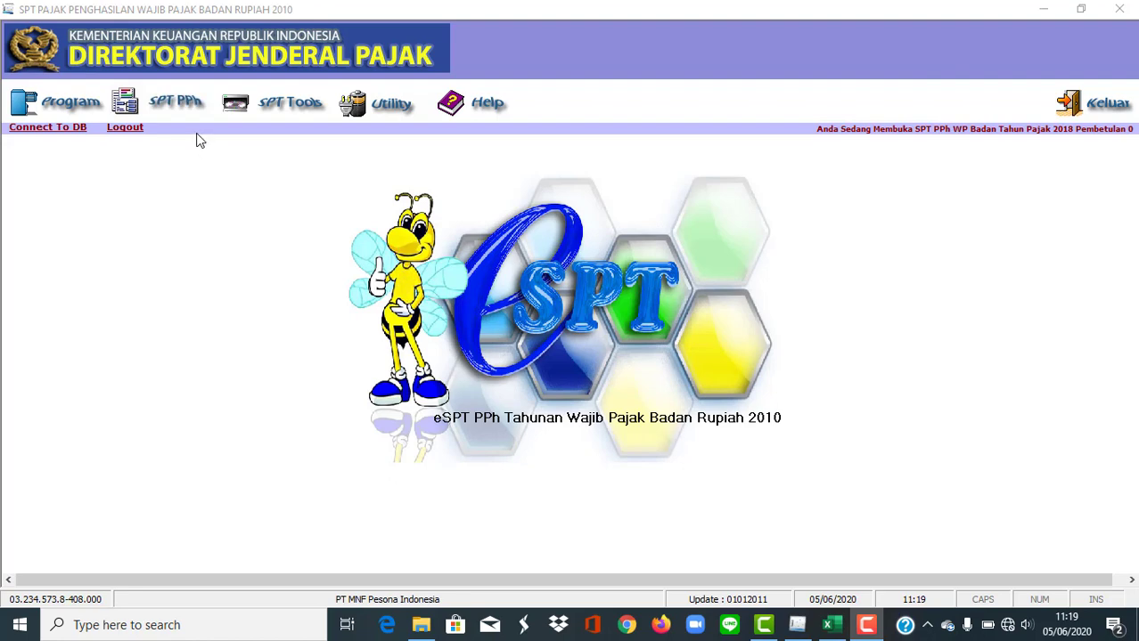
- Open the Daftar Penyusutan dan Amortisasi Fiskal special attachment and start a new depreciation entry
{"action": "left_click", "coordinate": [178, 114]}
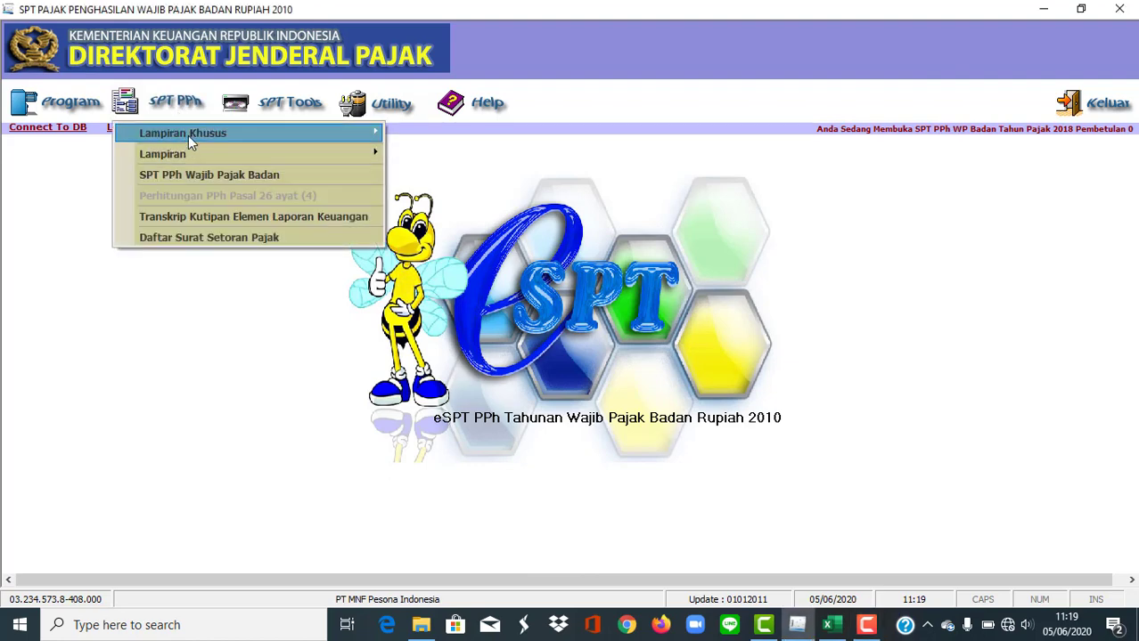
{"action": "mouse_move", "coordinate": [189, 133]}
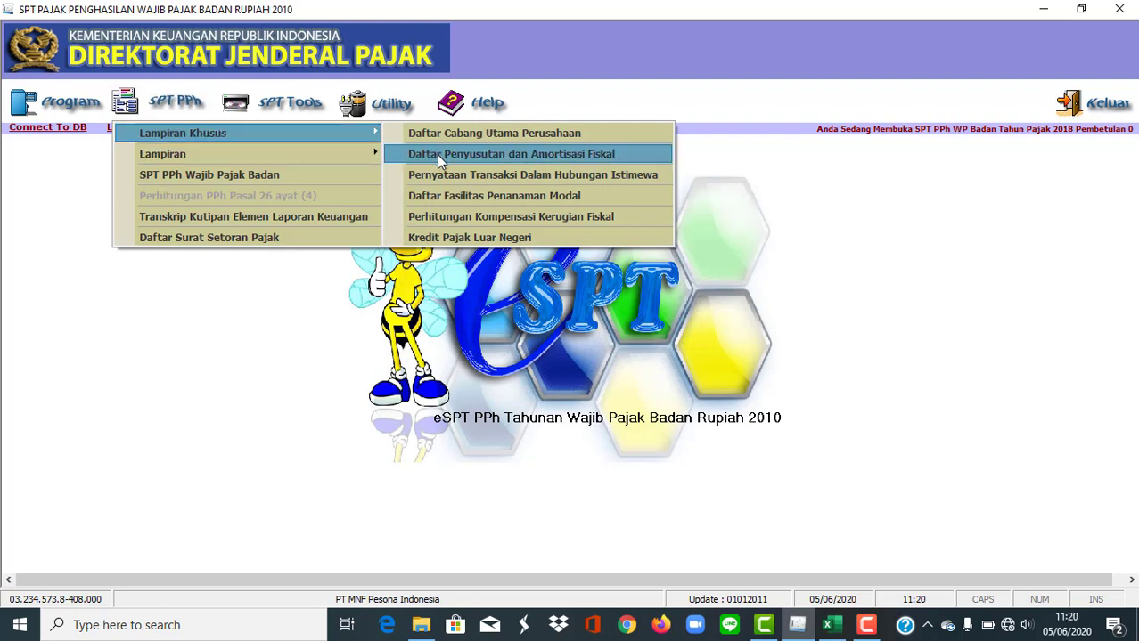
{"action": "left_click", "coordinate": [436, 154]}
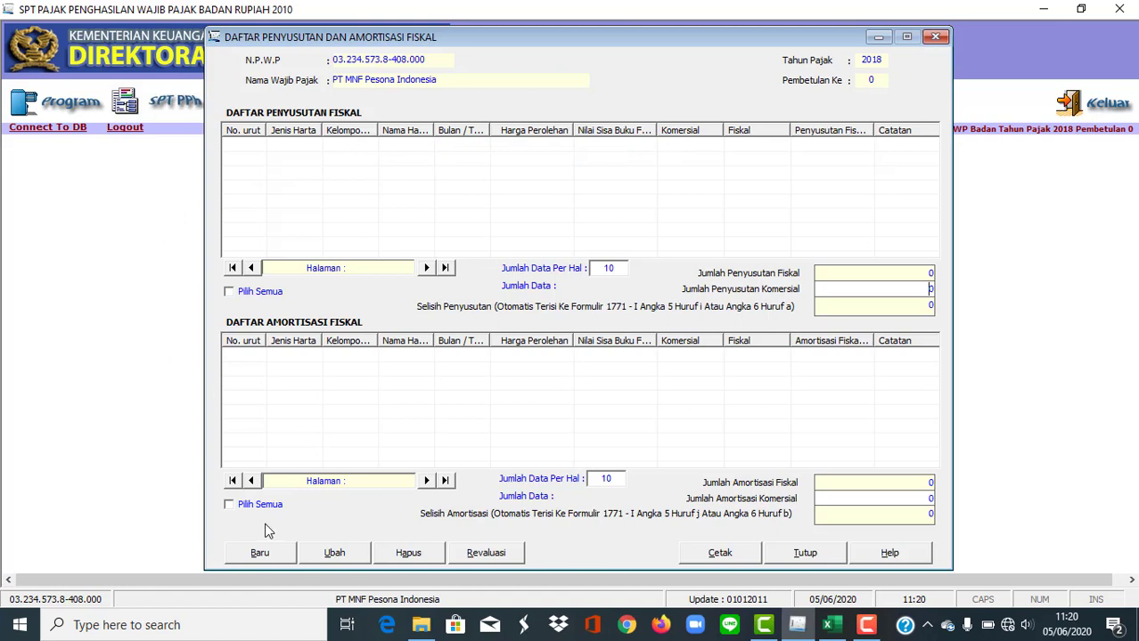
{"action": "left_click", "coordinate": [259, 553]}
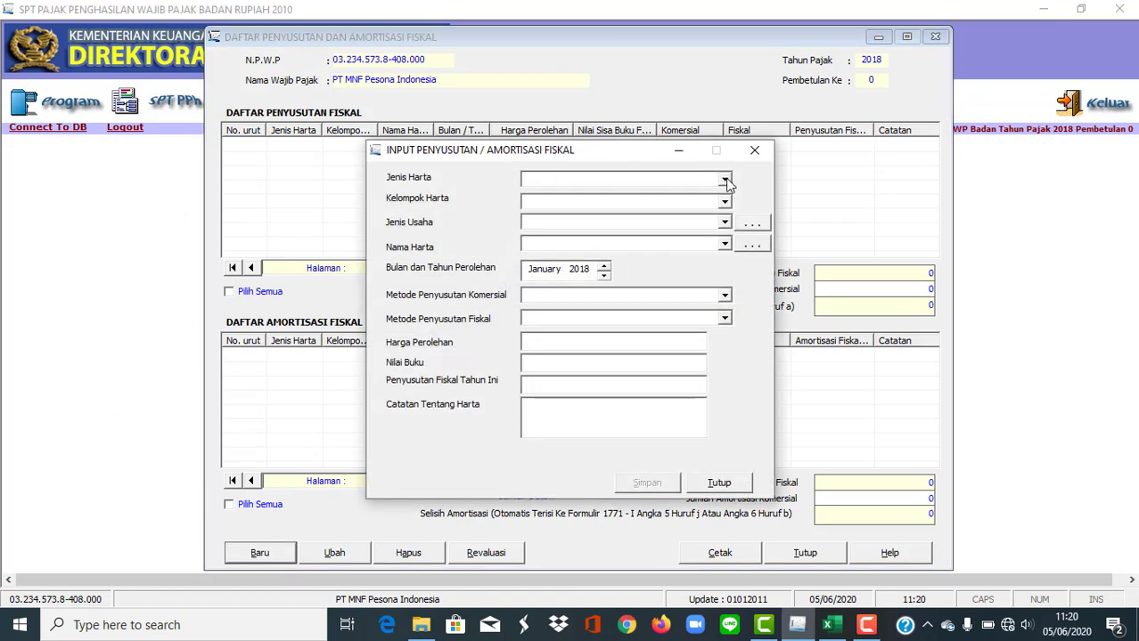
- Set the new entry's Jenis Harta to Harta Berwujud and its Kelompok Harta to Kelompok 1
{"action": "left_click", "coordinate": [725, 179]}
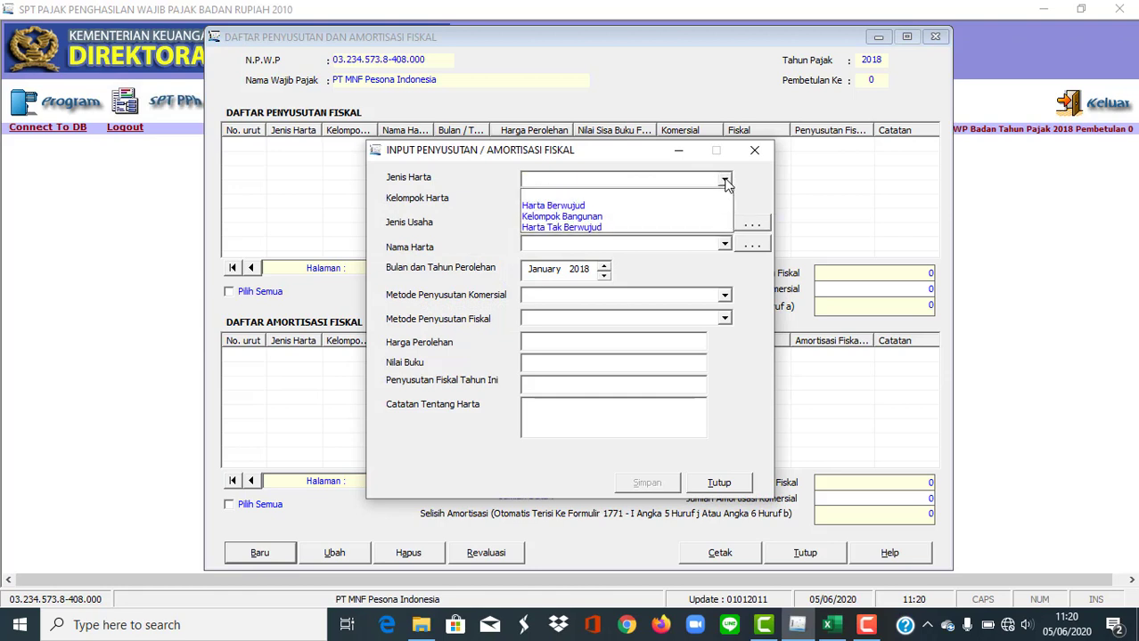
{"action": "left_click", "coordinate": [581, 211]}
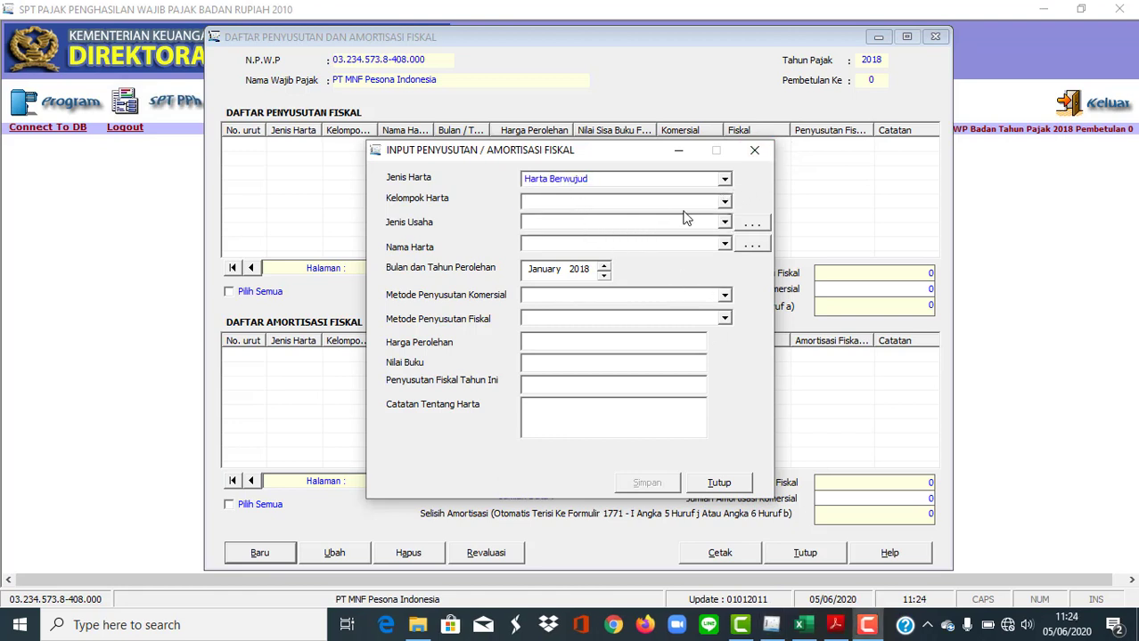
{"action": "left_click", "coordinate": [722, 205]}
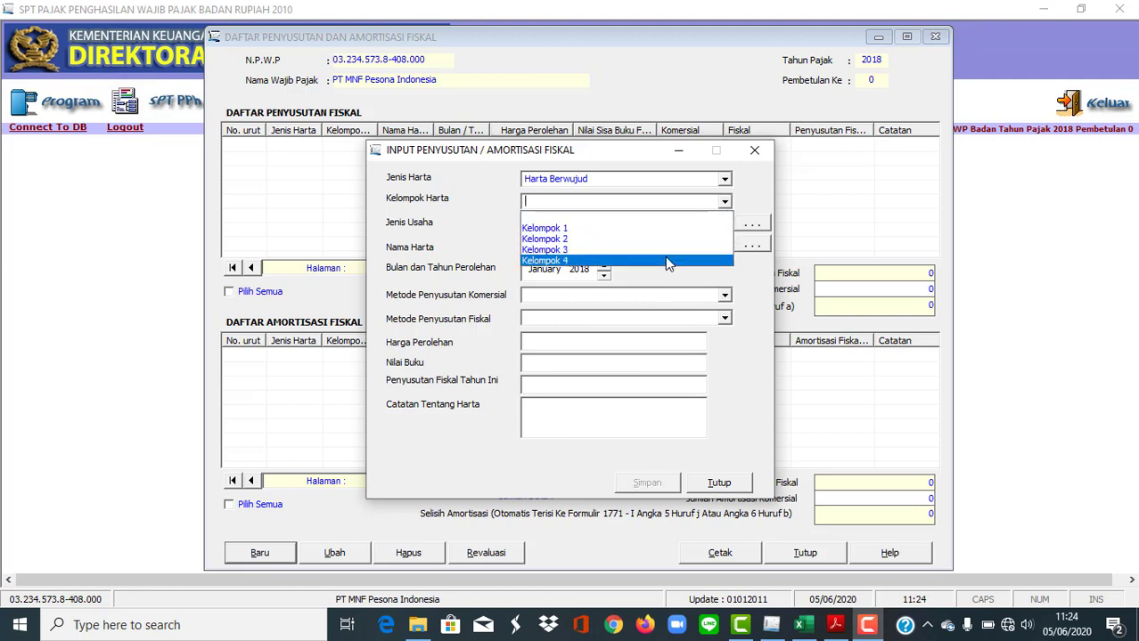
{"action": "left_click", "coordinate": [662, 229]}
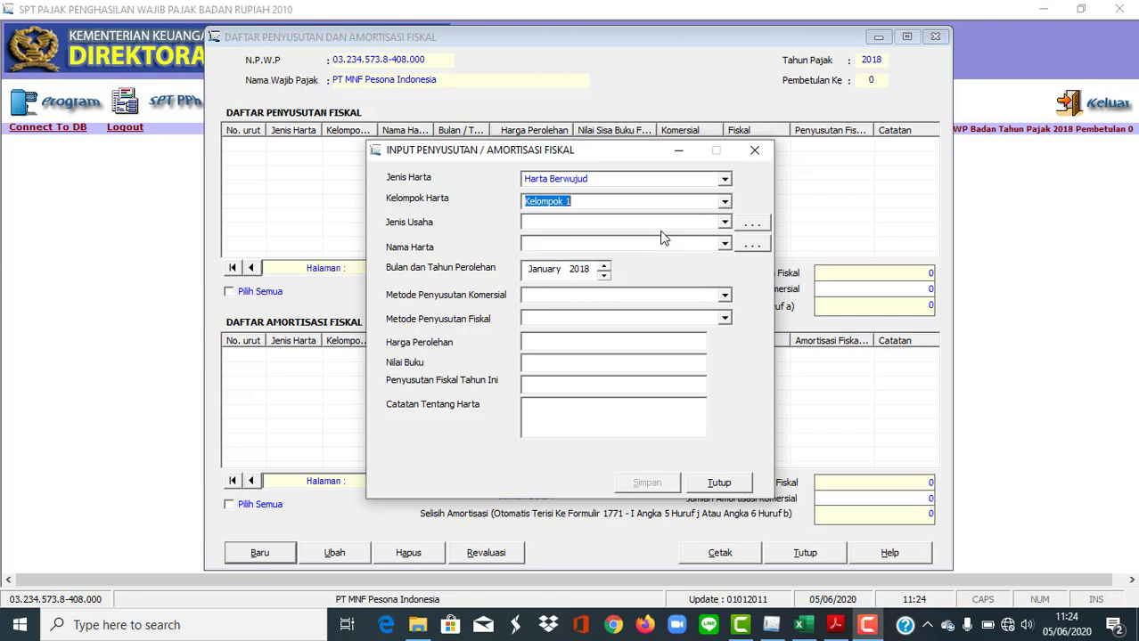
- Set Jenis Usaha to Semua jenis usaha and Nama Harta to Mebel
{"action": "left_click", "coordinate": [725, 223]}
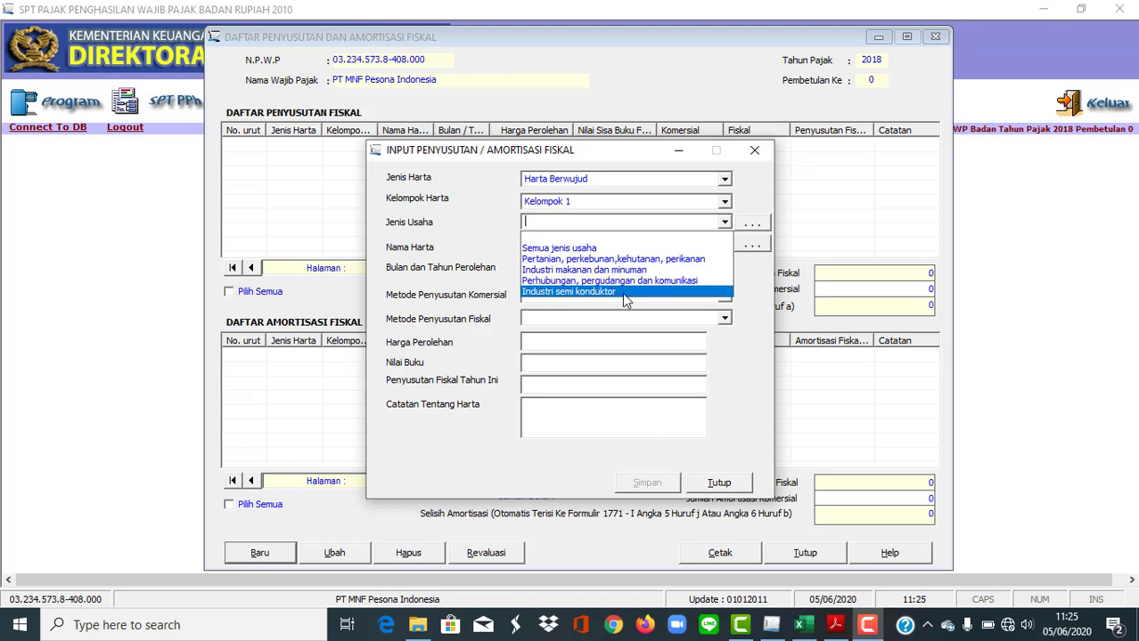
{"action": "left_click", "coordinate": [641, 249]}
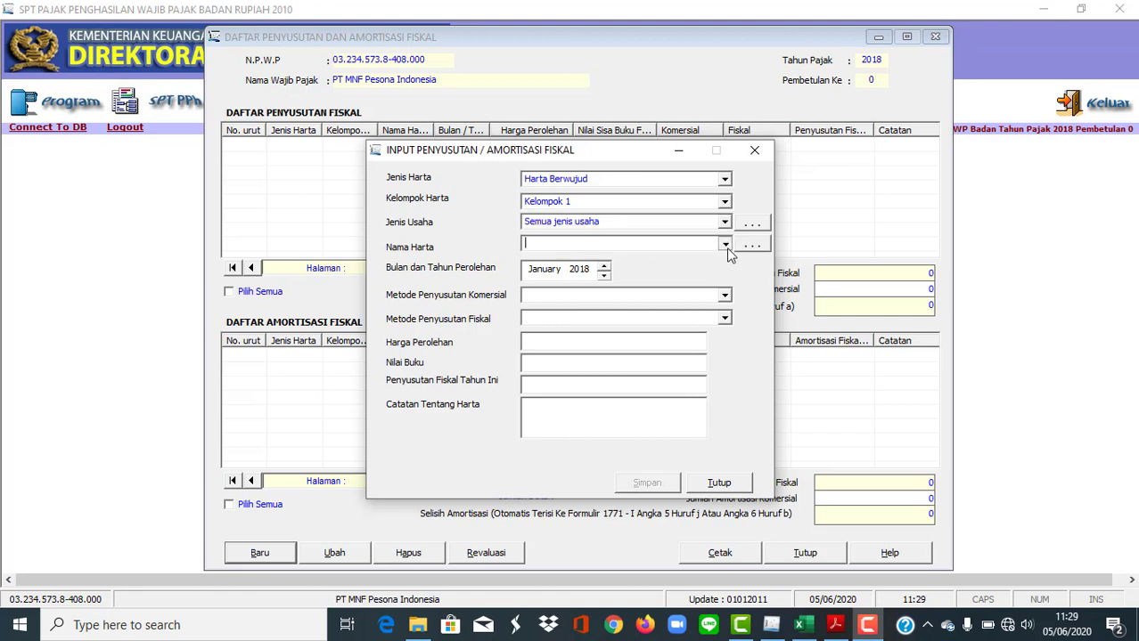
{"action": "left_click", "coordinate": [725, 246]}
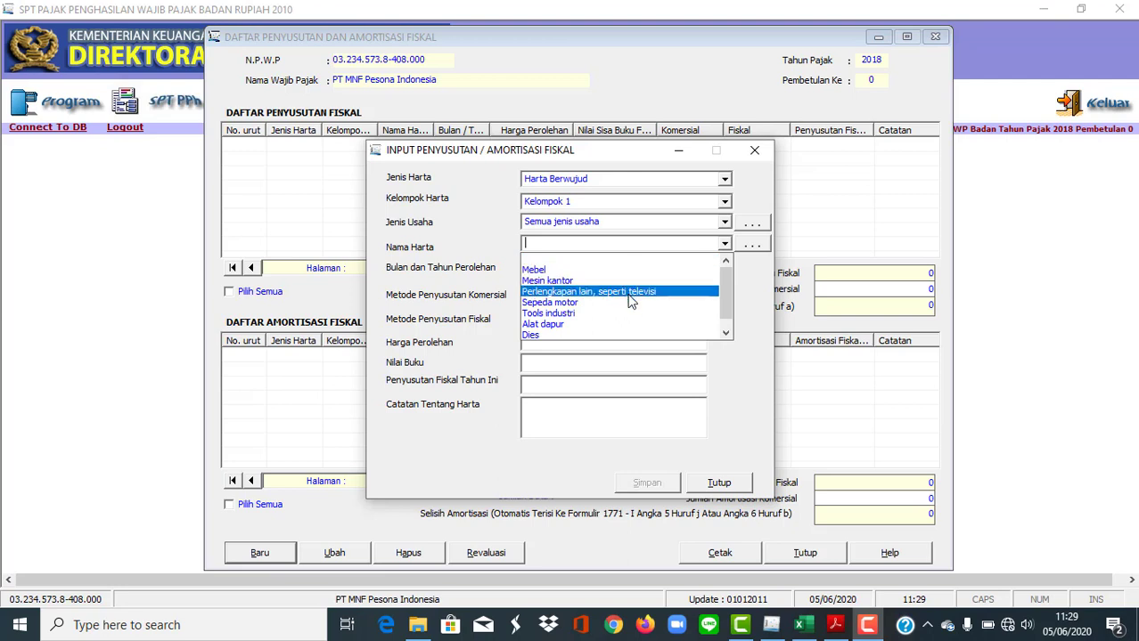
{"action": "scroll", "coordinate": [630, 305], "scroll_direction": "down", "scroll_amount": 1}
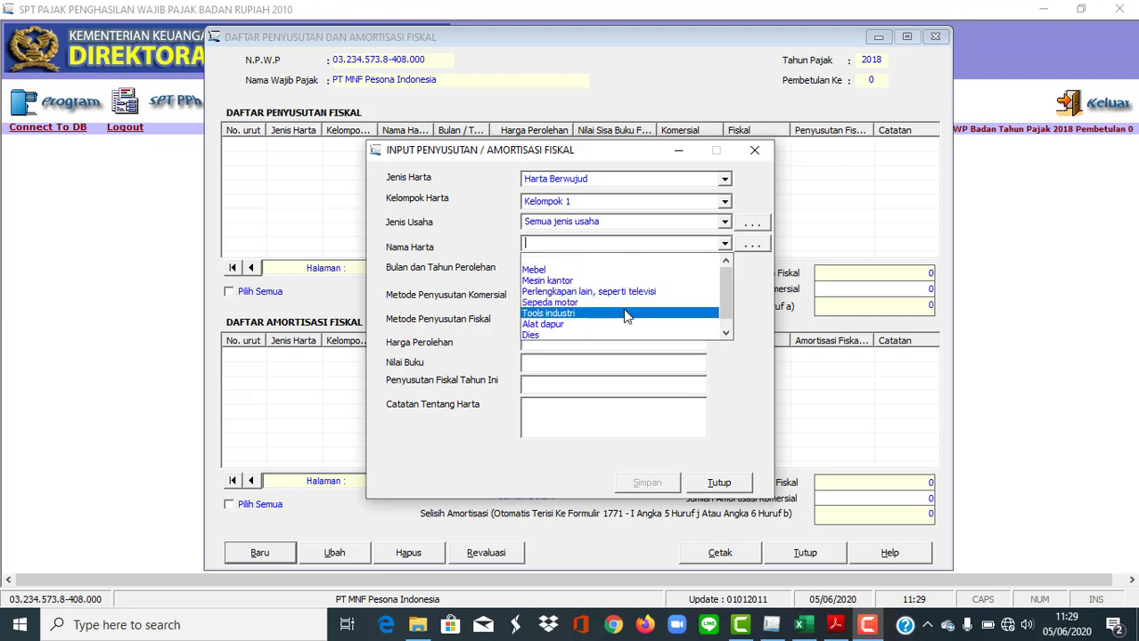
{"action": "scroll", "coordinate": [630, 306], "scroll_direction": "up", "scroll_amount": 1}
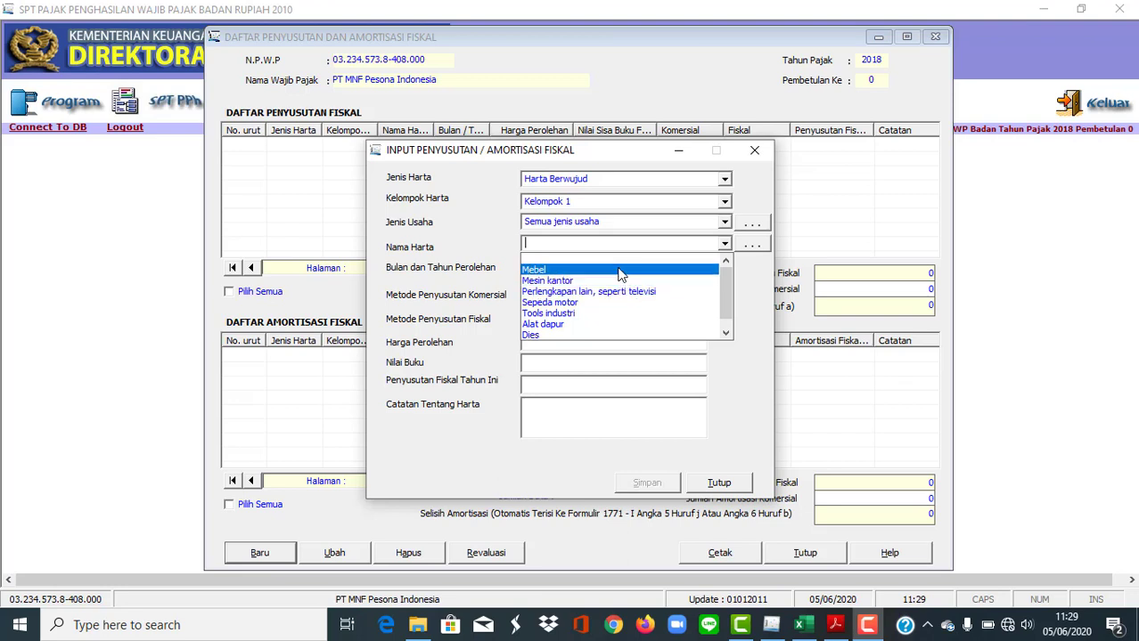
{"action": "left_click", "coordinate": [622, 270]}
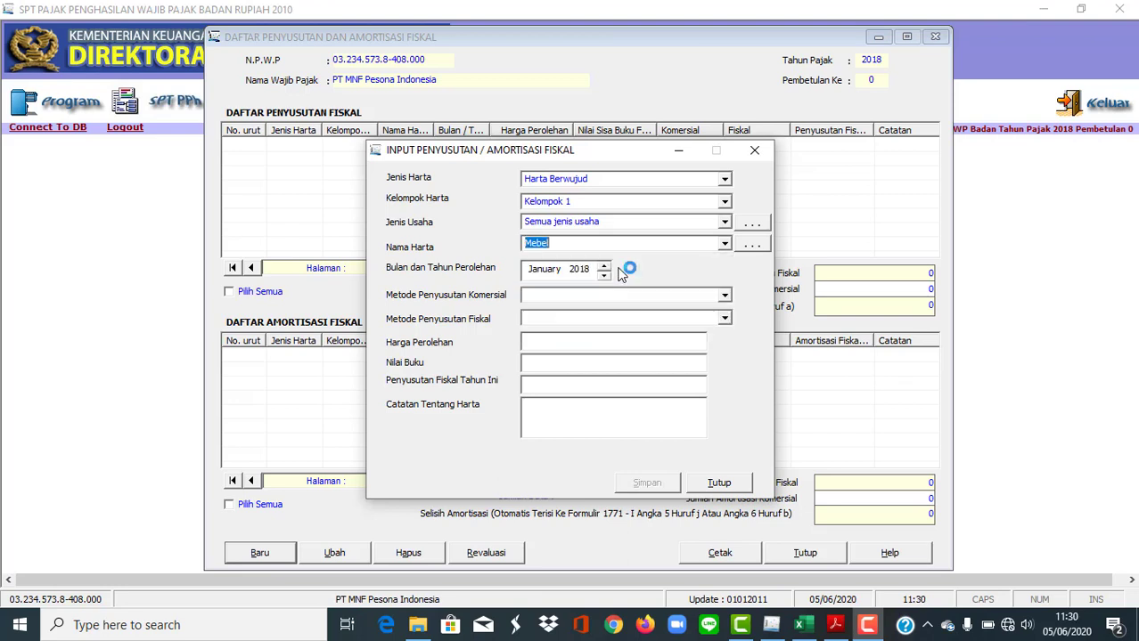
- Compare the available Nama Harta options with the Kelompok 1 asset types in the 96~PMK.03~2009 PDF in Adobe Acrobat Reader, and return to the eSPT form
{"action": "left_click", "coordinate": [726, 245]}
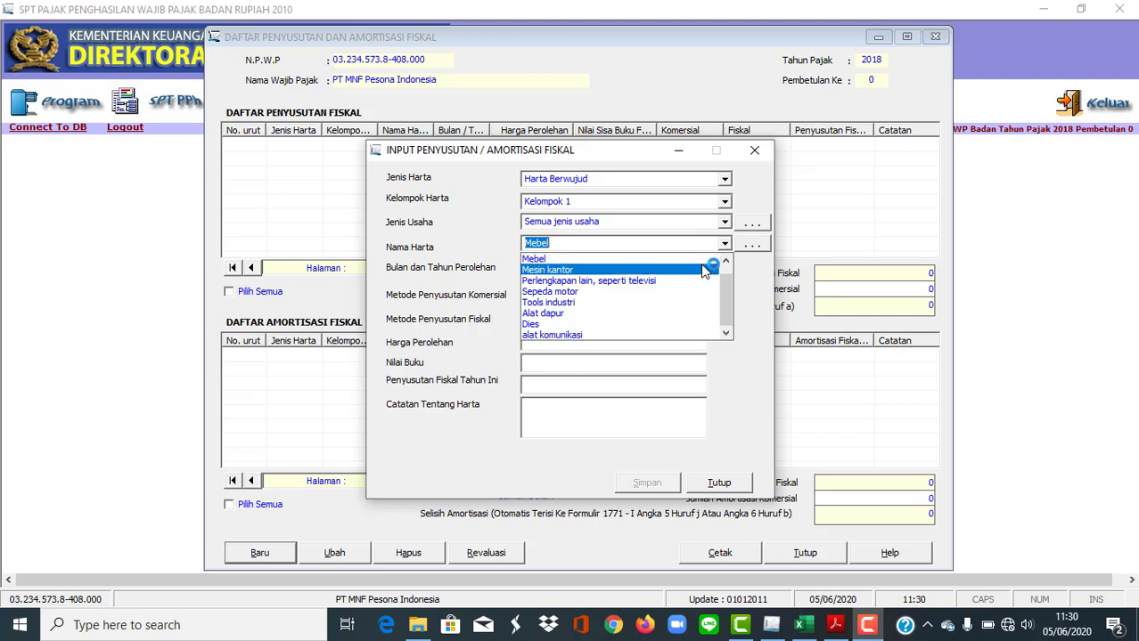
{"action": "left_click", "coordinate": [752, 286]}
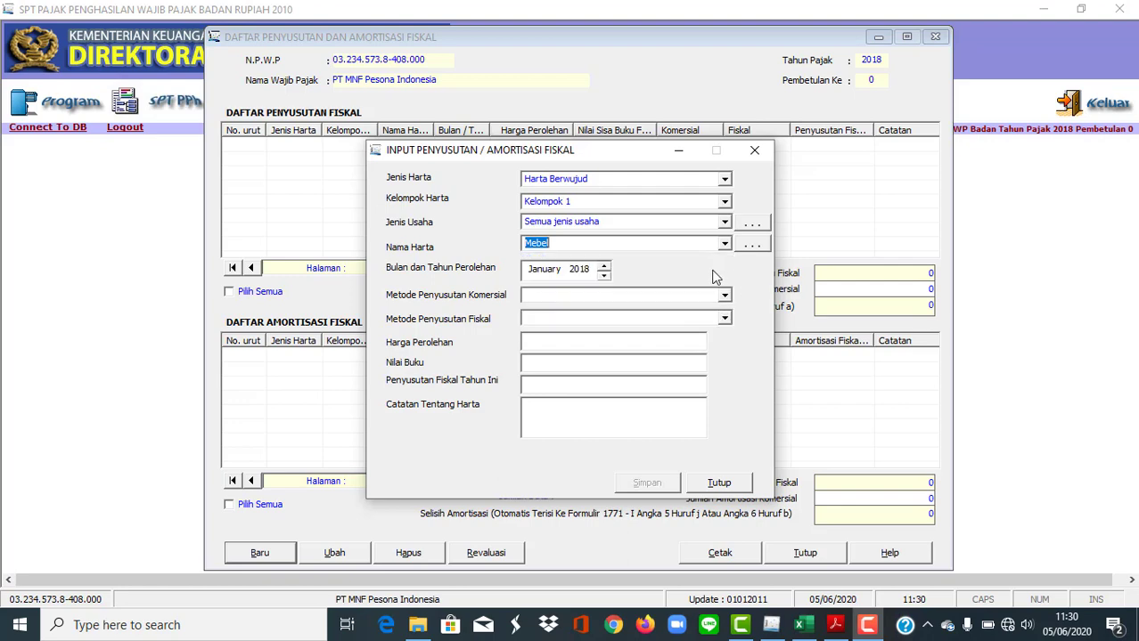
{"action": "mouse_move", "coordinate": [835, 625]}
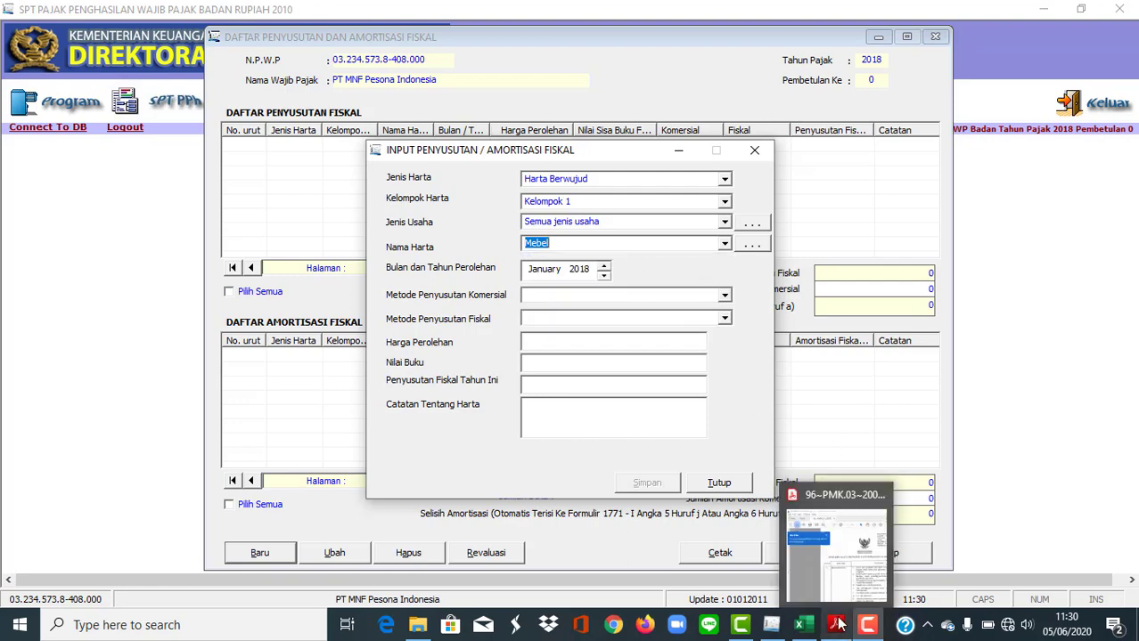
{"action": "left_click", "coordinate": [851, 592]}
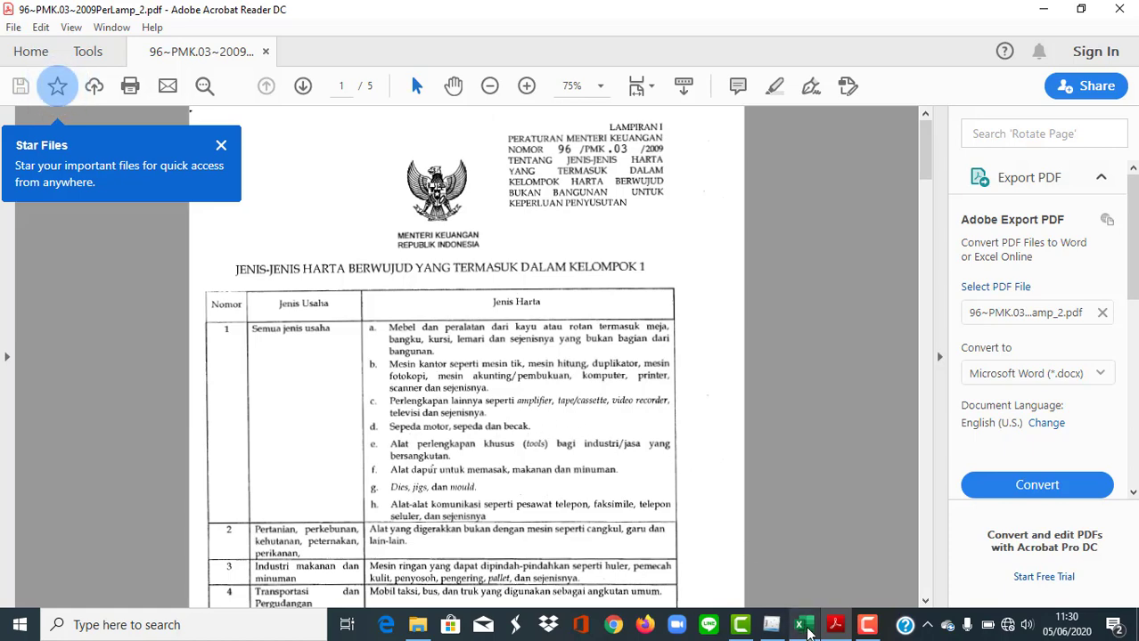
{"action": "left_click", "coordinate": [782, 631]}
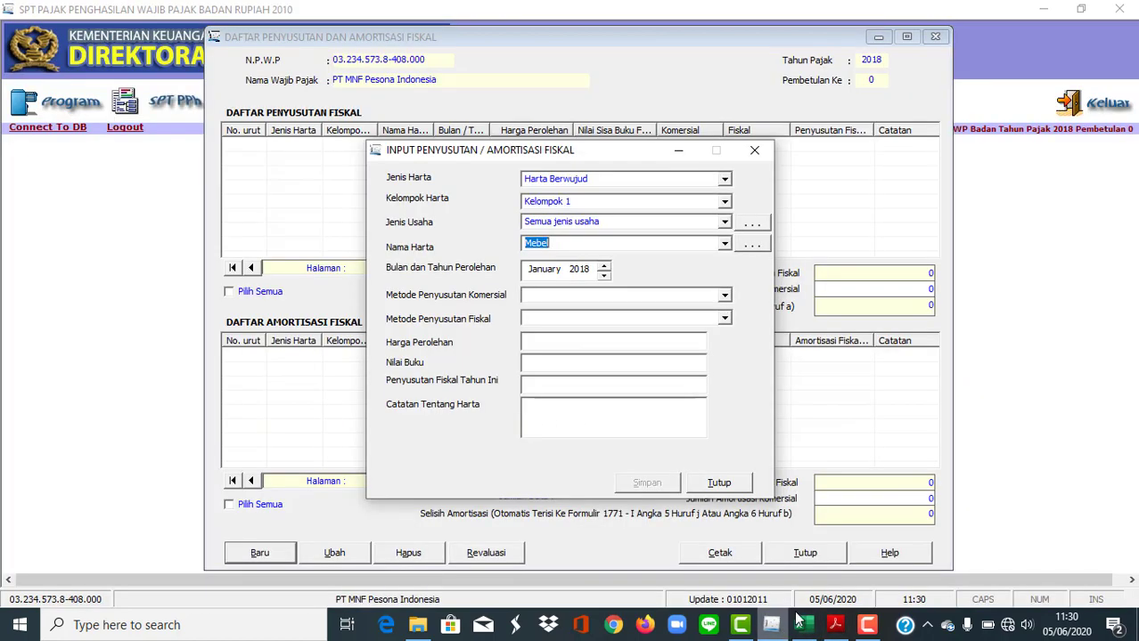
- Open the Nama Harta reference list, start a new entry without a name, and close the list, answering Yes to saving
{"action": "left_click", "coordinate": [724, 245]}
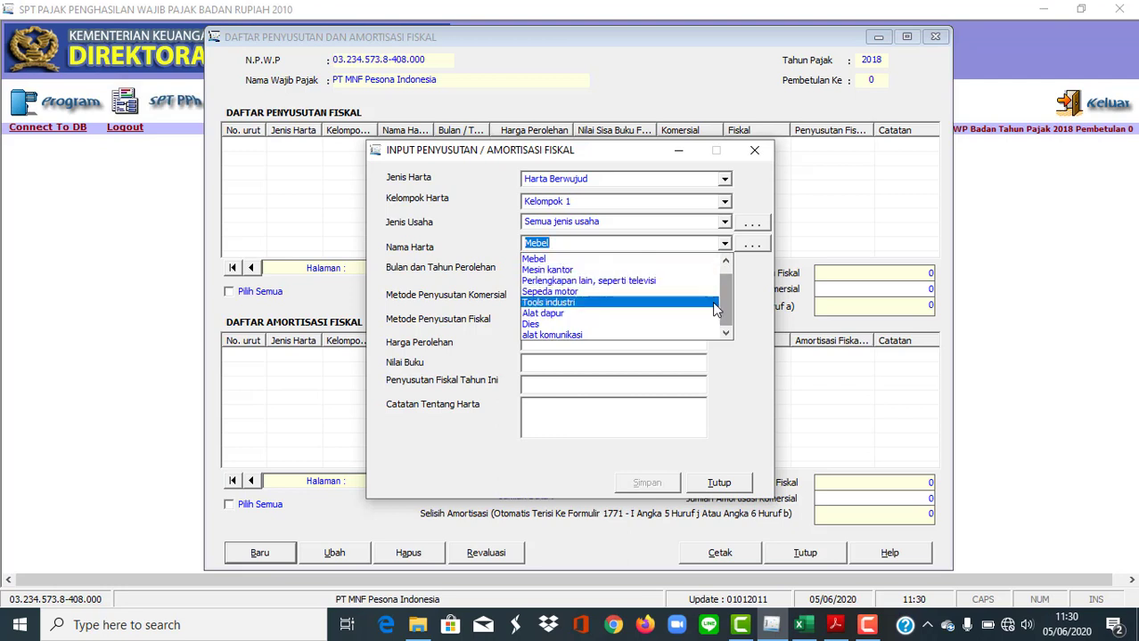
{"action": "mouse_move", "coordinate": [720, 302]}
{"action": "left_mouse_down"}
{"action": "mouse_move", "coordinate": [721, 281]}
{"action": "mouse_move", "coordinate": [727, 308]}
{"action": "left_mouse_up"}
{"action": "left_click", "coordinate": [764, 243]}
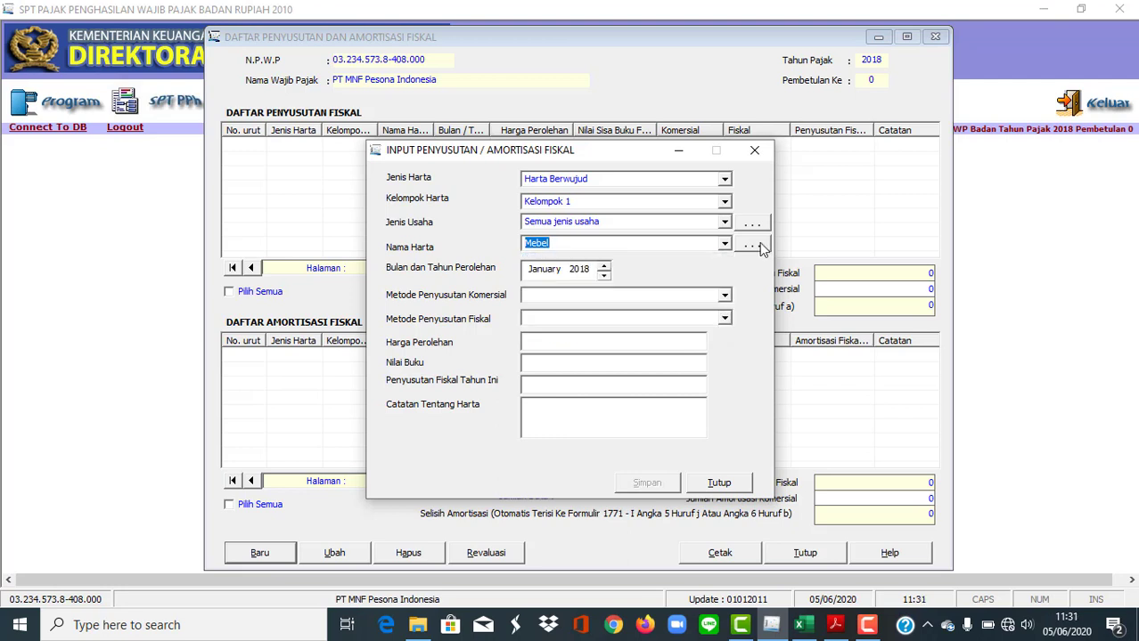
{"action": "left_click", "coordinate": [758, 244]}
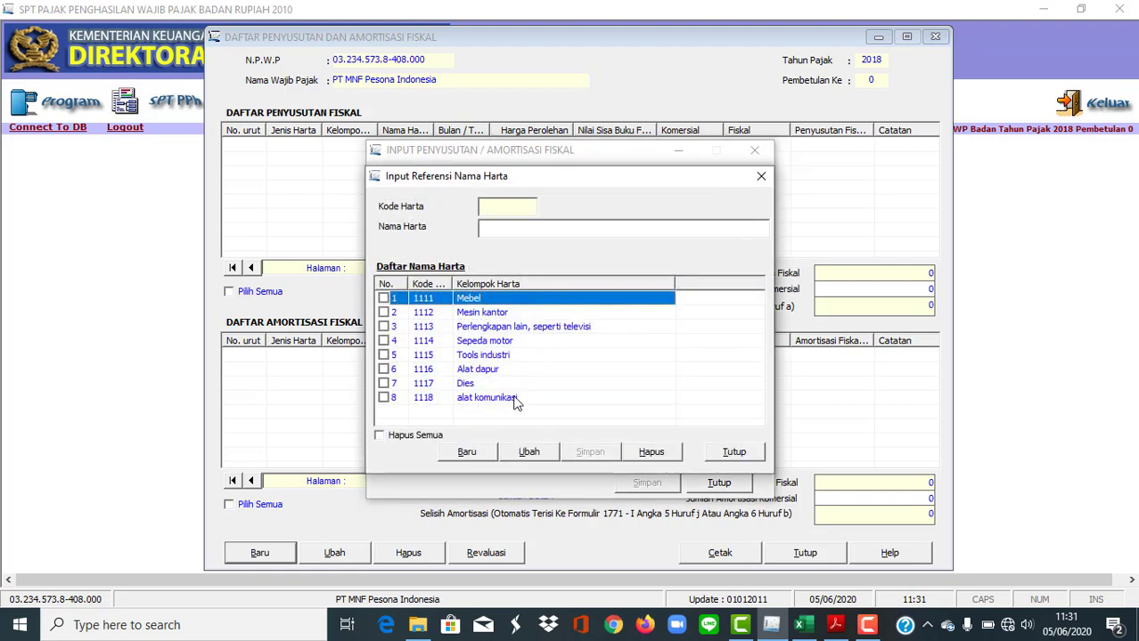
{"action": "left_click", "coordinate": [466, 453]}
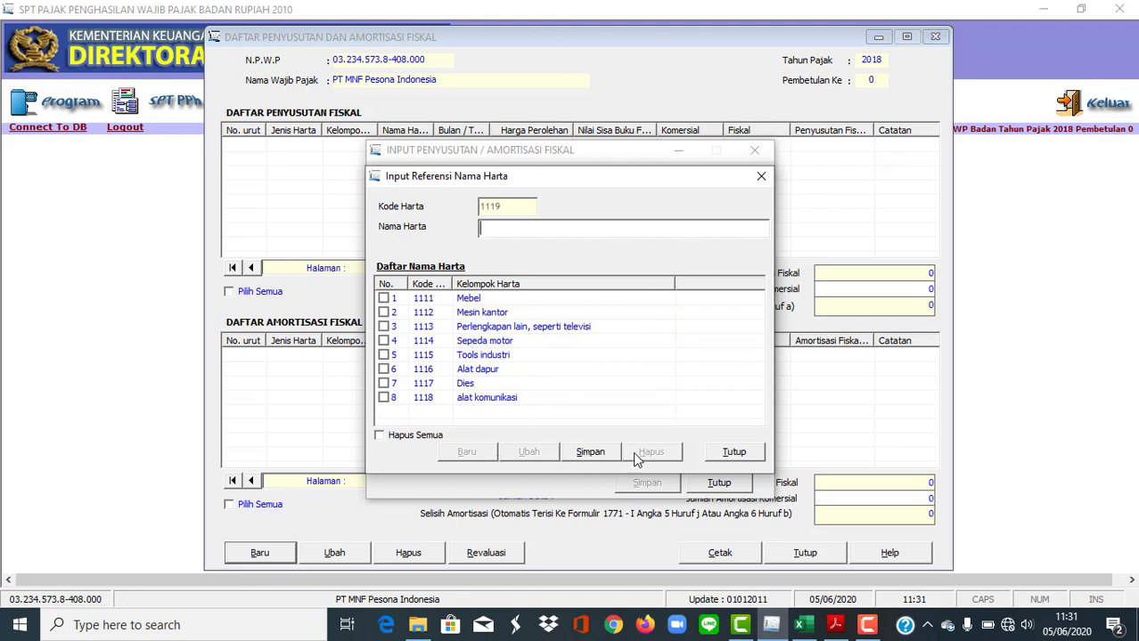
{"action": "left_click", "coordinate": [734, 455]}
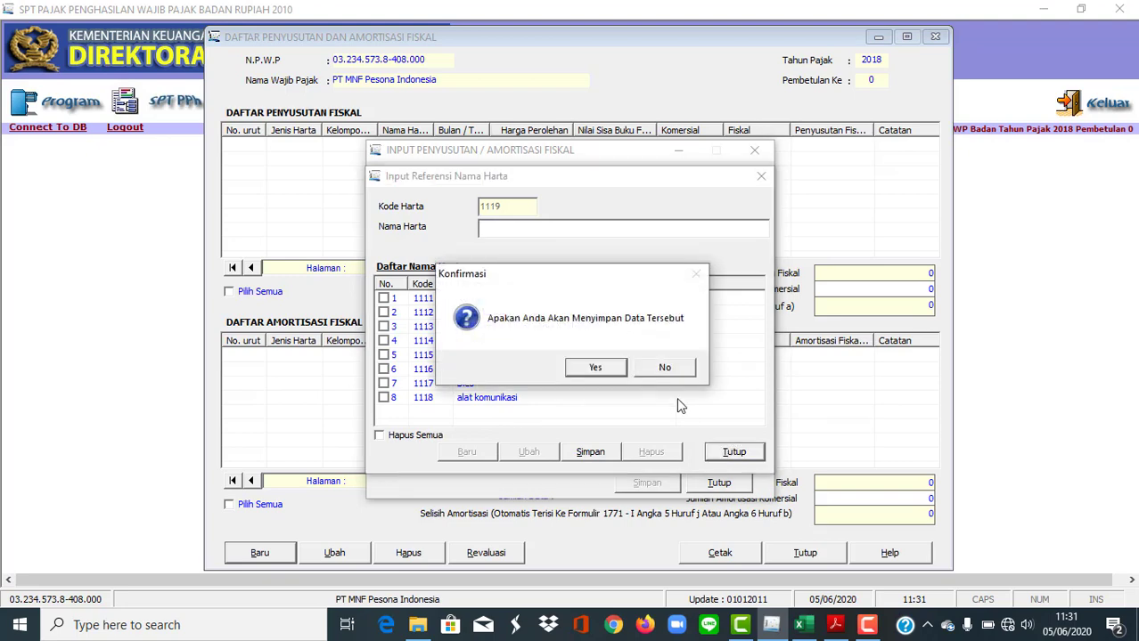
{"action": "left_click", "coordinate": [613, 372]}
{"action": "left_click", "coordinate": [617, 370]}
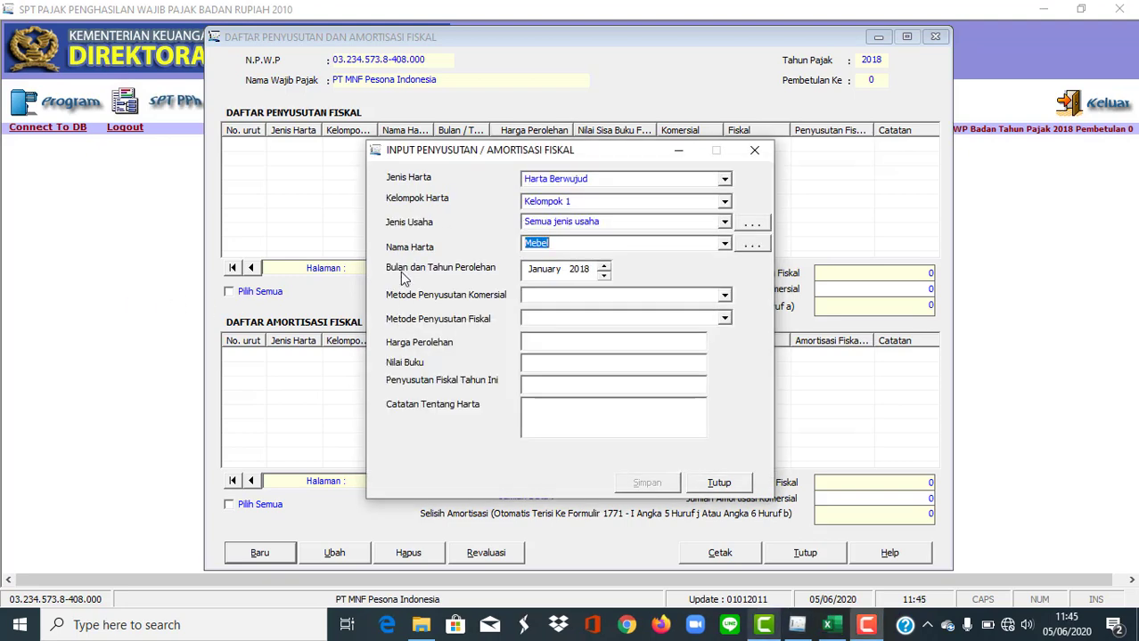
- Set the asset's acquisition month and year to June 2015
{"action": "left_click", "coordinate": [539, 270]}
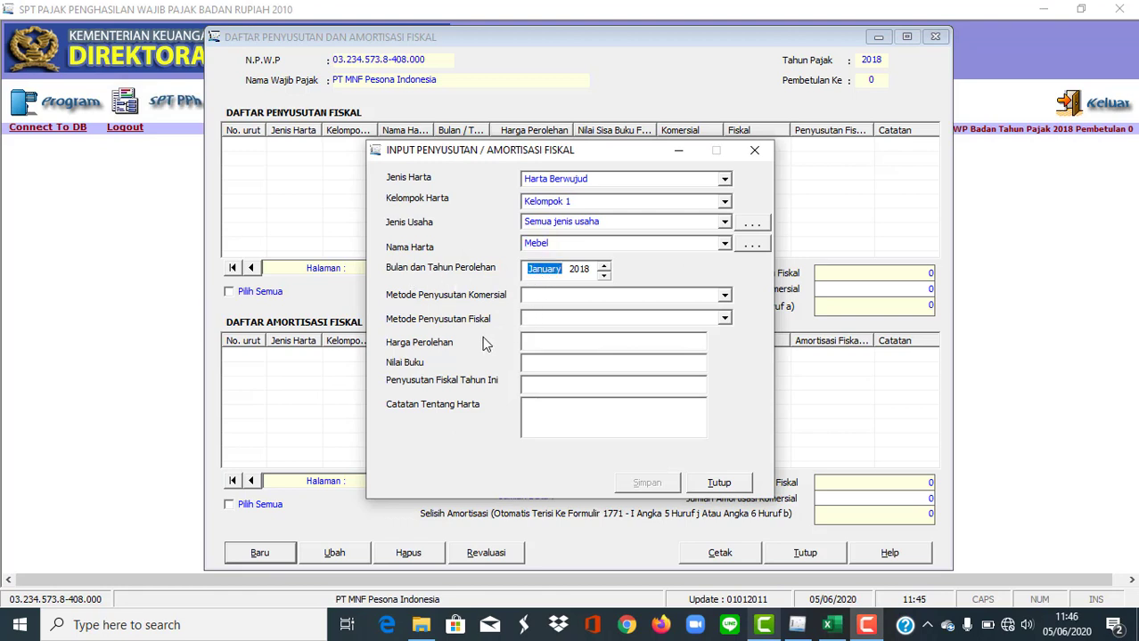
{"action": "type", "text": "06"}
{"action": "type", "text": "20"}
{"action": "type", "text": "15"}
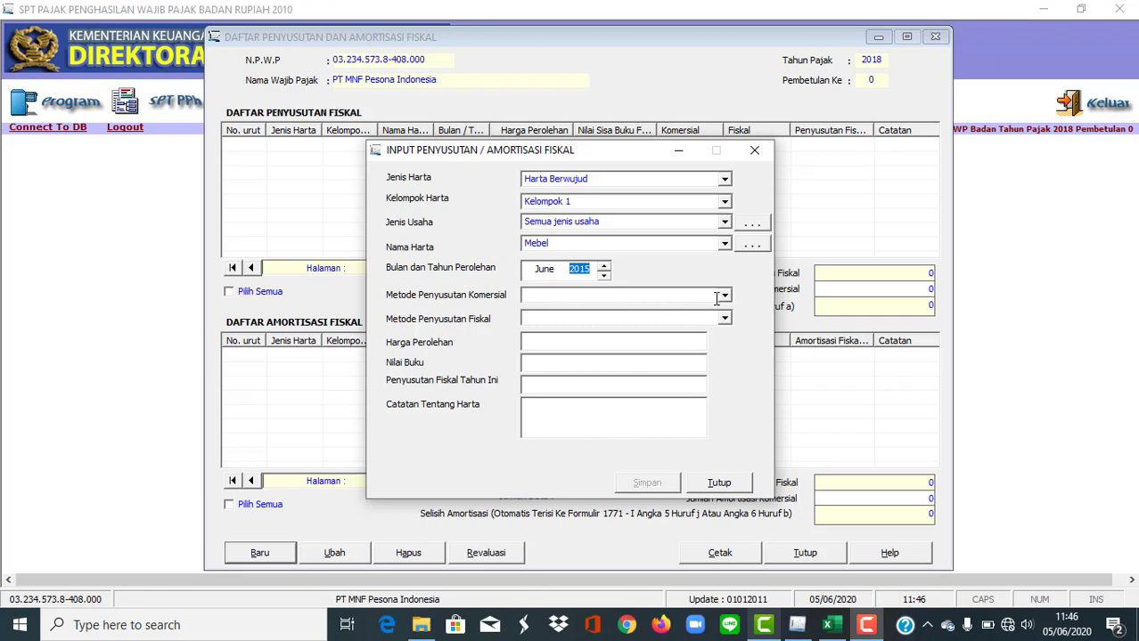
- Set both the commercial and the fiscal depreciation methods to Garis Lurus
{"action": "left_click", "coordinate": [725, 295]}
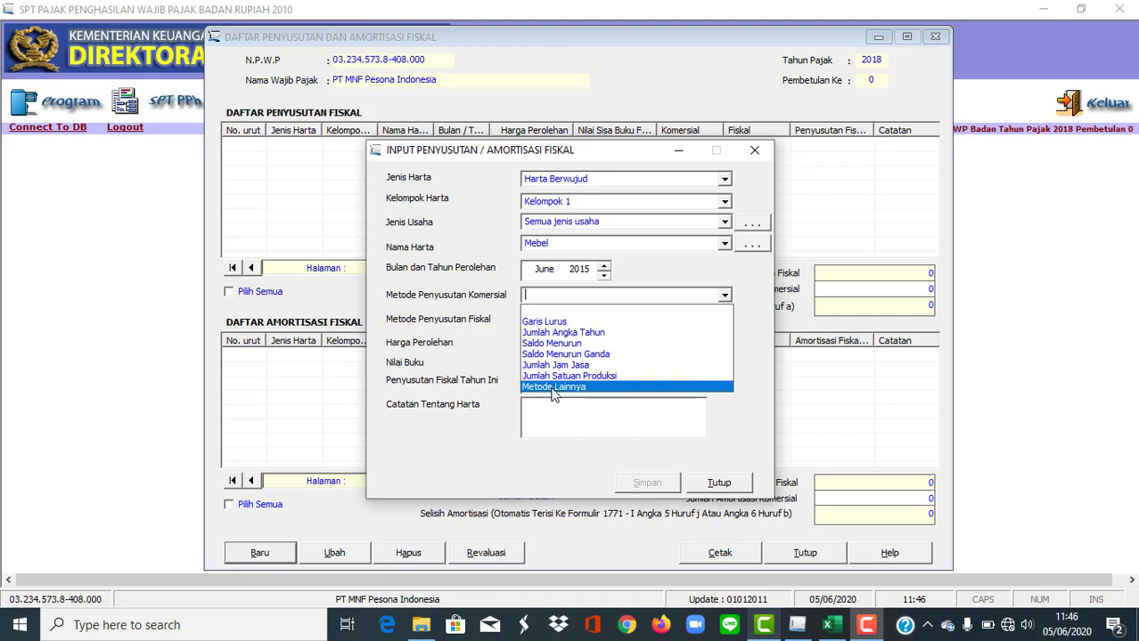
{"action": "left_click", "coordinate": [540, 322]}
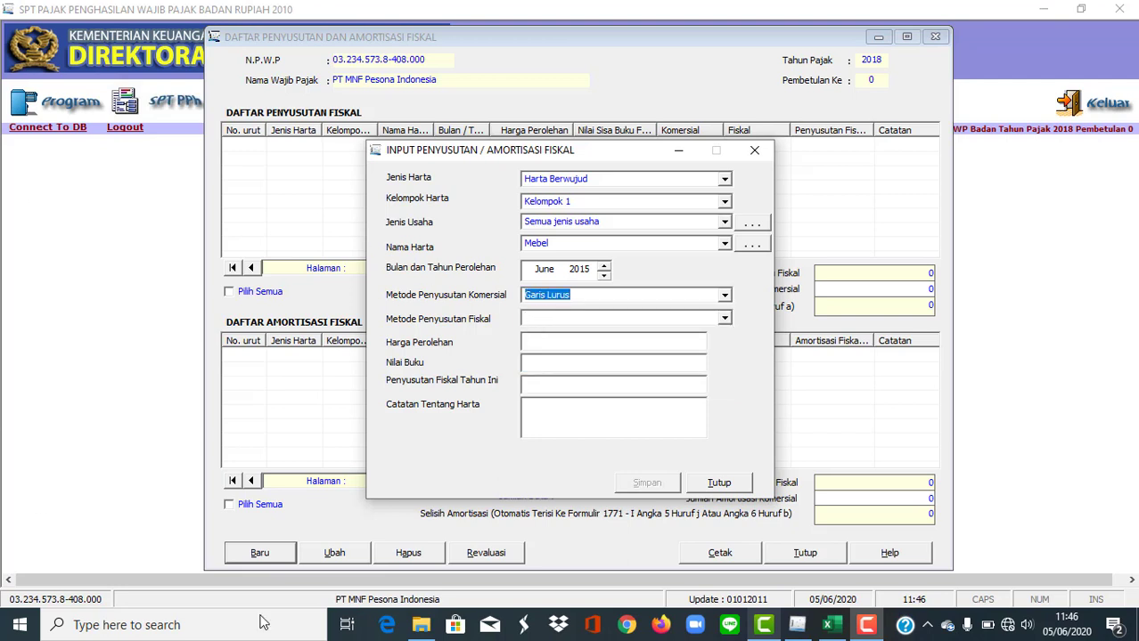
{"action": "left_click", "coordinate": [724, 320]}
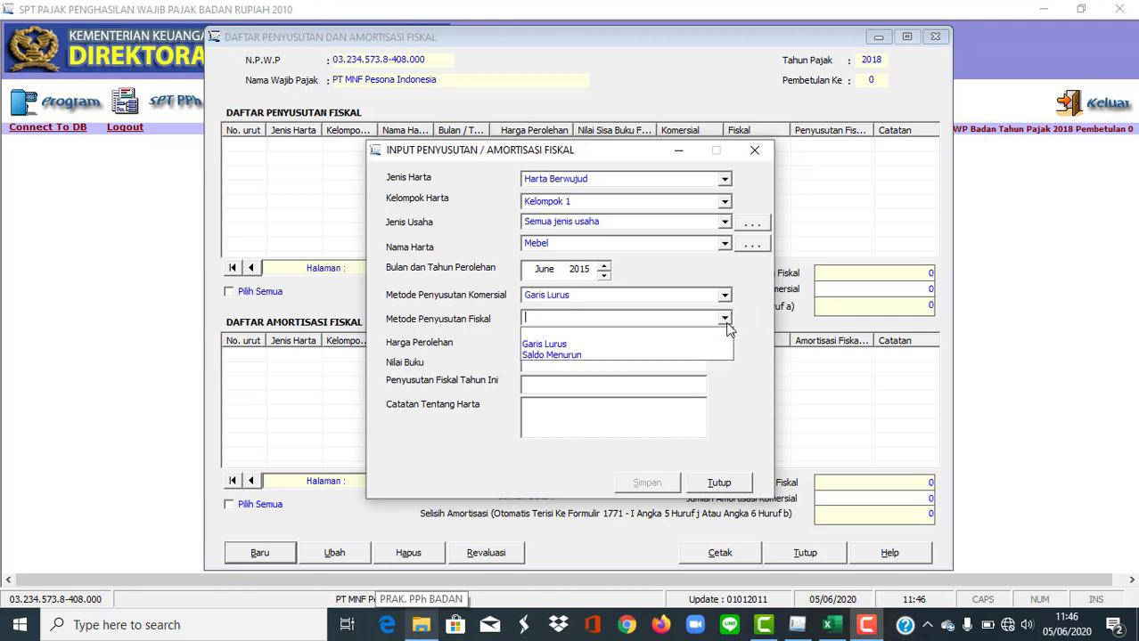
{"action": "left_click", "coordinate": [673, 351]}
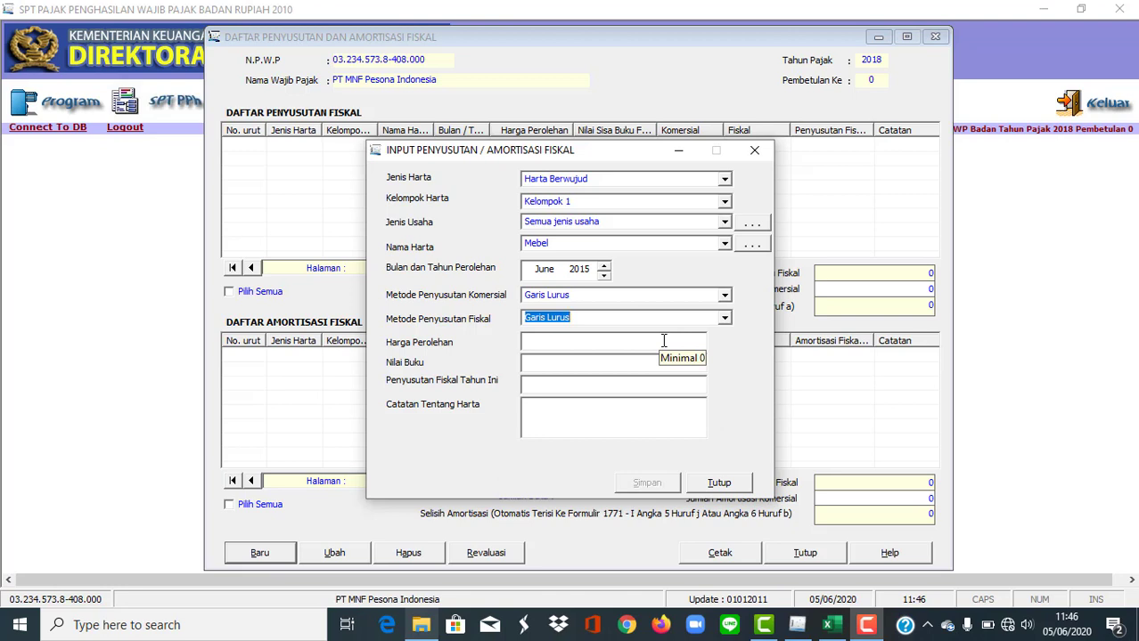
- Enter 4.400.000 as Harga Perolehan, 1.558.333 as Nilai Buku and 1.100.000 as Penyusutan Fiskal Tahun Ini
{"action": "left_click", "coordinate": [664, 341]}
{"action": "type", "text": "4400000"}
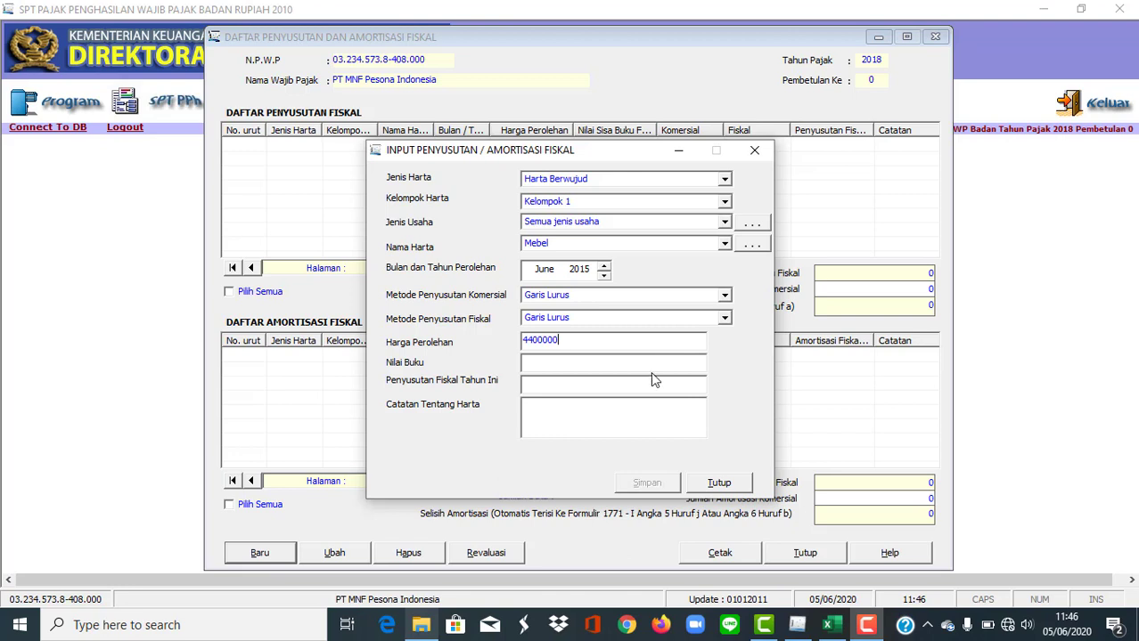
{"action": "left_click", "coordinate": [652, 367]}
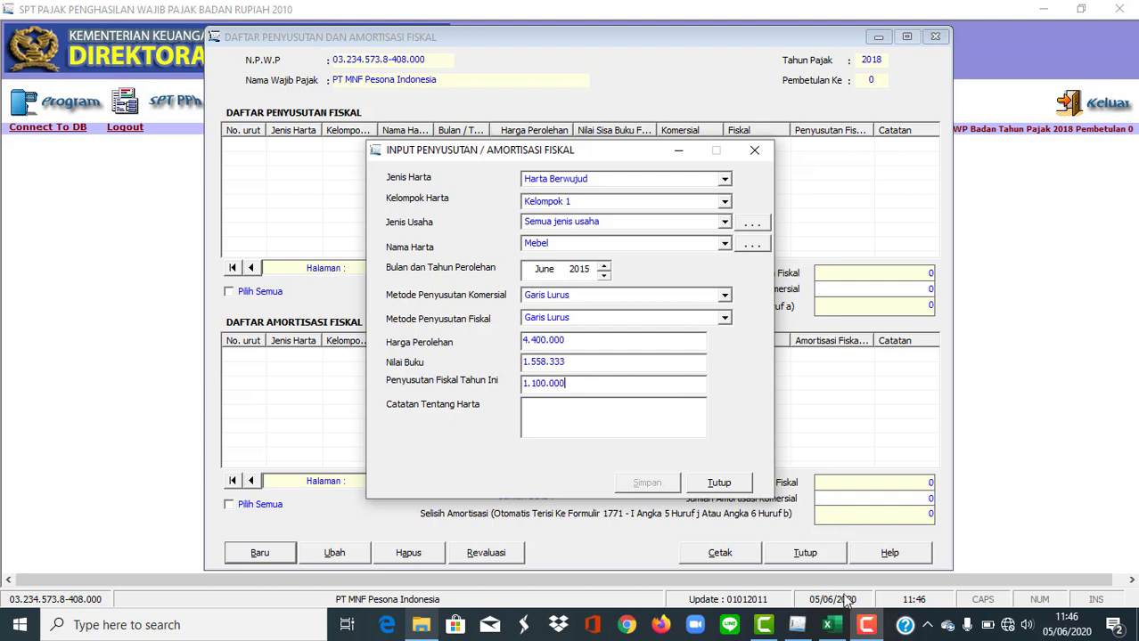
- Check the entered amounts against the highlighted alat khusus row in the Excel workbook penyusutan PT MNF, and return to the eSPT form
{"action": "left_click", "coordinate": [829, 627]}
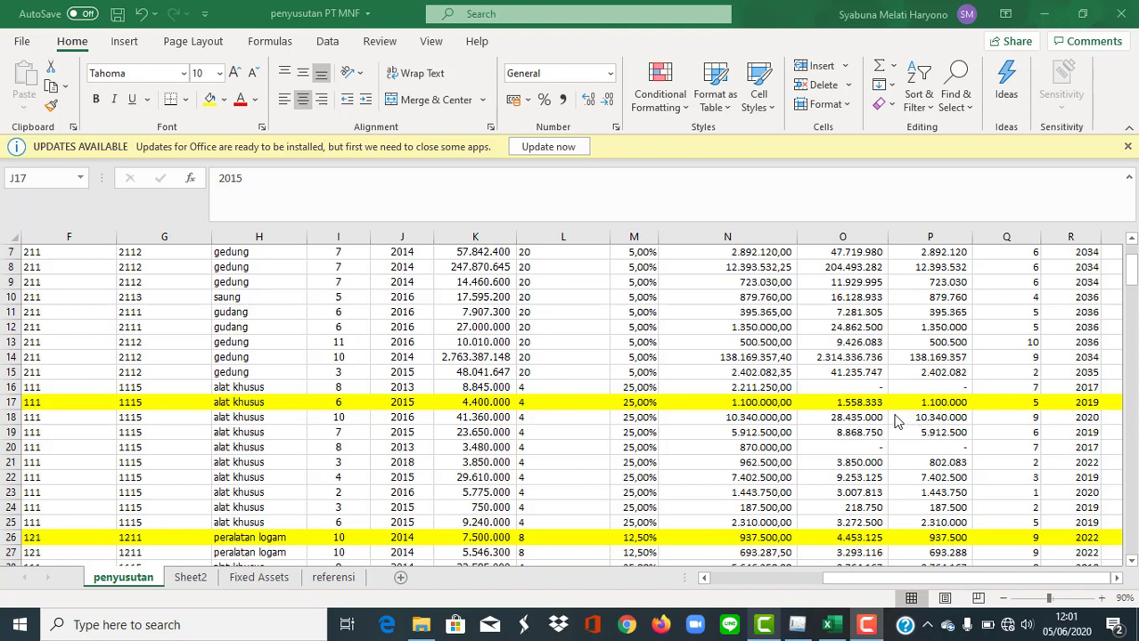
{"action": "left_click", "coordinate": [797, 625]}
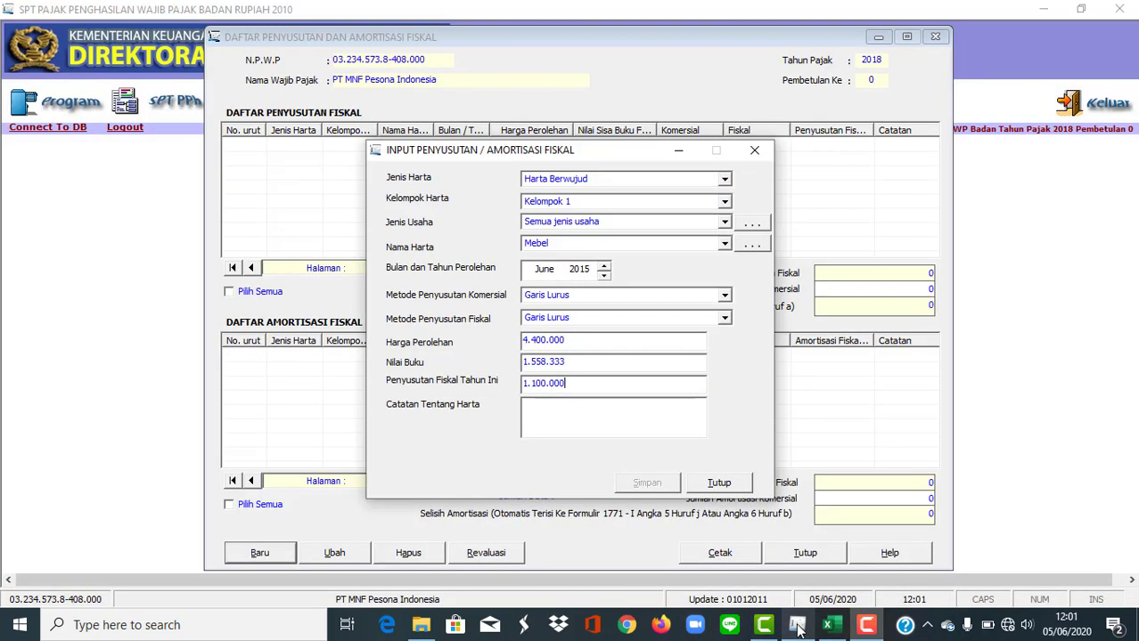
{"action": "double_click", "coordinate": [582, 363]}
{"action": "left_click_drag", "start_coordinate": [589, 383], "coordinate": [488, 393]}
{"action": "left_click", "coordinate": [579, 389]}
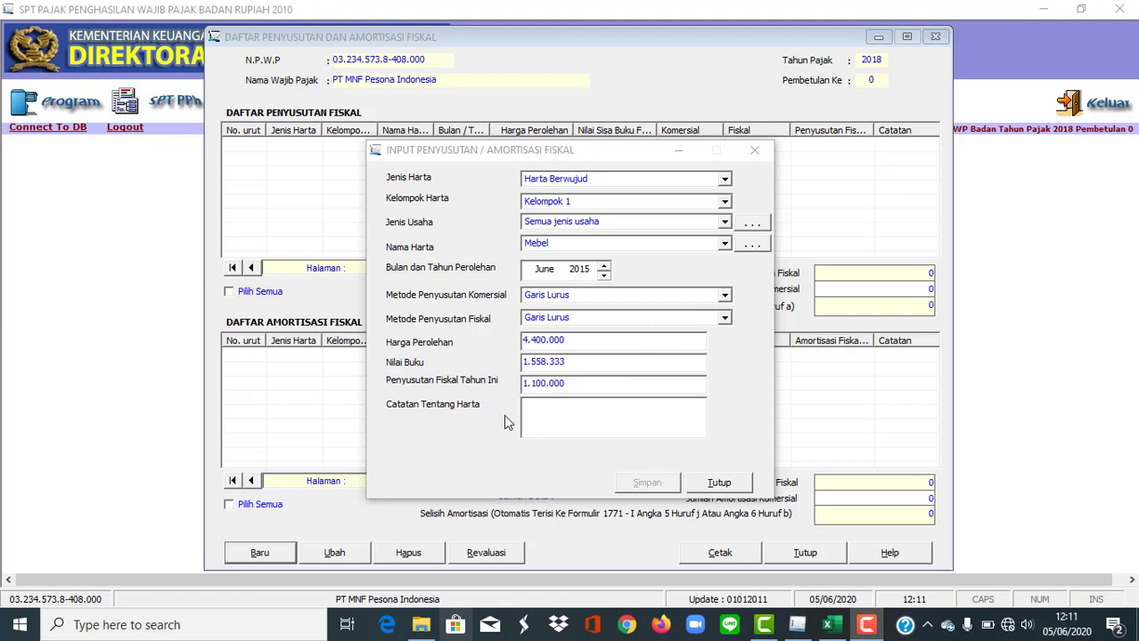
{"action": "left_click", "coordinate": [649, 366]}
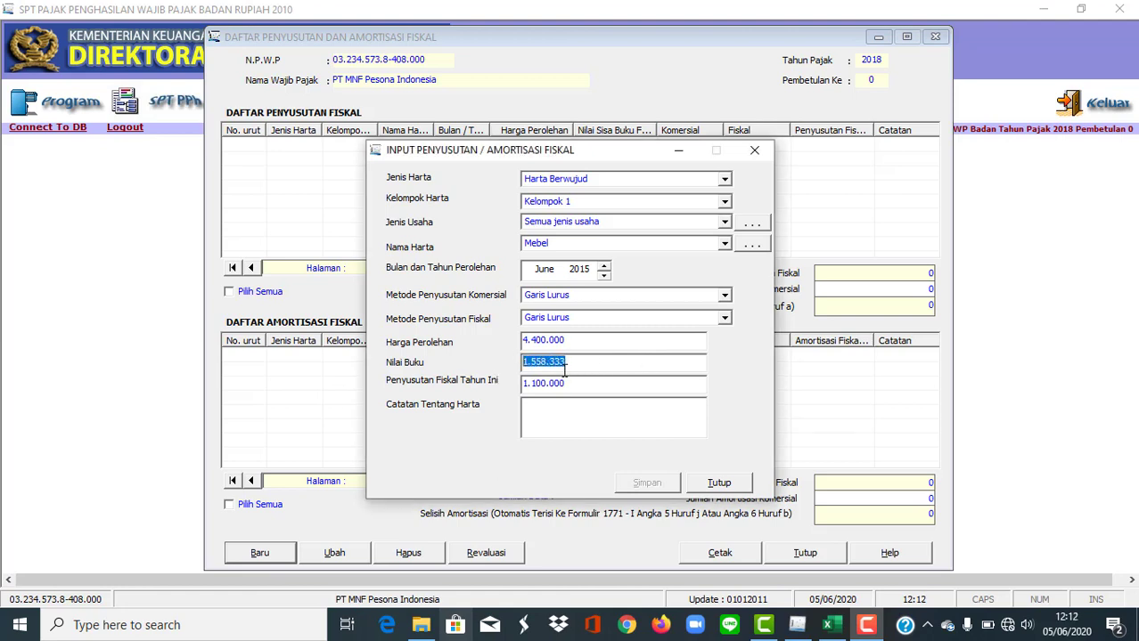
{"action": "left_click", "coordinate": [575, 383]}
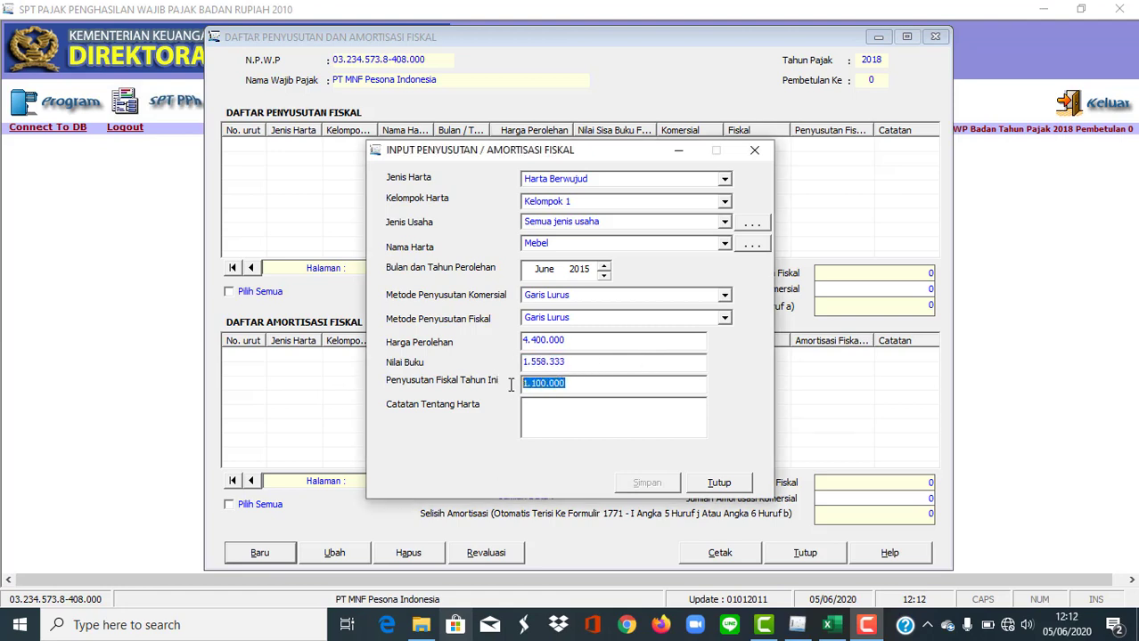
{"action": "left_click", "coordinate": [580, 362]}
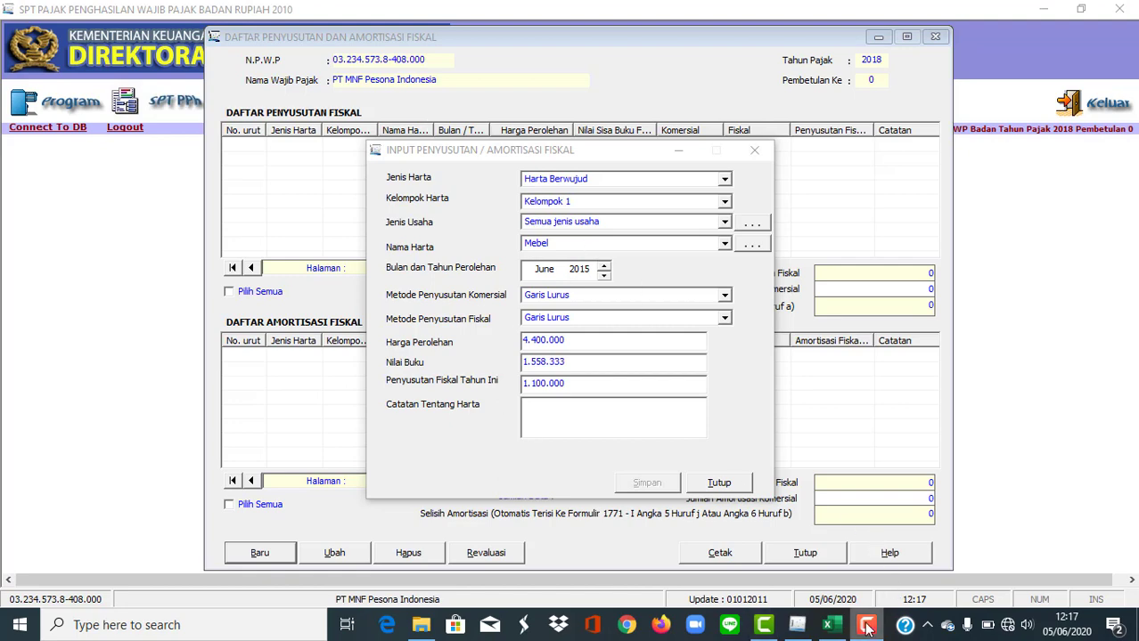
- Look up the highlighted row 29 in the Excel workbook and set the eSPT form's acquisition date to October 2014
{"action": "left_click", "coordinate": [838, 627]}
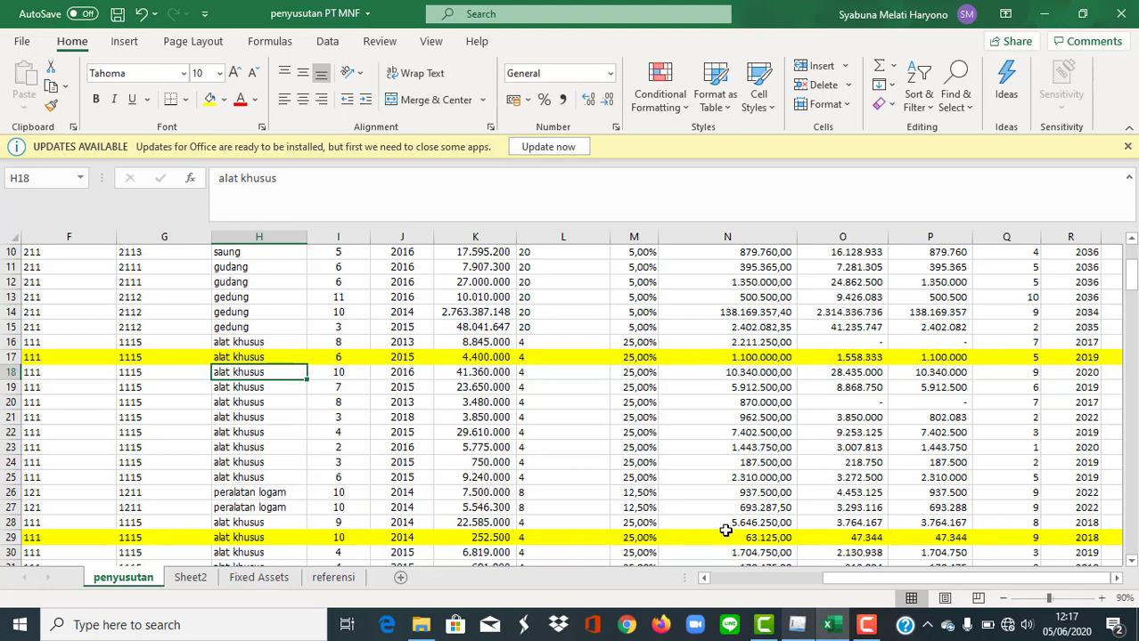
{"action": "left_click", "coordinate": [797, 624]}
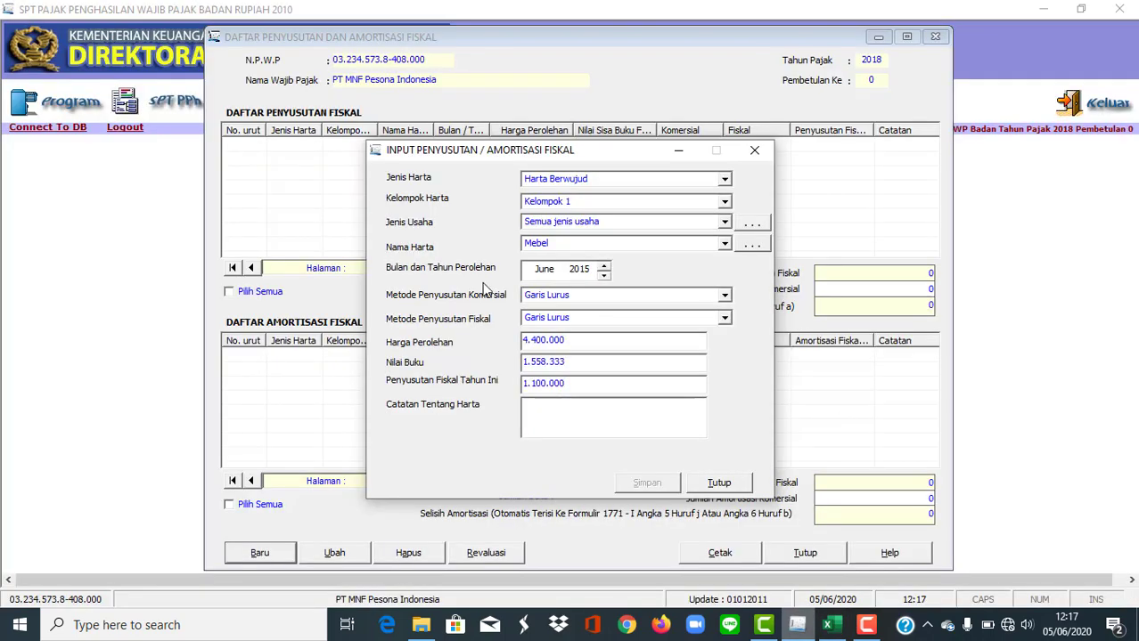
{"action": "left_click", "coordinate": [540, 271]}
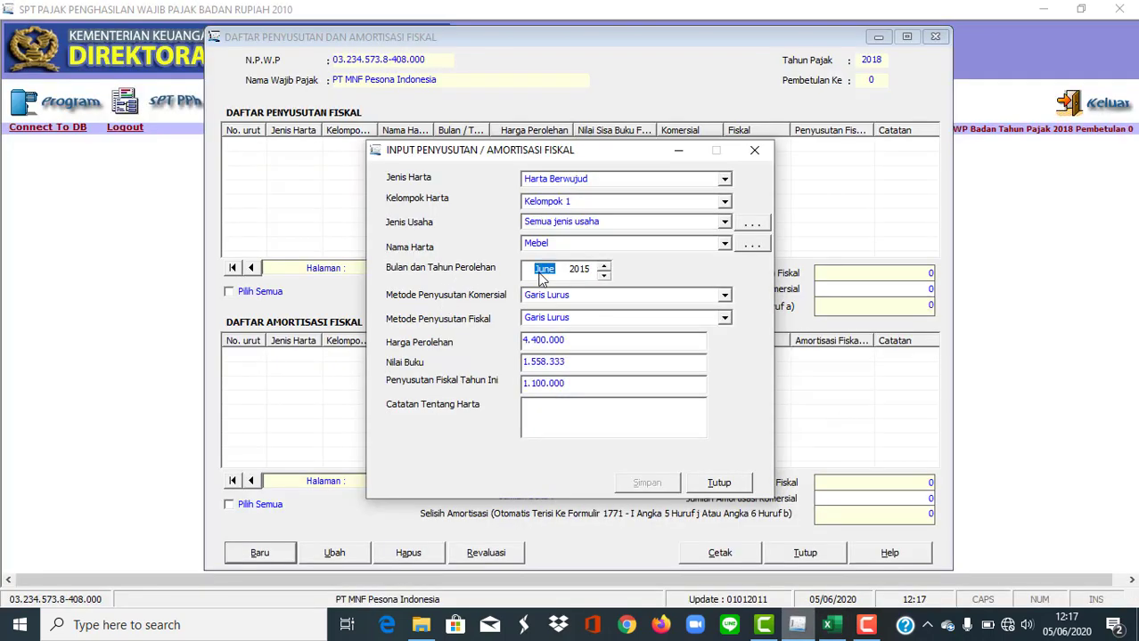
{"action": "type", "text": "10"}
{"action": "left_click", "coordinate": [583, 271]}
{"action": "type", "text": "2014"}
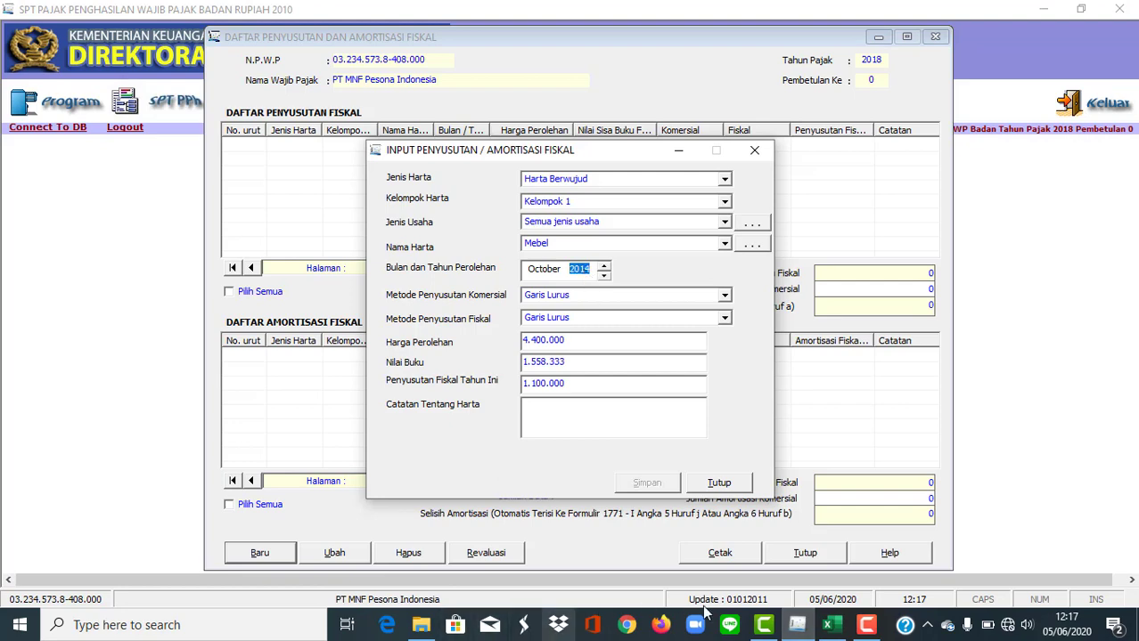
- Check row 29's acquisition cost in the Excel workbook and enter 252.500 as Harga Perolehan in the eSPT form
{"action": "left_click", "coordinate": [829, 625]}
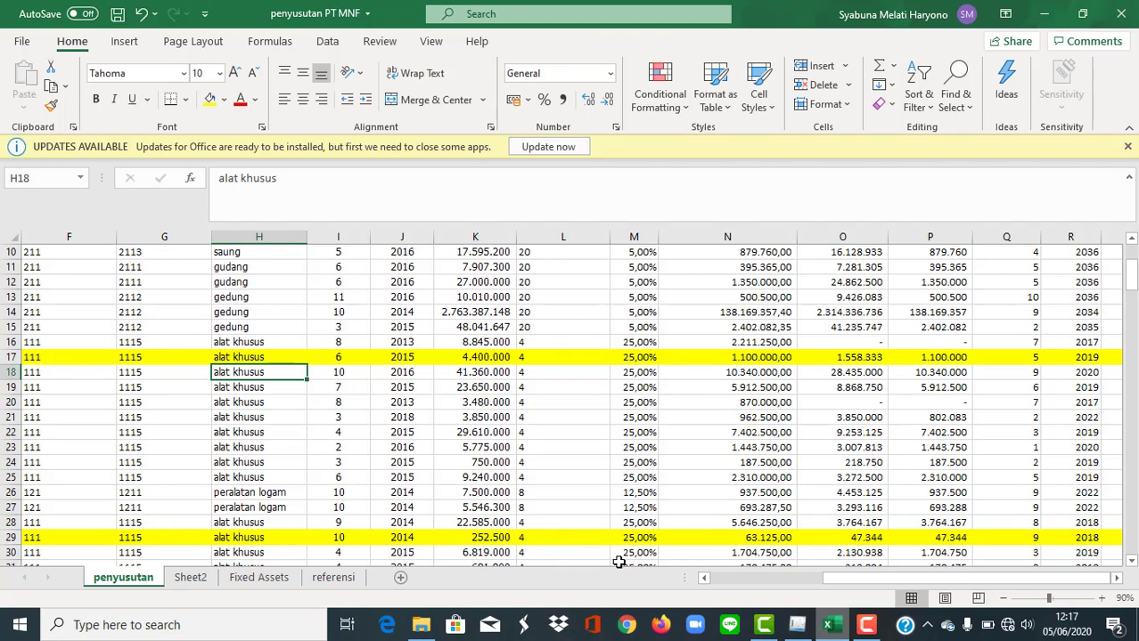
{"action": "key", "text": "alt+Tab"}
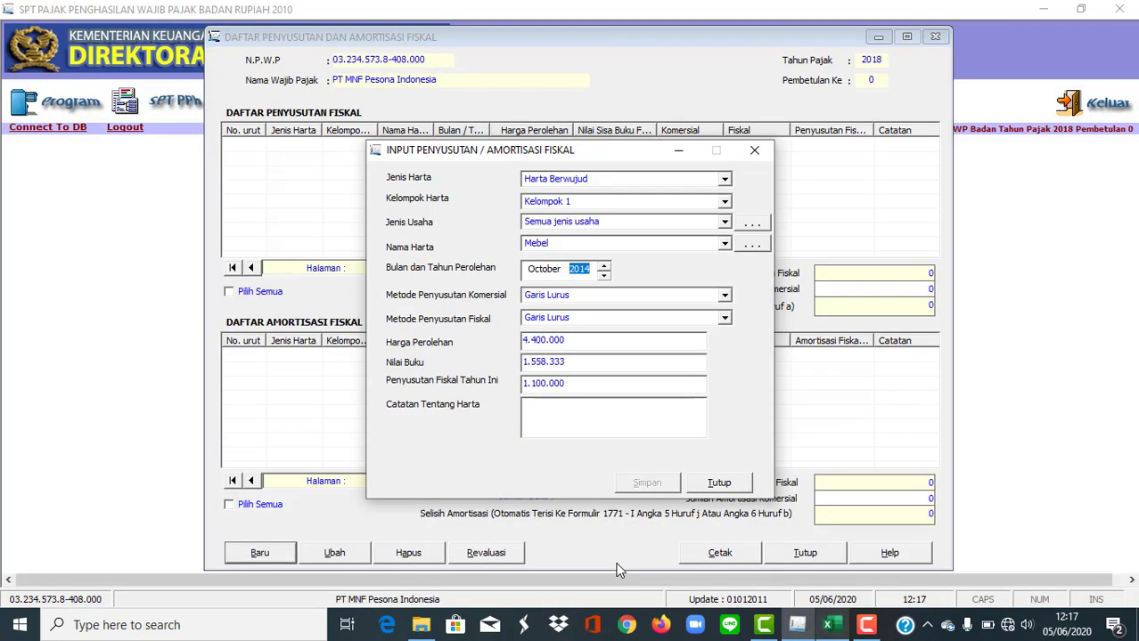
{"action": "left_click", "coordinate": [571, 340]}
{"action": "type", "text": "252500"}
{"action": "key", "text": "Tab"}
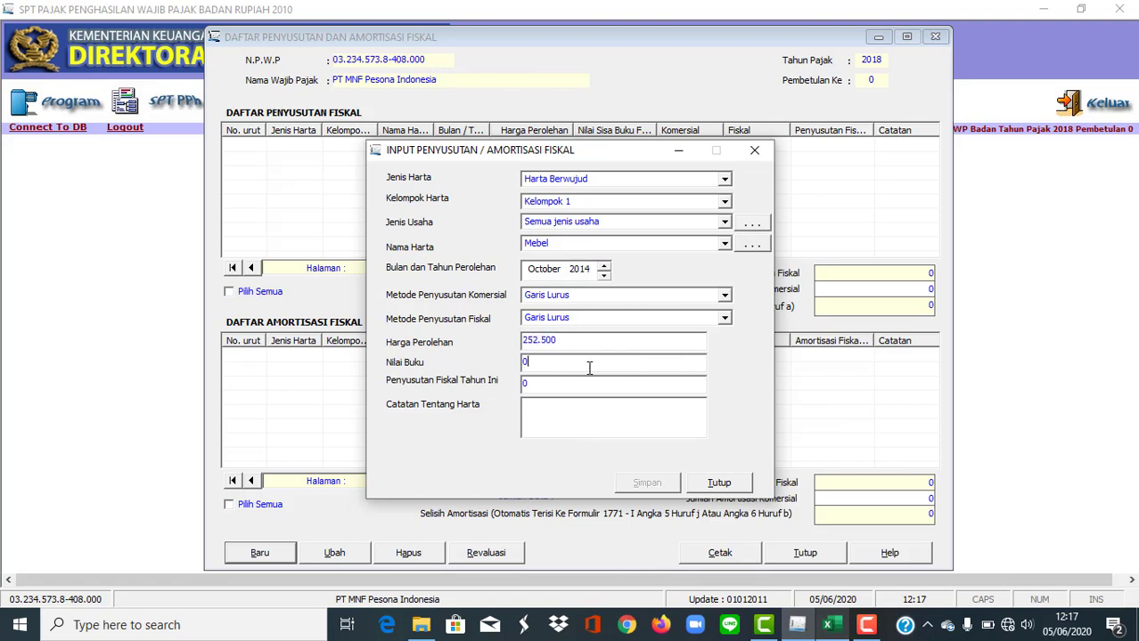
- Examine the book value and current-year depreciation formulas of row 29 in the Excel workbook, and return to the eSPT form
{"action": "left_click", "coordinate": [584, 381]}
{"action": "left_click", "coordinate": [828, 623]}
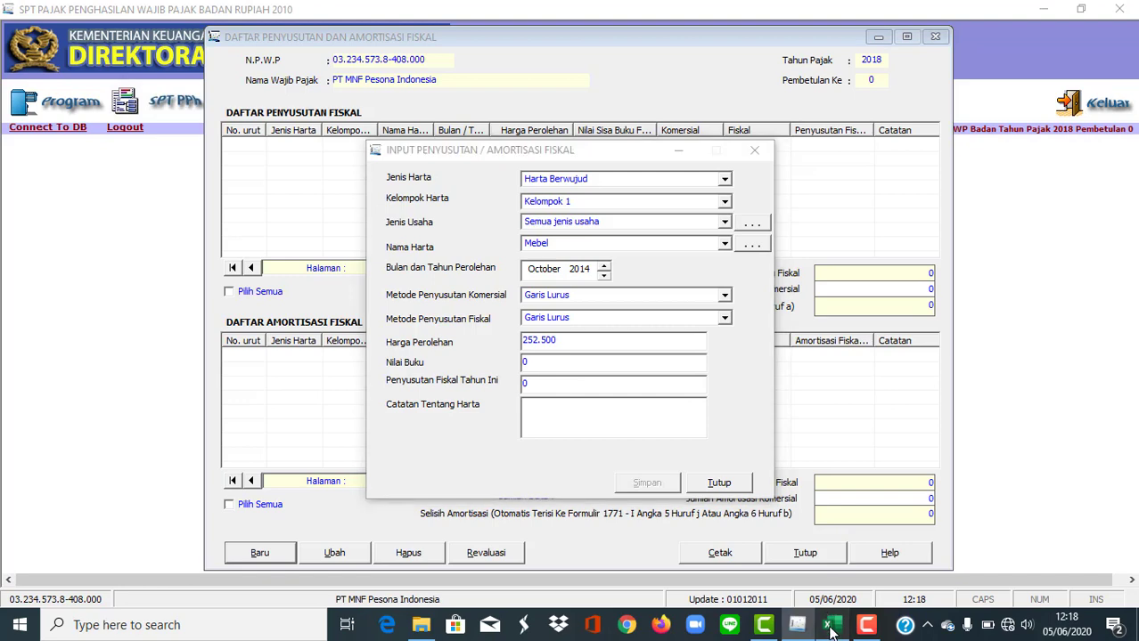
{"action": "left_click", "coordinate": [842, 539]}
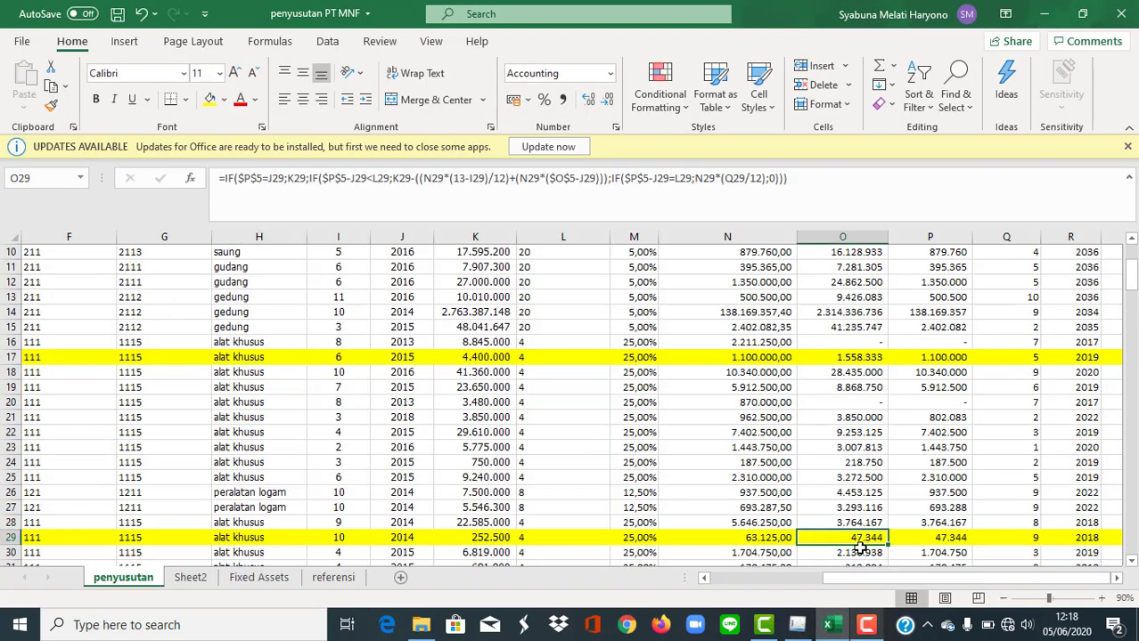
{"action": "left_click", "coordinate": [922, 542]}
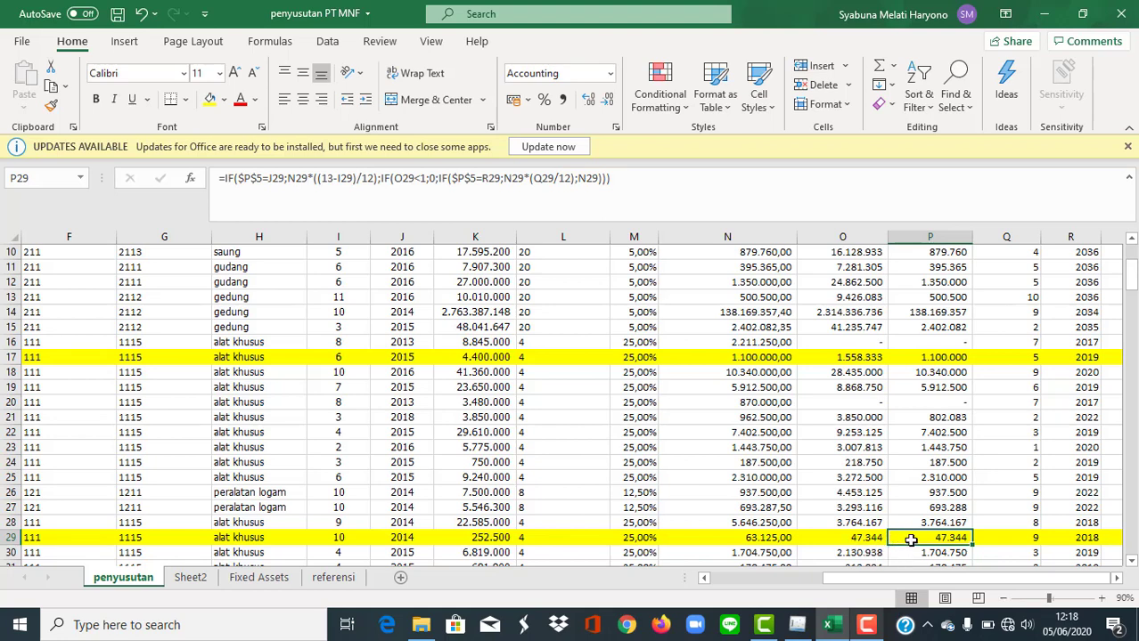
{"action": "left_click", "coordinate": [797, 625]}
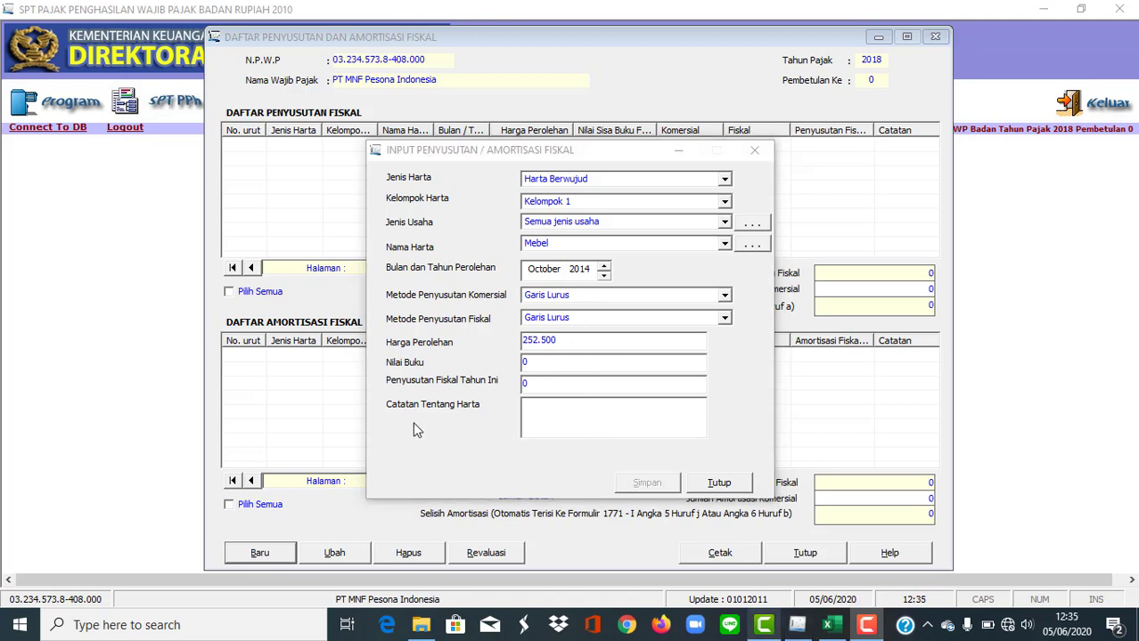
- Enter furniture kayu as Catatan Tentang Harta, save the asset record and close the input form
{"action": "left_click", "coordinate": [553, 419]}
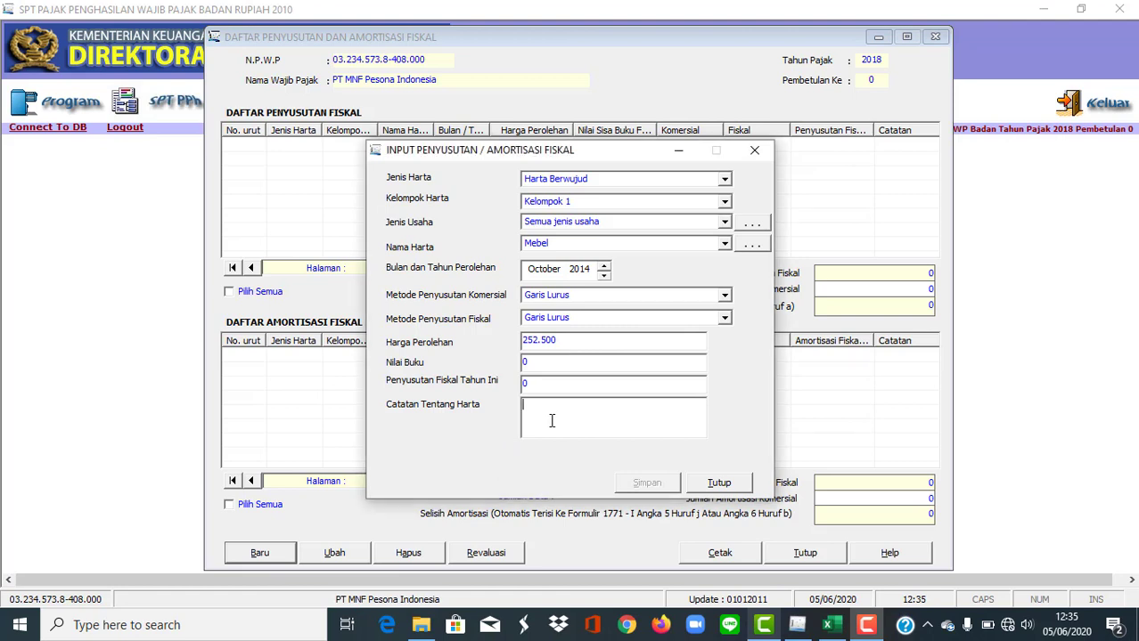
{"action": "type", "text": "f"}
{"action": "type", "text": "urniture "}
{"action": "type", "text": "kayu"}
{"action": "key", "text": "BackSpace"}
{"action": "type", "text": "yu"}
{"action": "left_click", "coordinate": [647, 482]}
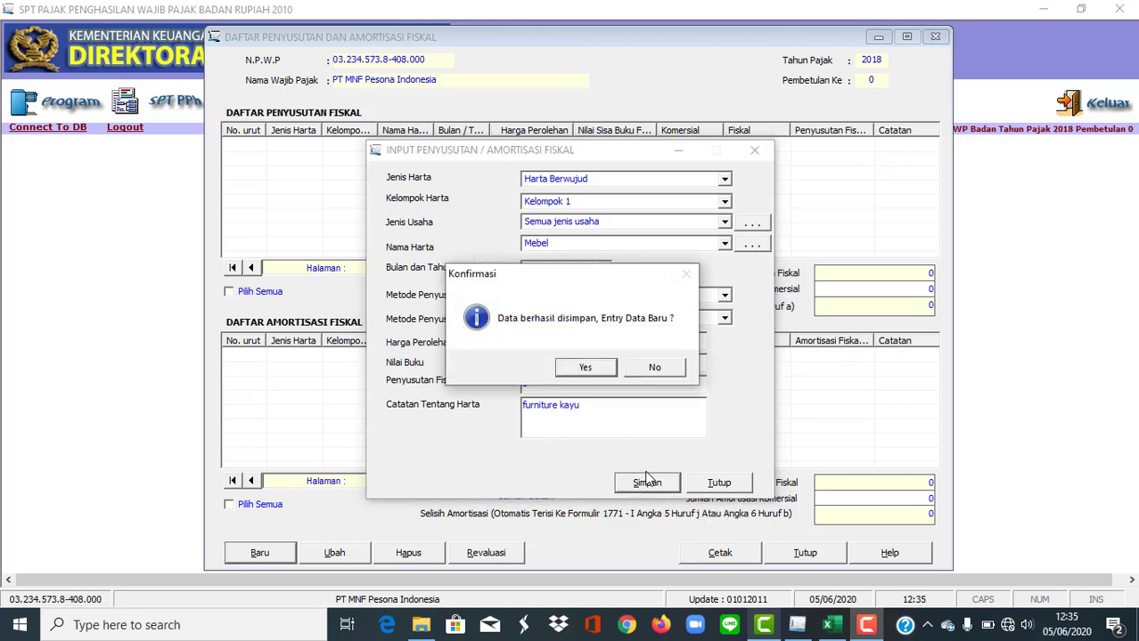
{"action": "left_click", "coordinate": [599, 368]}
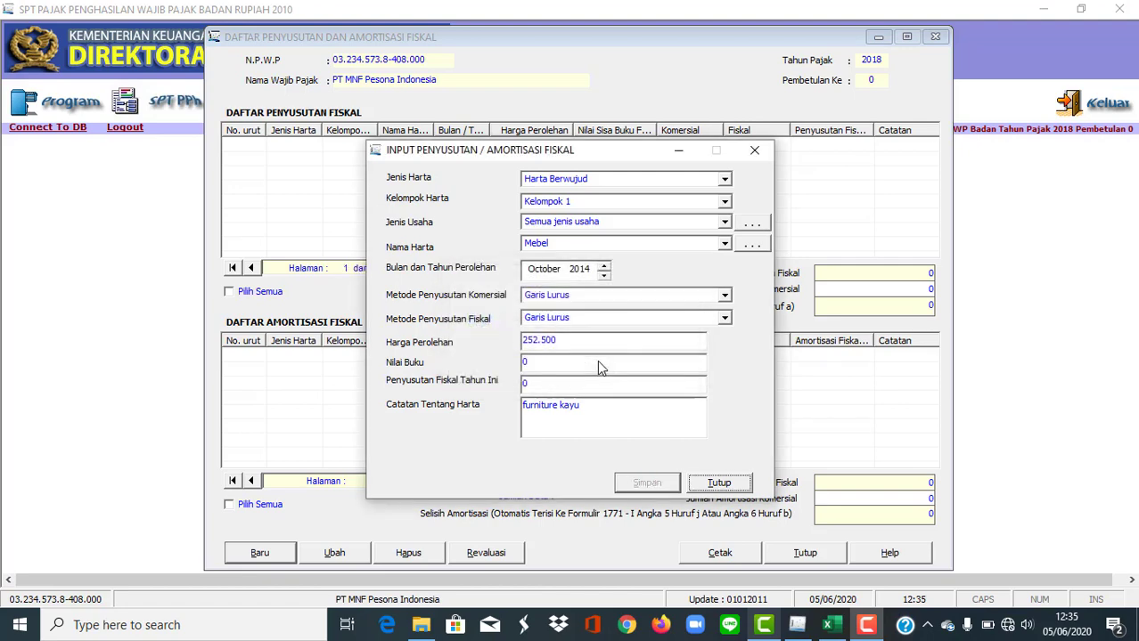
{"action": "left_click", "coordinate": [754, 149]}
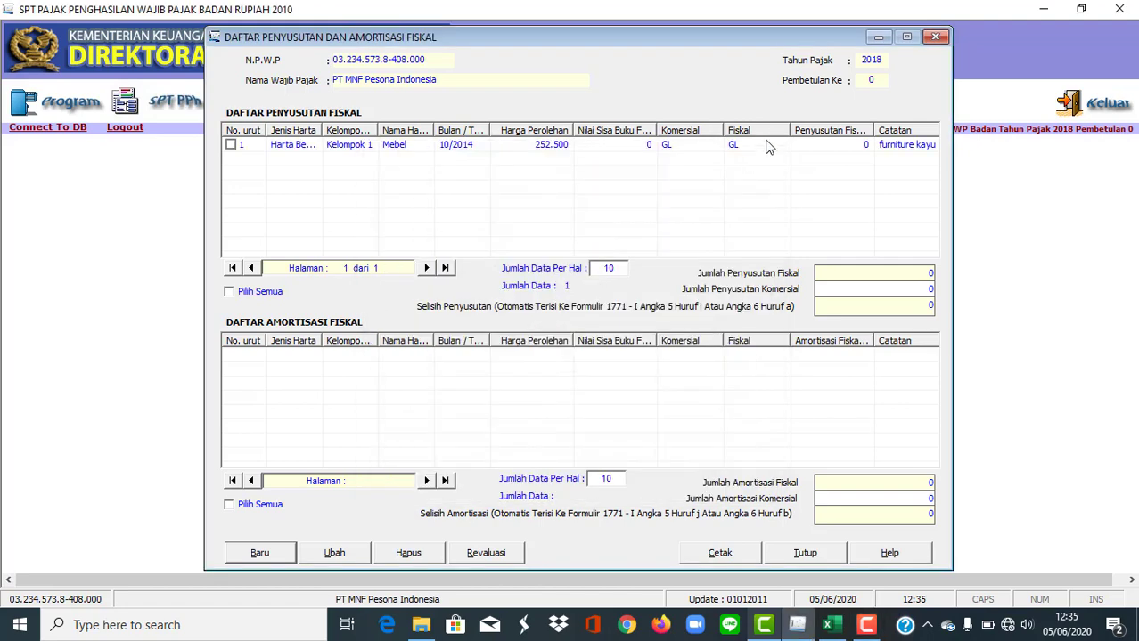
- Open the saved Mebel record from the fiscal depreciation list for editing, and close it without changes
{"action": "left_click", "coordinate": [236, 148]}
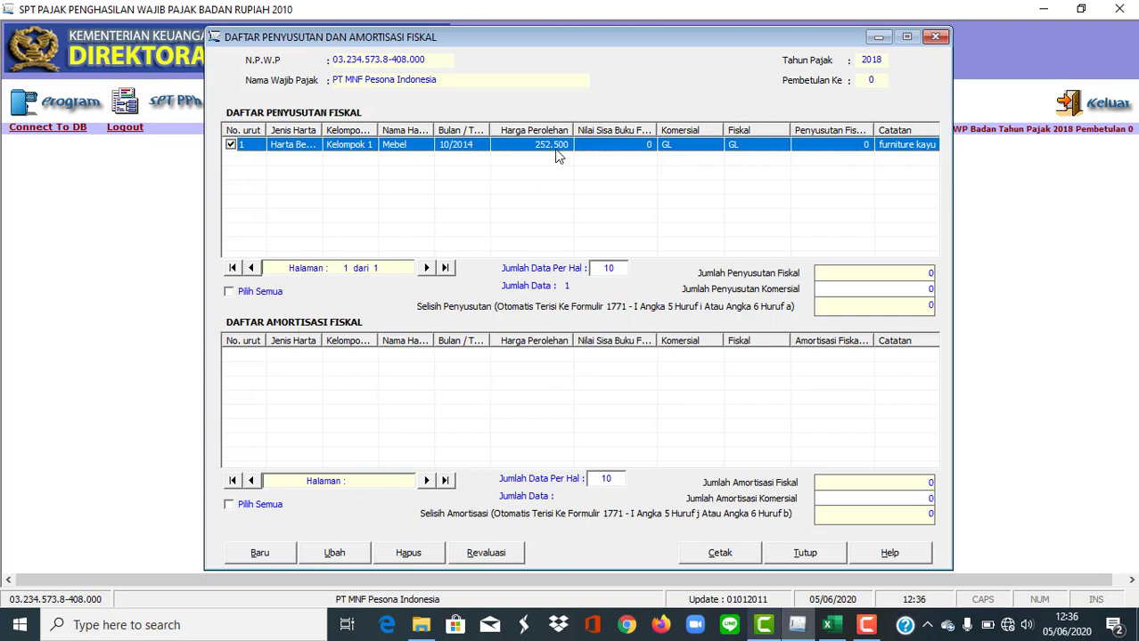
{"action": "left_click", "coordinate": [340, 556]}
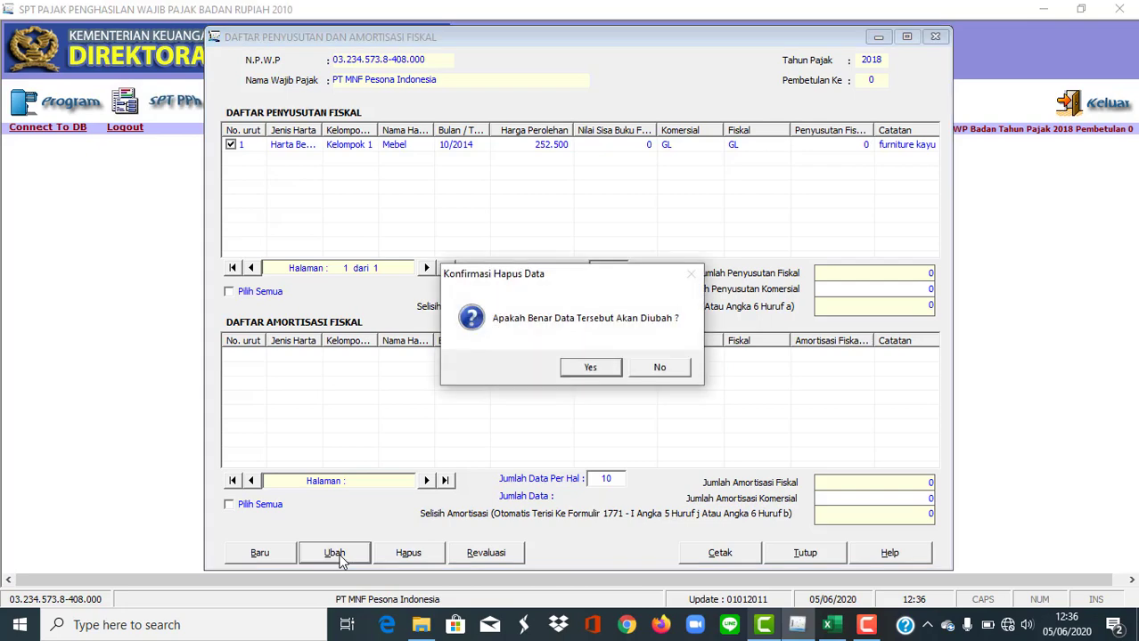
{"action": "left_click", "coordinate": [590, 369]}
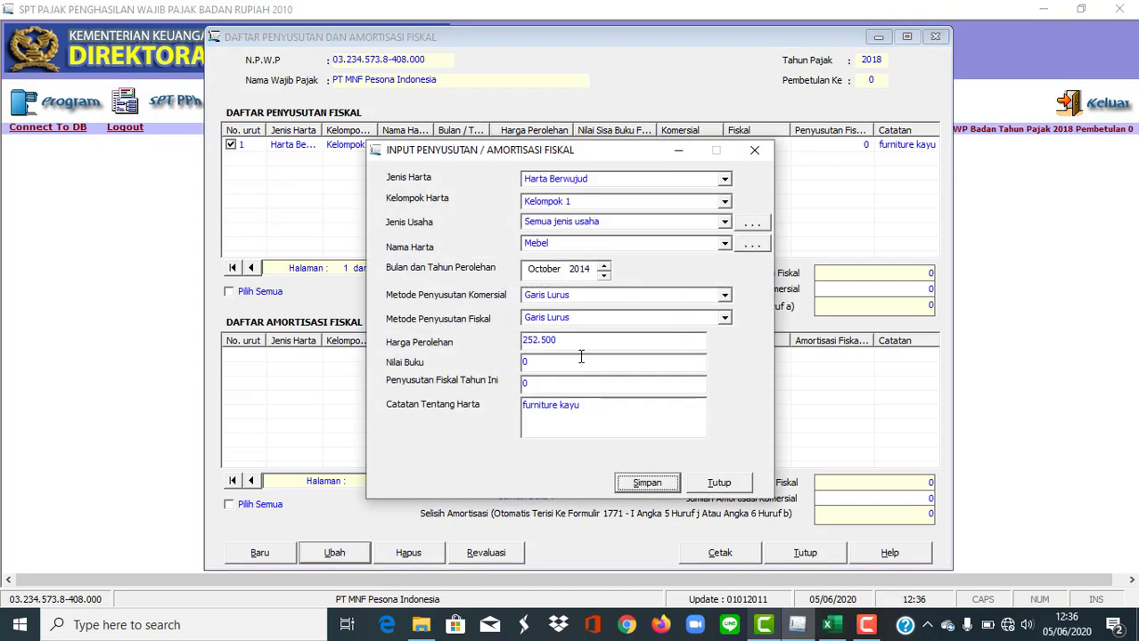
{"action": "left_click", "coordinate": [754, 150]}
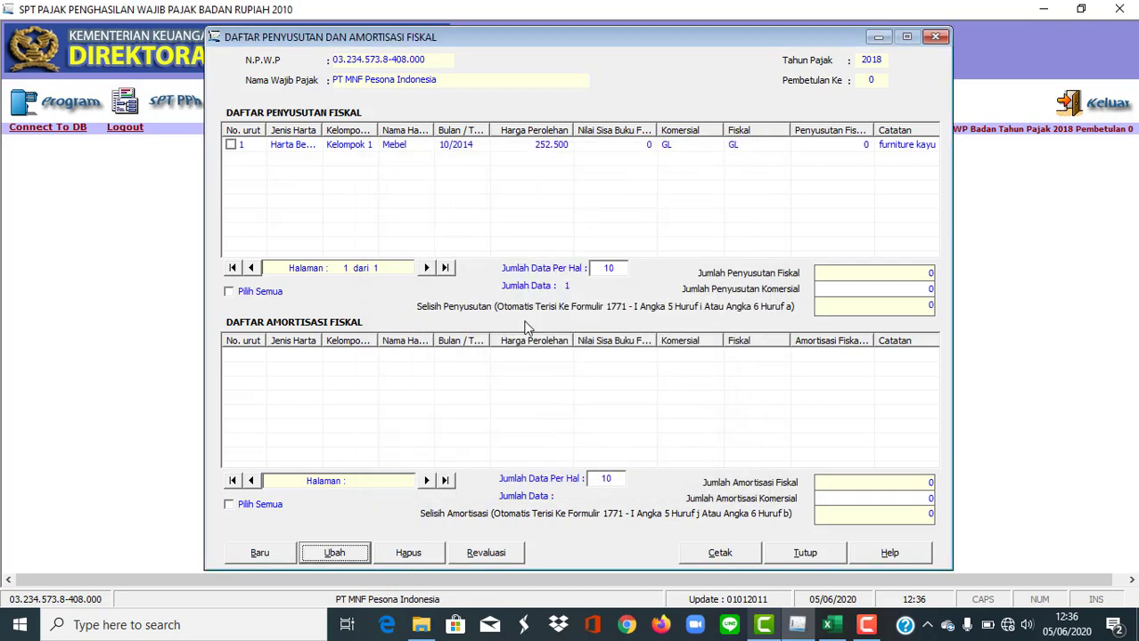
{"action": "left_click", "coordinate": [239, 146]}
{"action": "left_click", "coordinate": [230, 144]}
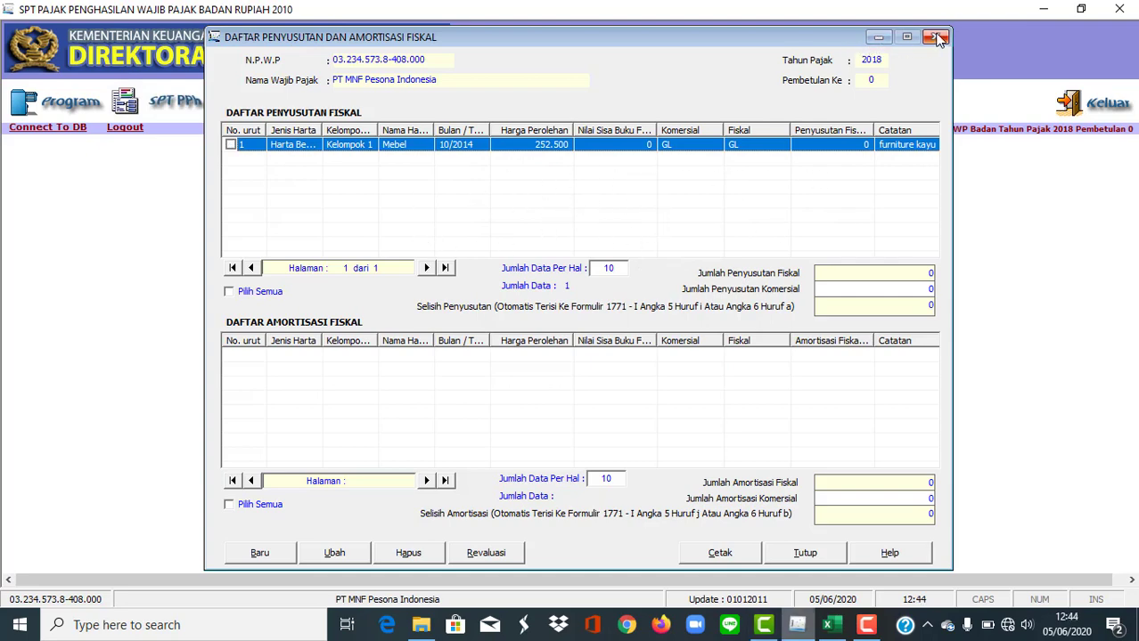
- Close the depreciation list and set up a data export of Penyusutan dan Amortisasi Fiskal for Tahun Pajak 2018
{"action": "left_click", "coordinate": [935, 37]}
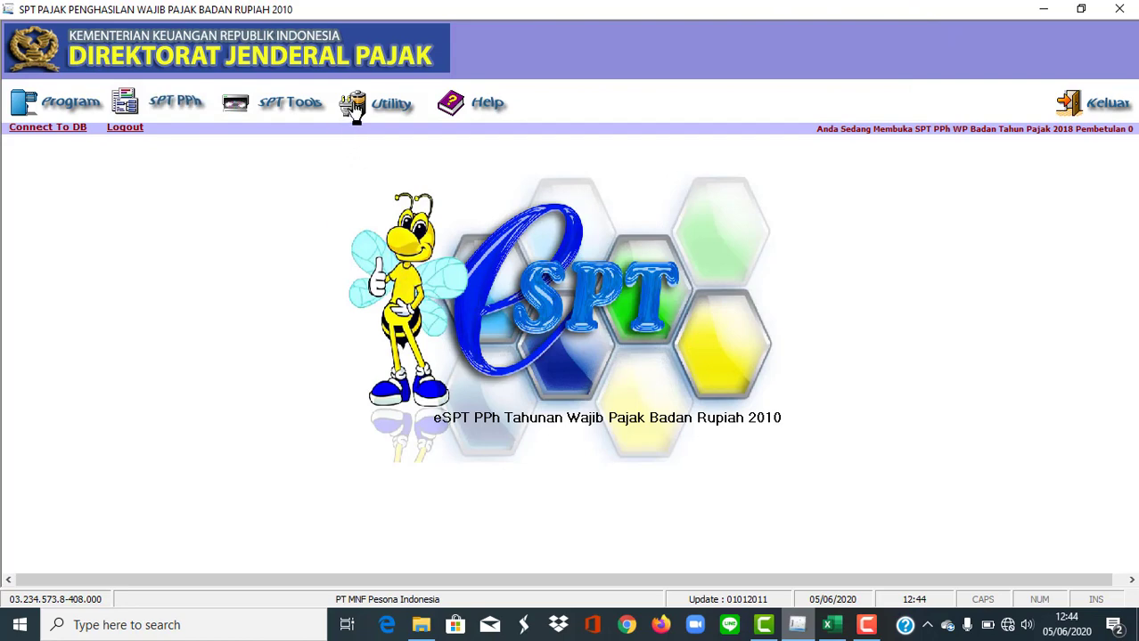
{"action": "left_click", "coordinate": [354, 108]}
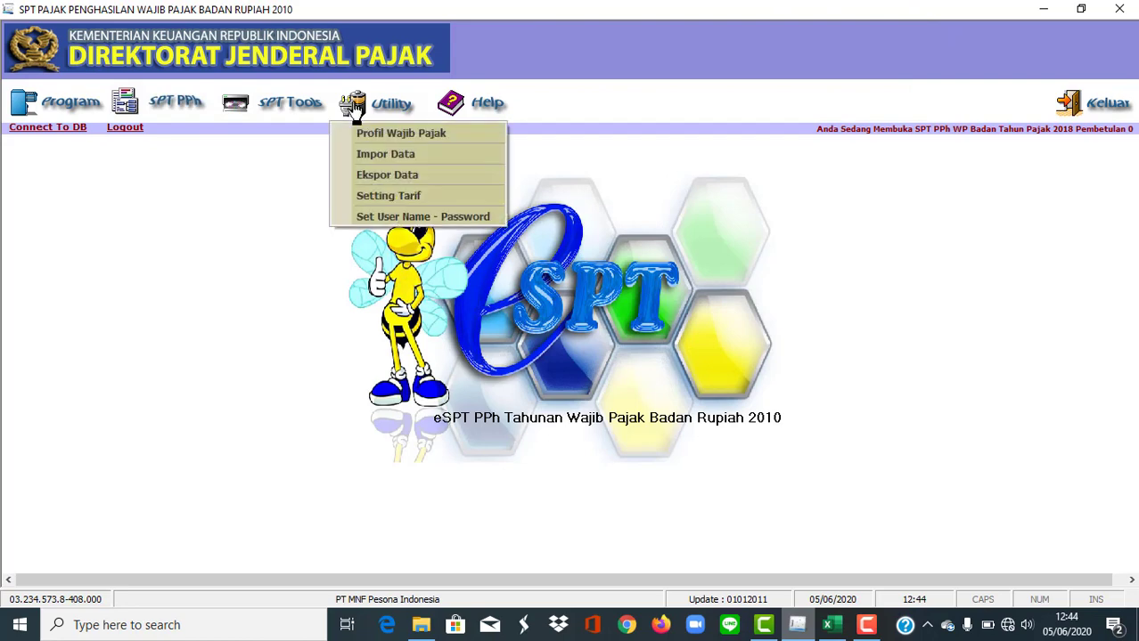
{"action": "left_click", "coordinate": [372, 177]}
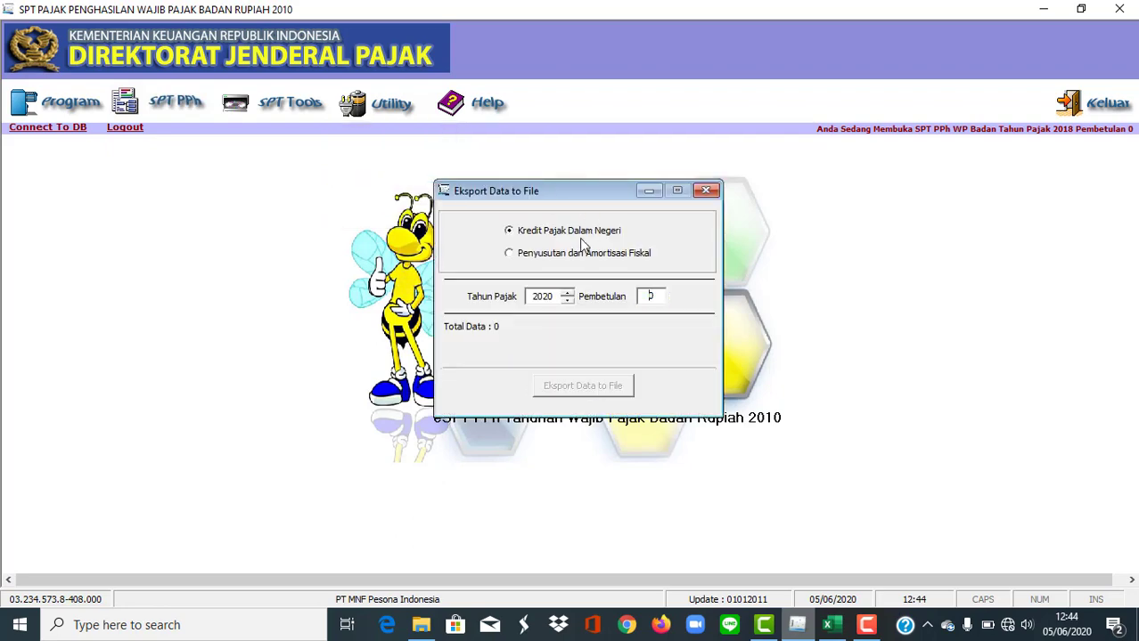
{"action": "left_click", "coordinate": [539, 258]}
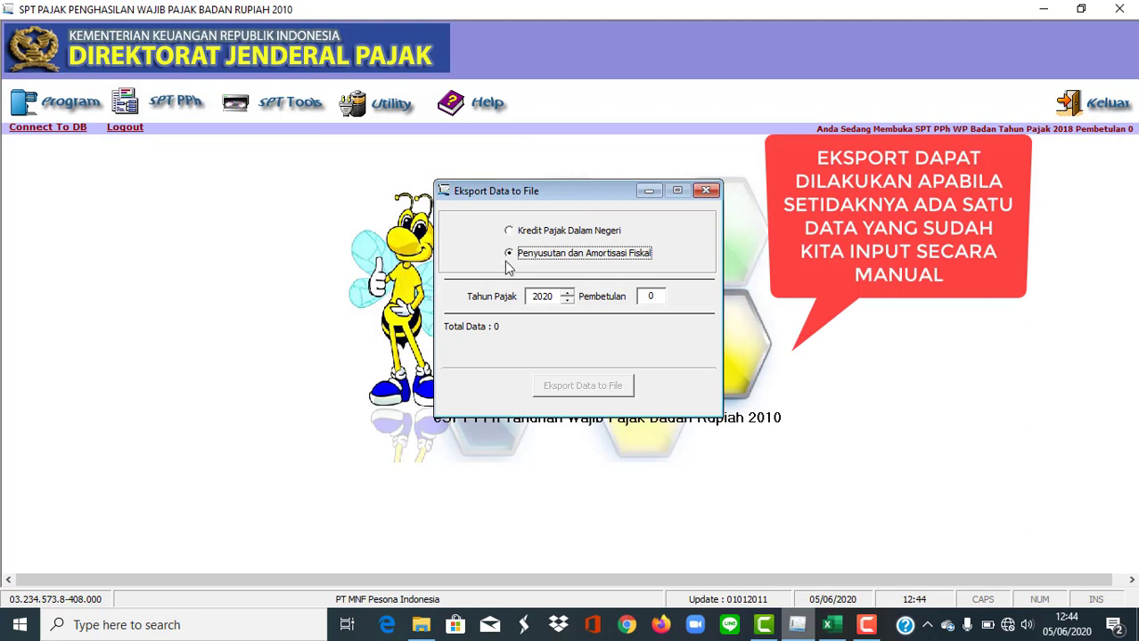
{"action": "left_click", "coordinate": [566, 302]}
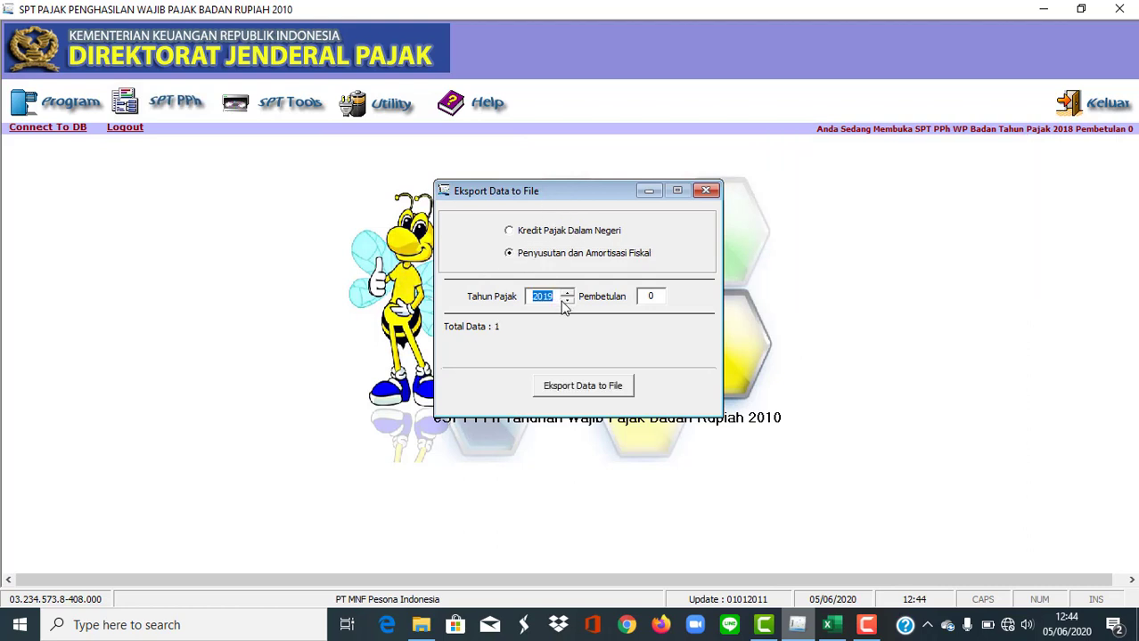
- Export the data without creating next year's depreciation data, saving it as ekspor in the PT MNF Pesona Indonesia folder
{"action": "left_click", "coordinate": [575, 392]}
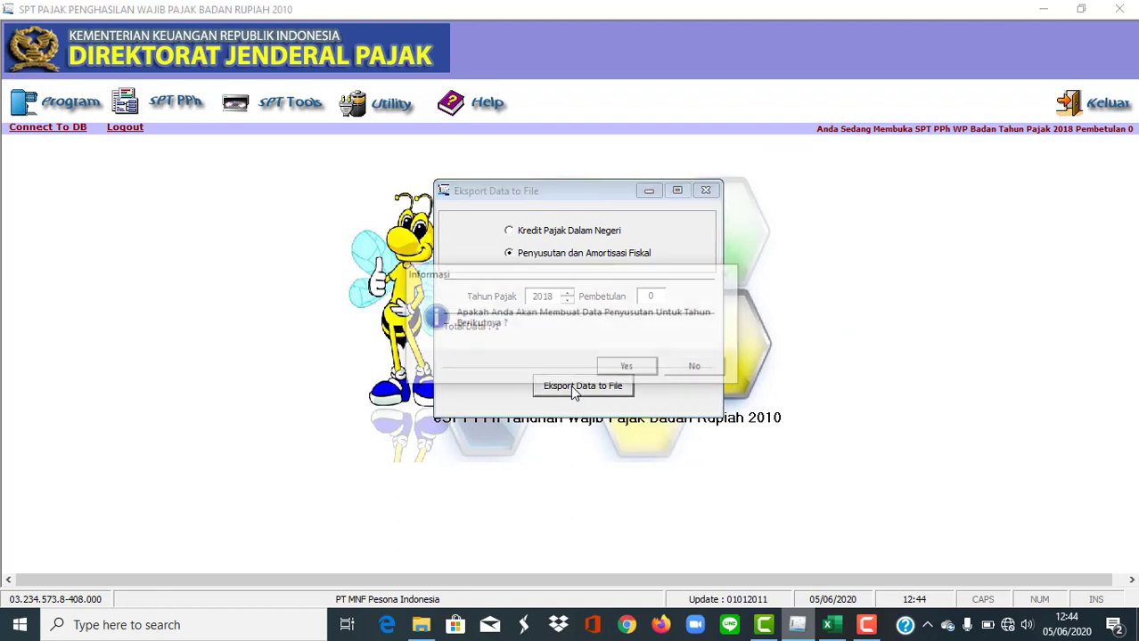
{"action": "left_click", "coordinate": [696, 366]}
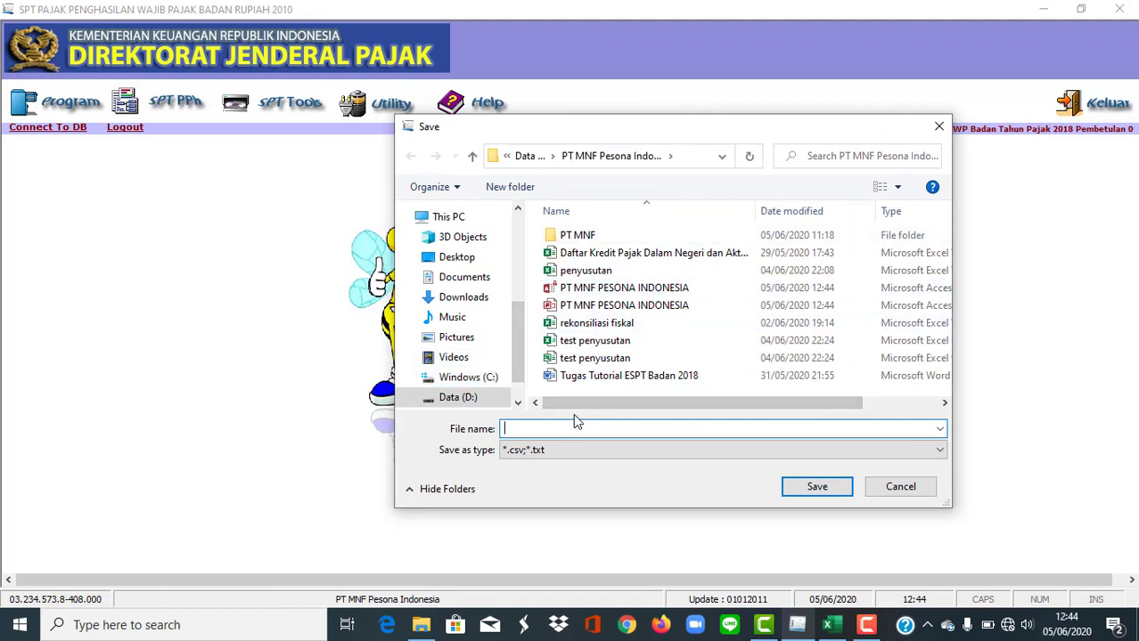
{"action": "type", "text": "ekspor"}
{"action": "left_click", "coordinate": [817, 488]}
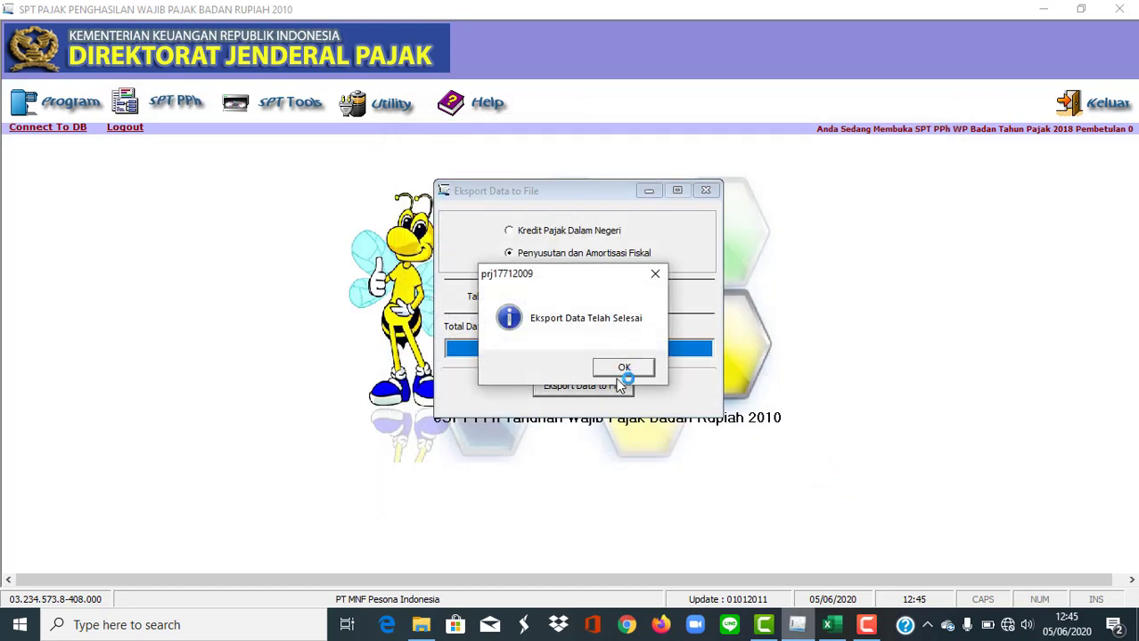
{"action": "left_click", "coordinate": [622, 369]}
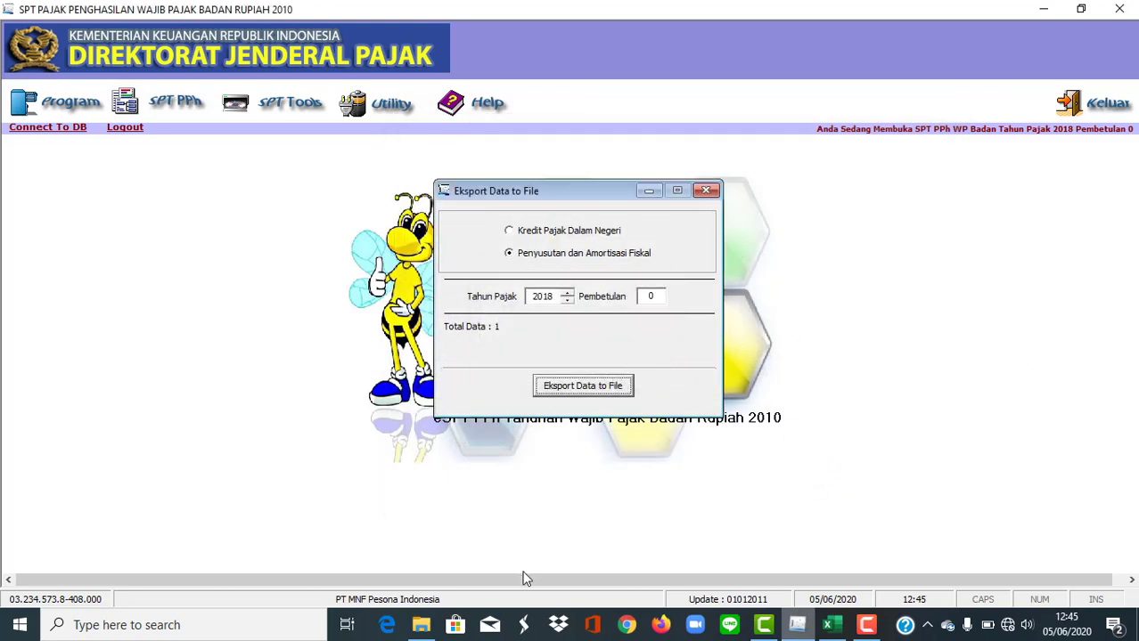
- Switch to File Explorer and open the exported ekspor CSV file from the PT MNF Pesona Indonesia folder on Data (D:)
{"action": "left_click", "coordinate": [422, 624]}
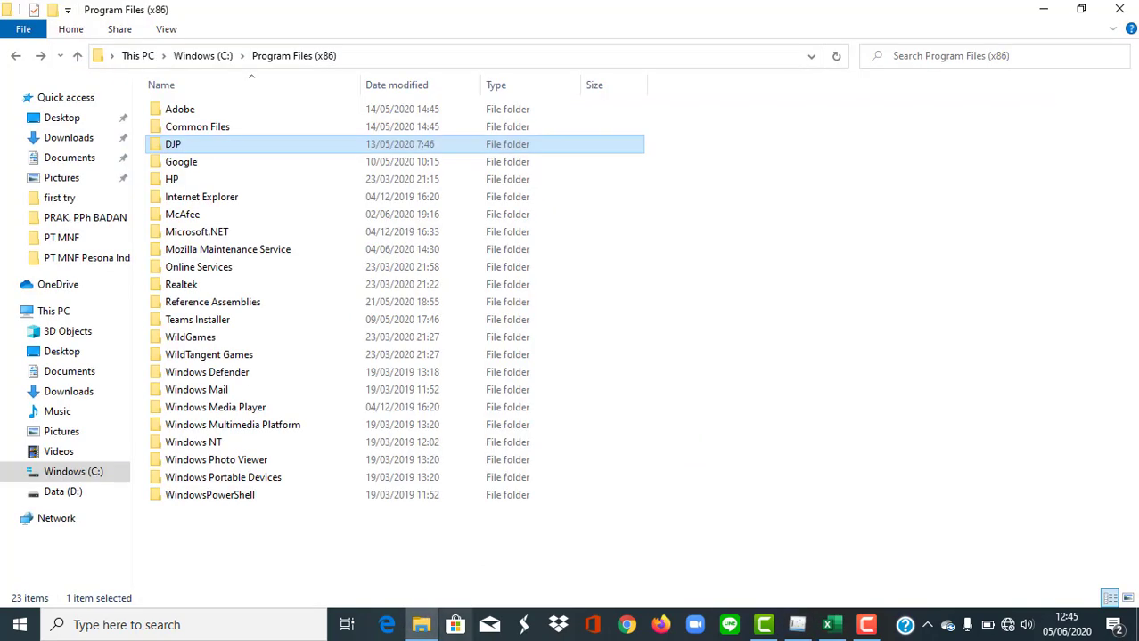
{"action": "left_click", "coordinate": [86, 492]}
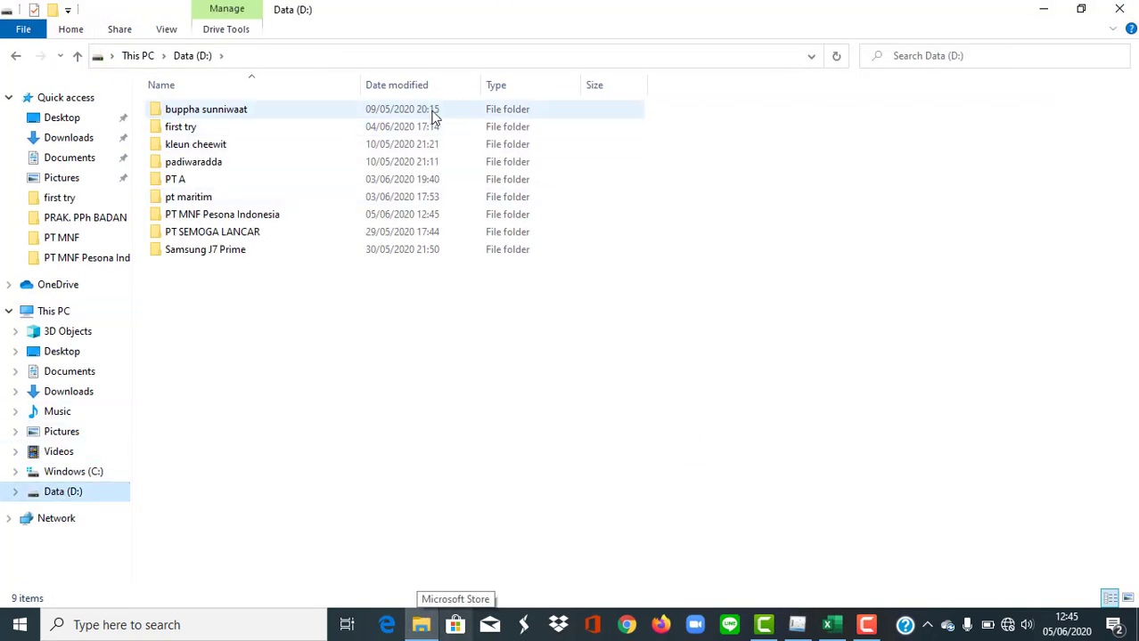
{"action": "double_click", "coordinate": [306, 215]}
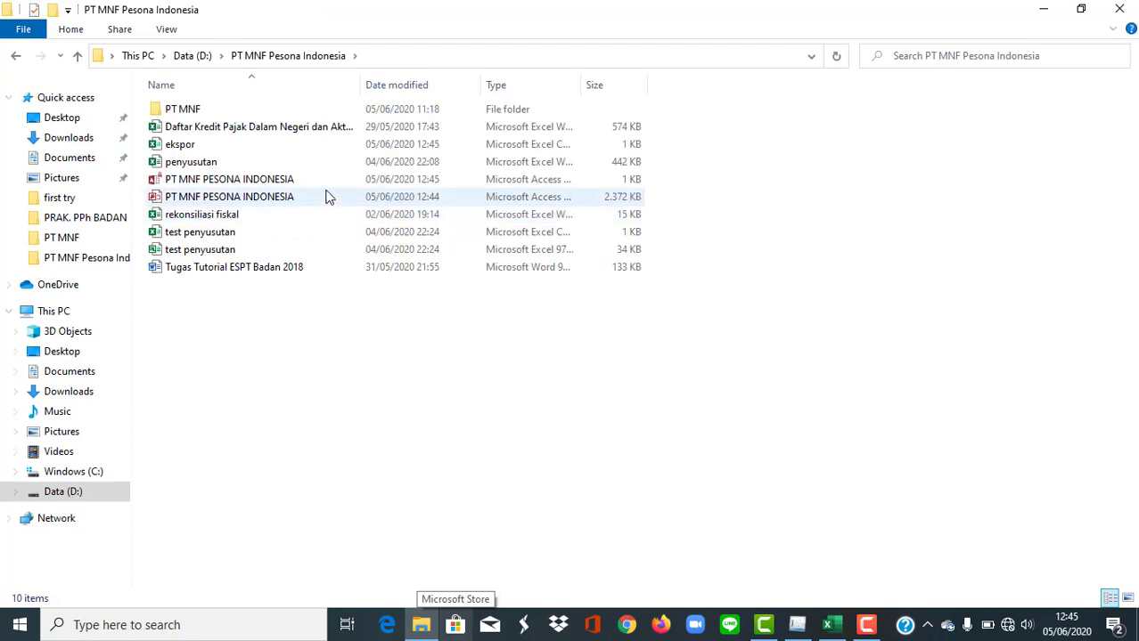
{"action": "left_click", "coordinate": [277, 149]}
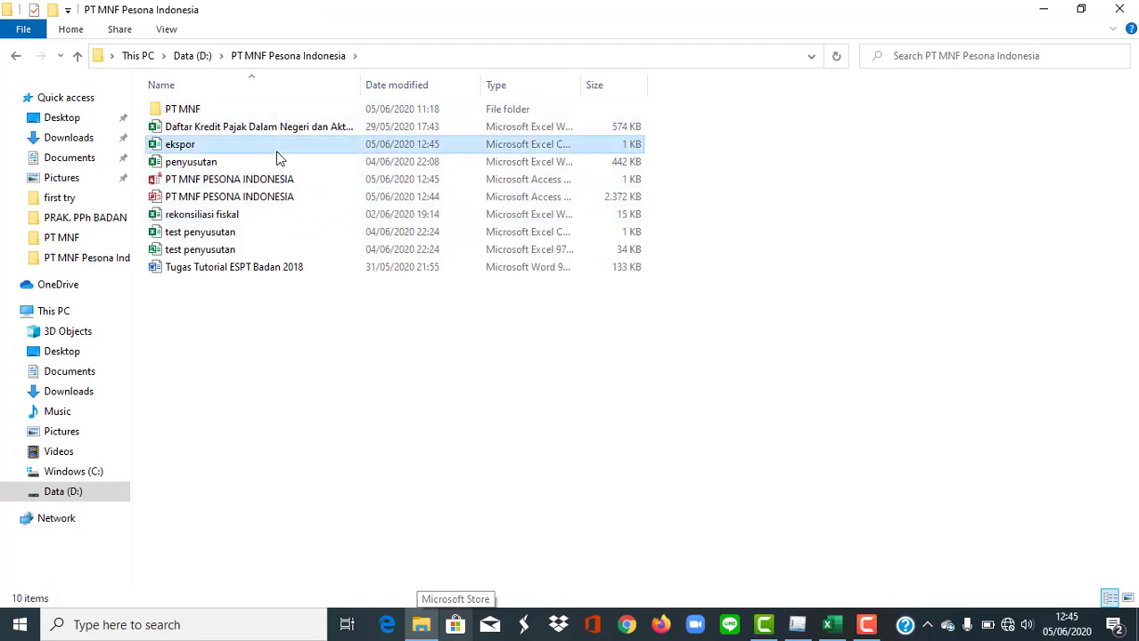
{"action": "key", "text": "alt+Tab"}
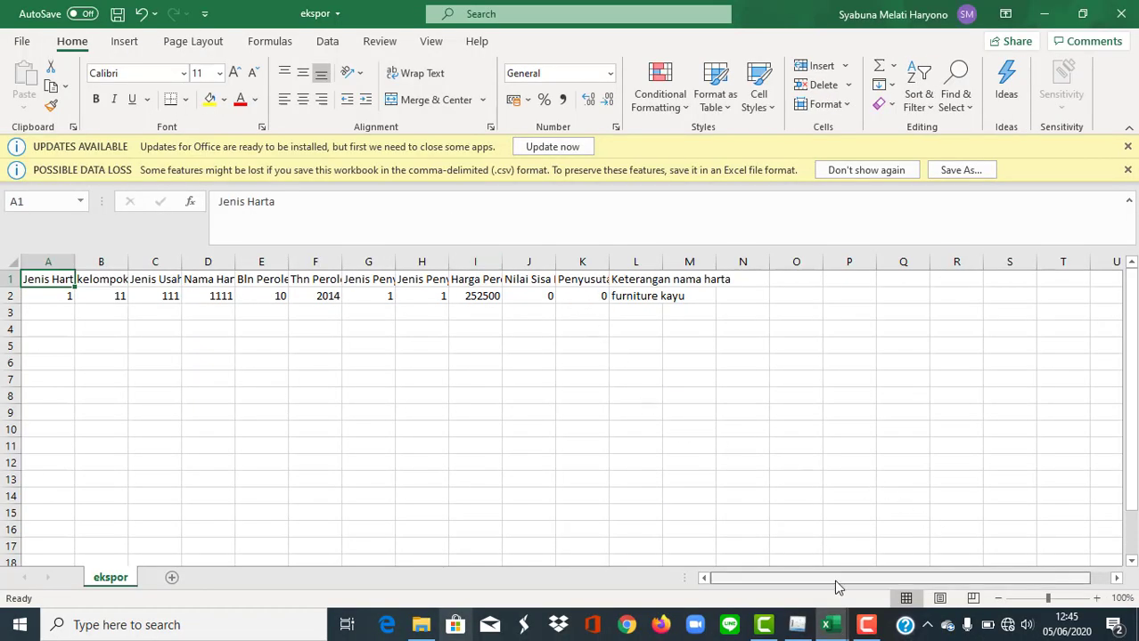
{"action": "left_click", "coordinate": [59, 297]}
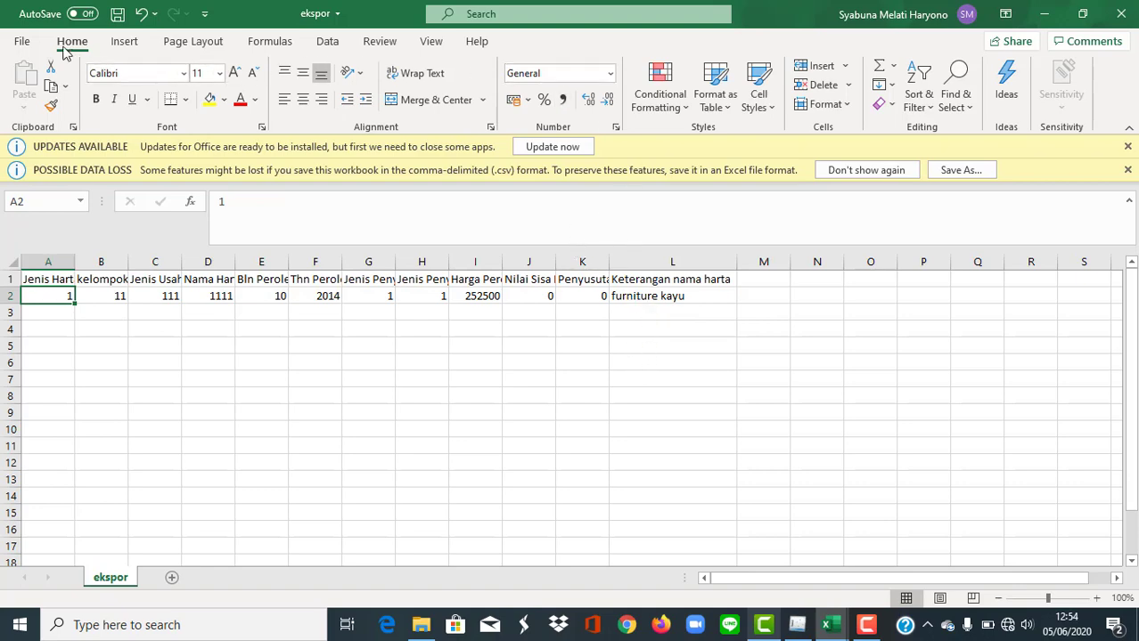
- Save the ekspor file as an Excel Workbook (*.xlsx) in the PT MNF Pesona Indonesia folder and close it
{"action": "left_click", "coordinate": [24, 42]}
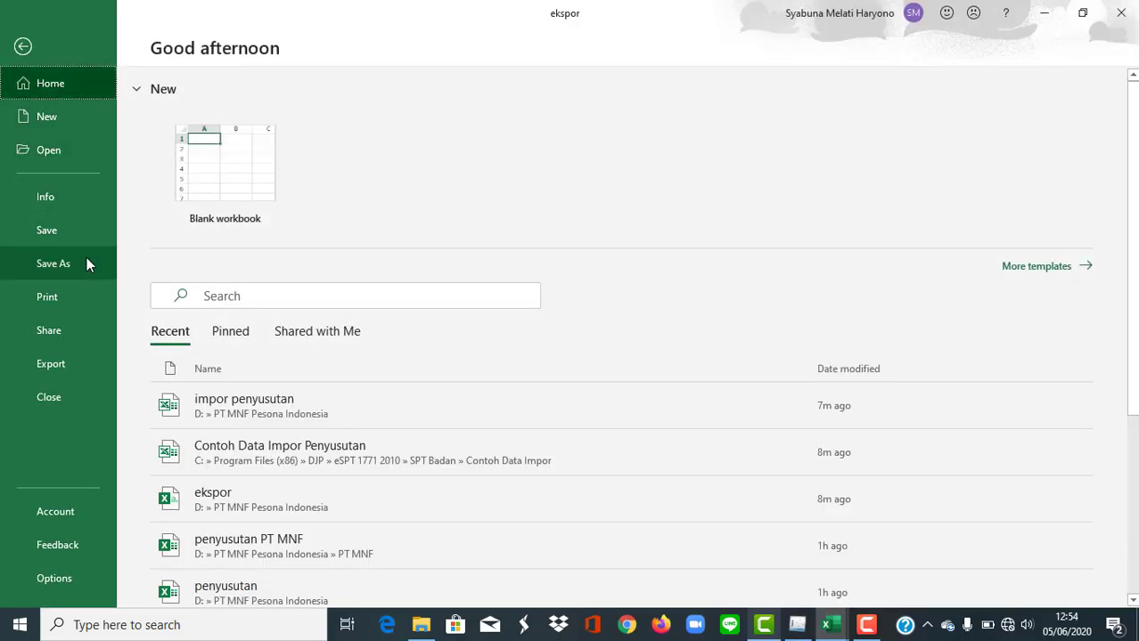
{"action": "left_click", "coordinate": [87, 258]}
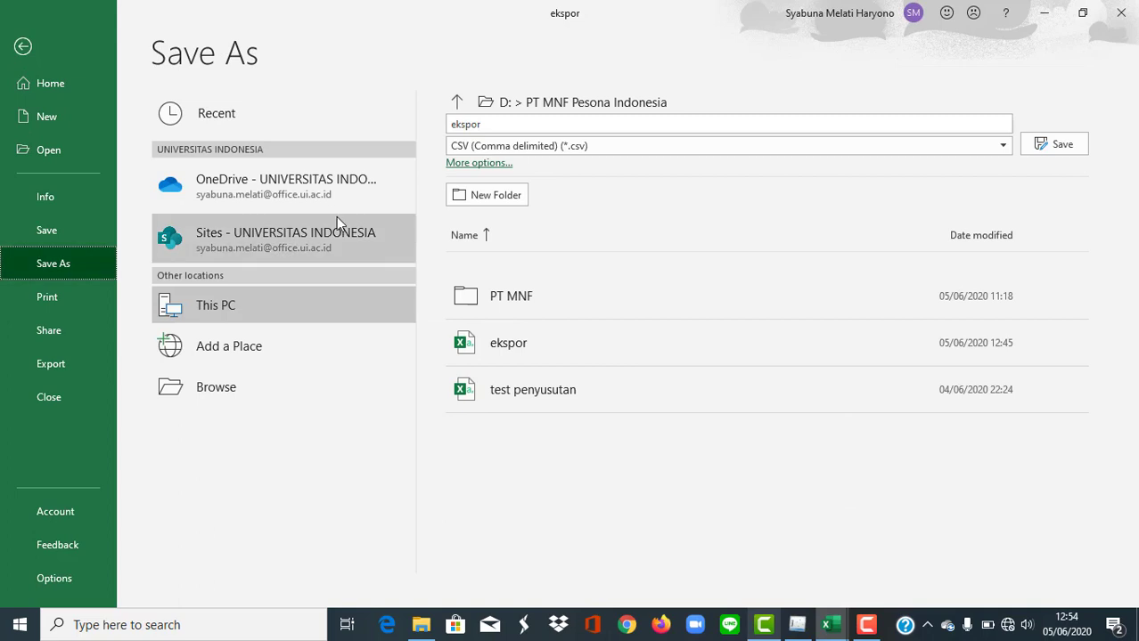
{"action": "left_click", "coordinate": [519, 147]}
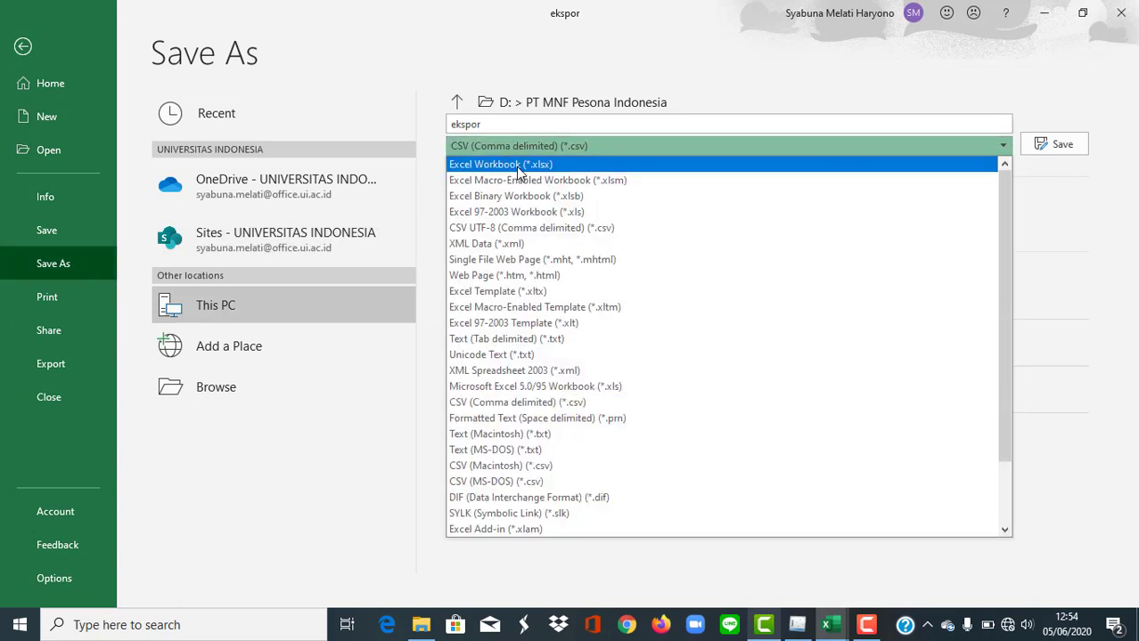
{"action": "left_click", "coordinate": [521, 165]}
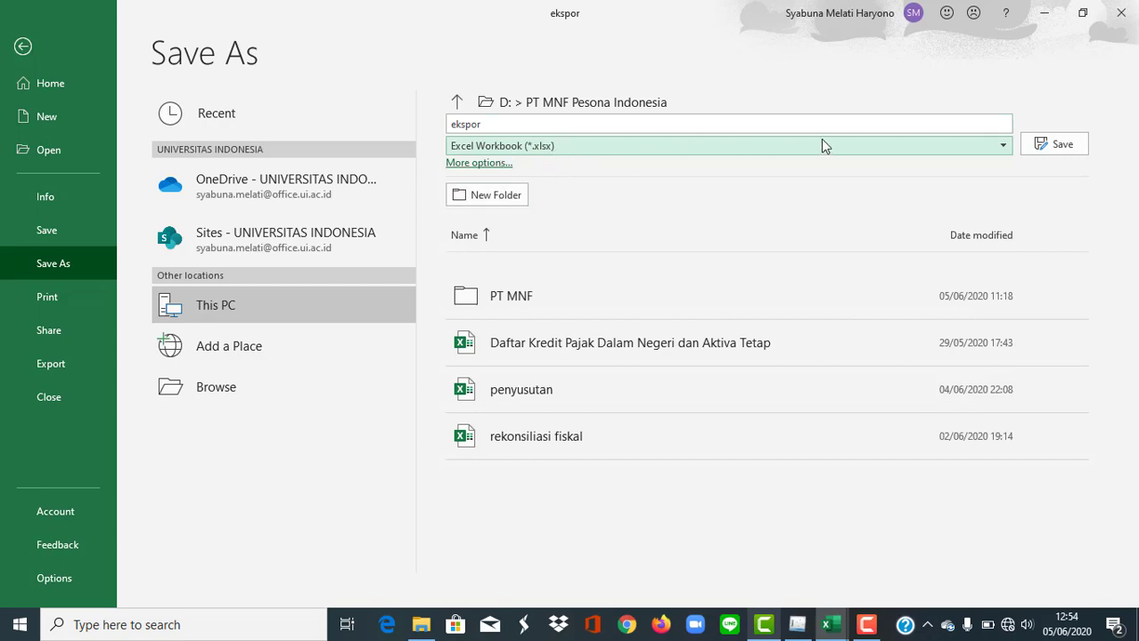
{"action": "left_click", "coordinate": [1054, 145]}
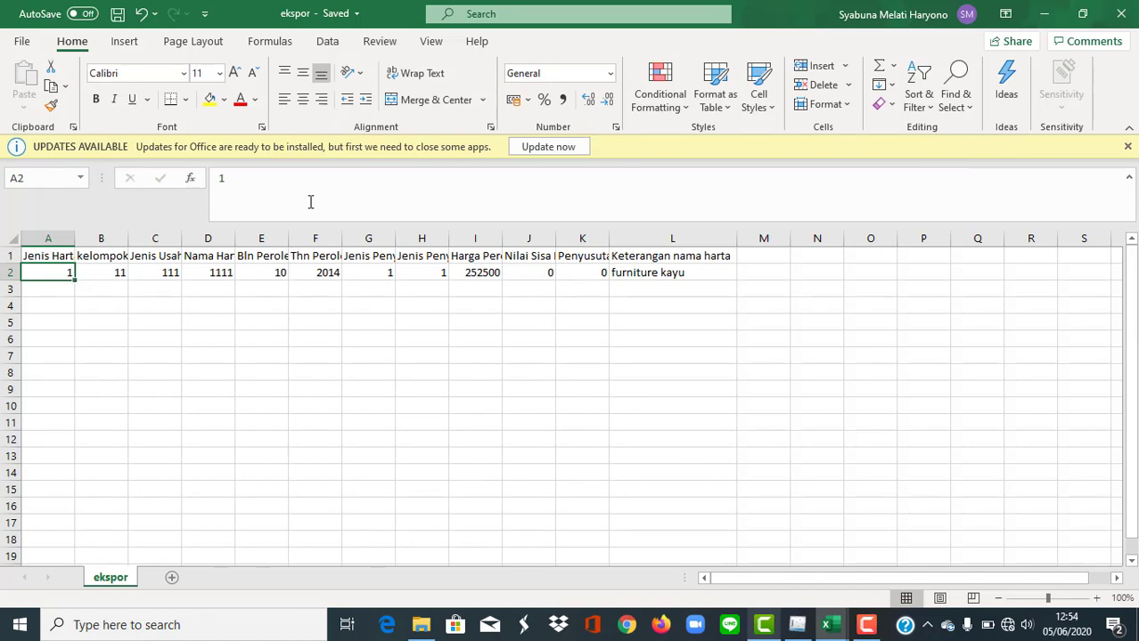
{"action": "left_click", "coordinate": [1121, 13]}
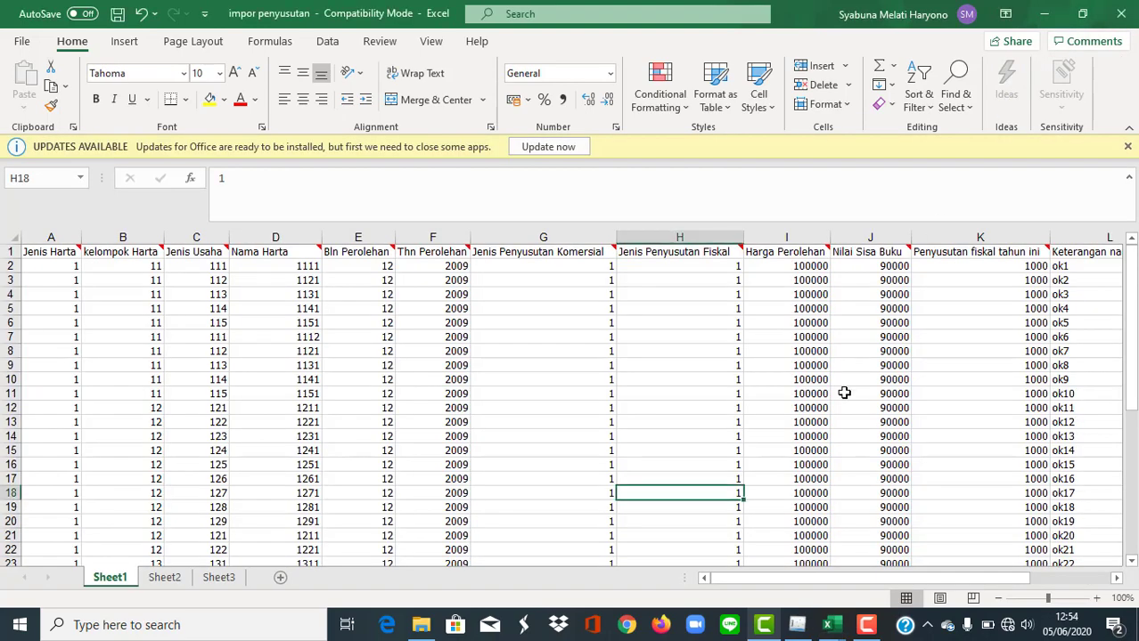
- Switch to File Explorer and open the Contoh Data Impor folder under Windows (C:), Program Files (x86), DJP, eSPT 1771 2010, SPT Badan
{"action": "left_click", "coordinate": [422, 629]}
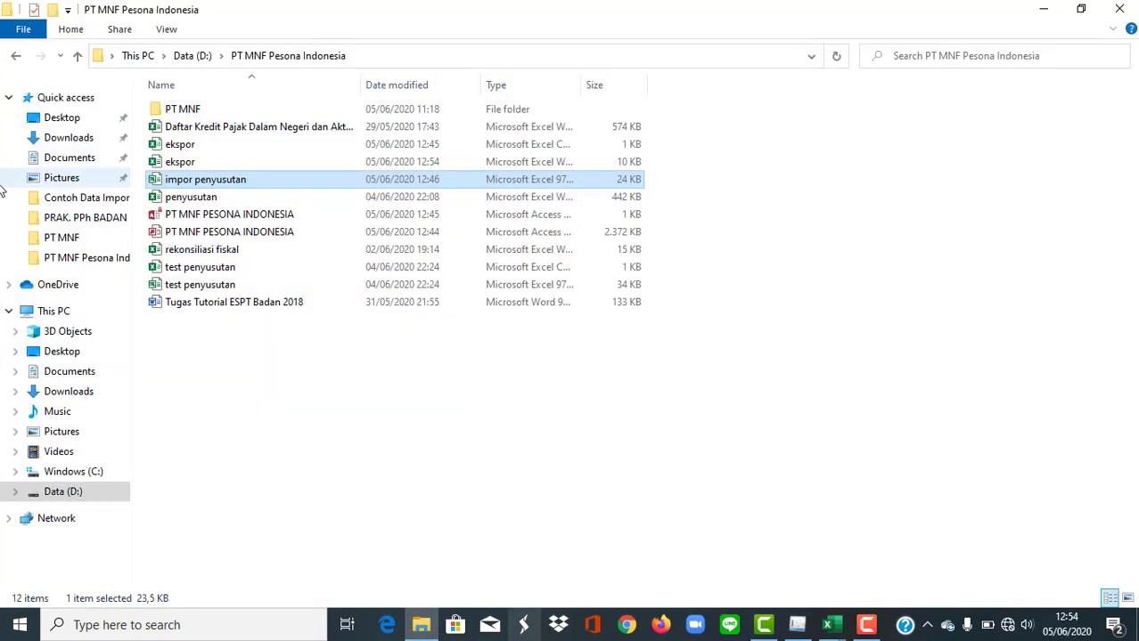
{"action": "left_click", "coordinate": [89, 472]}
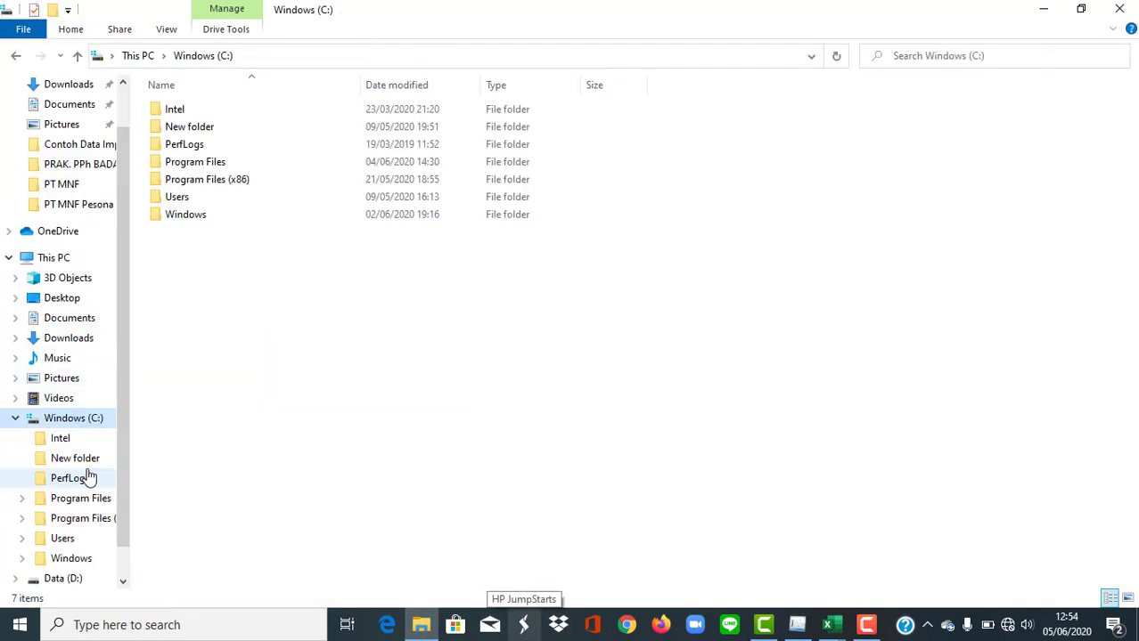
{"action": "double_click", "coordinate": [210, 181]}
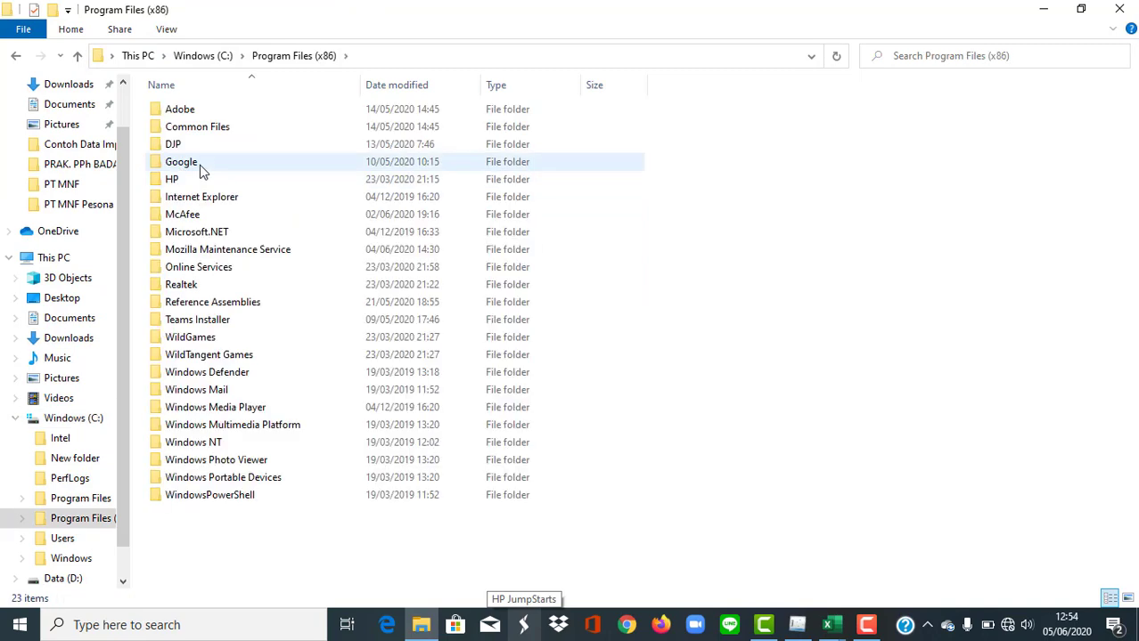
{"action": "double_click", "coordinate": [201, 145]}
{"action": "double_click", "coordinate": [218, 130]}
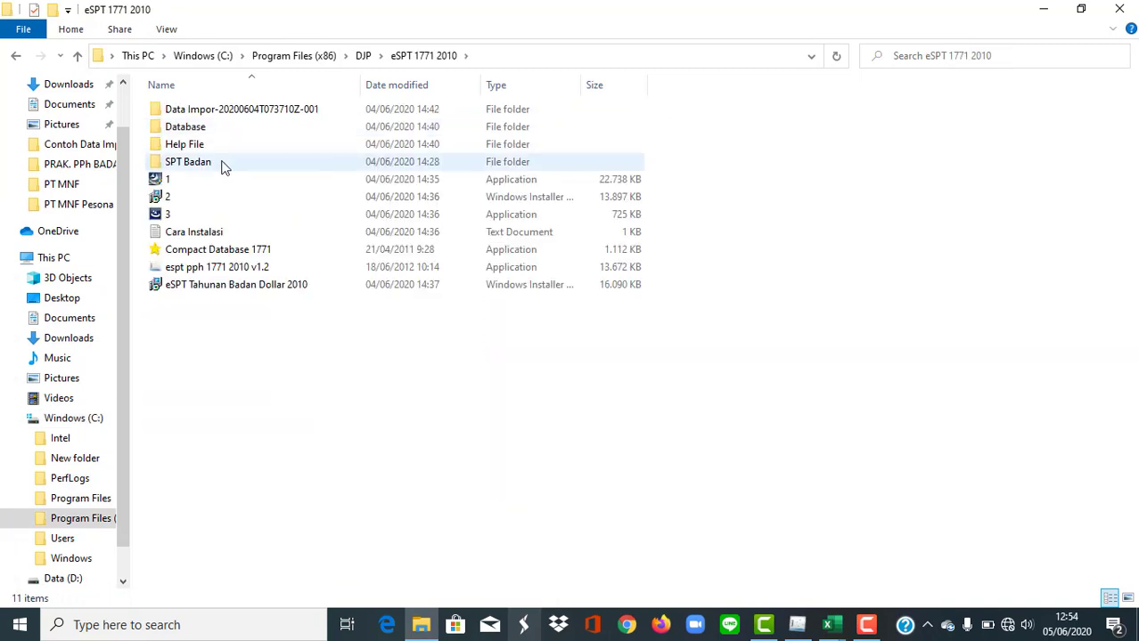
{"action": "double_click", "coordinate": [223, 165]}
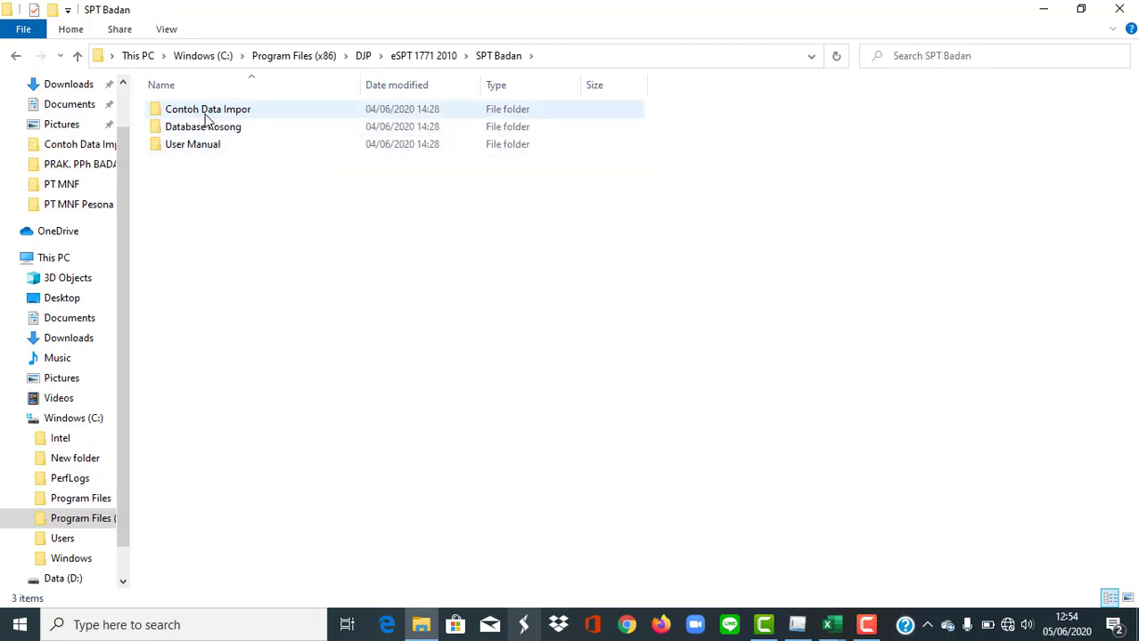
{"action": "double_click", "coordinate": [205, 114]}
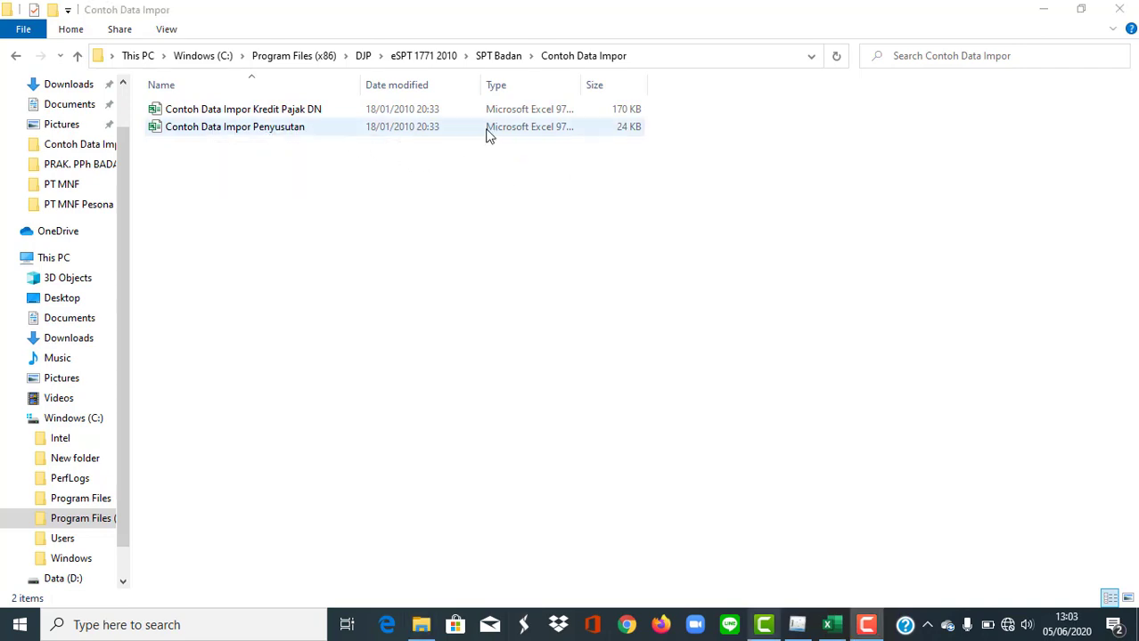
- Copy the Contoh Data Impor Penyusutan file into the PT MNF Pesona Indonesia folder
{"action": "left_click", "coordinate": [329, 131]}
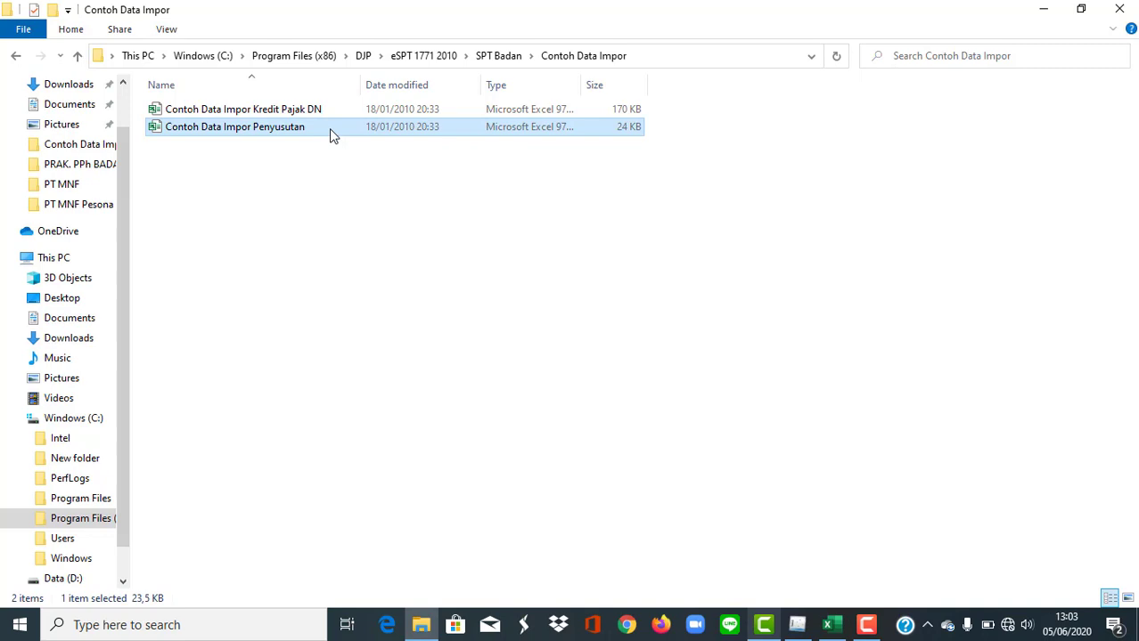
{"action": "right_click", "coordinate": [329, 129]}
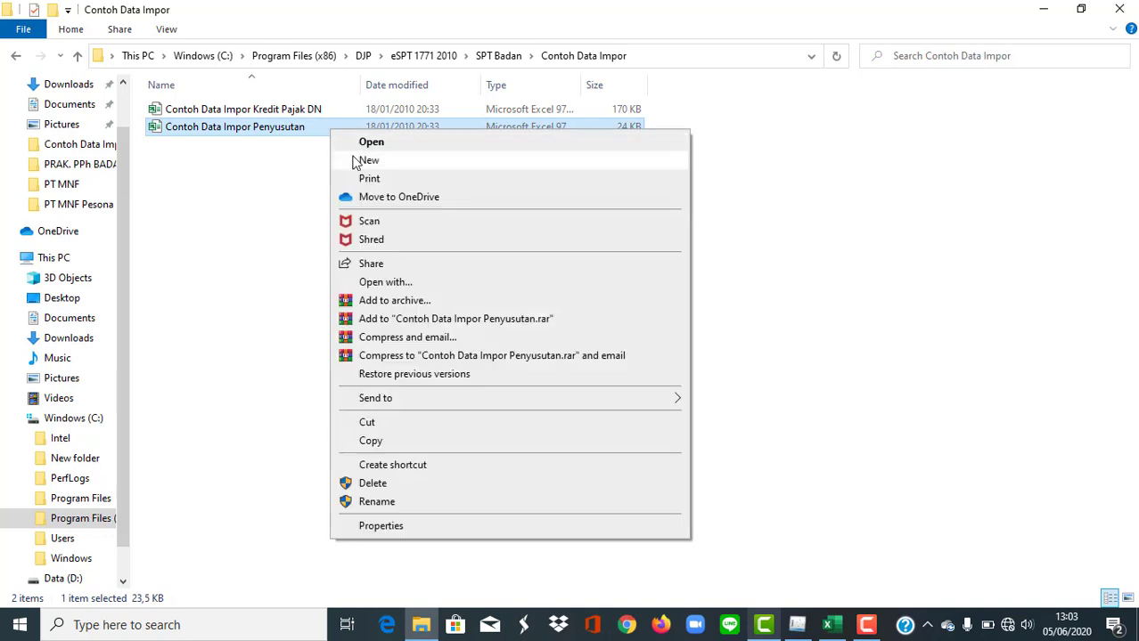
{"action": "left_click", "coordinate": [356, 443]}
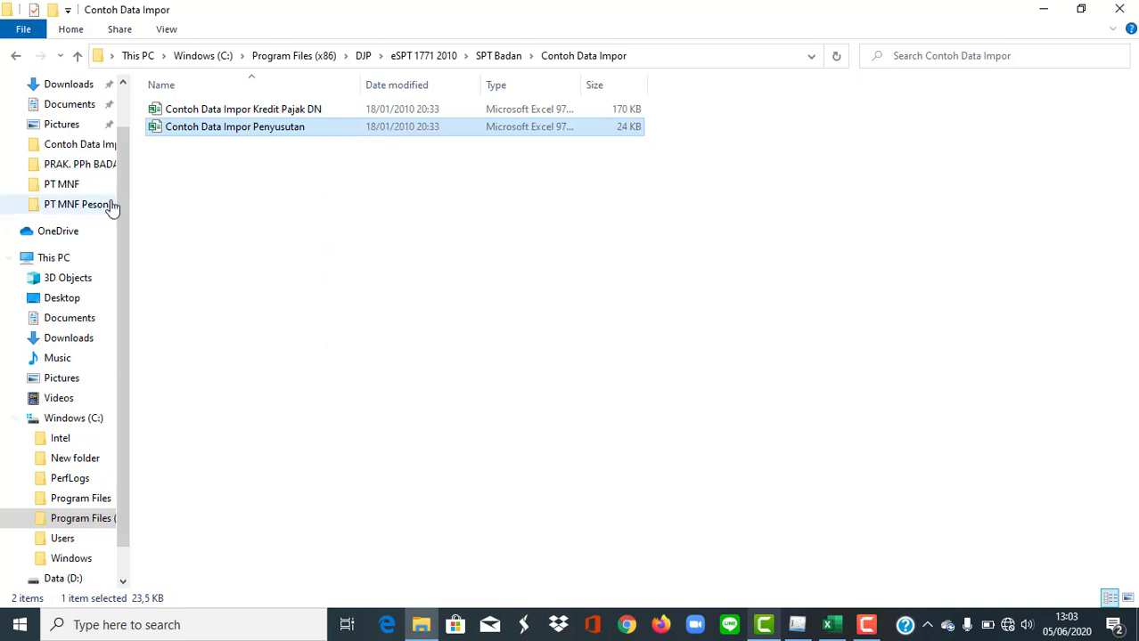
{"action": "left_click", "coordinate": [80, 204]}
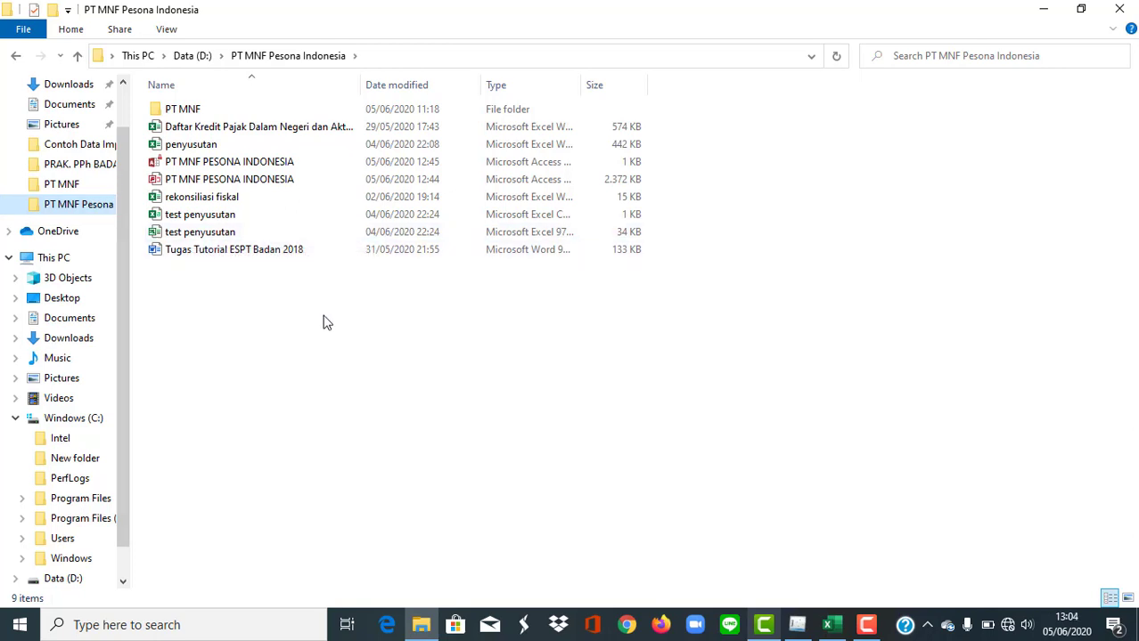
{"action": "key", "text": "ctrl+v"}
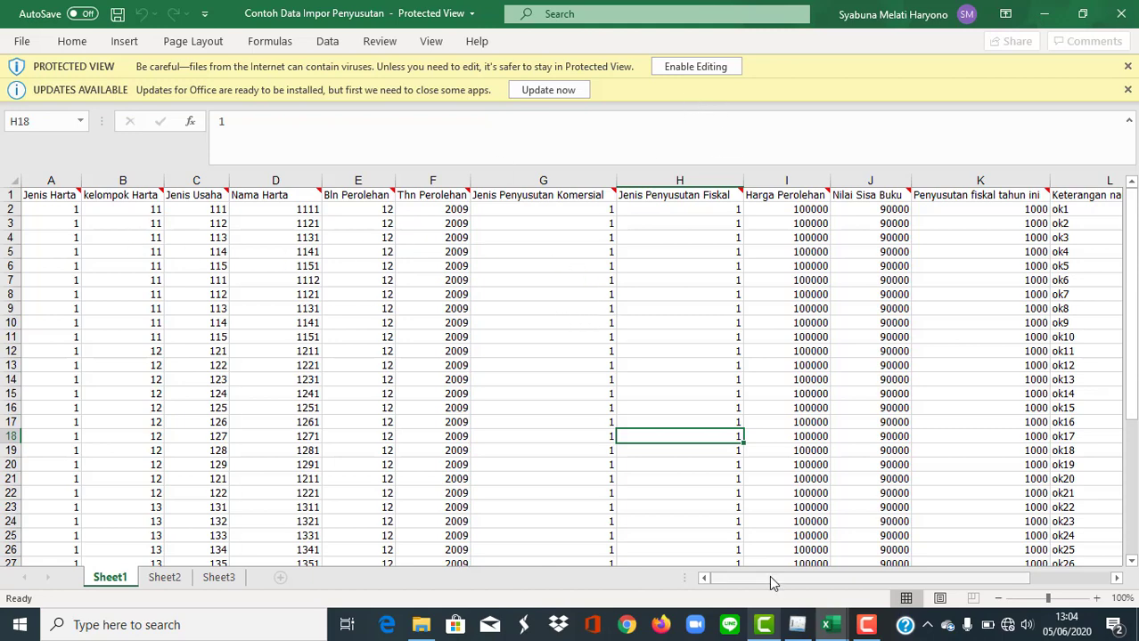
- Review the sample rows of Contoh Data Impor Penyusutan, including the Jenis Harta, Nilai Sisa Buku and Penyusutan fiskal tahun ini columns
{"action": "left_click_drag", "start_coordinate": [769, 575], "coordinate": [747, 601]}
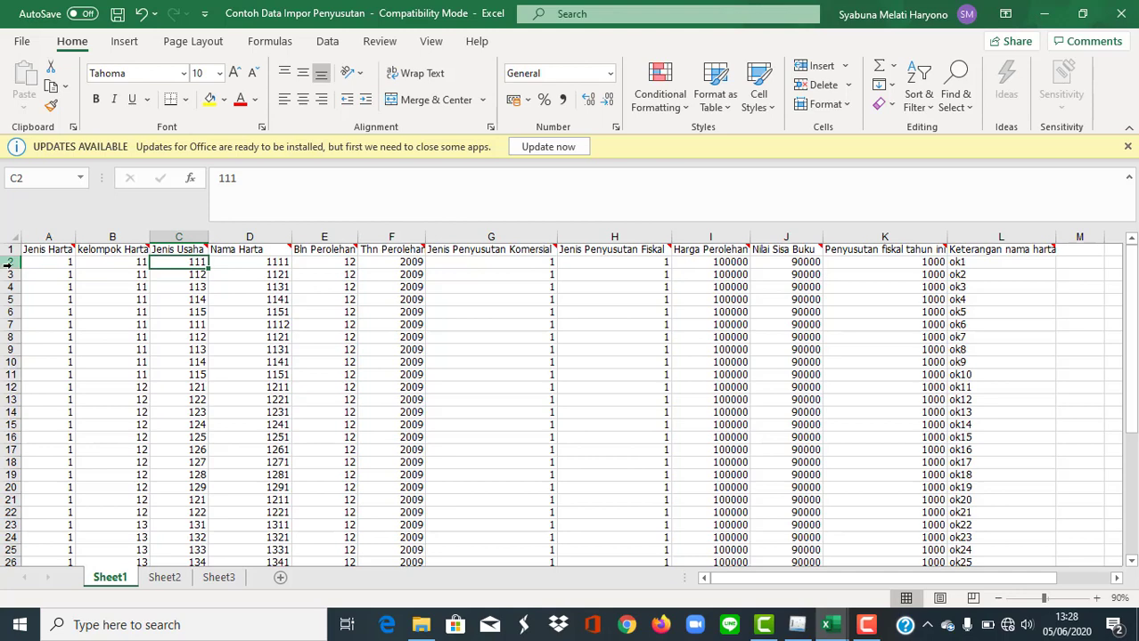
{"action": "left_click_drag", "start_coordinate": [9, 262], "coordinate": [9, 365]}
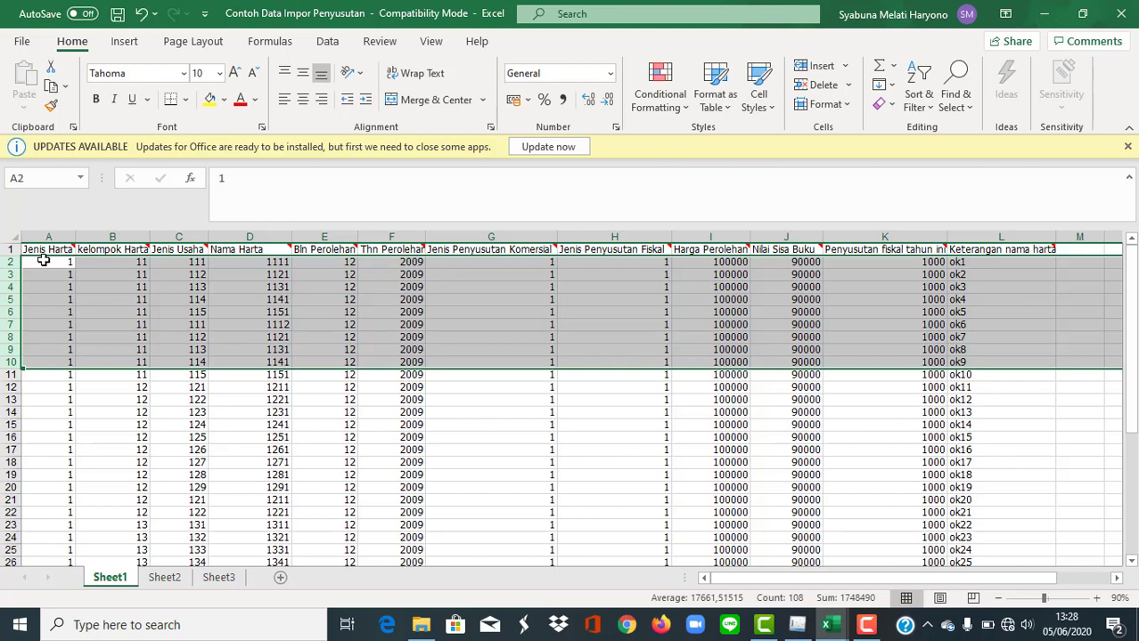
{"action": "left_click", "coordinate": [42, 261]}
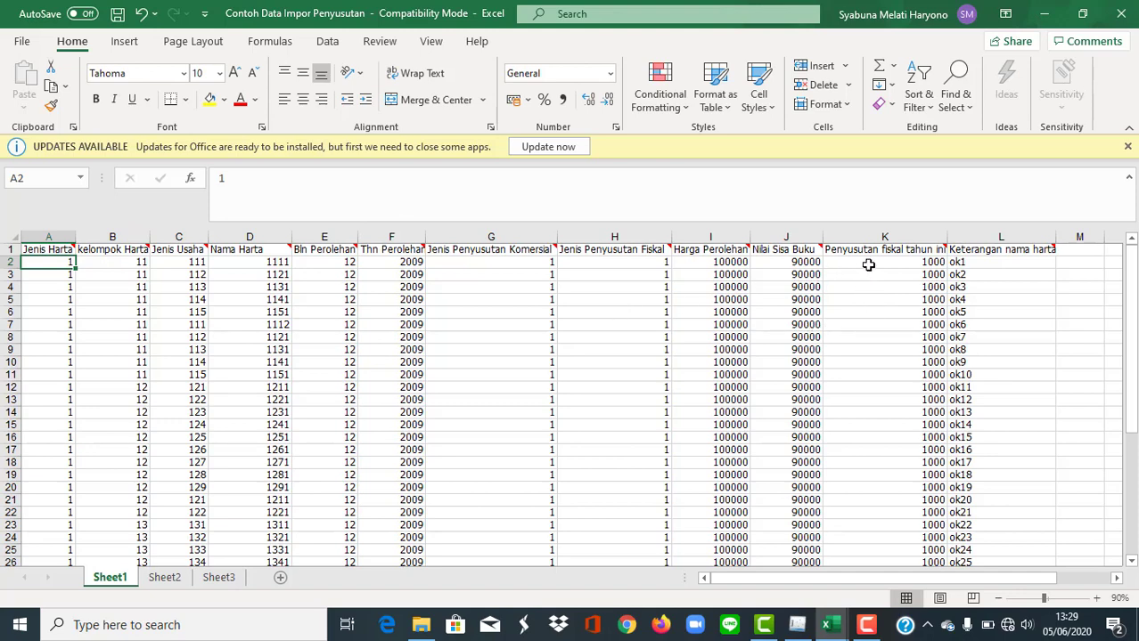
{"action": "left_click", "coordinate": [790, 264]}
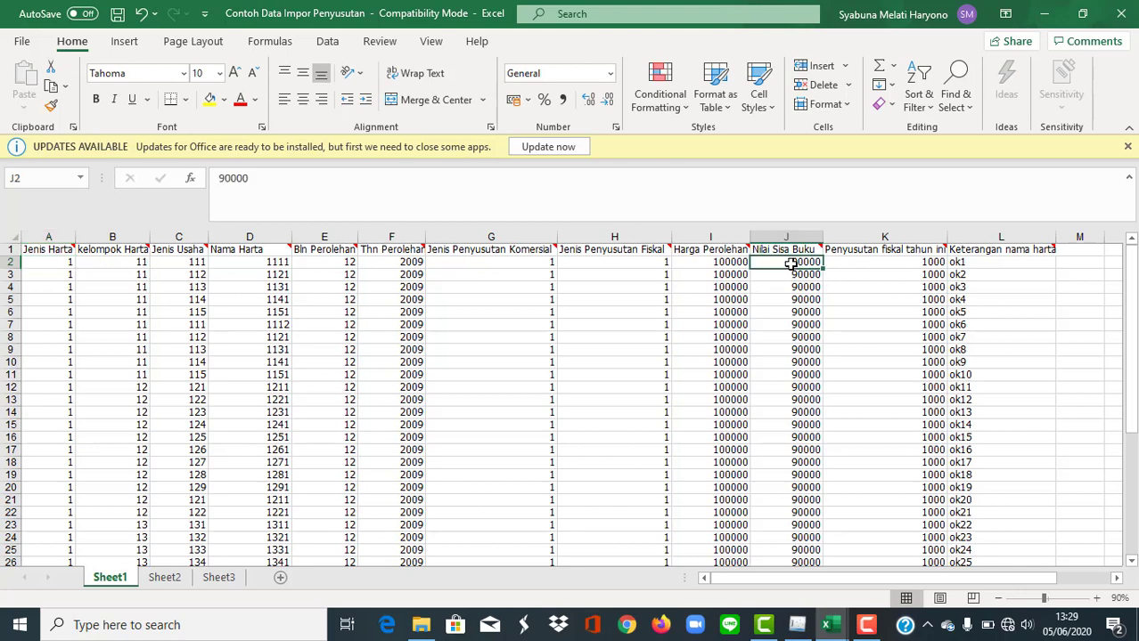
{"action": "left_click", "coordinate": [872, 263]}
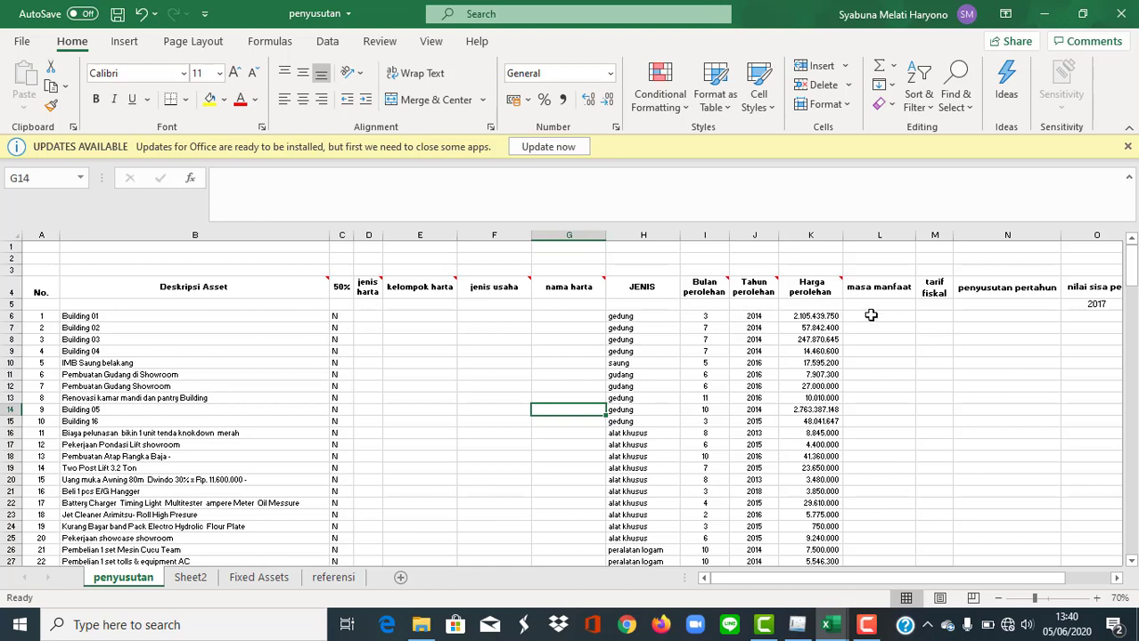
- Examine the columns of the penyusutan sheet in the penyusutan workbook, from the asset number and classification codes to tahun berakhir
{"action": "left_click", "coordinate": [983, 313]}
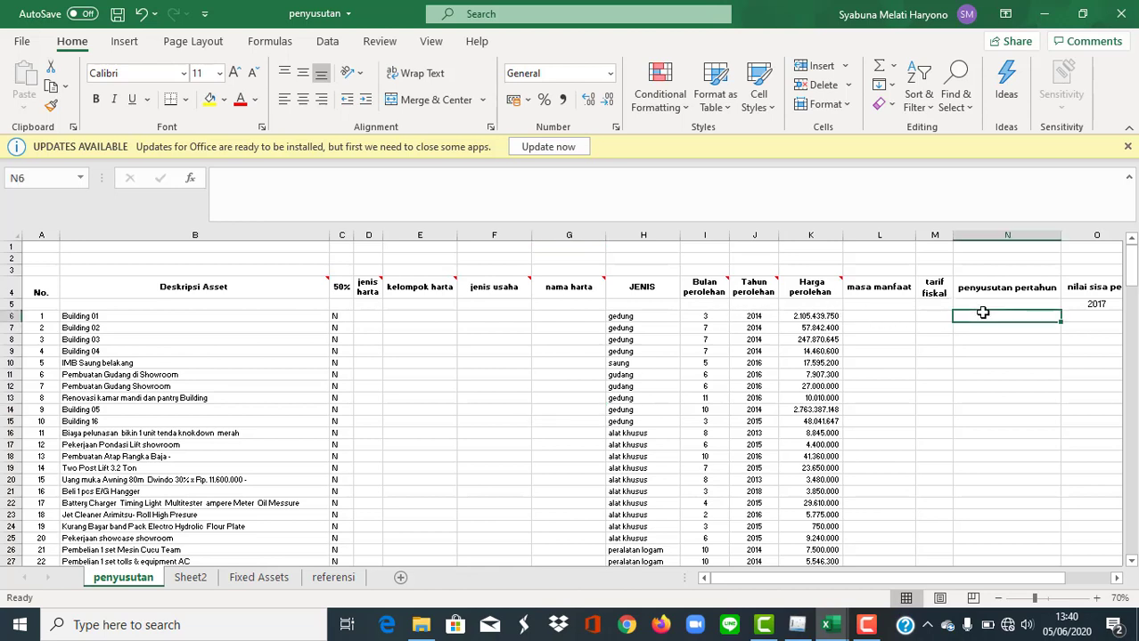
{"action": "key", "text": "Right"}
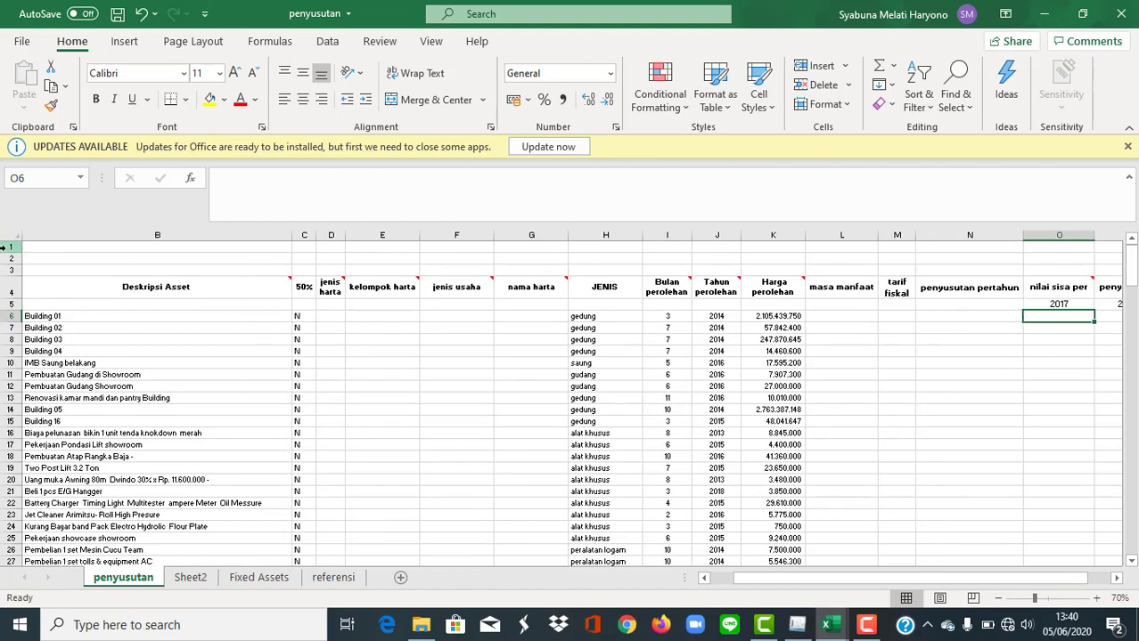
{"action": "key", "text": "Right"}
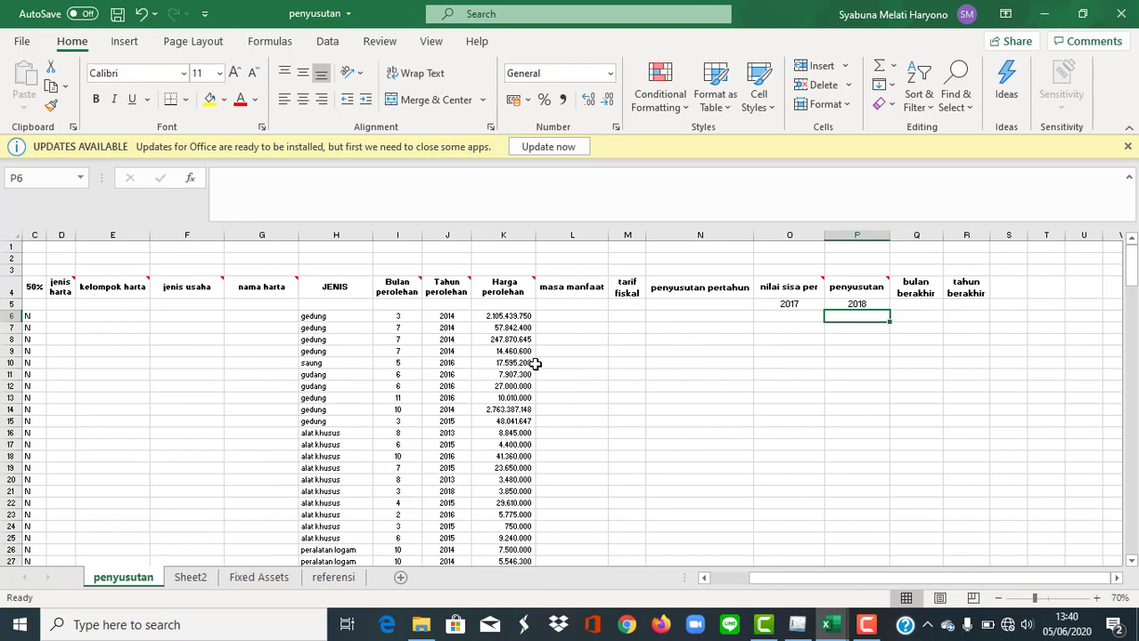
{"action": "key", "text": "Right"}
{"action": "key", "text": "Right"}
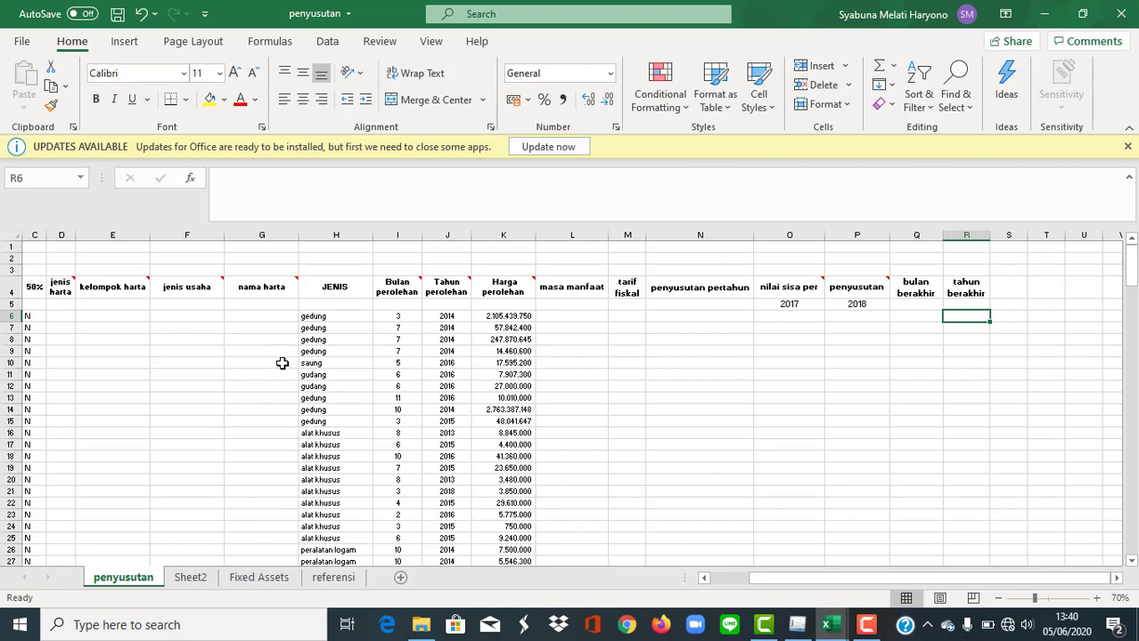
{"action": "key", "text": "Left"}
{"action": "key", "text": "Left"}
{"action": "key", "text": "Left"}
{"action": "key", "text": "Left"}
{"action": "key", "text": "Left"}
{"action": "key", "text": "Left"}
{"action": "key", "text": "Left"}
{"action": "key", "text": "Left"}
{"action": "key", "text": "Left"}
{"action": "key", "text": "Left"}
{"action": "key", "text": "Left"}
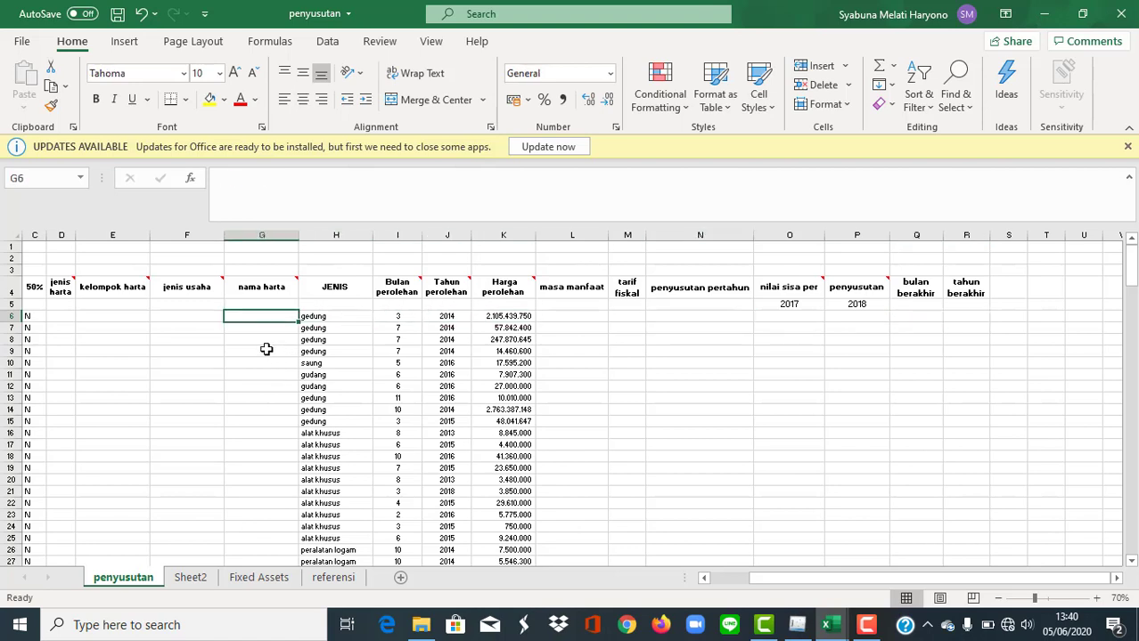
{"action": "key", "text": "Left"}
{"action": "key", "text": "Left"}
{"action": "mouse_move", "coordinate": [115, 284]}
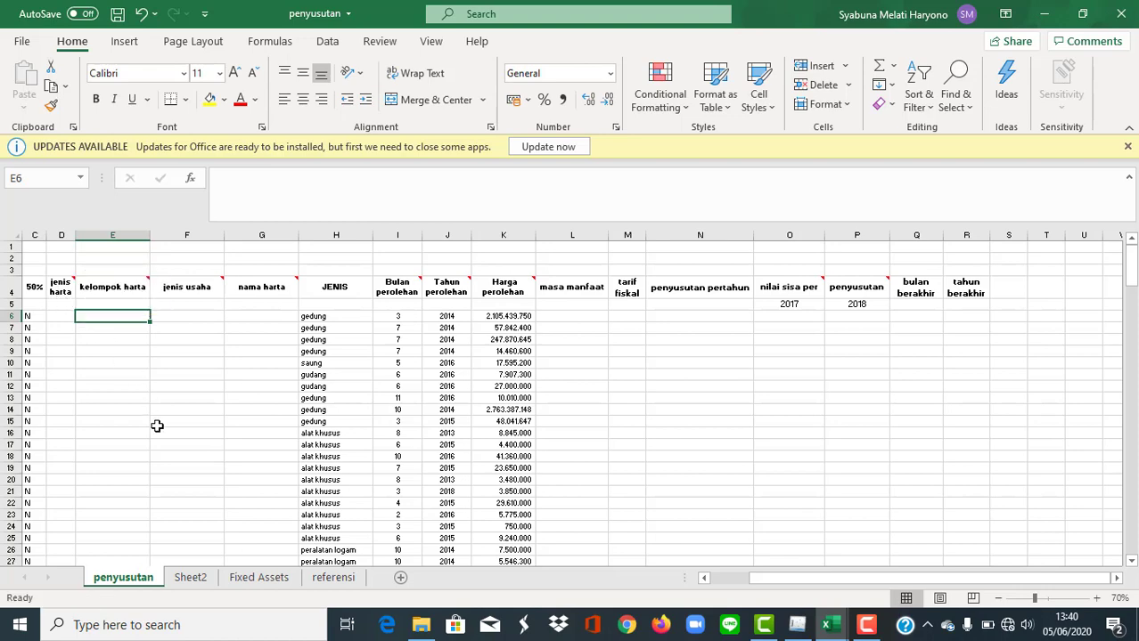
{"action": "key", "text": "Left"}
{"action": "key", "text": "Left"}
{"action": "key", "text": "Left"}
{"action": "key", "text": "Left"}
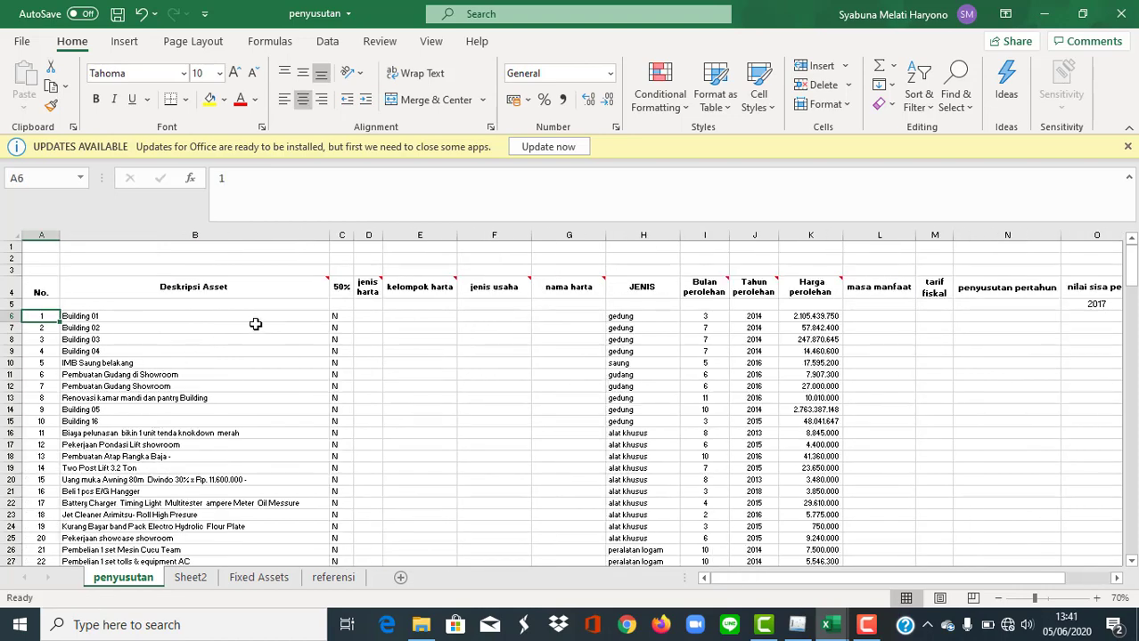
- Examine the jenis, nama harta, tarif and masa manfaat table in the referensi sheet and the 50% and JENIS columns in the penyusutan sheet
{"action": "key", "text": "Down"}
{"action": "key", "text": "Right"}
{"action": "key", "text": "Up"}
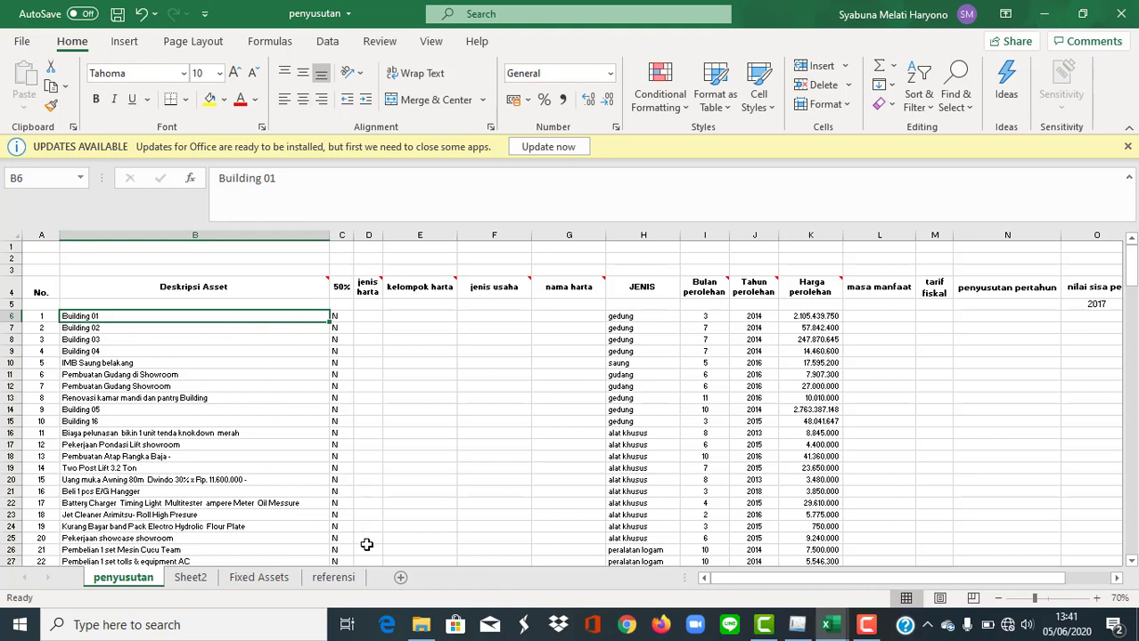
{"action": "left_click", "coordinate": [337, 577]}
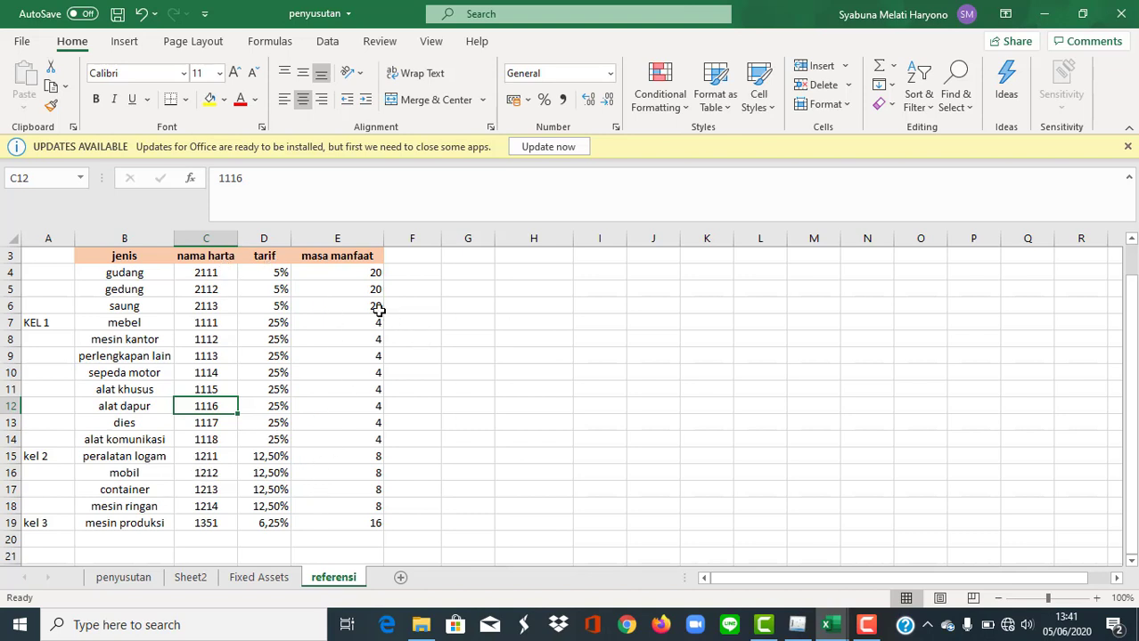
{"action": "left_click", "coordinate": [194, 277]}
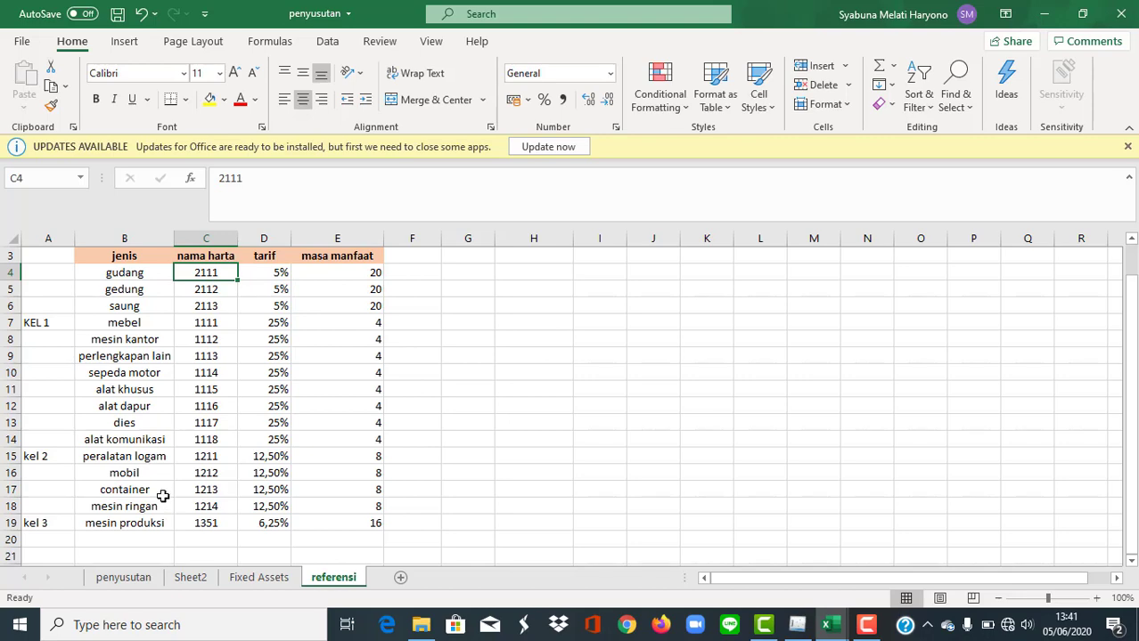
{"action": "left_click", "coordinate": [124, 578]}
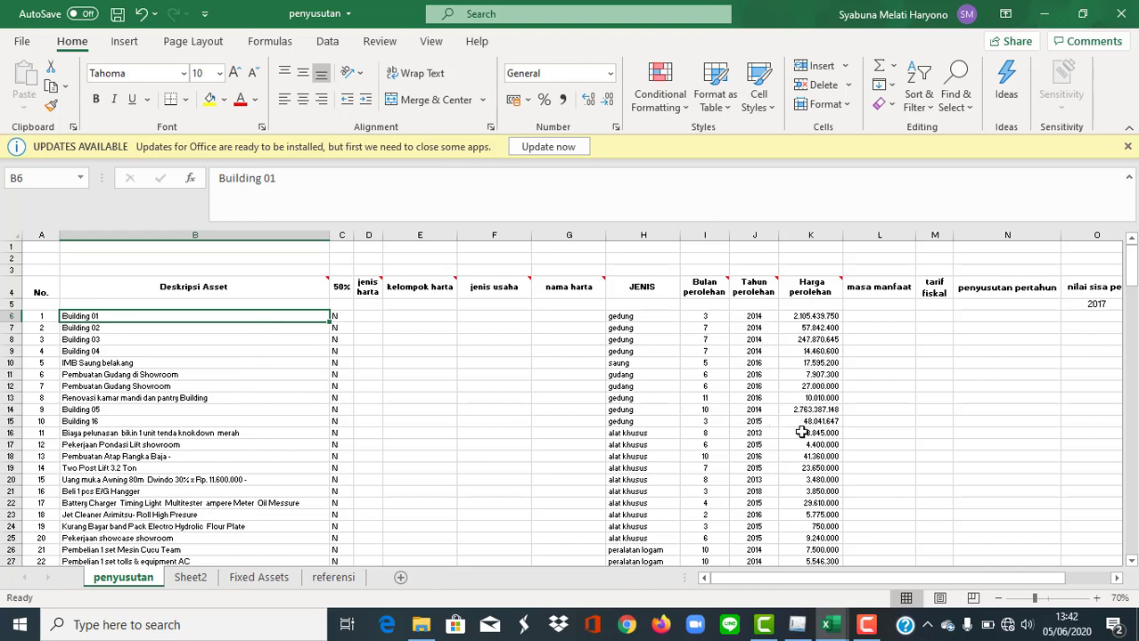
{"action": "left_click", "coordinate": [344, 318]}
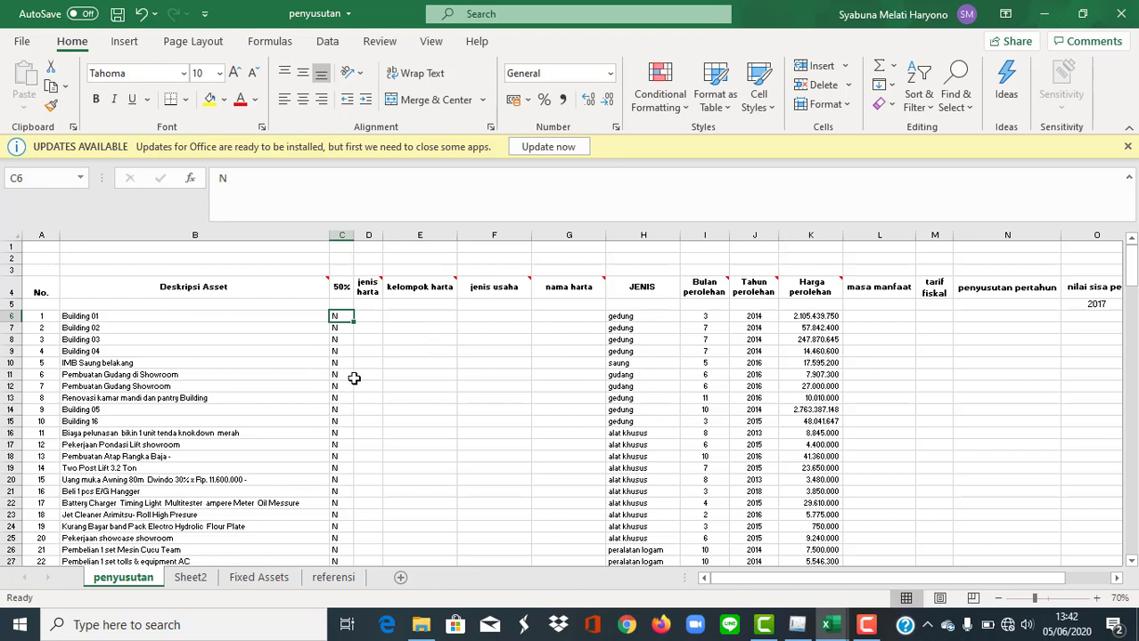
{"action": "left_click", "coordinate": [638, 318]}
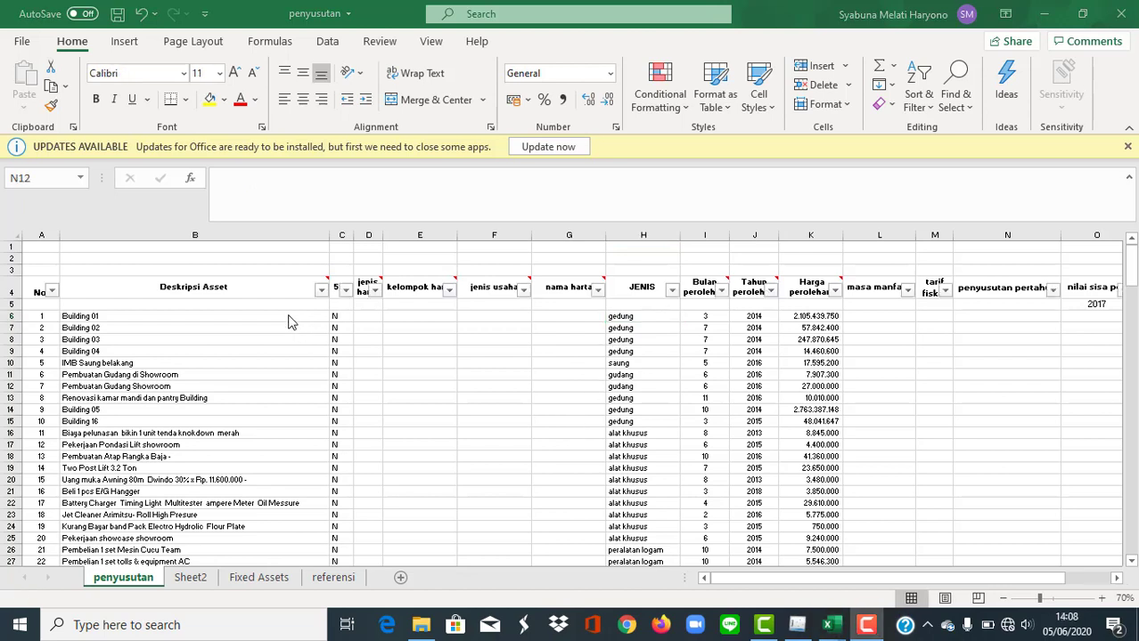
{"action": "left_click", "coordinate": [287, 318]}
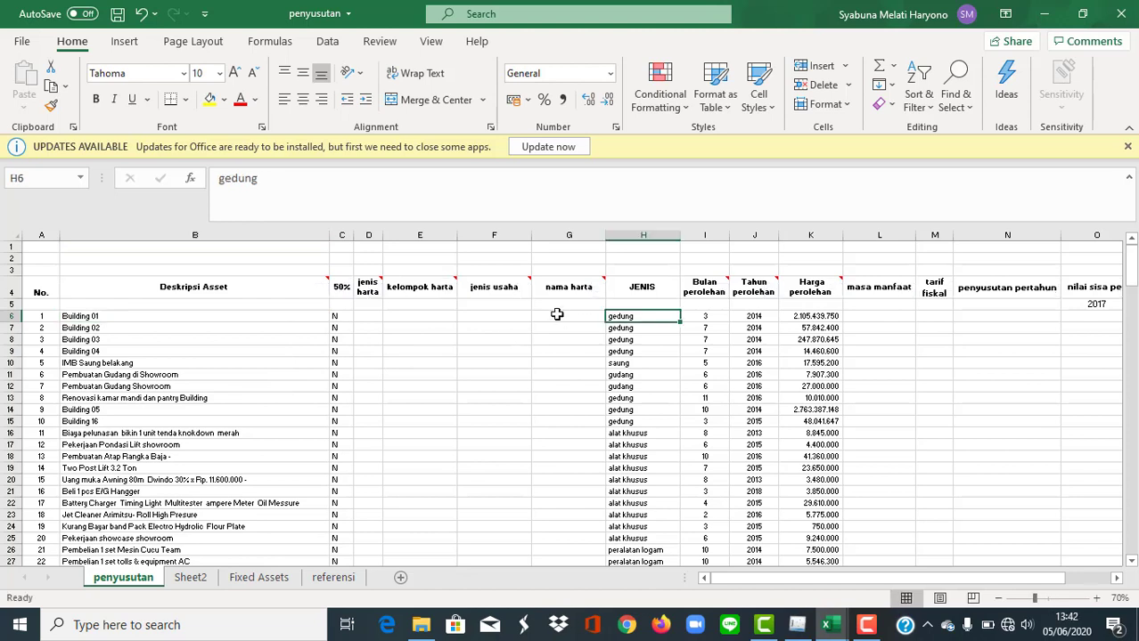
- Enter =VLOOKUP(H6;referensi!$B$4:$E$19;2;) in G6 of the penyusutan sheet to look up the nama harta code for Building 01
{"action": "left_click", "coordinate": [558, 322]}
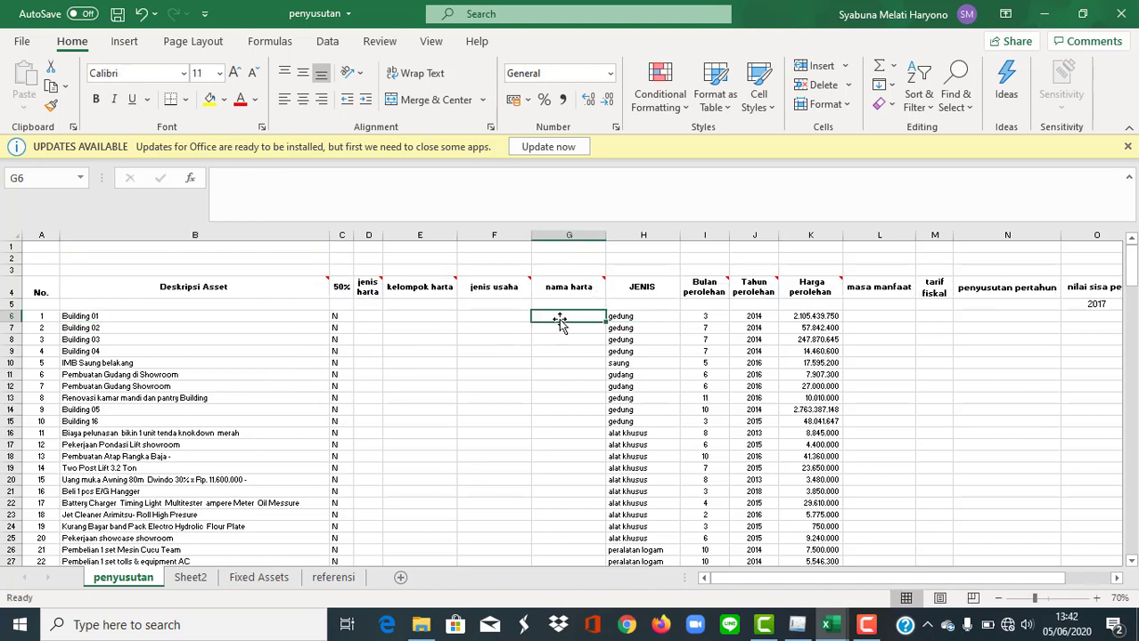
{"action": "left_click", "coordinate": [569, 203]}
{"action": "type", "text": "=vlook"}
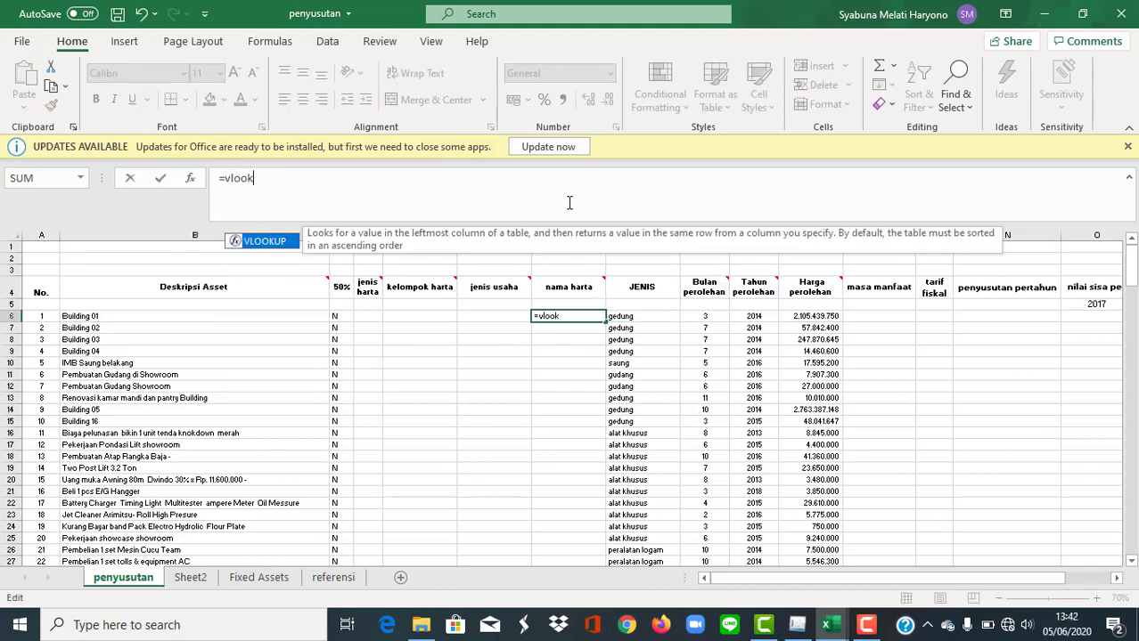
{"action": "type", "text": "up("}
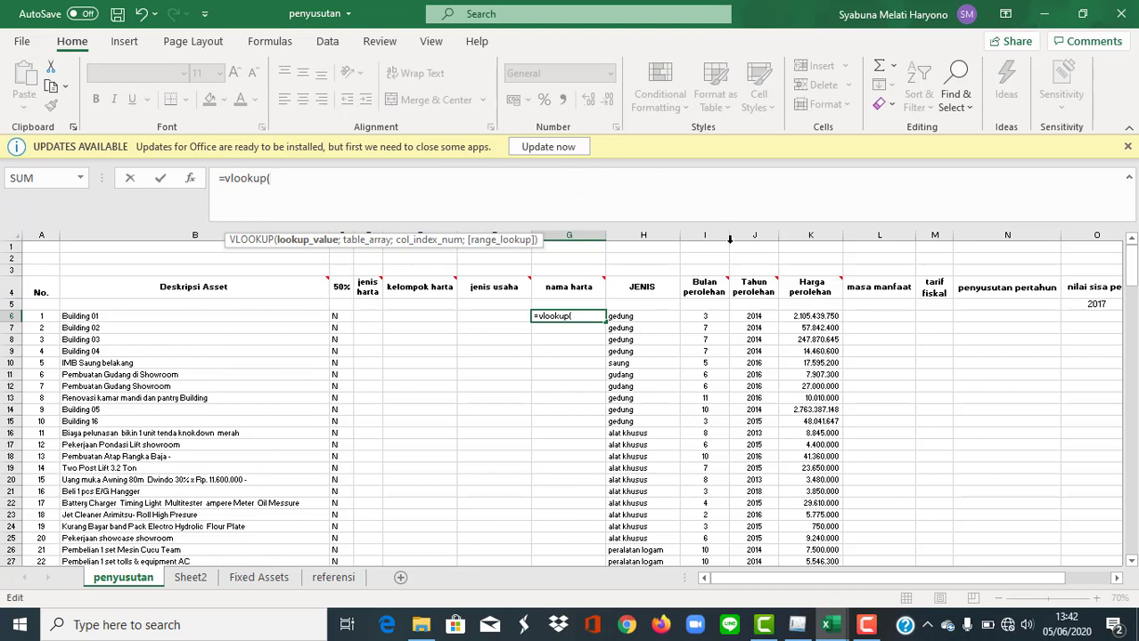
{"action": "left_click", "coordinate": [630, 314]}
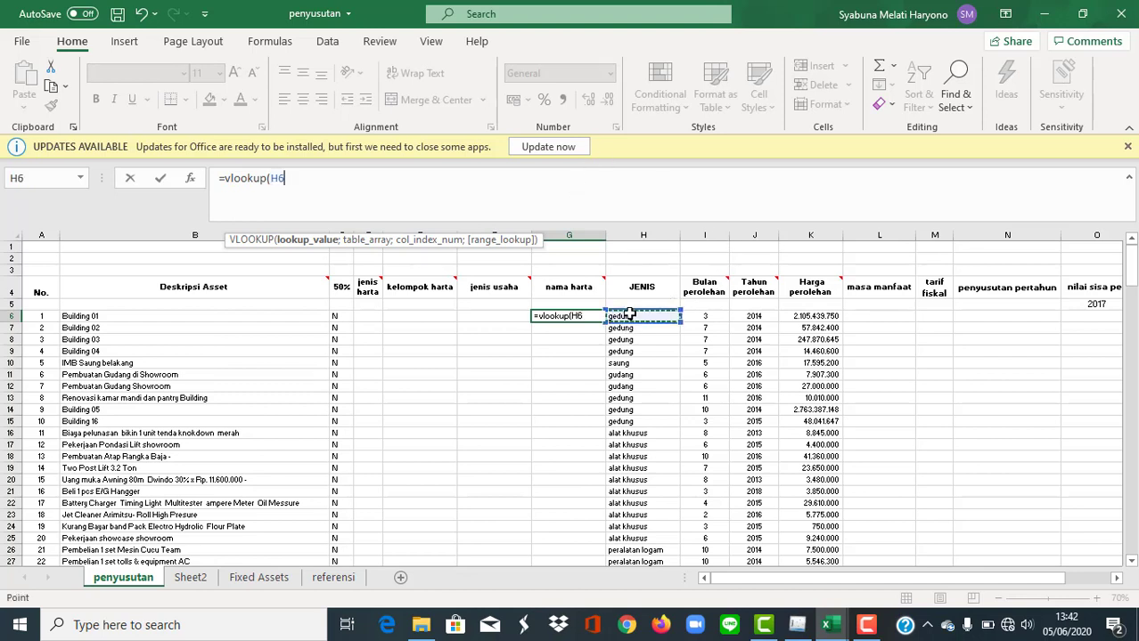
{"action": "type", "text": ";"}
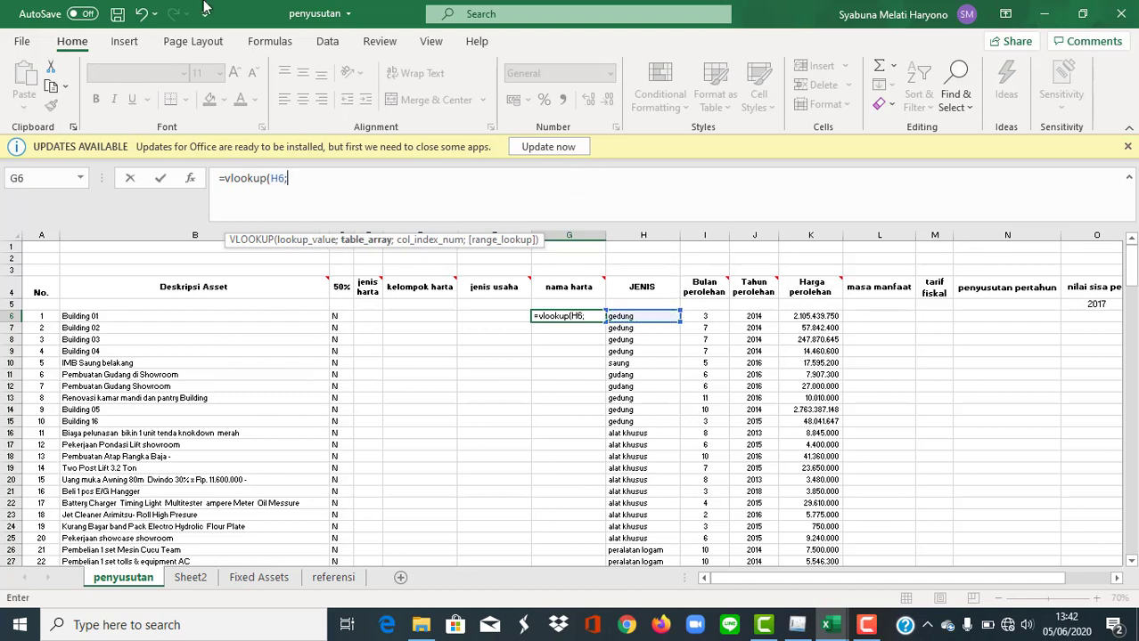
{"action": "left_click", "coordinate": [334, 577]}
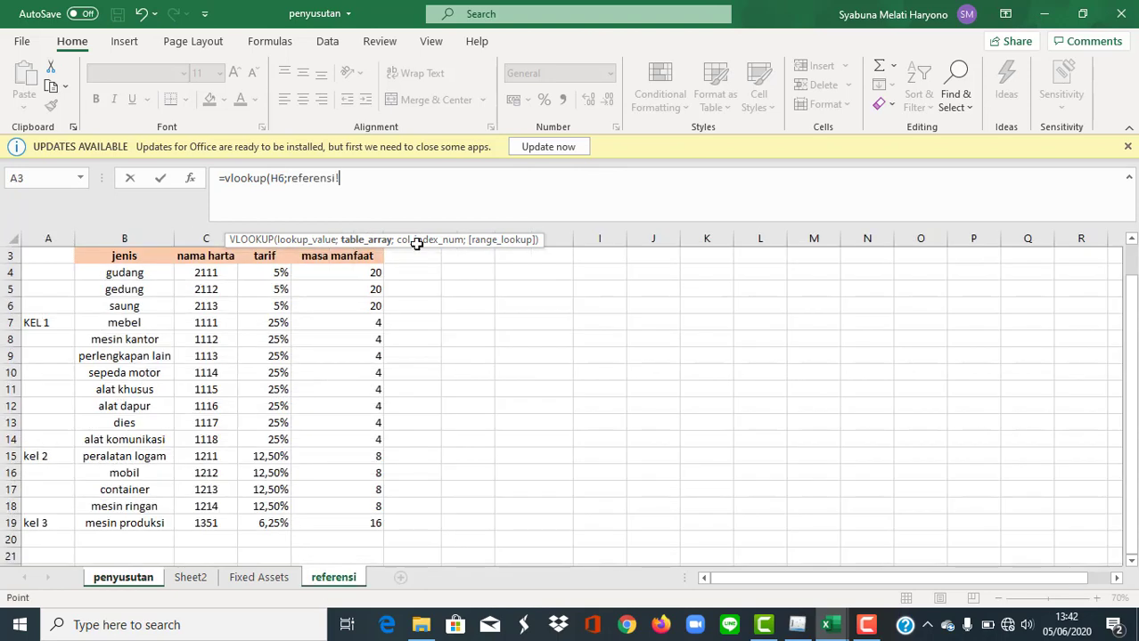
{"action": "left_click_drag", "start_coordinate": [143, 273], "coordinate": [333, 526]}
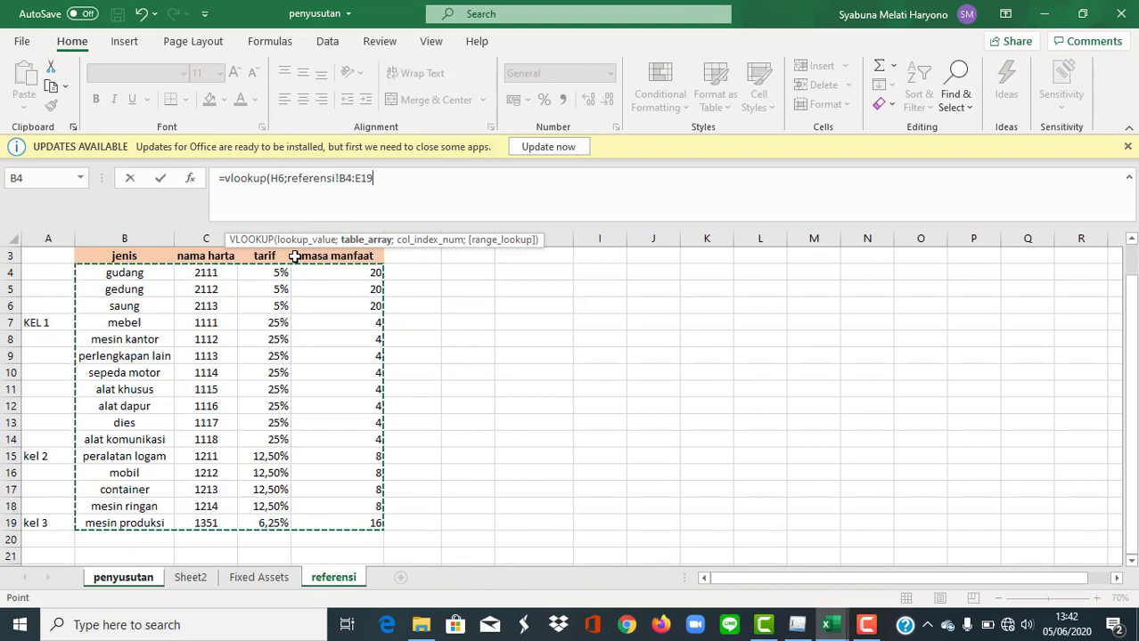
{"action": "key", "text": "F4"}
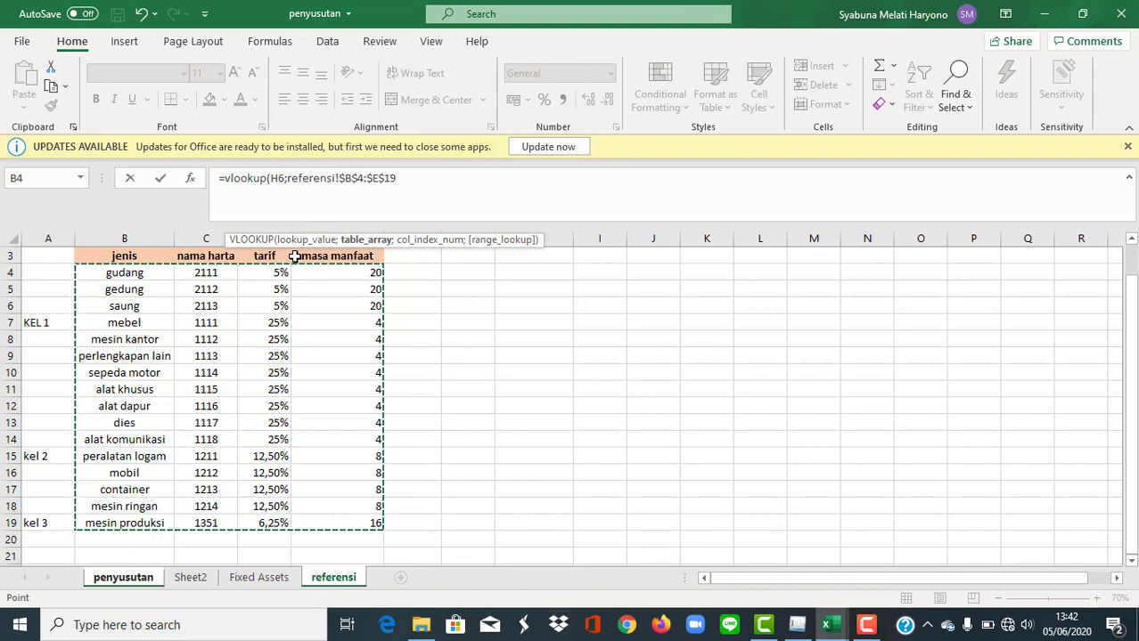
{"action": "type", "text": ";"}
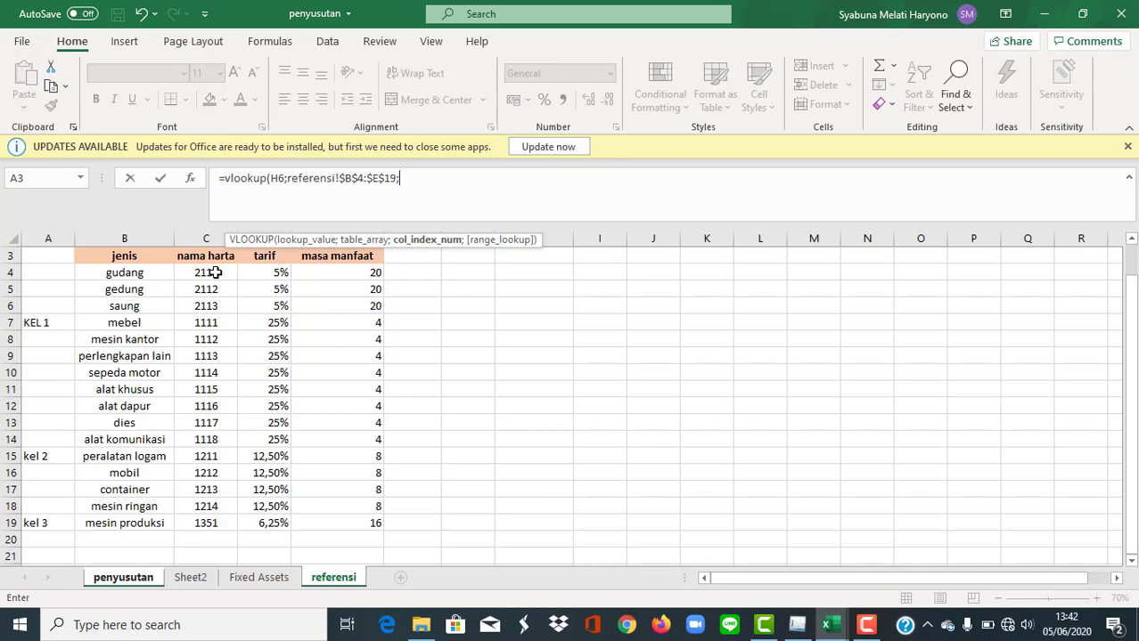
{"action": "type", "text": "2;)"}
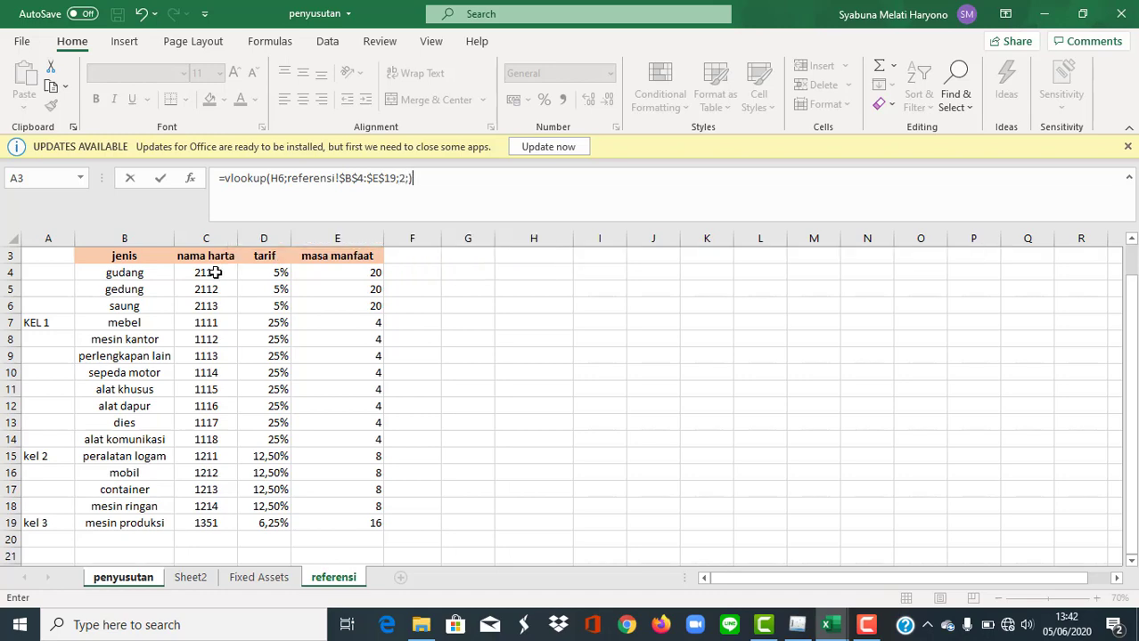
{"action": "key", "text": "Return"}
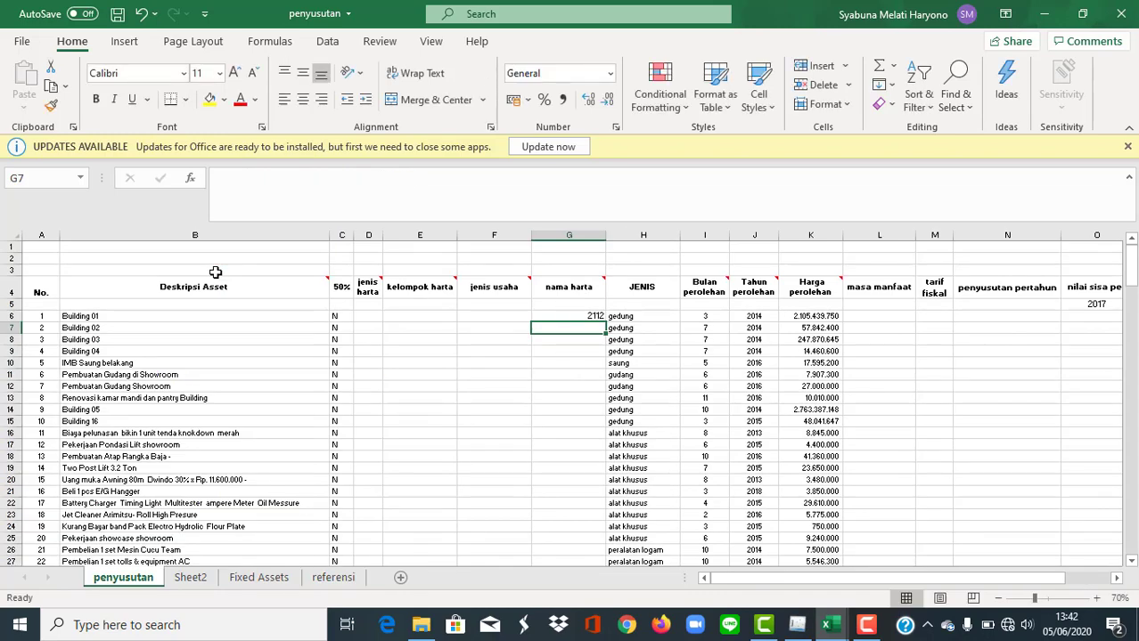
- Fill the nama harta formula from G6 down to the last asset in row 198
{"action": "left_click", "coordinate": [583, 317]}
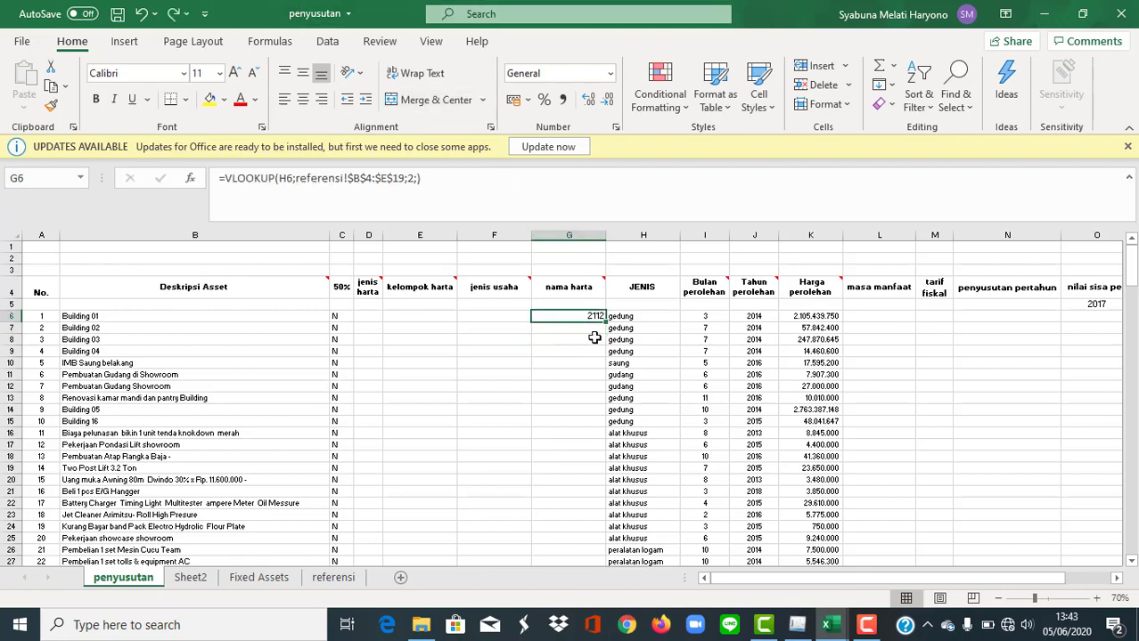
{"action": "left_click_drag", "start_coordinate": [605, 322], "coordinate": [584, 638]}
{"action": "left_click_drag", "start_coordinate": [596, 621], "coordinate": [607, 547]}
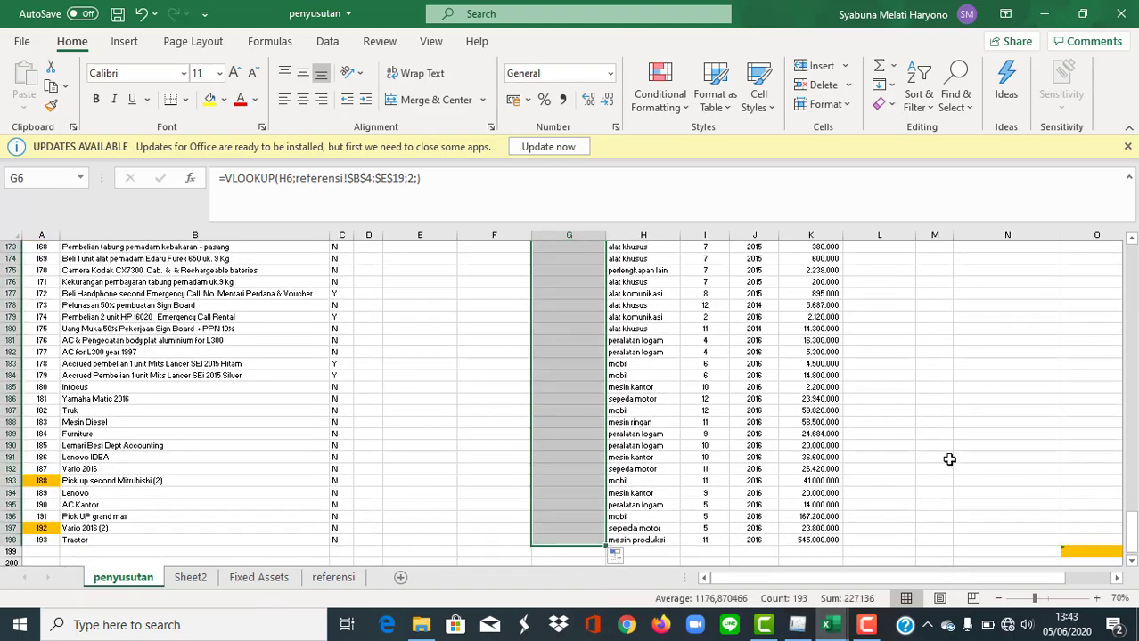
- Enter =LEFT(G6;3) in F6 to derive the jenis usaha code for Building 01 from its nama harta code
{"action": "scroll", "coordinate": [784, 447], "scroll_direction": "up", "scroll_amount": 16}
{"action": "scroll", "coordinate": [743, 435], "scroll_direction": "up", "scroll_amount": 20}
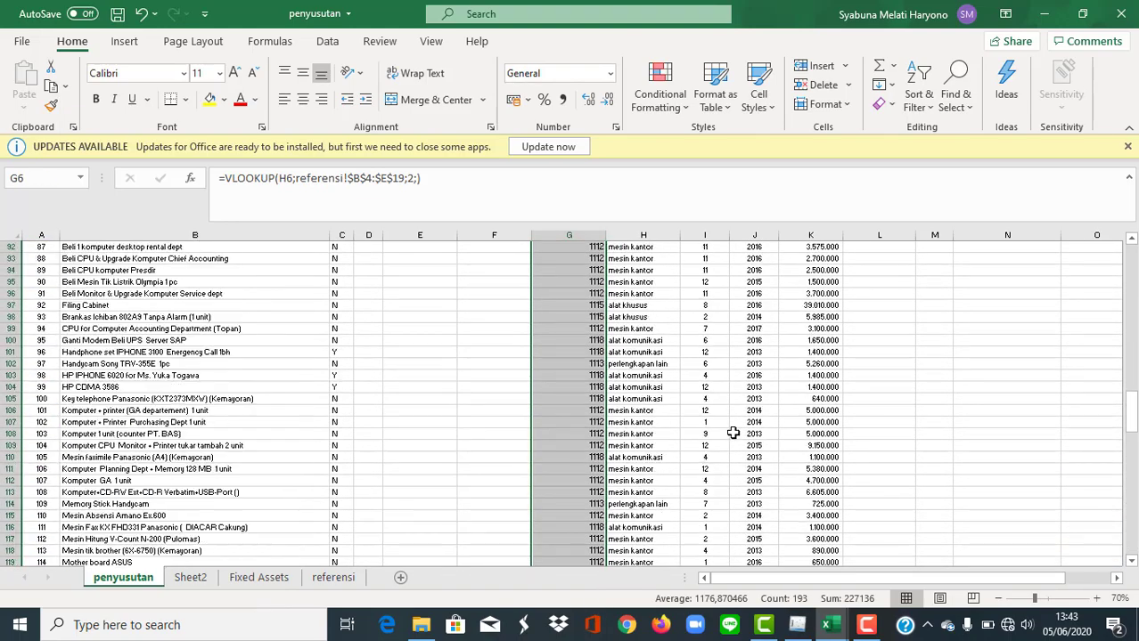
{"action": "scroll", "coordinate": [718, 417], "scroll_direction": "up", "scroll_amount": 12}
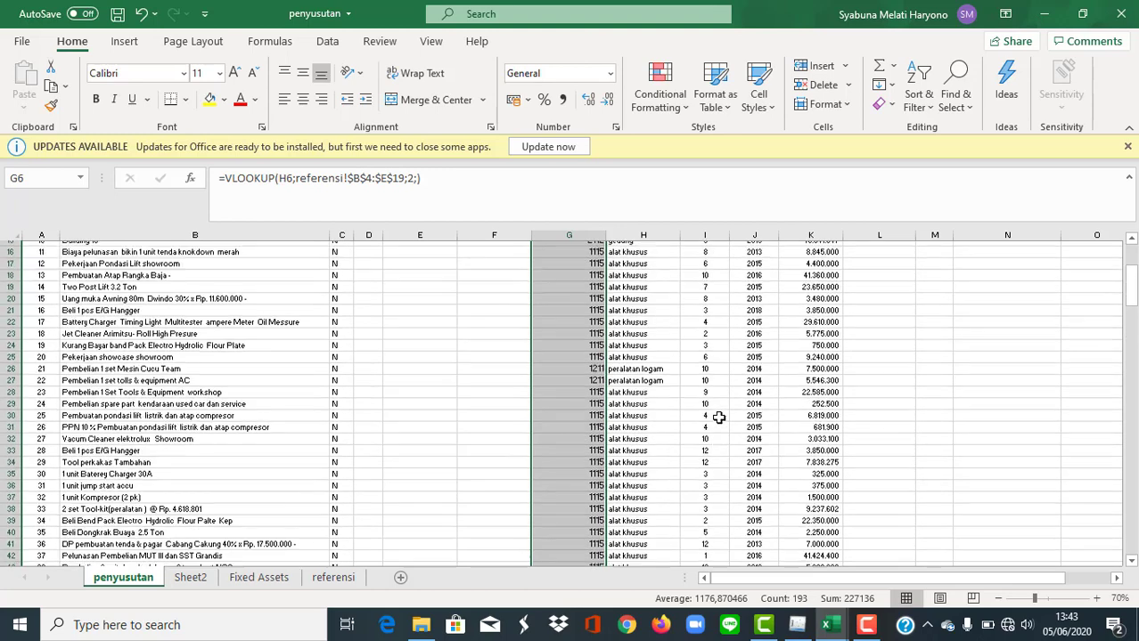
{"action": "left_click", "coordinate": [499, 316]}
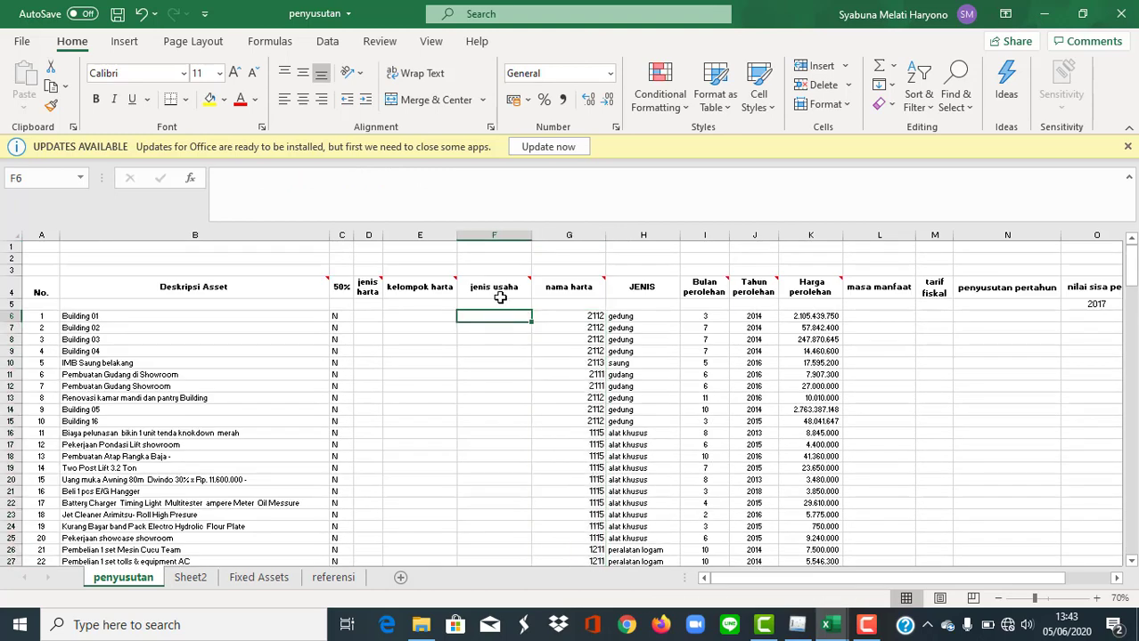
{"action": "left_click", "coordinate": [499, 214]}
{"action": "type", "text": "="}
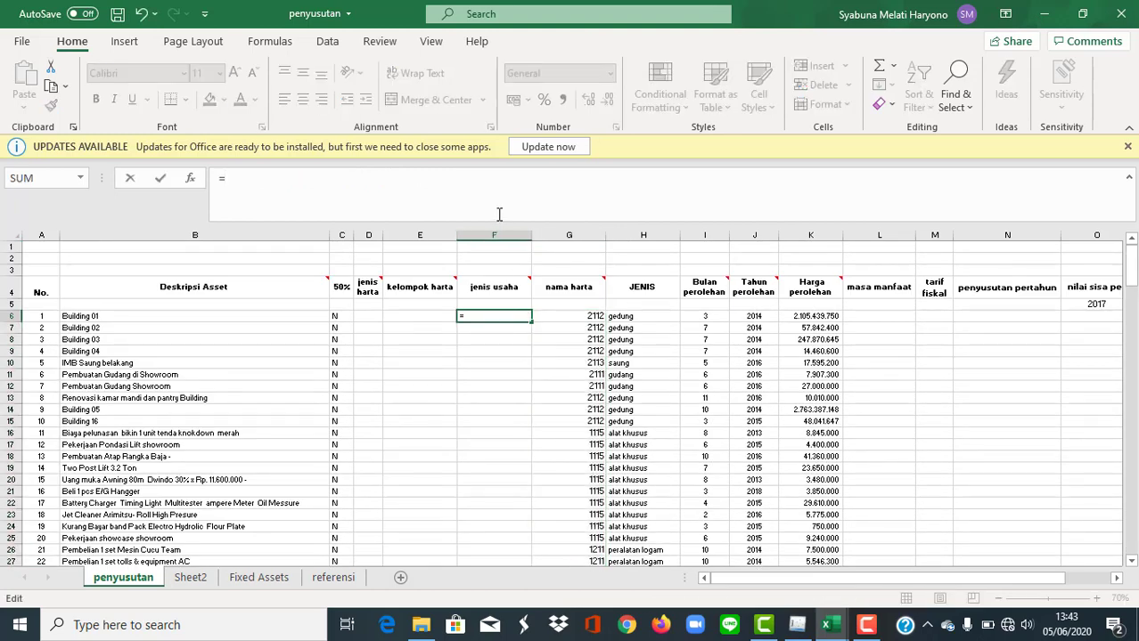
{"action": "type", "text": "left("}
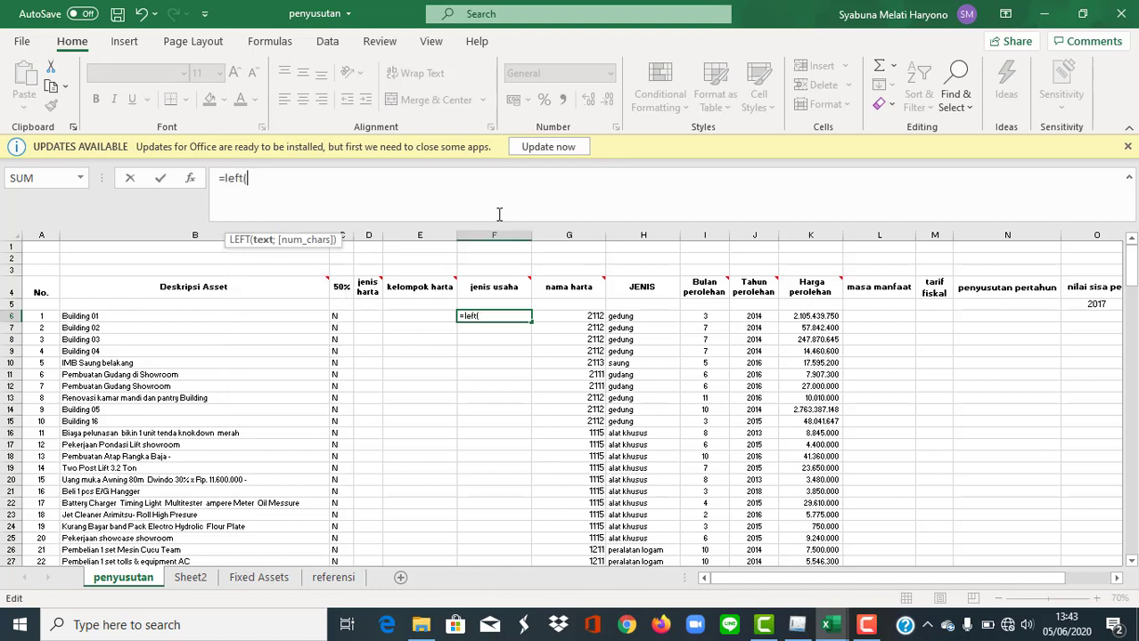
{"action": "left_click", "coordinate": [571, 315]}
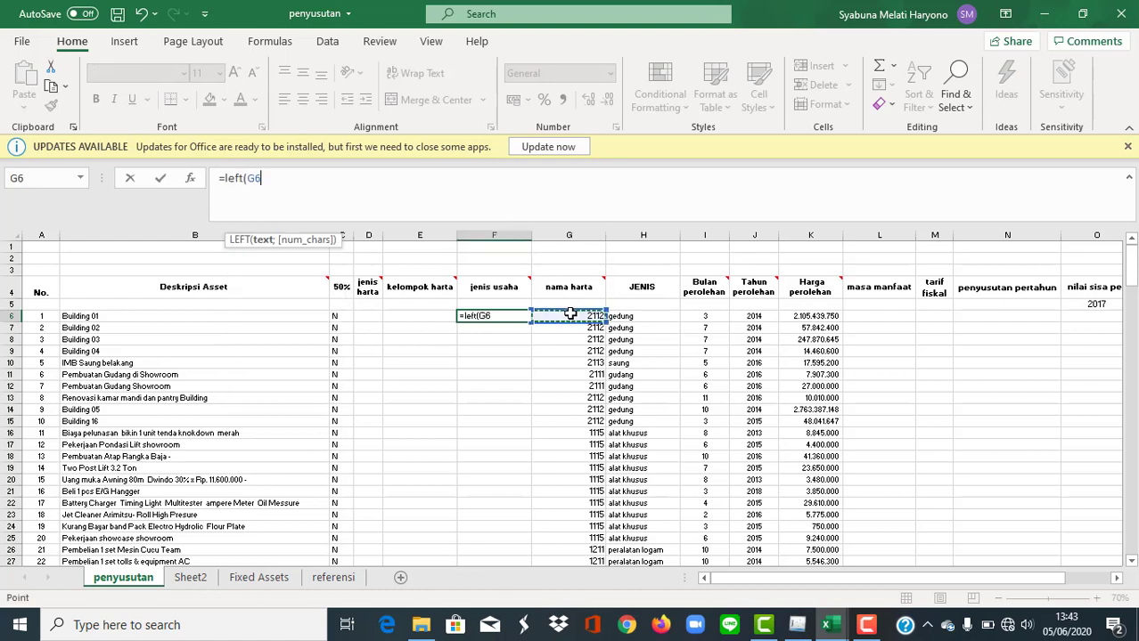
{"action": "type", "text": ";3"}
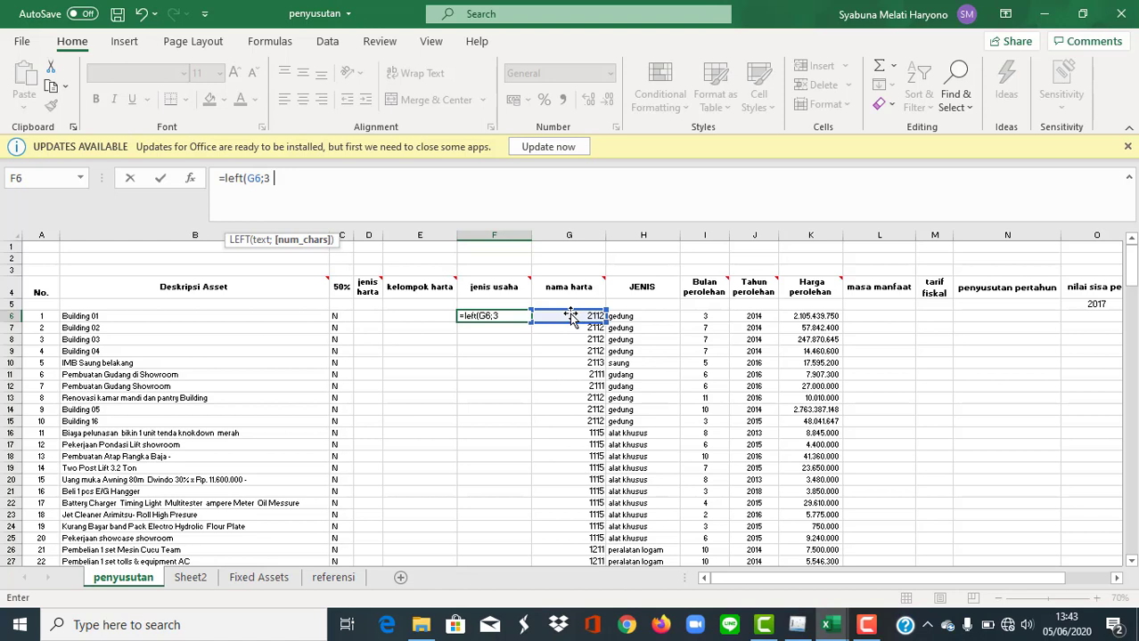
{"action": "type", "text": ")"}
{"action": "key", "text": "Return"}
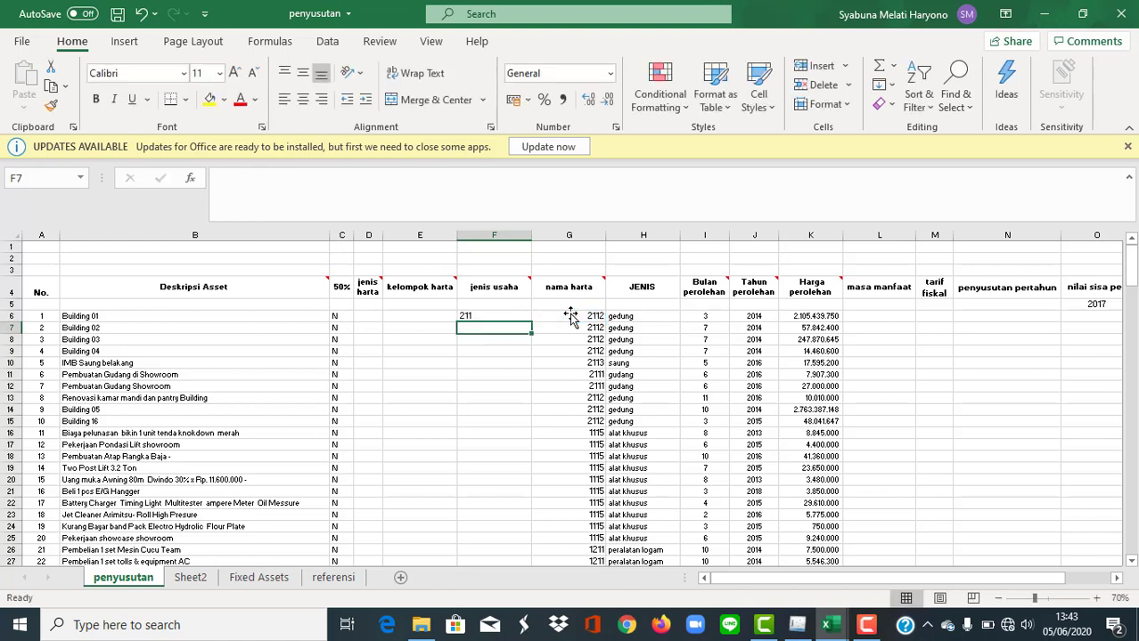
- Enter =LEFT(F6;2) in E6 to derive the kelompok harta code for Building 01 from its jenis usaha code
{"action": "left_click", "coordinate": [451, 315]}
{"action": "type", "text": "="}
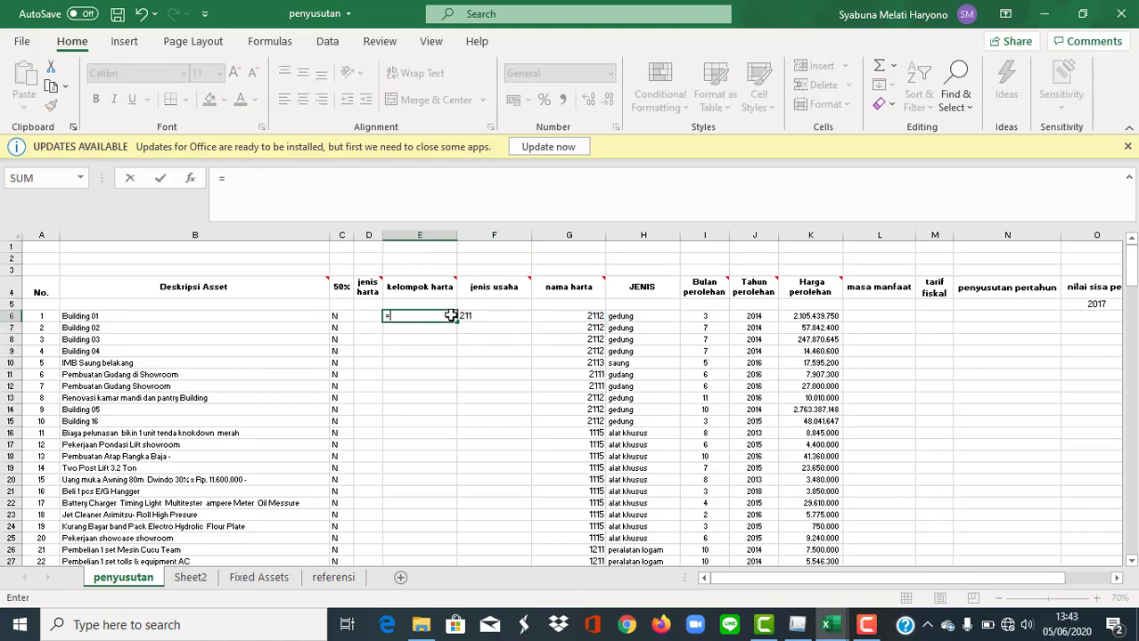
{"action": "type", "text": "left("}
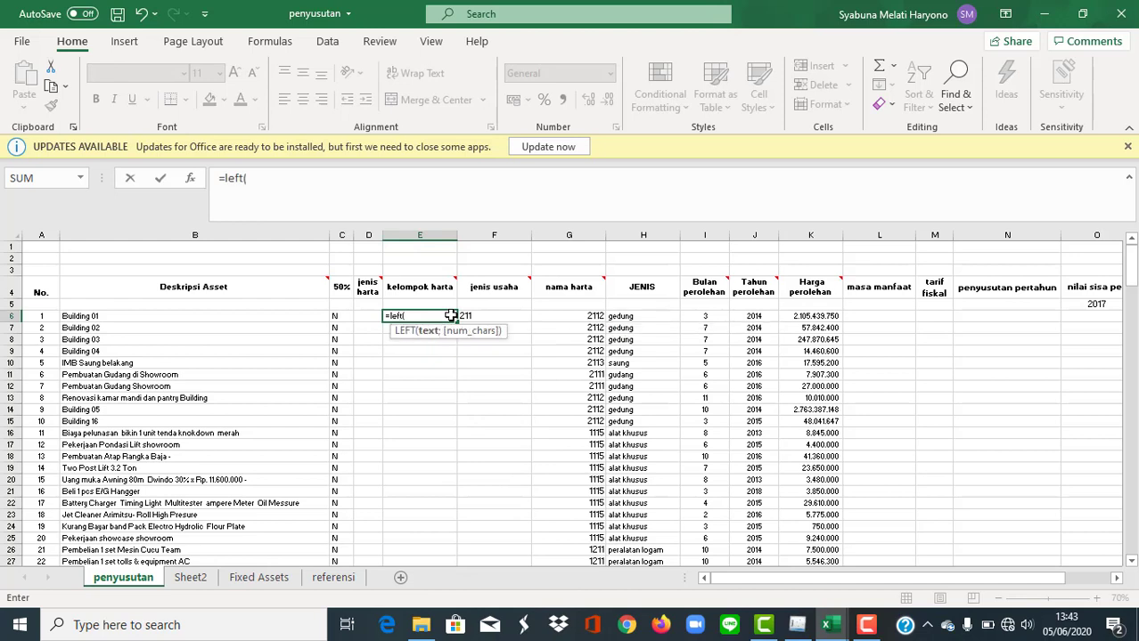
{"action": "left_click", "coordinate": [472, 315]}
{"action": "type", "text": ";"}
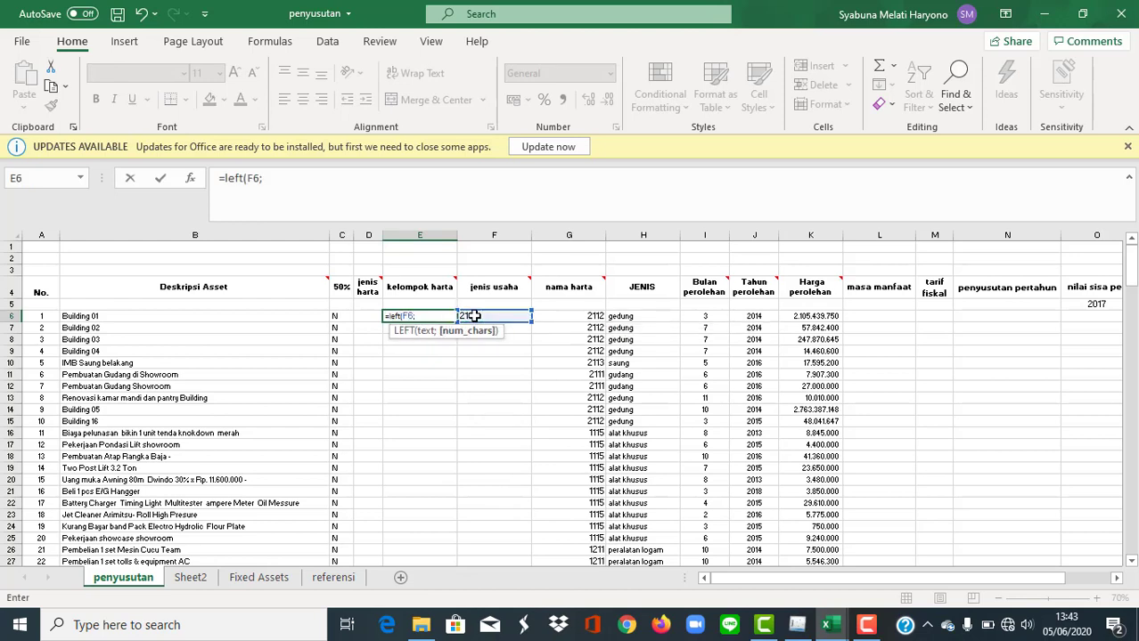
{"action": "type", "text": "2)"}
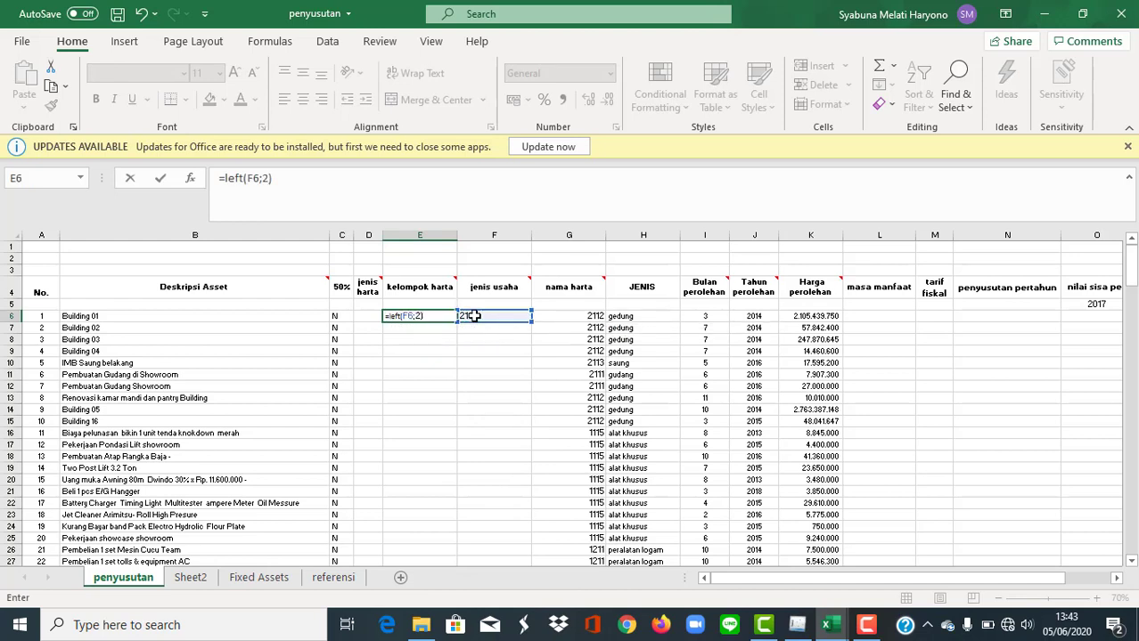
{"action": "key", "text": "Return"}
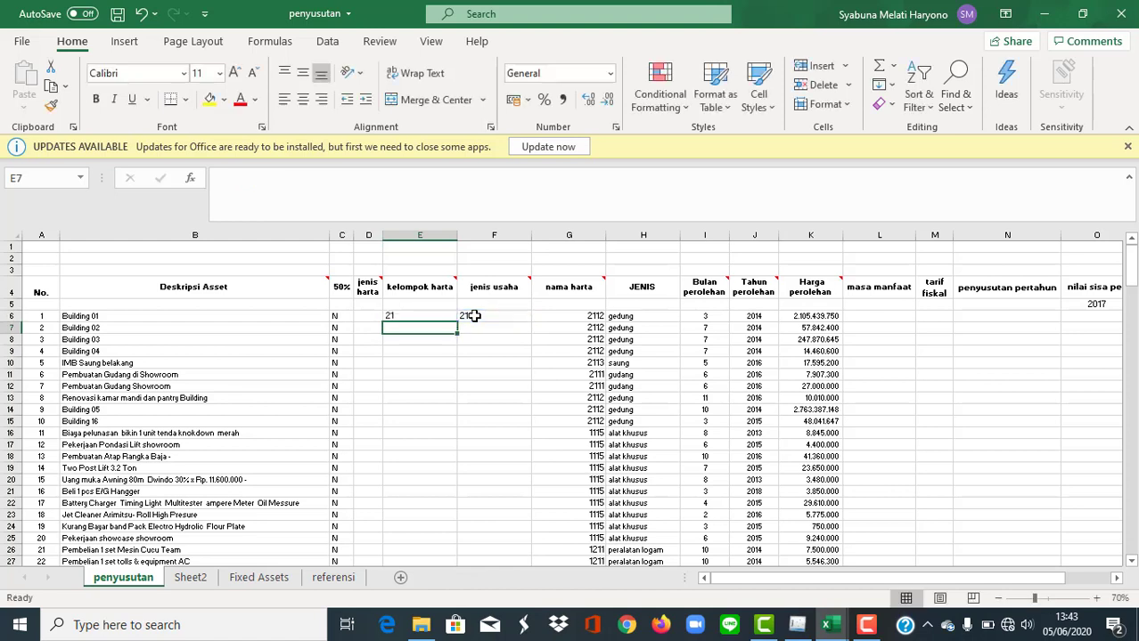
- Enter =LEFT(E6;1) in D6 to derive the jenis harta code for Building 01 from its kelompok harta code
{"action": "left_click", "coordinate": [366, 316]}
{"action": "type", "text": "=left"}
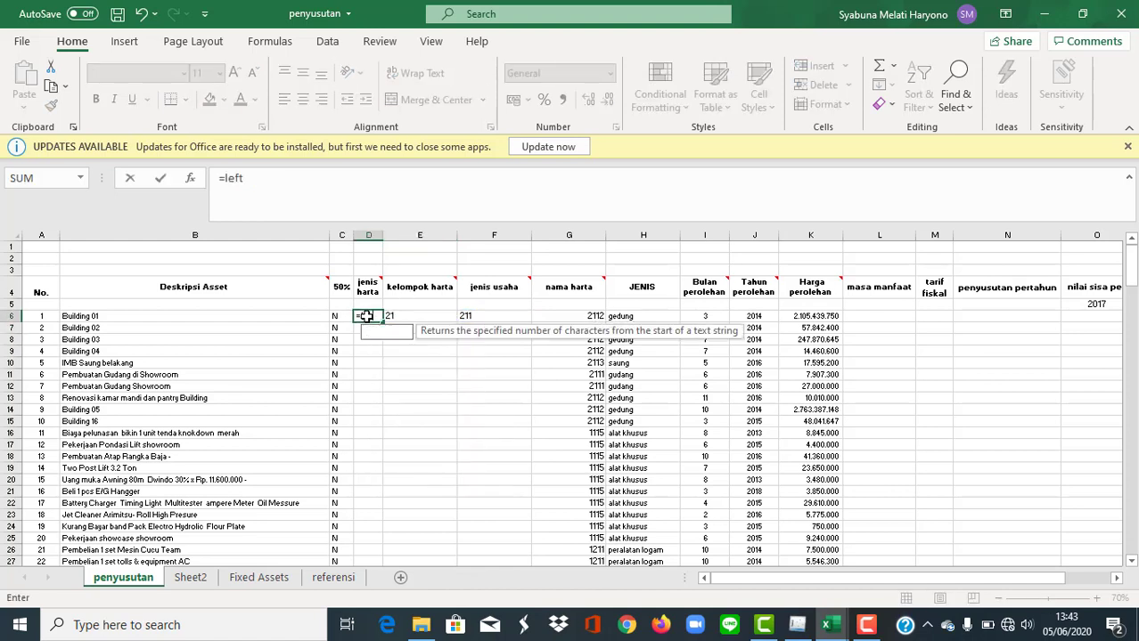
{"action": "type", "text": "("}
{"action": "left_click", "coordinate": [390, 318]}
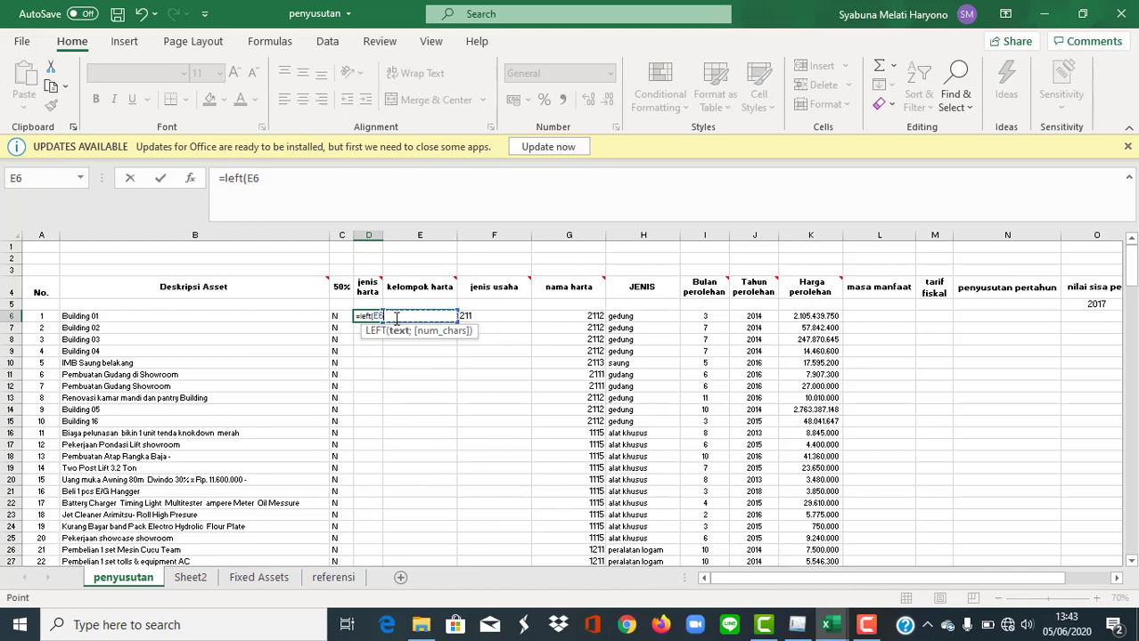
{"action": "type", "text": ";1)"}
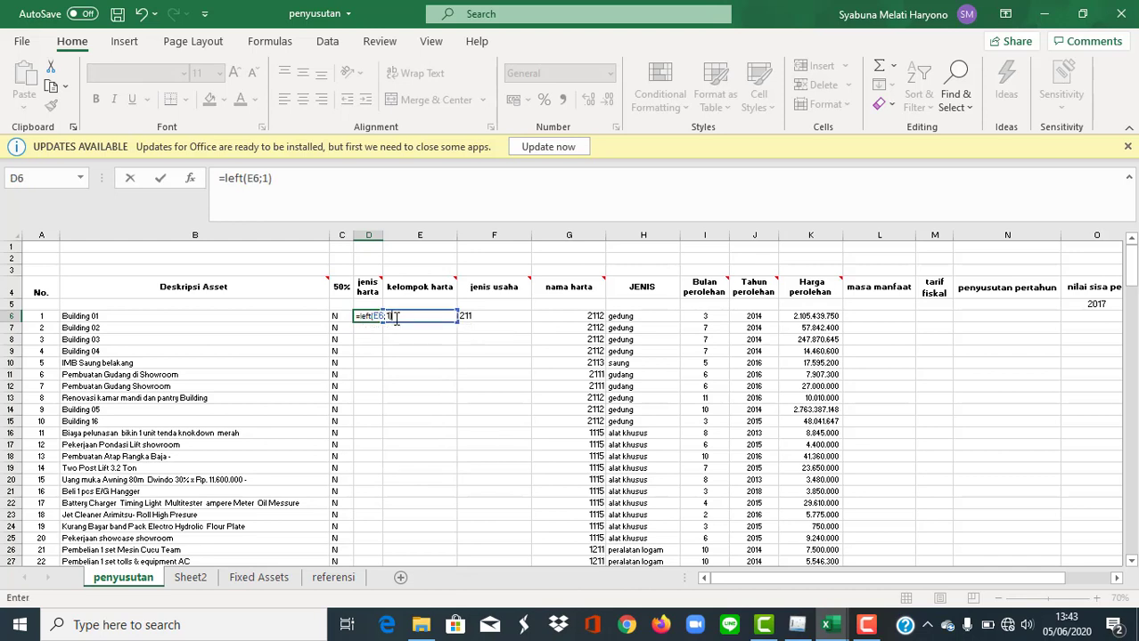
{"action": "key", "text": "Return"}
- Fill the jenis usaha, kelompok harta and jenis harta formulas from row 6 down to the last asset in row 198
{"action": "left_click", "coordinate": [512, 312]}
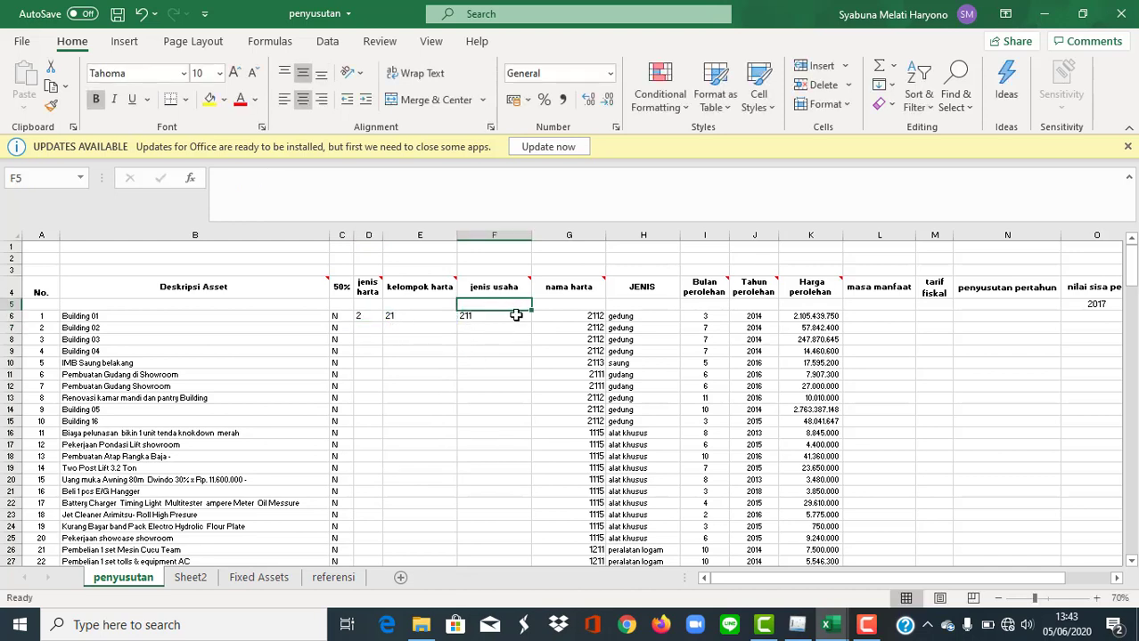
{"action": "left_click_drag", "start_coordinate": [529, 325], "coordinate": [524, 543]}
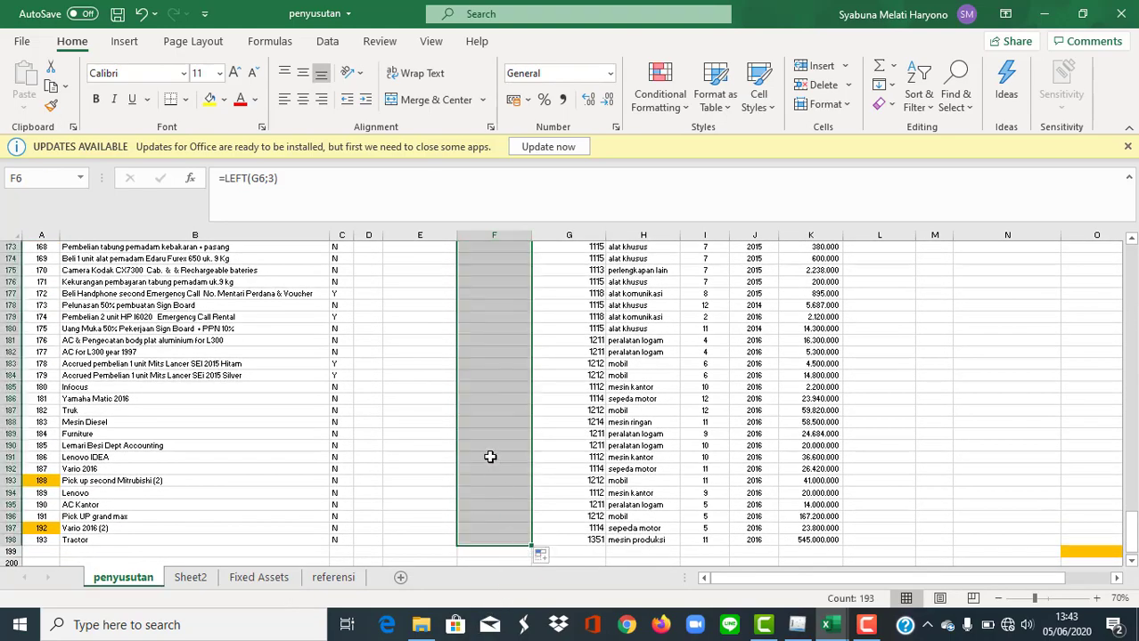
{"action": "scroll", "coordinate": [491, 457], "scroll_direction": "up", "scroll_amount": 20}
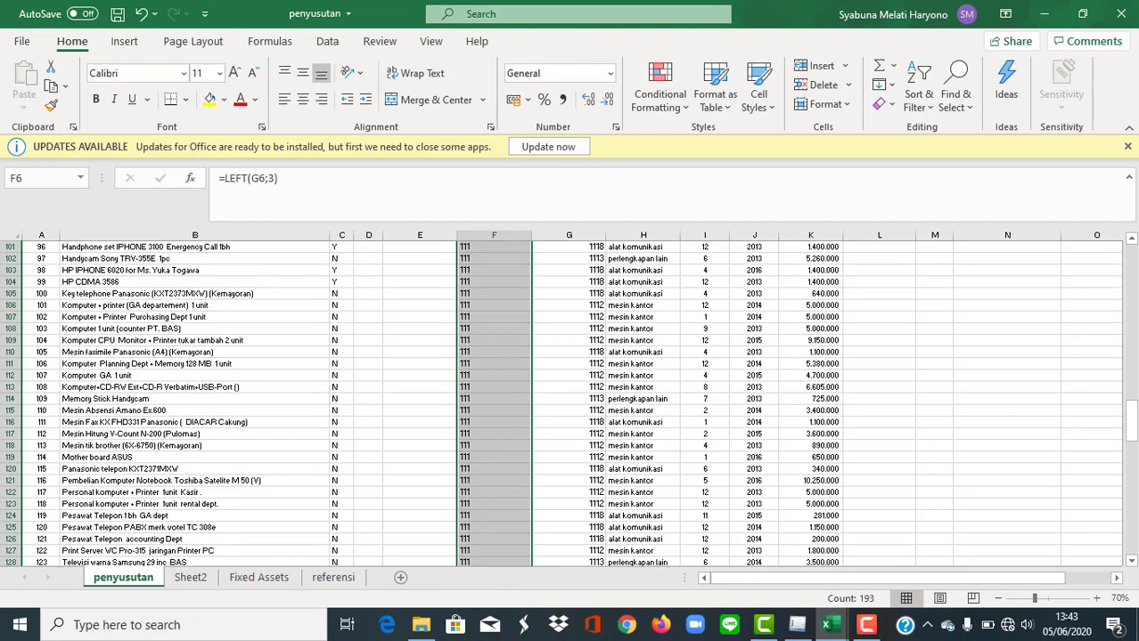
{"action": "left_click_drag", "start_coordinate": [1133, 415], "coordinate": [1135, 254]}
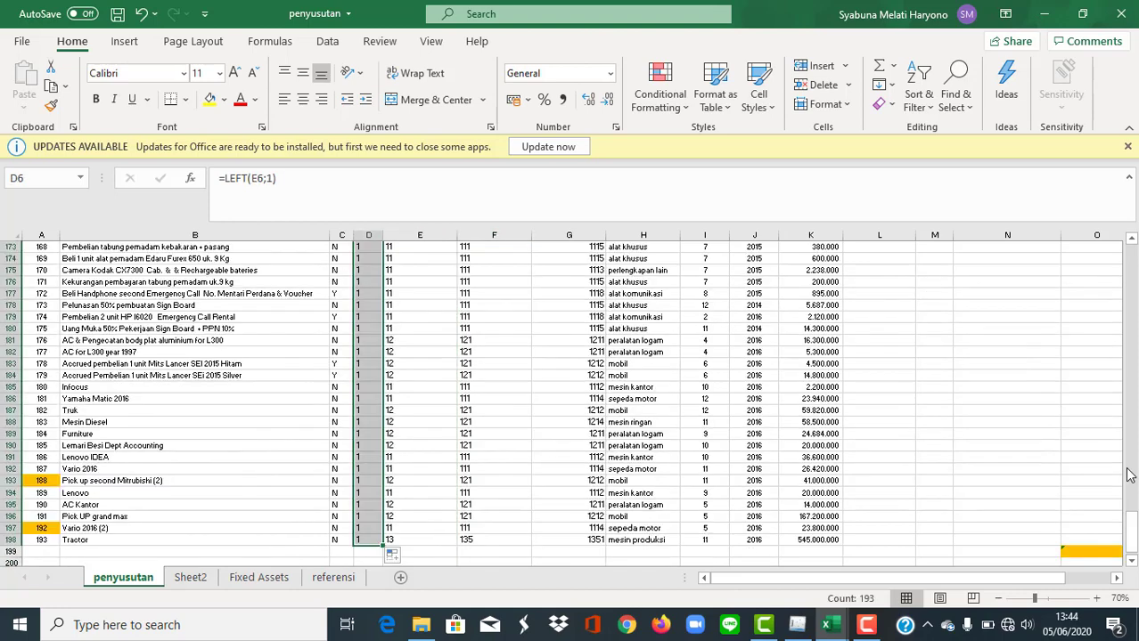
{"action": "left_click_drag", "start_coordinate": [1132, 521], "coordinate": [1121, 225]}
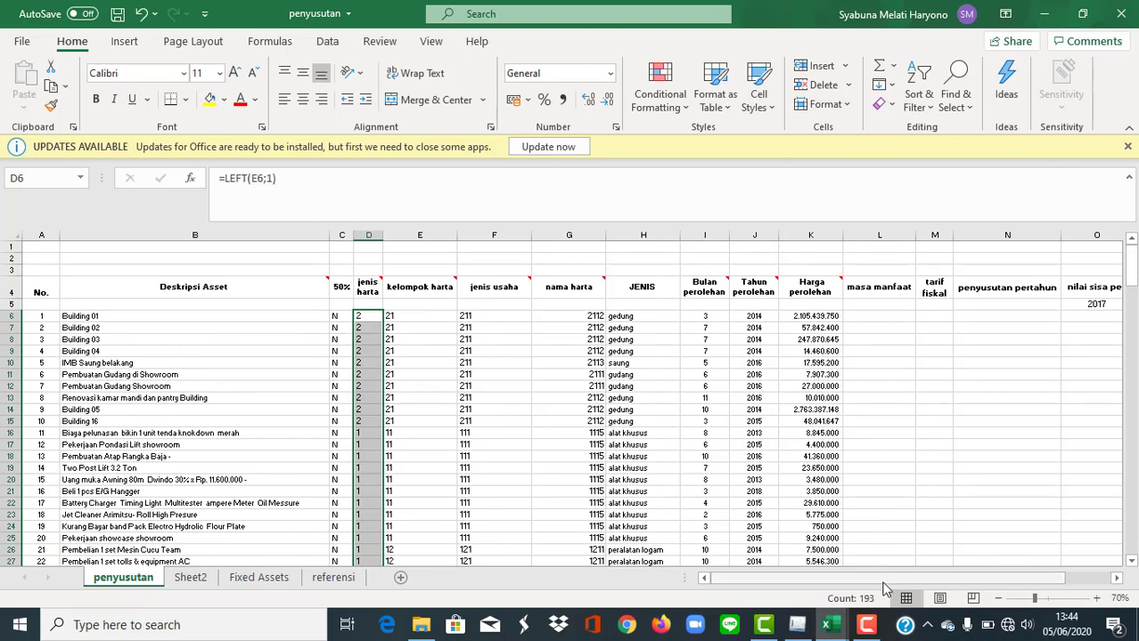
- Enter =VLOOKUP(H6;referensi!$B$4:$E$19;4;) in L6 to look up the masa manfaat, and fill it down to row 198
{"action": "left_click_drag", "start_coordinate": [885, 578], "coordinate": [890, 583]}
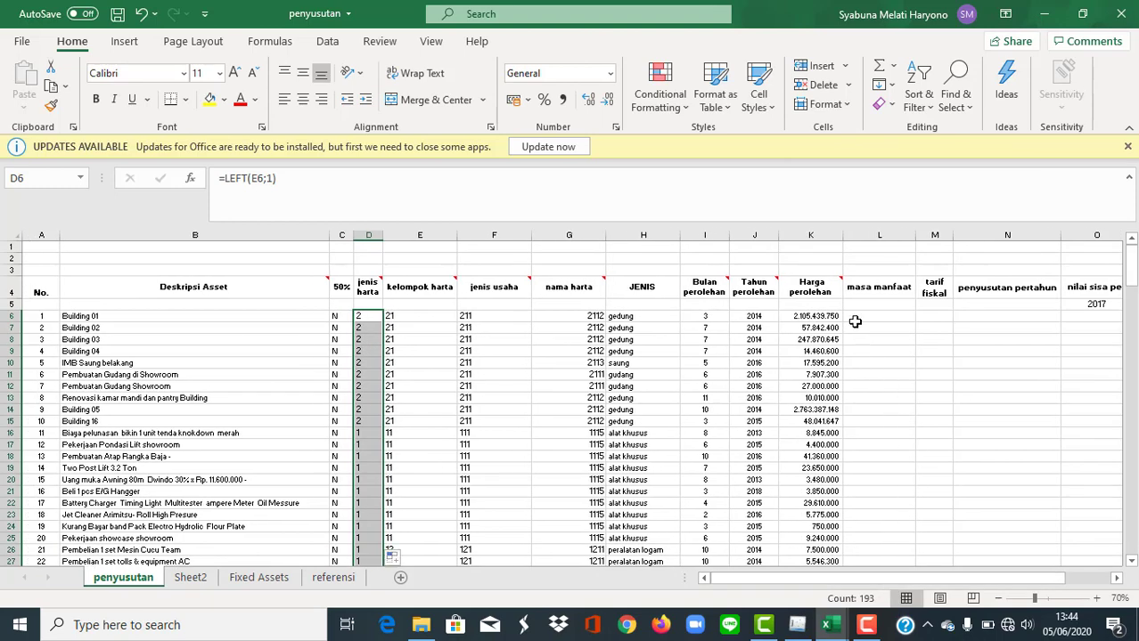
{"action": "left_click", "coordinate": [854, 322]}
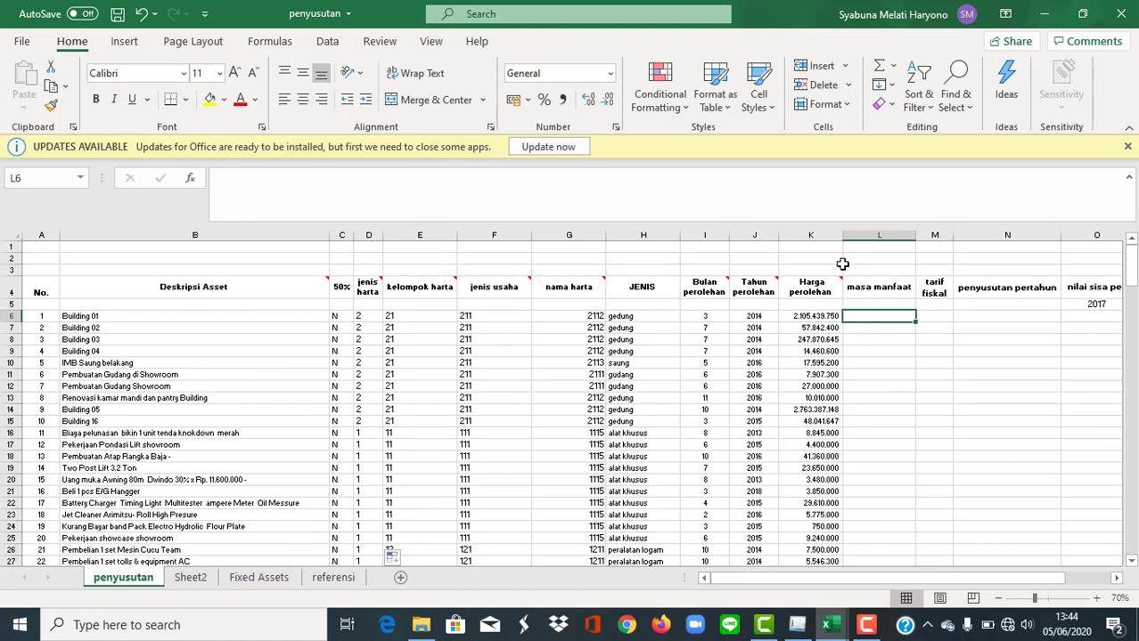
{"action": "left_click", "coordinate": [856, 188]}
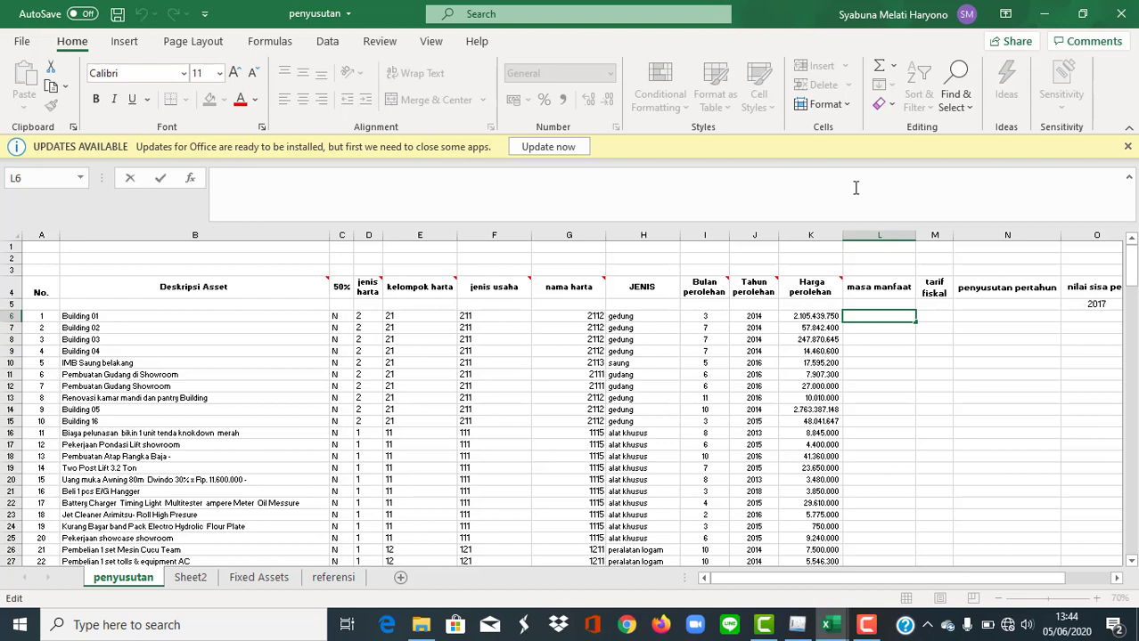
{"action": "type", "text": "=vlooku"}
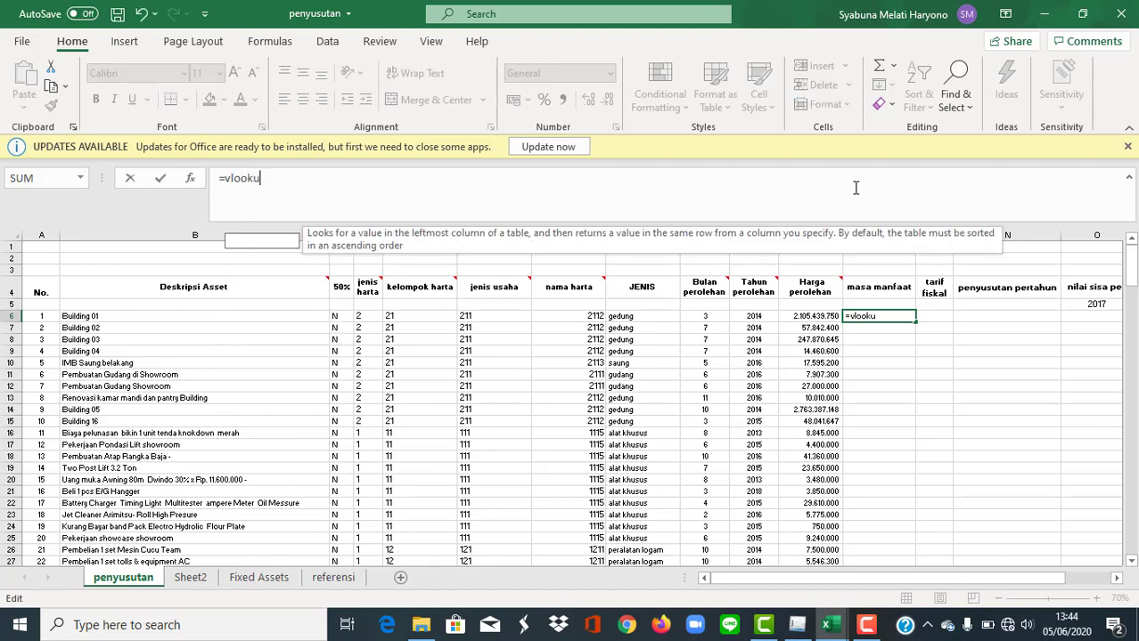
{"action": "type", "text": "p("}
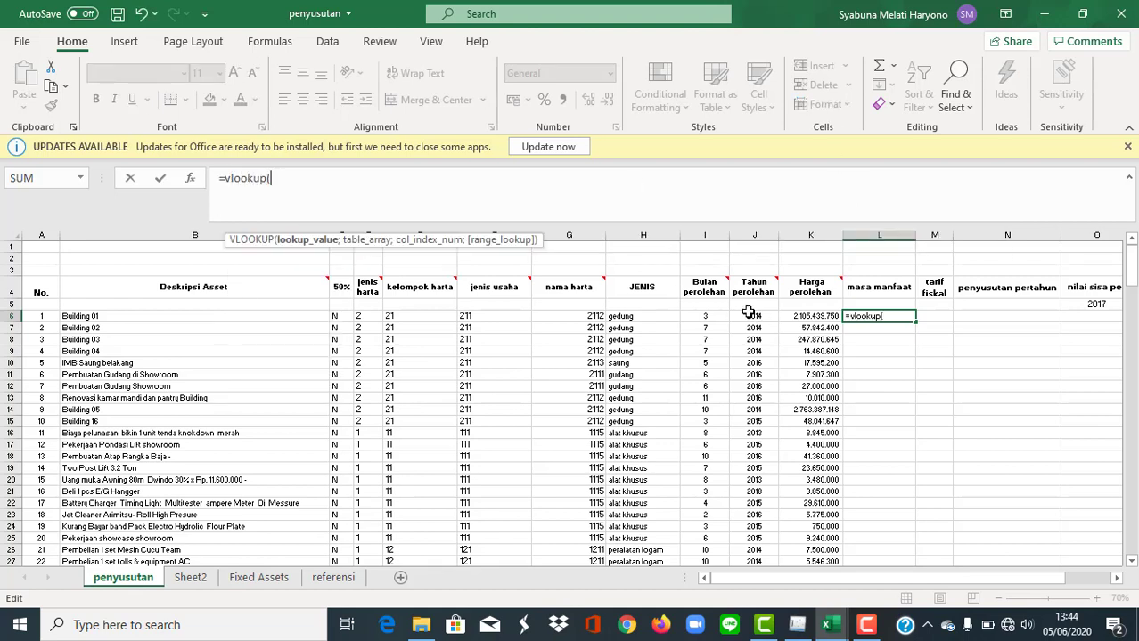
{"action": "left_click", "coordinate": [636, 316]}
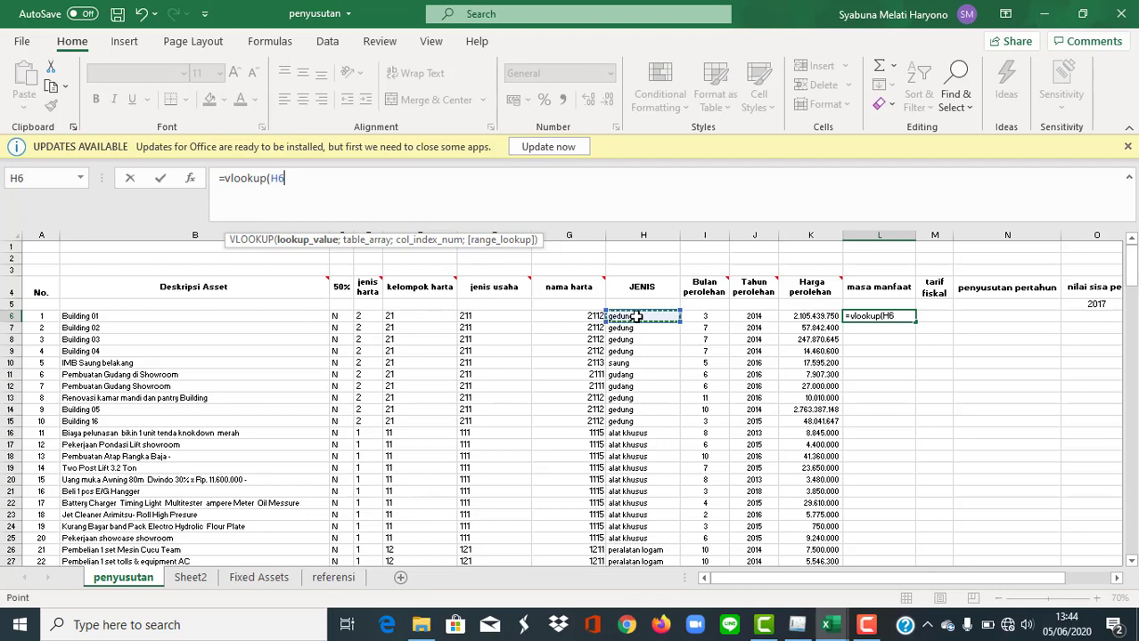
{"action": "type", "text": ";"}
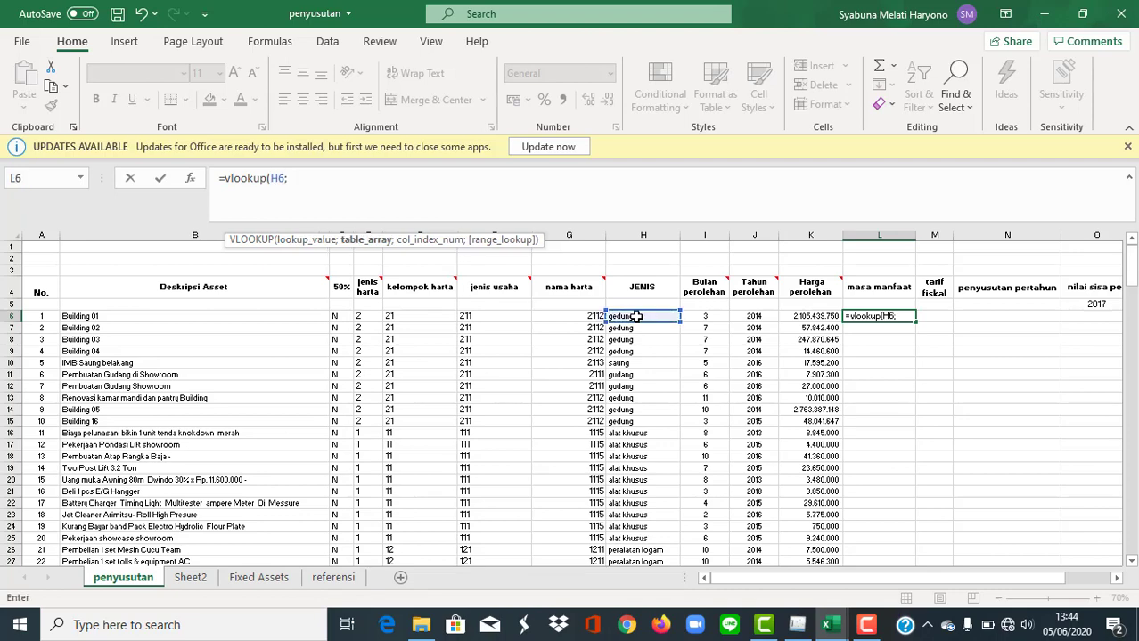
{"action": "left_click", "coordinate": [330, 577]}
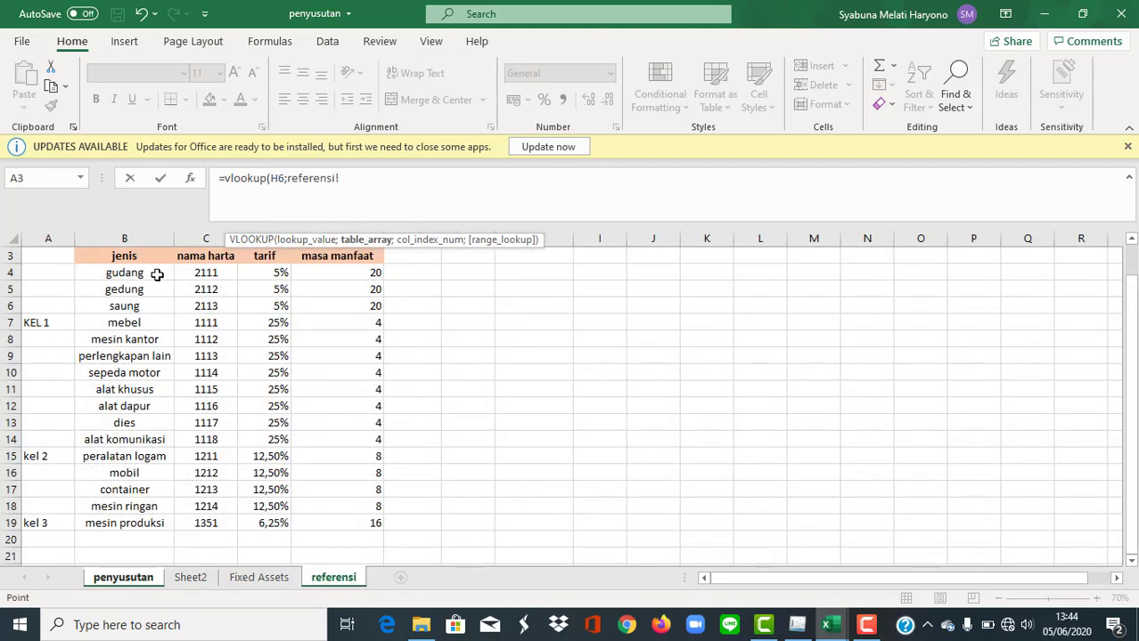
{"action": "left_click_drag", "start_coordinate": [157, 275], "coordinate": [313, 524]}
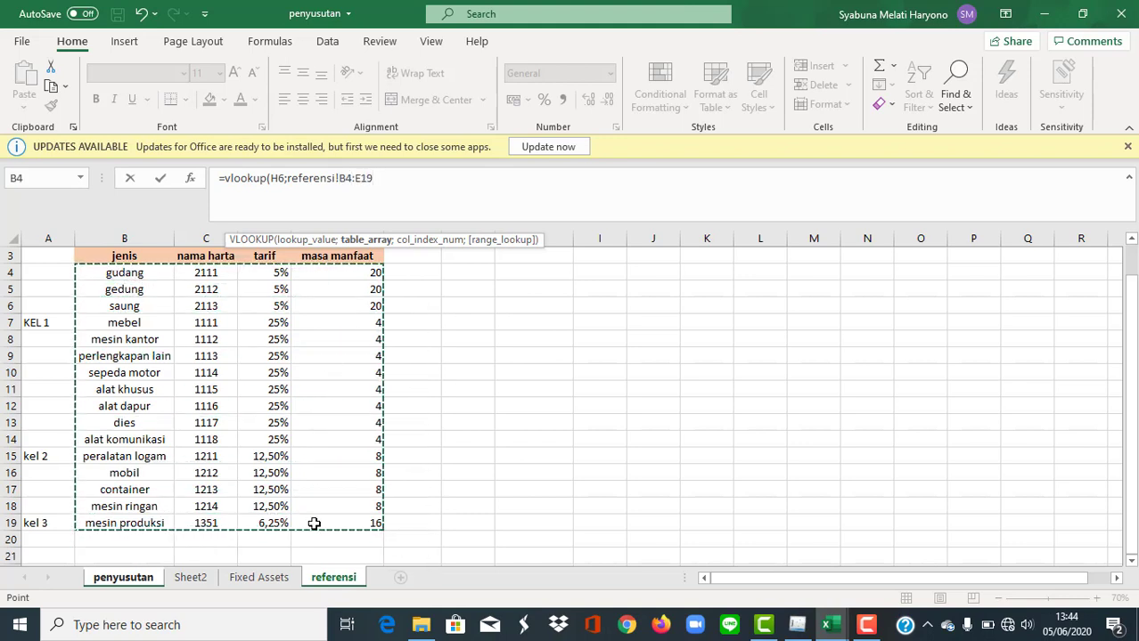
{"action": "key", "text": "F4"}
{"action": "type", "text": ";"}
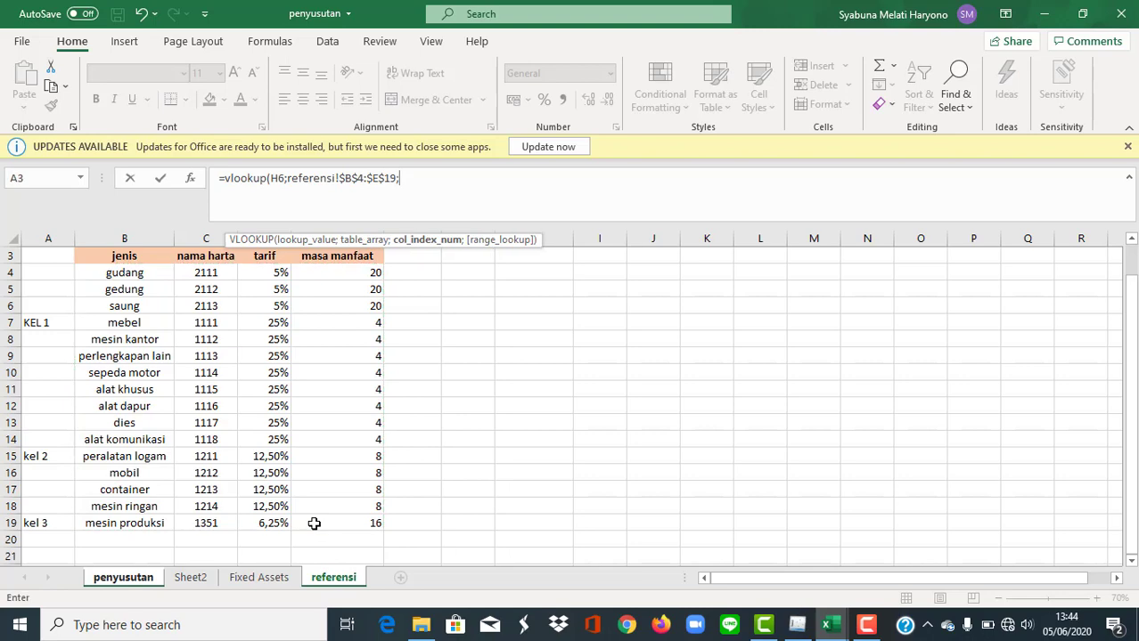
{"action": "type", "text": "4;"}
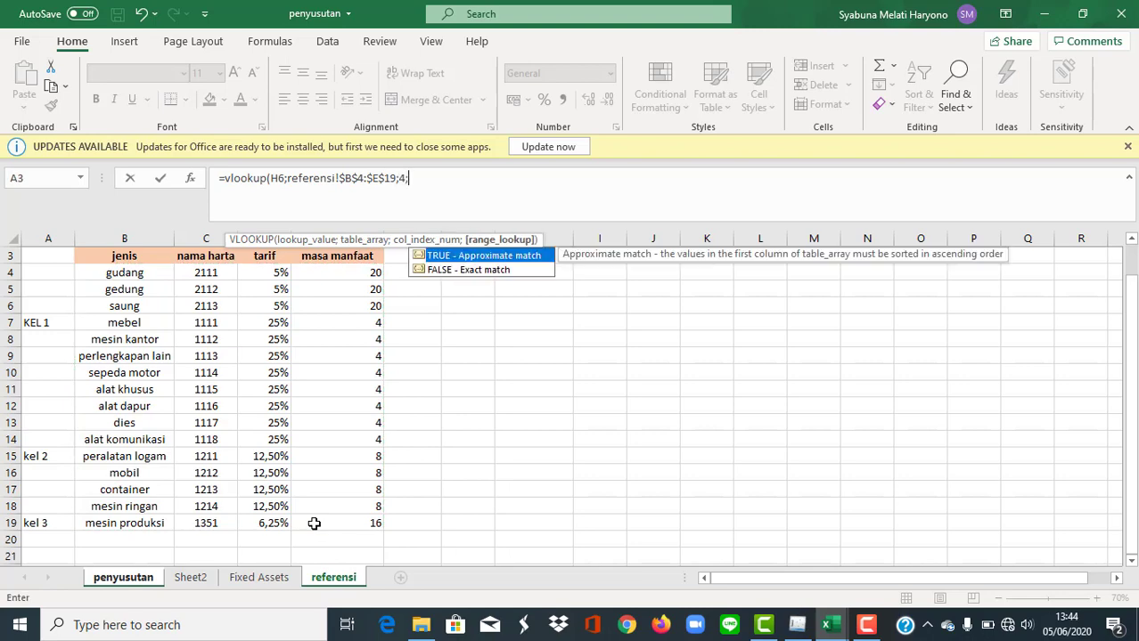
{"action": "type", "text": ")"}
{"action": "key", "text": "ctrl+Return"}
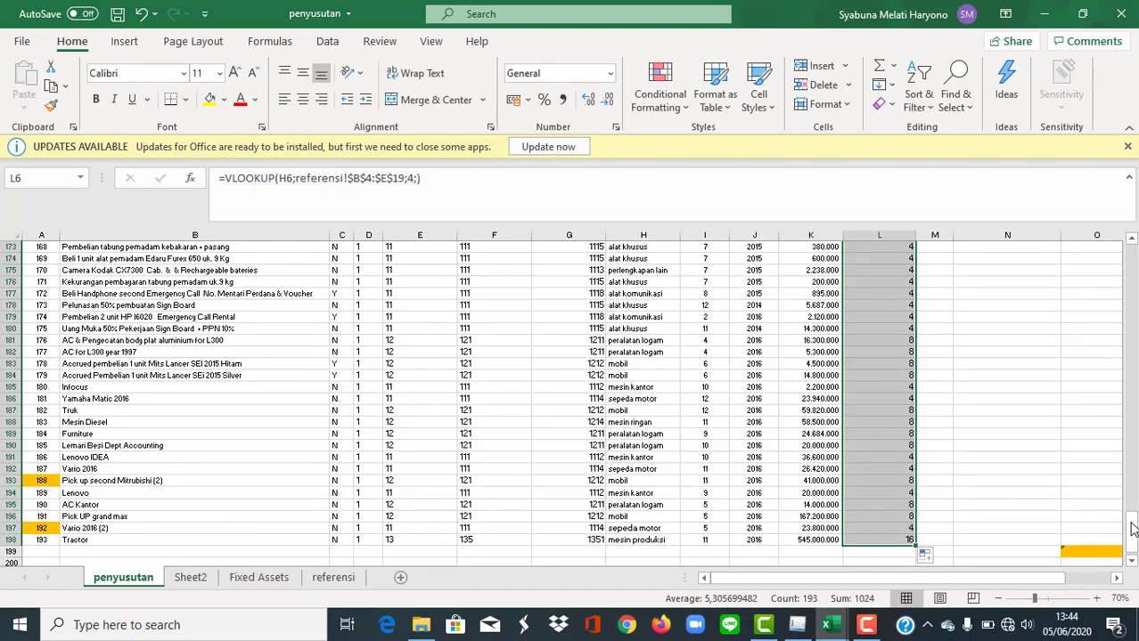
{"action": "left_click_drag", "start_coordinate": [1131, 531], "coordinate": [1133, 240]}
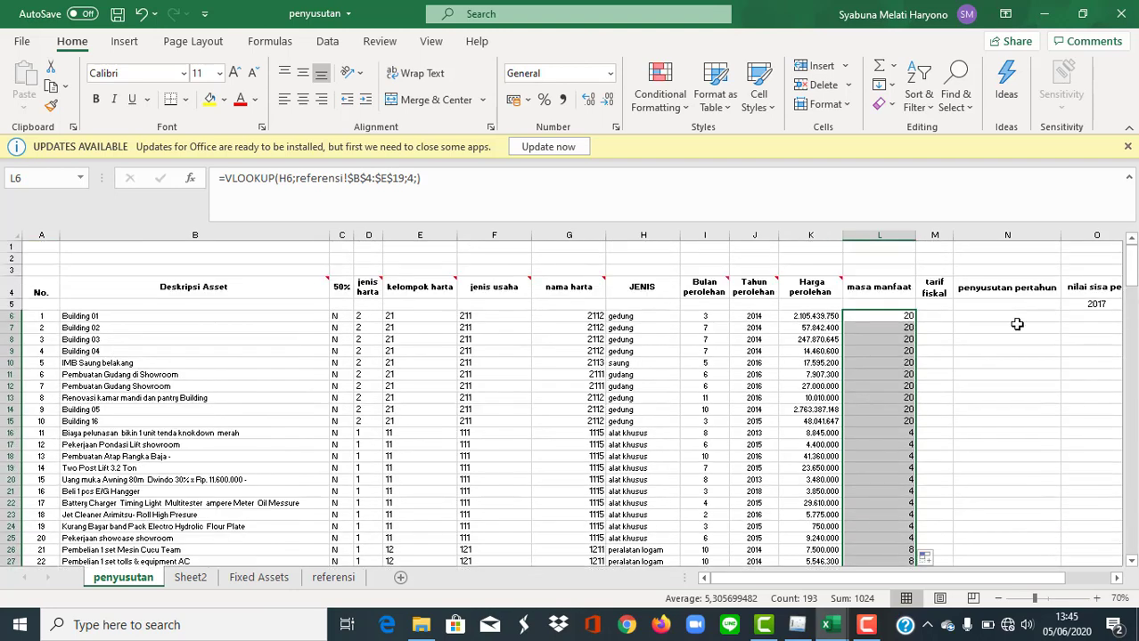
- Enter =VLOOKUP(H6;referensi!$B$4:$E$19;3;) in M6 to look up the tarif fiskal for Building 01
{"action": "left_click", "coordinate": [945, 319]}
{"action": "type", "text": "="}
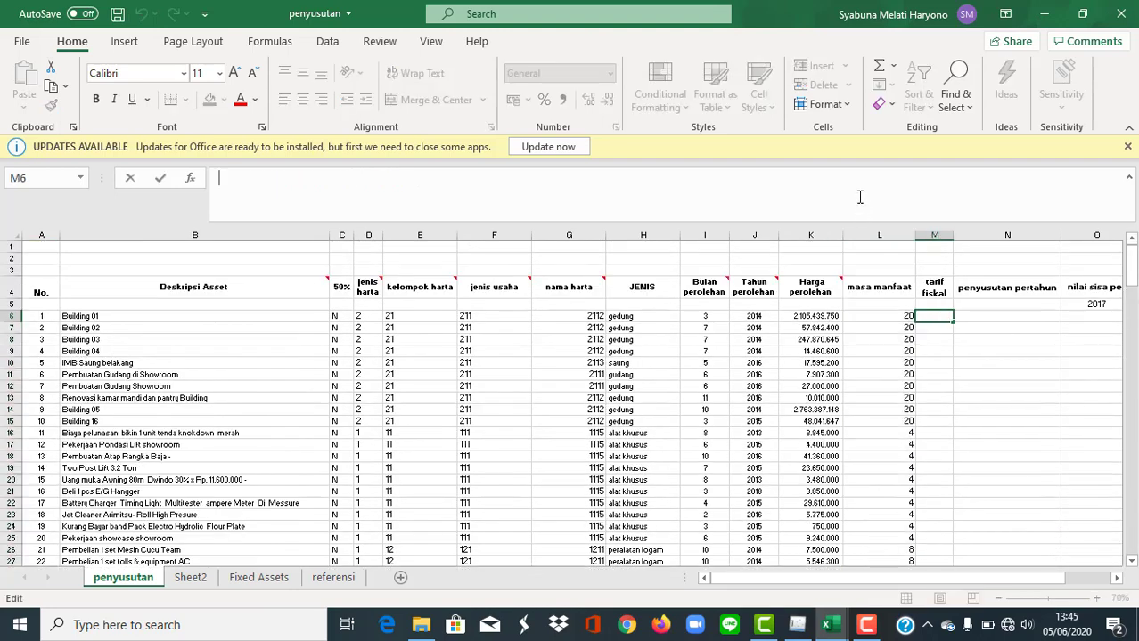
{"action": "type", "text": "vlooku"}
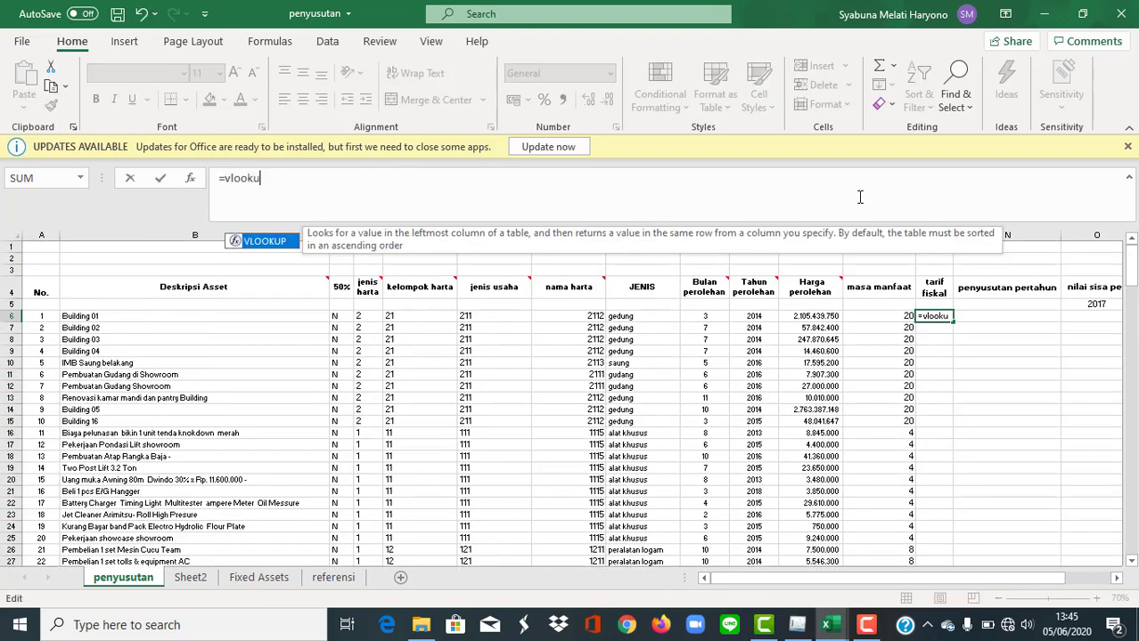
{"action": "type", "text": "p("}
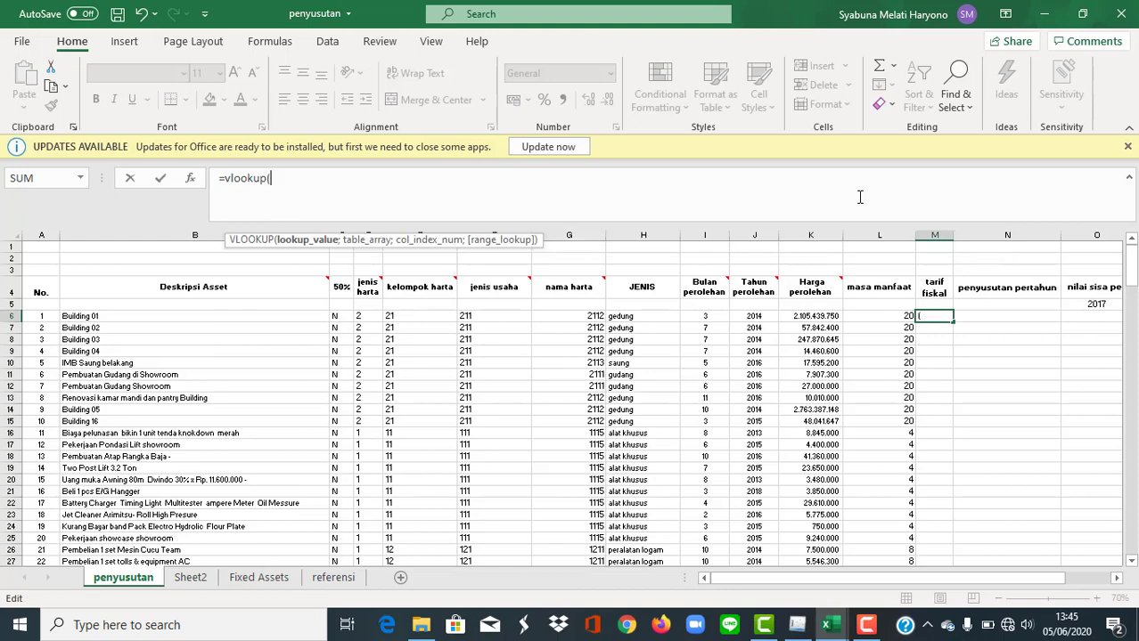
{"action": "left_click", "coordinate": [659, 319]}
{"action": "type", "text": ";"}
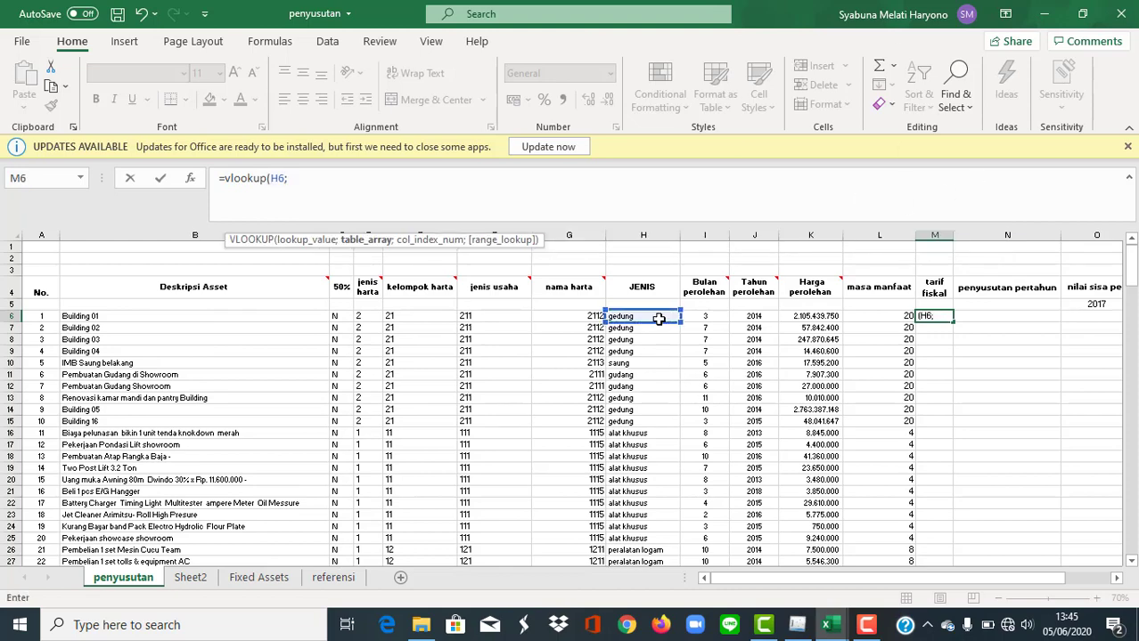
{"action": "left_click", "coordinate": [331, 578]}
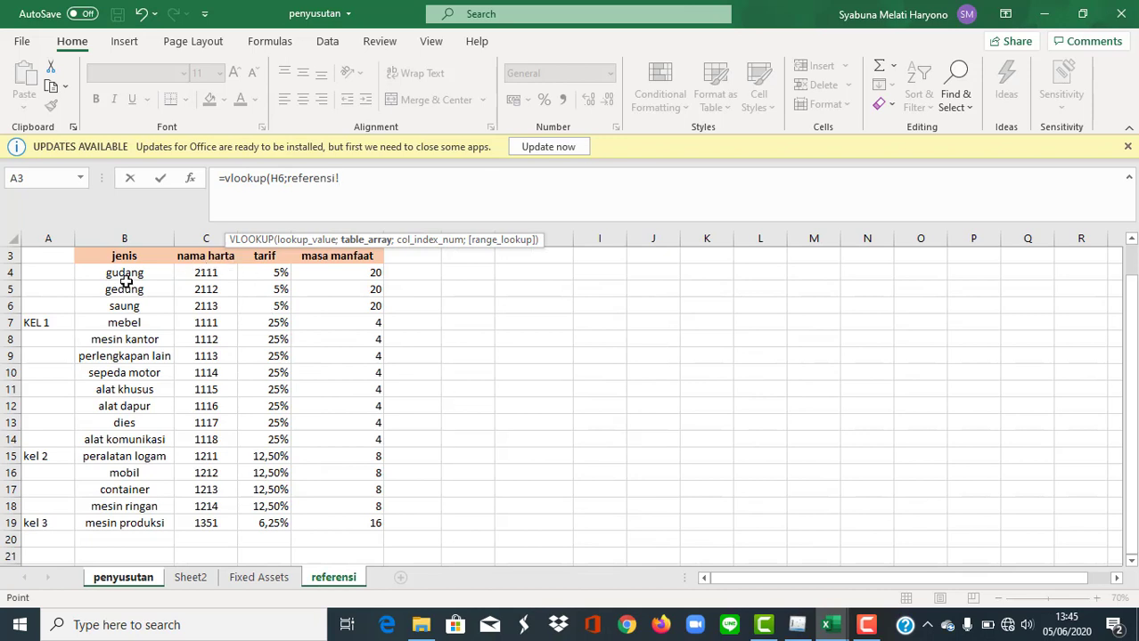
{"action": "mouse_move", "coordinate": [130, 275]}
{"action": "left_mouse_down"}
{"action": "mouse_move", "coordinate": [179, 287]}
{"action": "mouse_move", "coordinate": [333, 458]}
{"action": "mouse_move", "coordinate": [338, 533]}
{"action": "mouse_move", "coordinate": [336, 504]}
{"action": "left_mouse_up"}
{"action": "key", "text": "F4"}
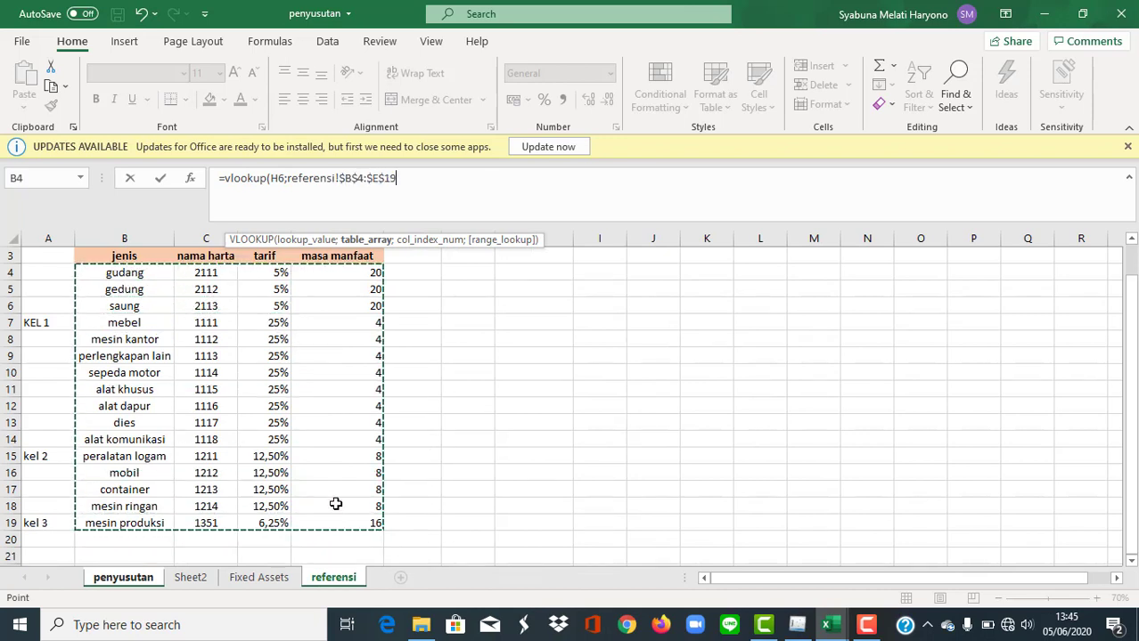
{"action": "type", "text": ";"}
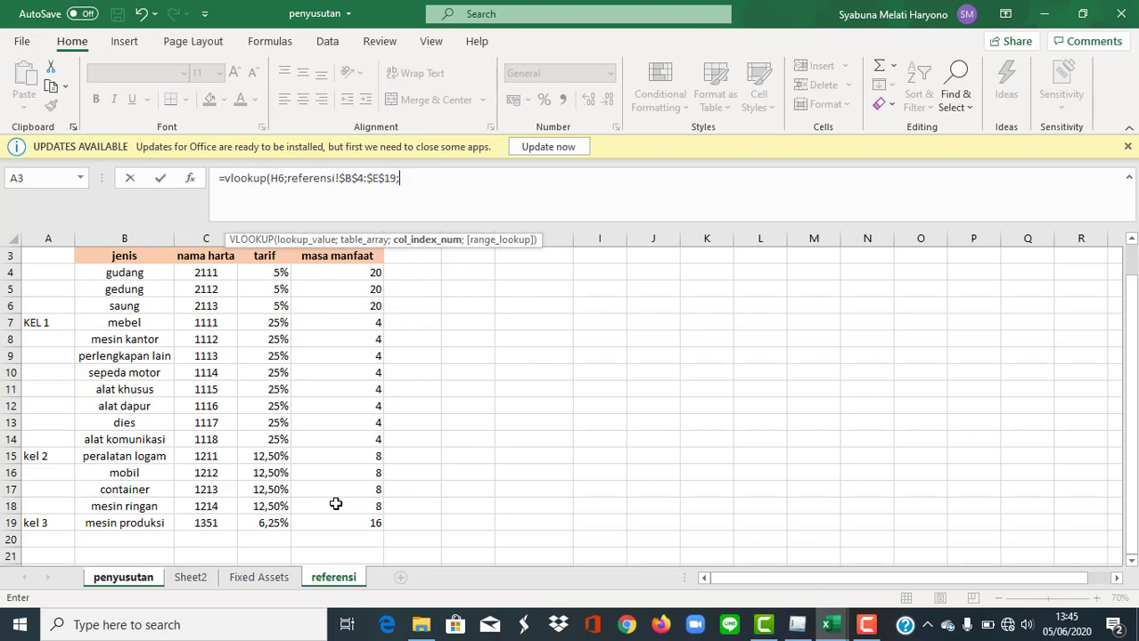
{"action": "type", "text": "3)"}
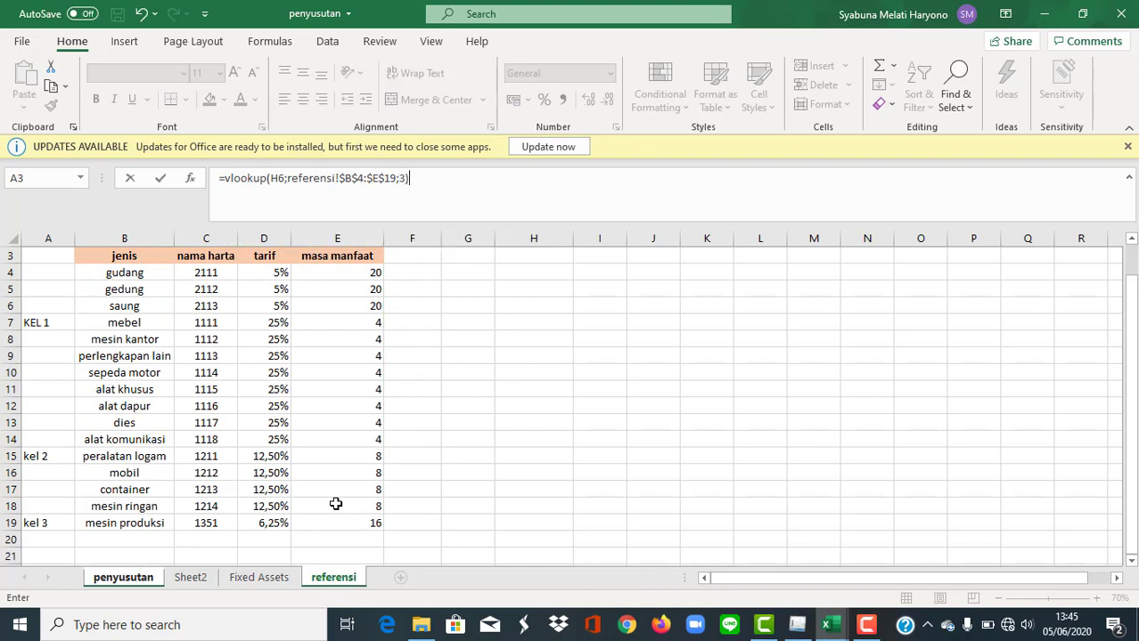
{"action": "key", "text": "BackSpace"}
{"action": "type", "text": ";)"}
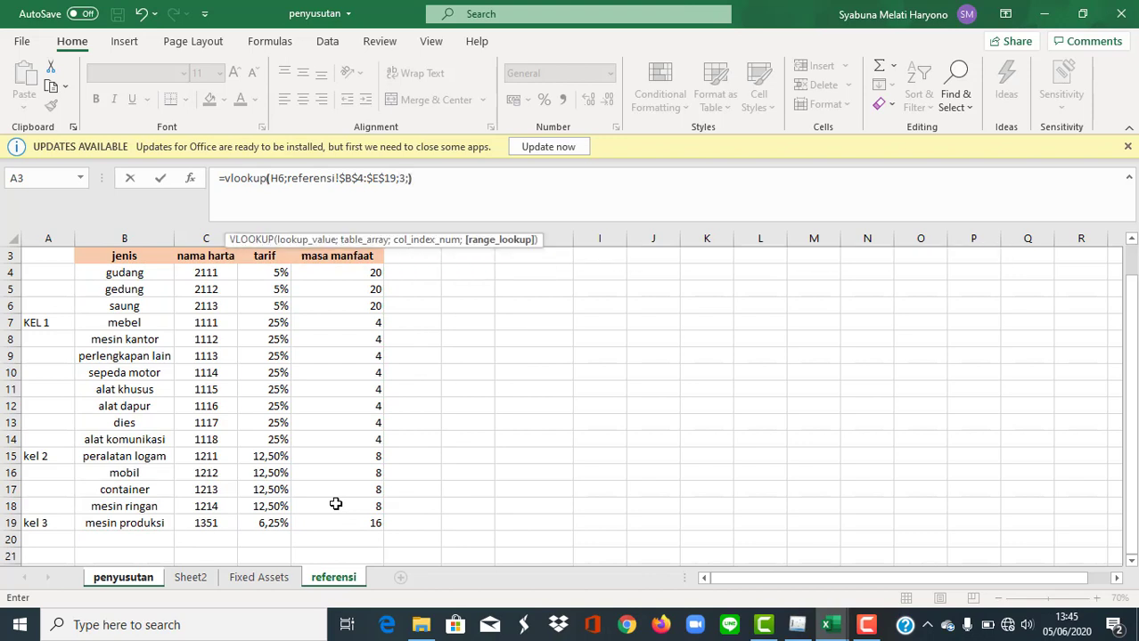
{"action": "key", "text": "Return"}
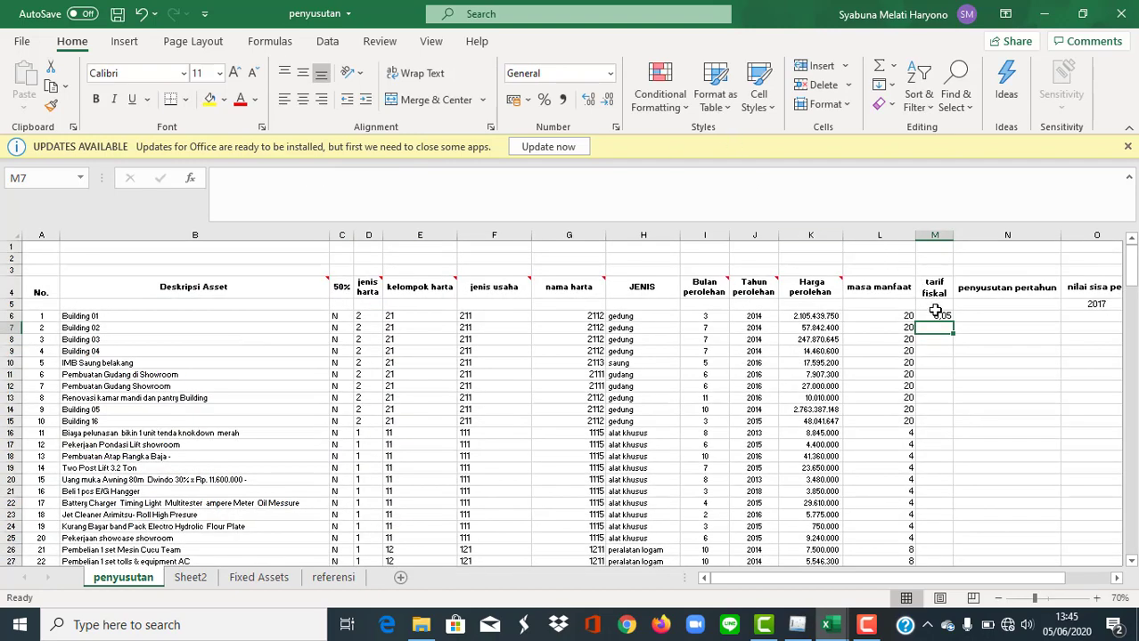
- Format the tarif fiskal in M6 as a percentage with two decimal places and fill it down to row 198
{"action": "left_click", "coordinate": [932, 317]}
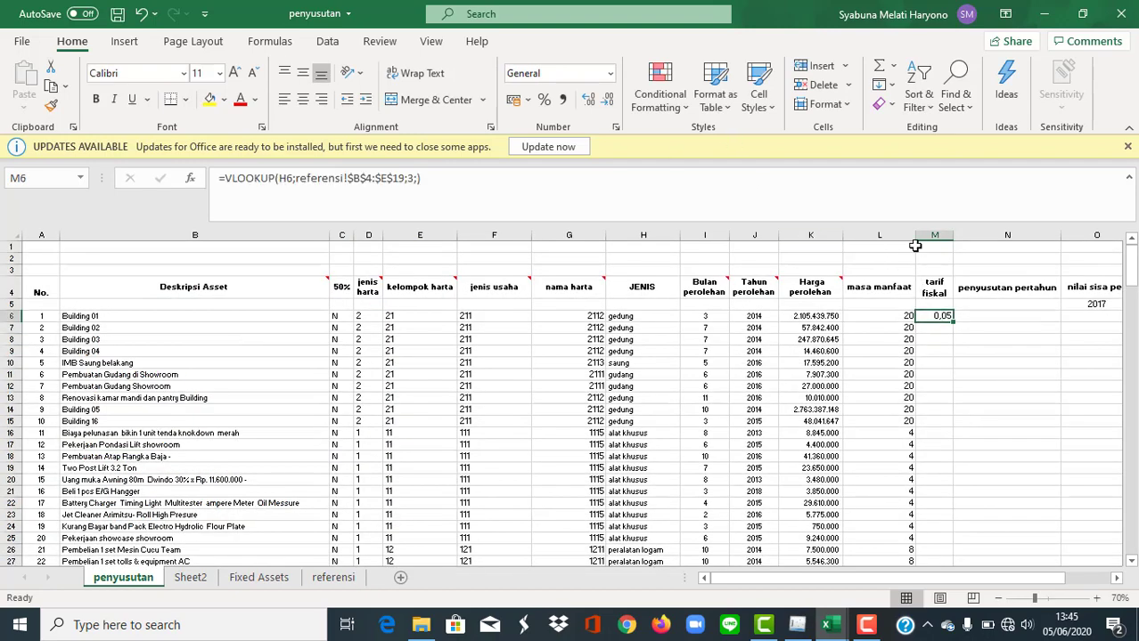
{"action": "left_click", "coordinate": [609, 78]}
{"action": "left_click", "coordinate": [574, 390]}
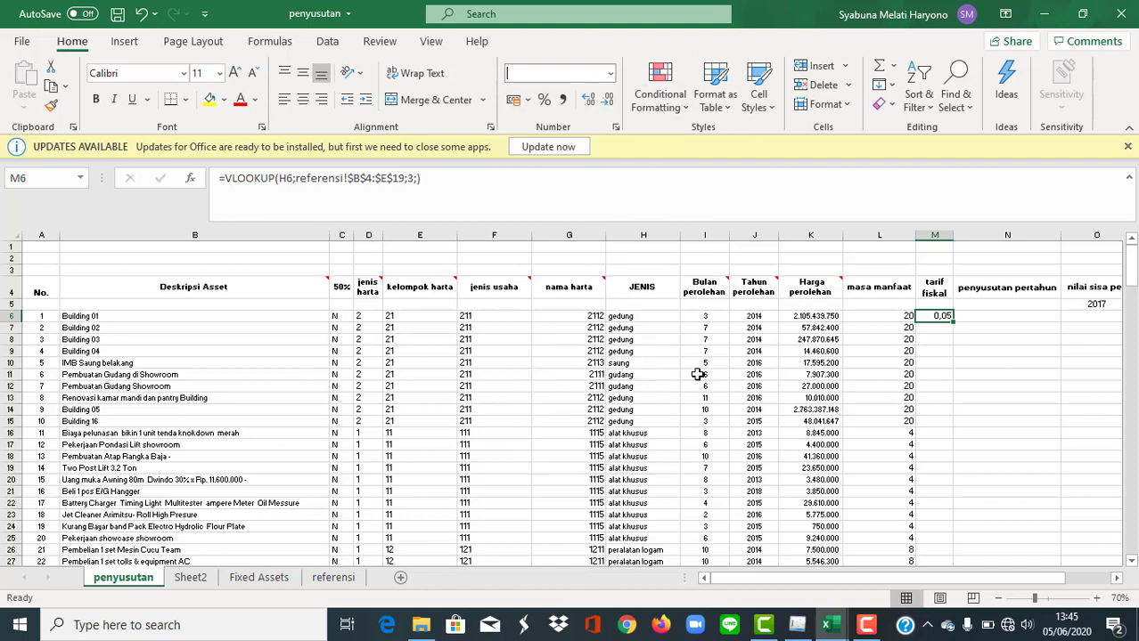
{"action": "left_click", "coordinate": [611, 80]}
{"action": "left_click", "coordinate": [592, 460]}
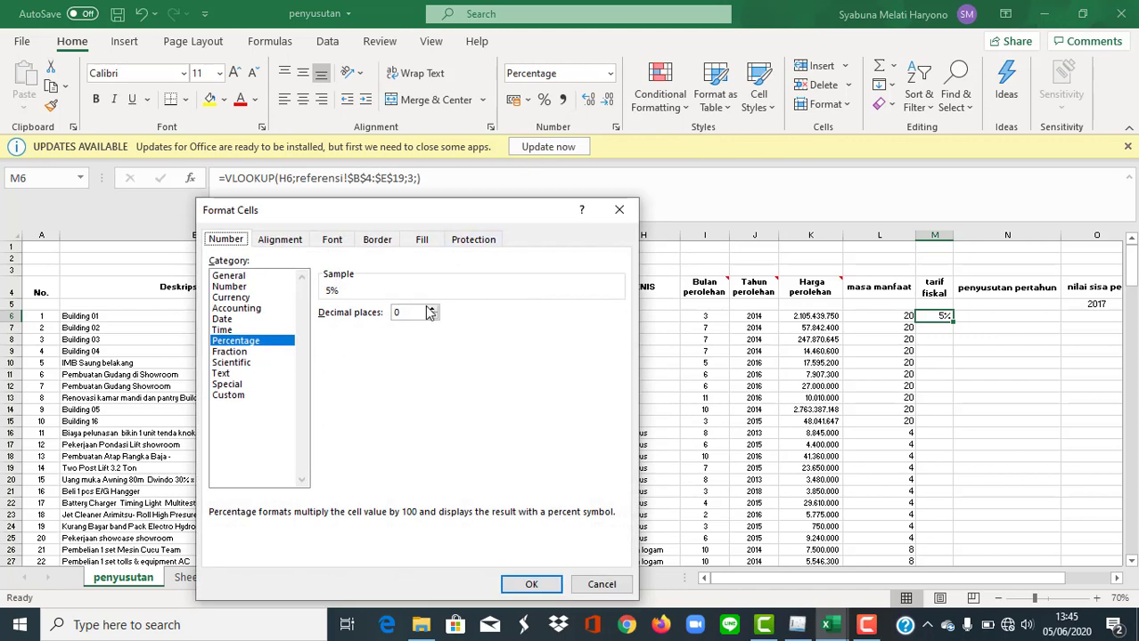
{"action": "left_click", "coordinate": [430, 310]}
{"action": "left_click", "coordinate": [430, 309]}
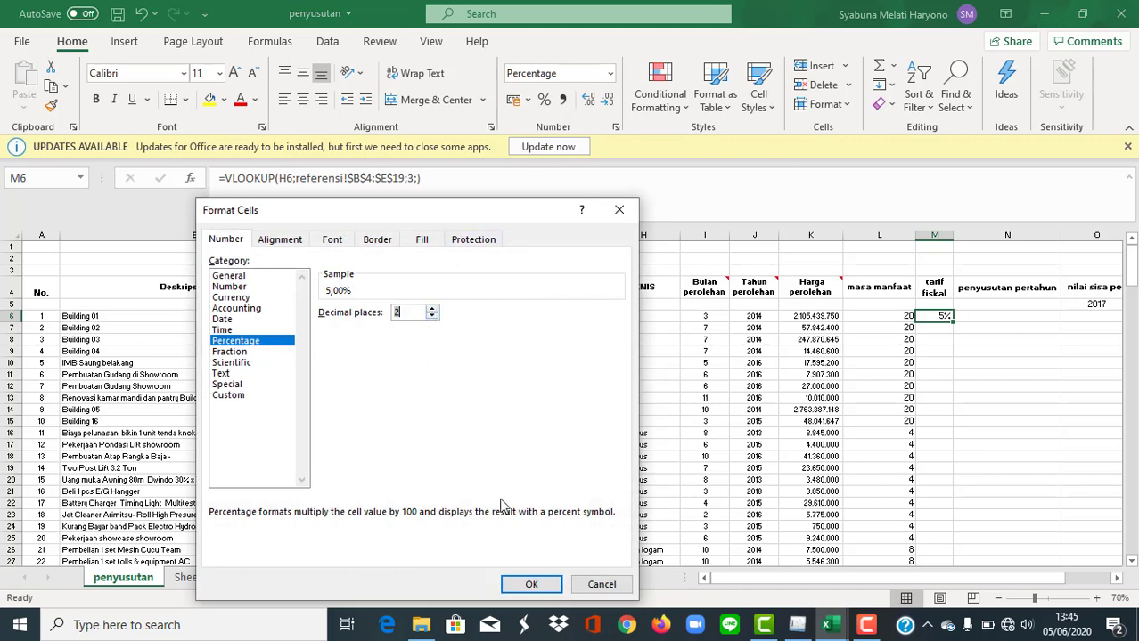
{"action": "left_click", "coordinate": [531, 584]}
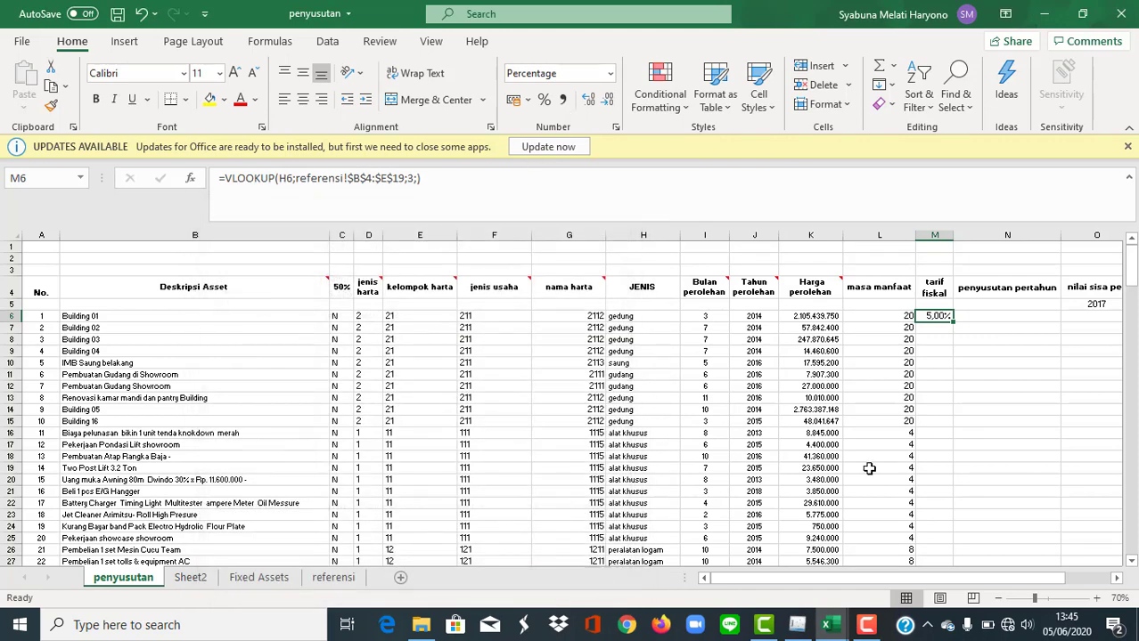
{"action": "double_click", "coordinate": [953, 324]}
{"action": "left_click_drag", "start_coordinate": [1130, 537], "coordinate": [1131, 266]}
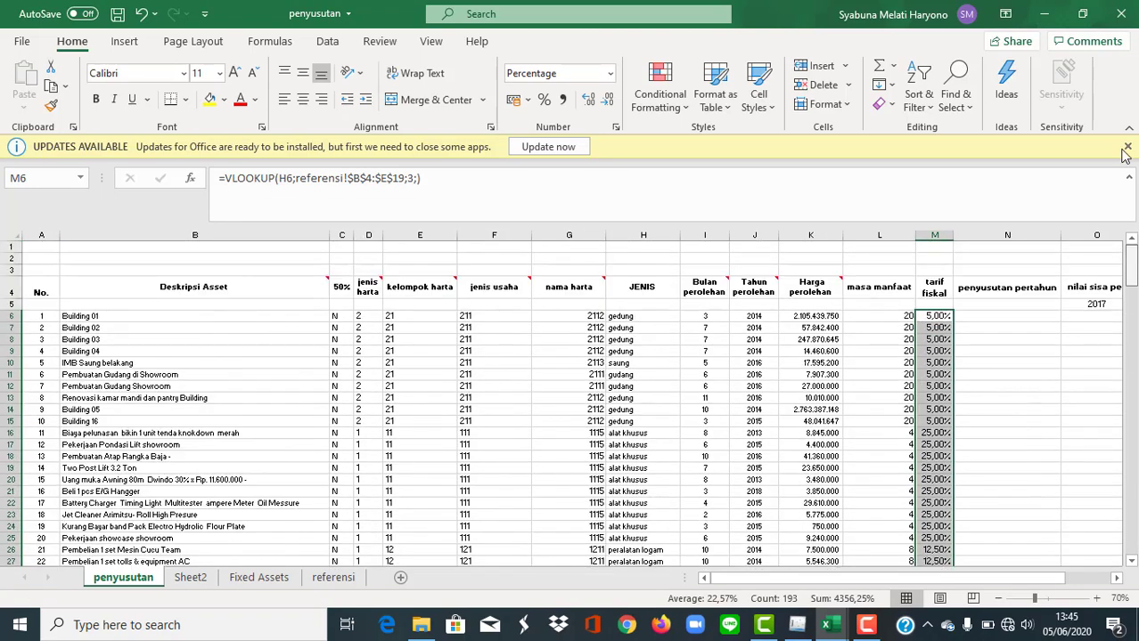
- Enter =K6*M6 in N6 to calculate the penyusutan pertahun for Building 01
{"action": "left_click", "coordinate": [1014, 316]}
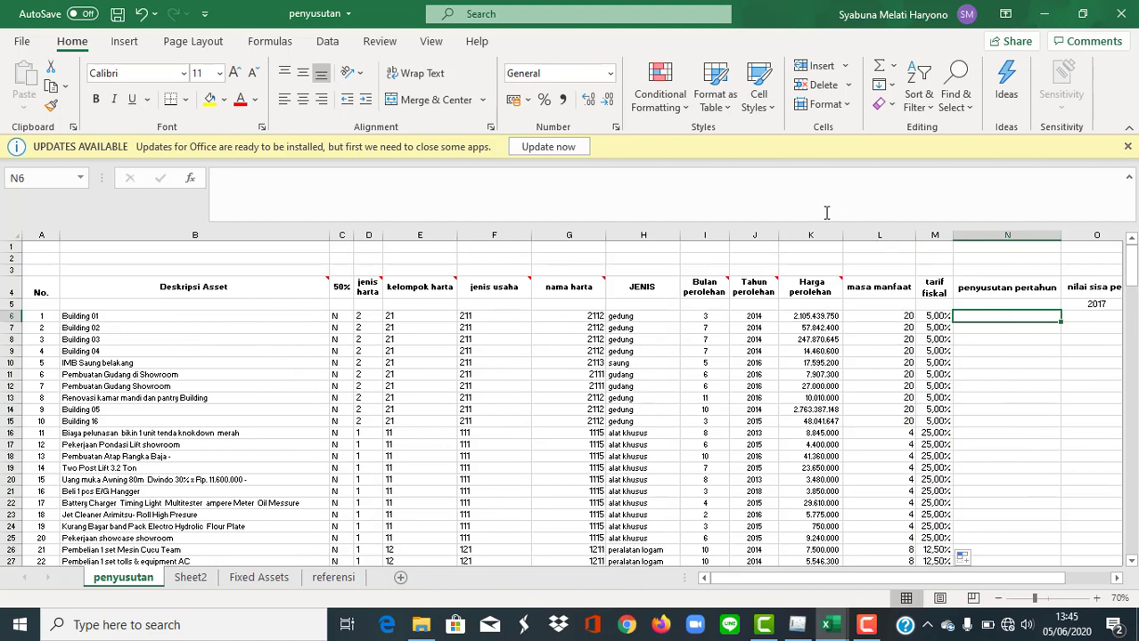
{"action": "left_click", "coordinate": [738, 182]}
{"action": "type", "text": "="}
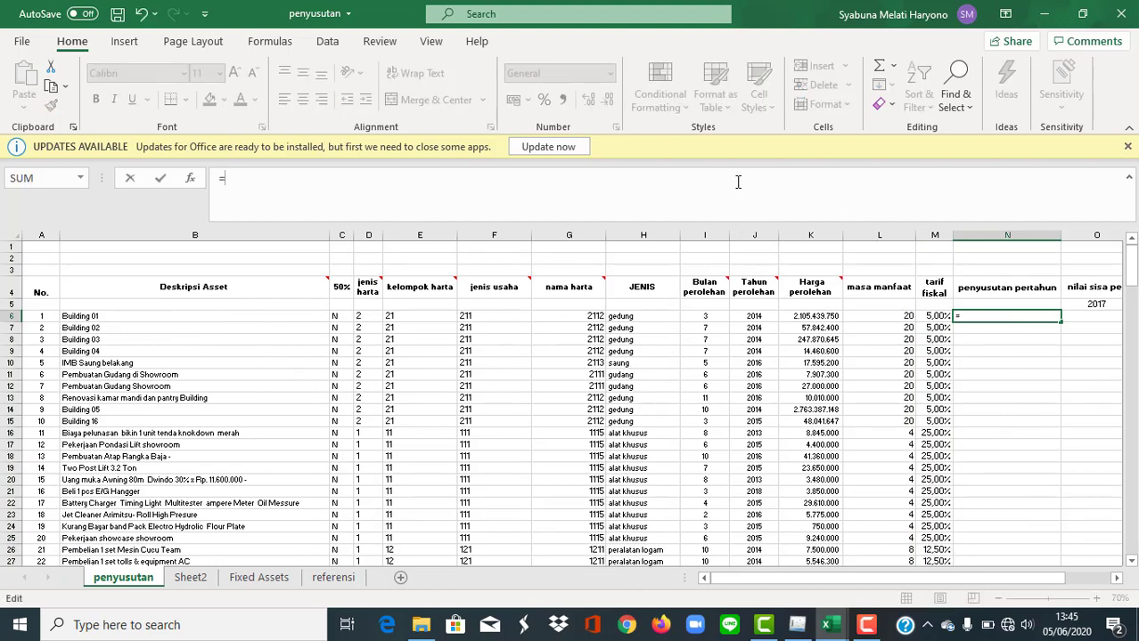
{"action": "left_click", "coordinate": [820, 316]}
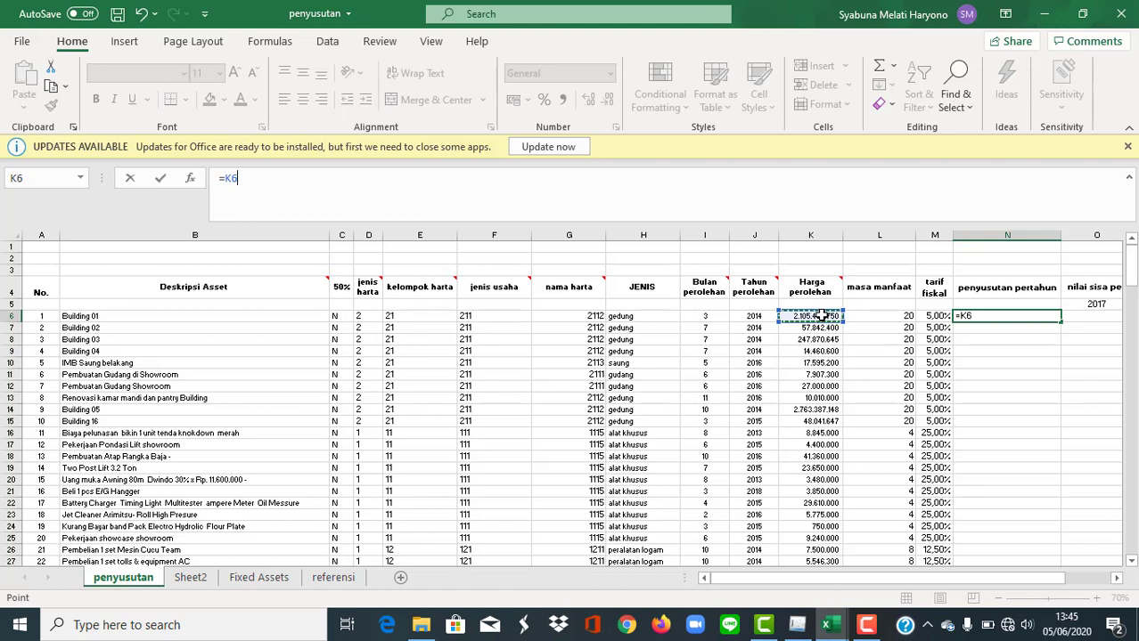
{"action": "type", "text": "*"}
{"action": "left_click", "coordinate": [938, 318]}
{"action": "key", "text": "Return"}
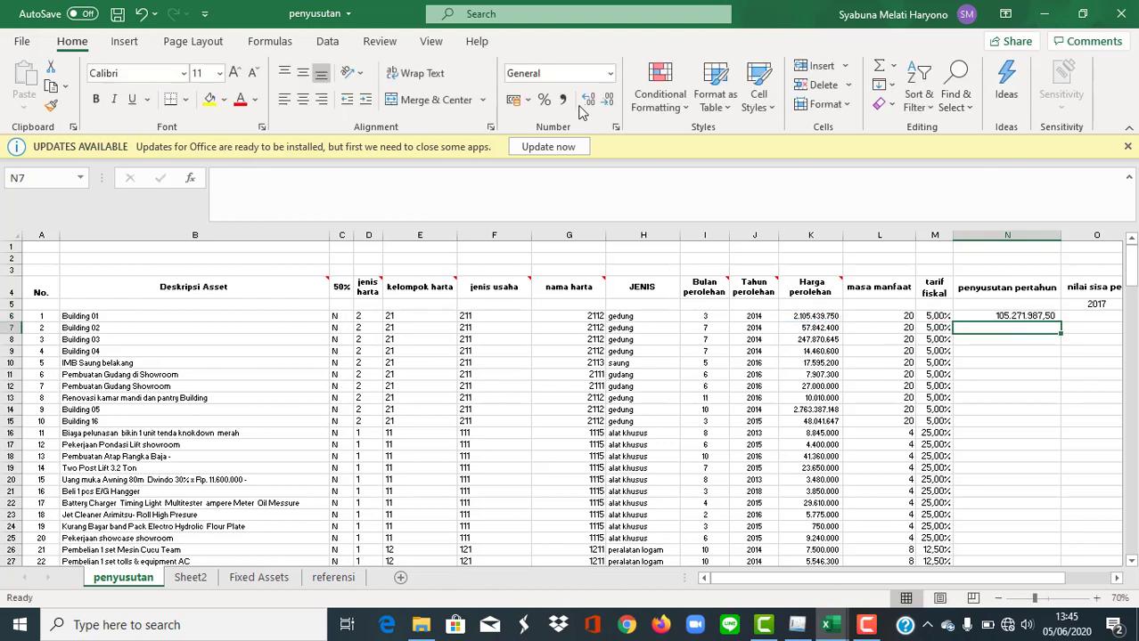
- Fill the penyusutan pertahun formula from N6 down to the last asset in row 198
{"action": "left_click", "coordinate": [1007, 317]}
{"action": "double_click", "coordinate": [1060, 321]}
{"action": "left_click_drag", "start_coordinate": [1130, 526], "coordinate": [1117, 254]}
{"action": "left_click", "coordinate": [1010, 317]}
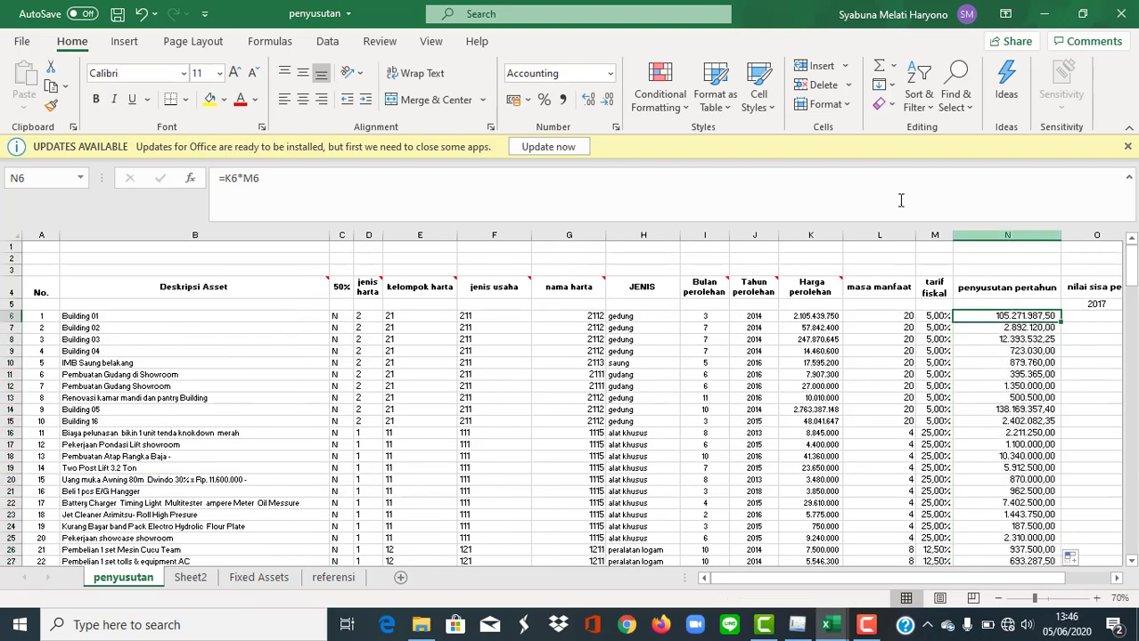
- Add filters to the header row and filter the 50% column to show only the assets marked Y
{"action": "left_click", "coordinate": [306, 287]}
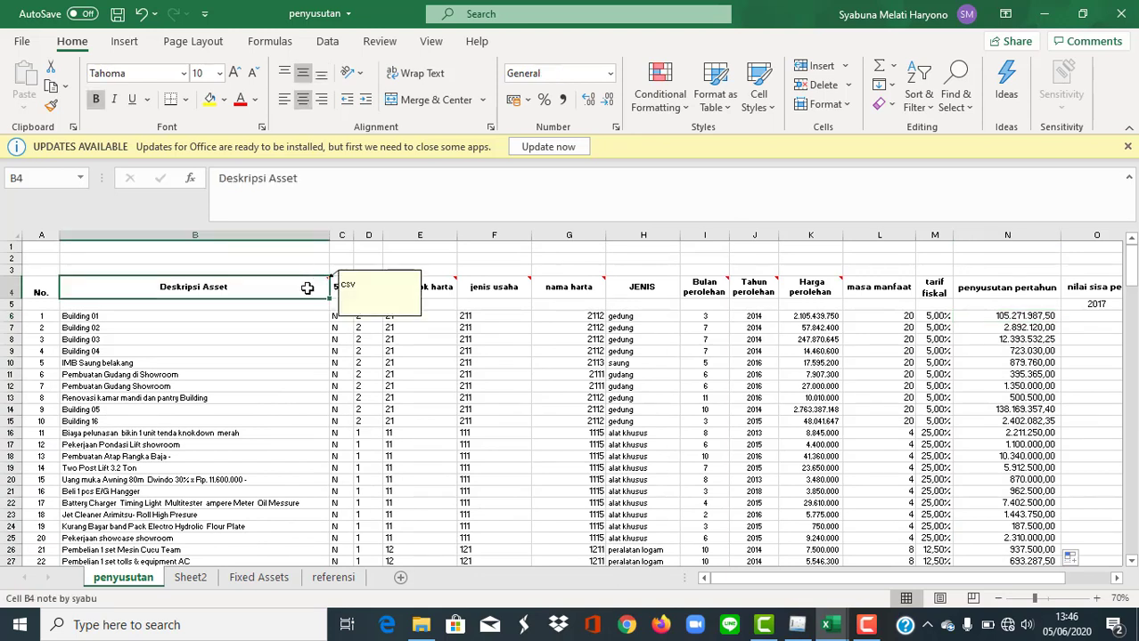
{"action": "left_click", "coordinate": [905, 100]}
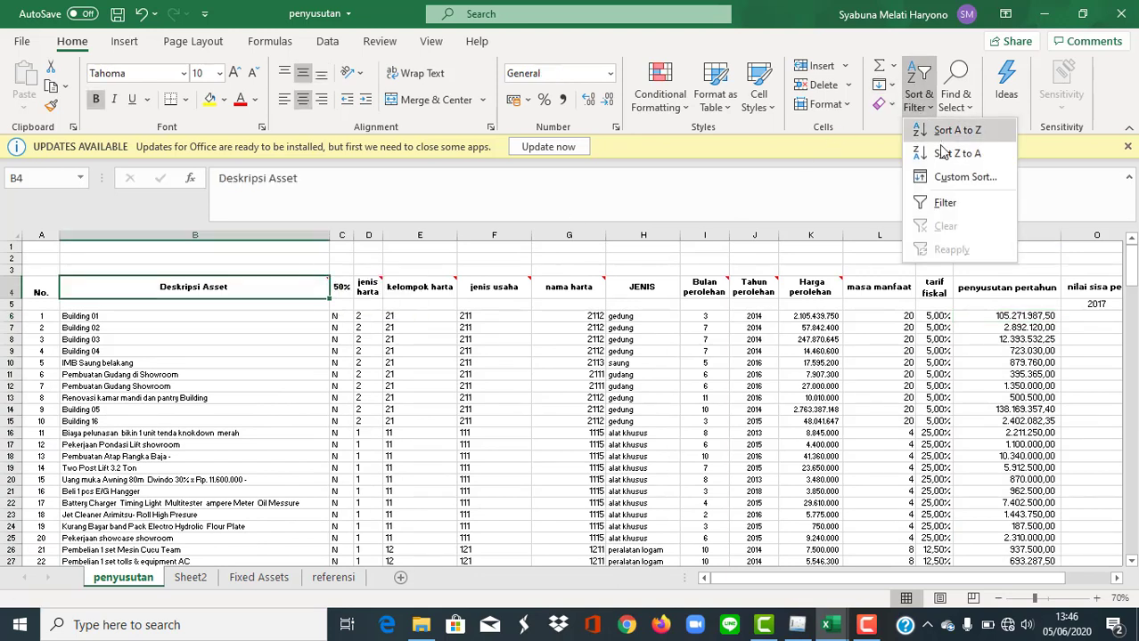
{"action": "left_click", "coordinate": [944, 207]}
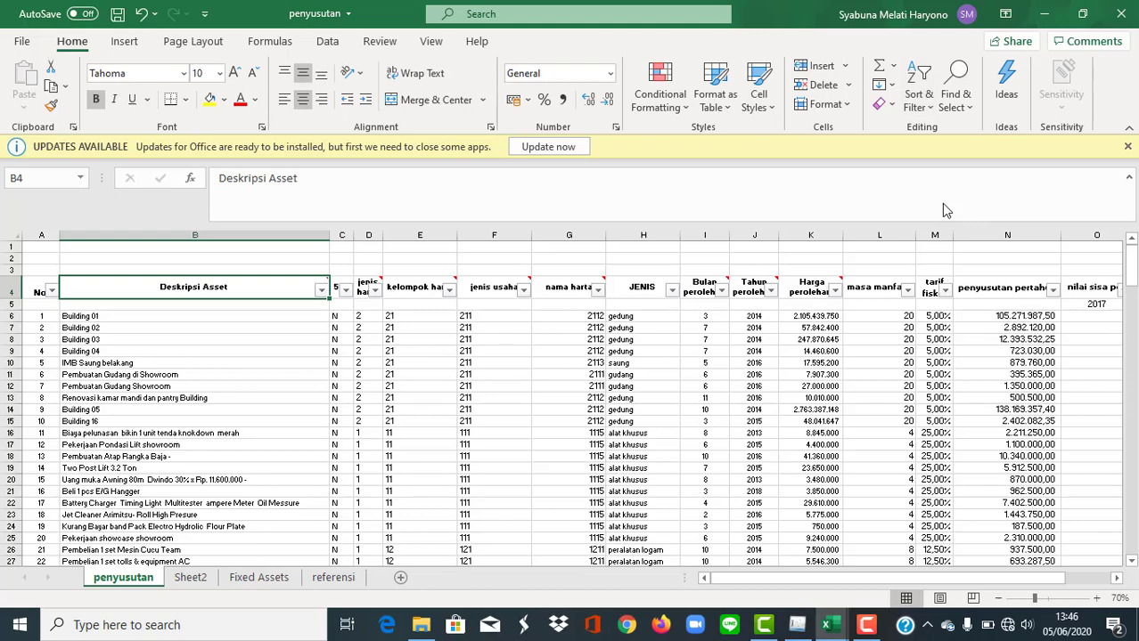
{"action": "left_click", "coordinate": [345, 290]}
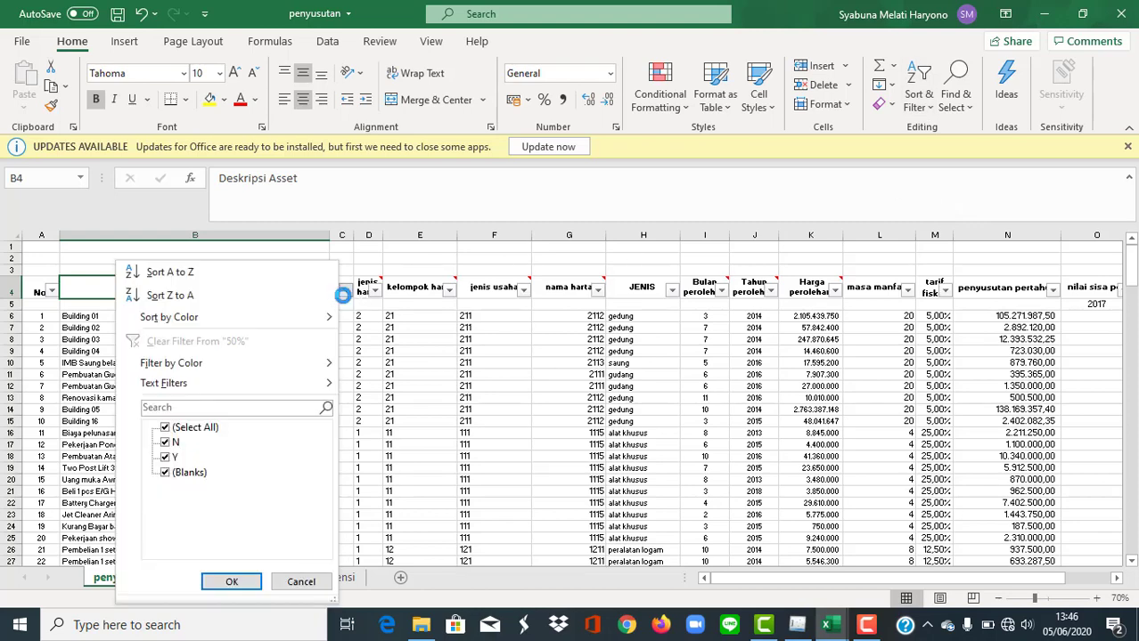
{"action": "left_click", "coordinate": [196, 429]}
{"action": "left_click", "coordinate": [166, 458]}
{"action": "left_click", "coordinate": [225, 580]}
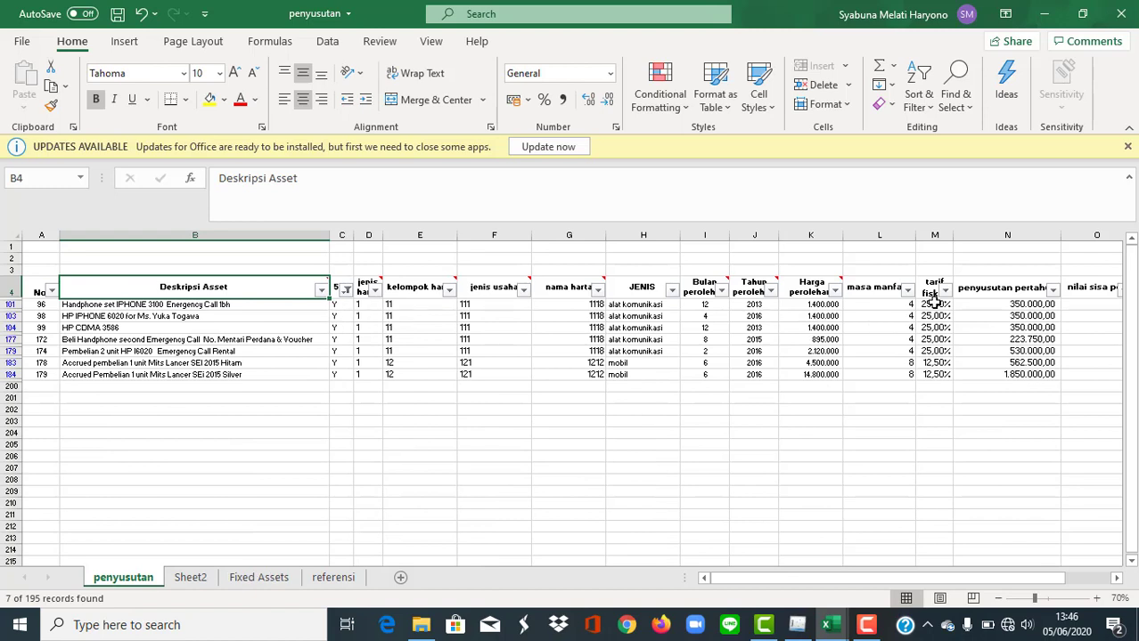
- Change N101 to =K101*M101*50%, copy it to the other filtered assets through row 184, and clear the filter
{"action": "left_click", "coordinate": [989, 303]}
{"action": "left_click", "coordinate": [728, 206]}
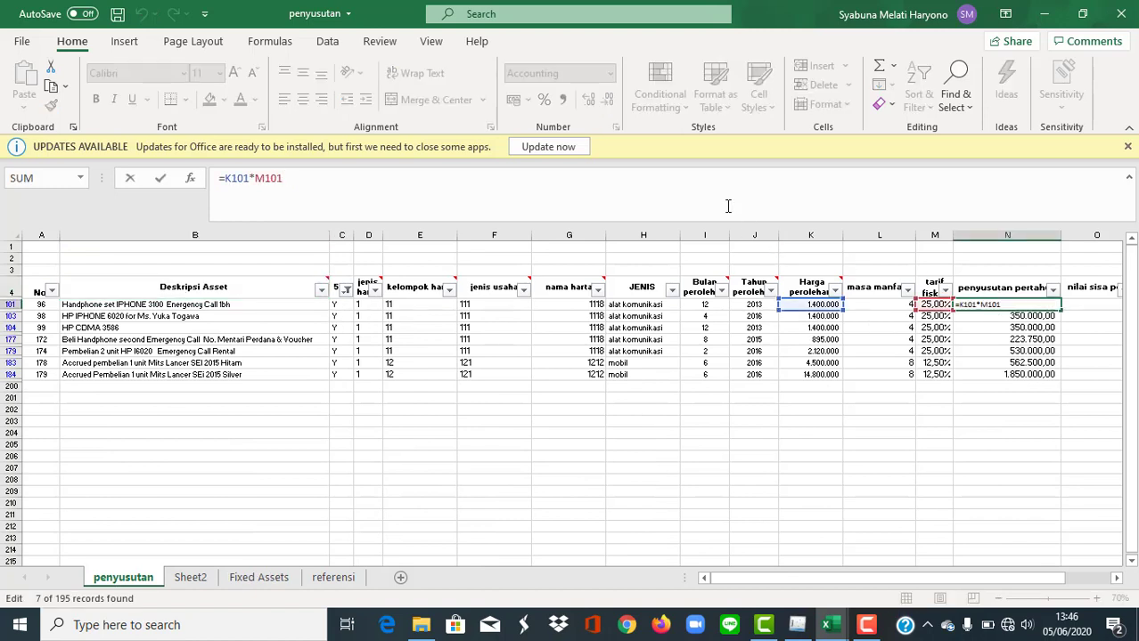
{"action": "type", "text": "*"}
{"action": "key", "text": "Return"}
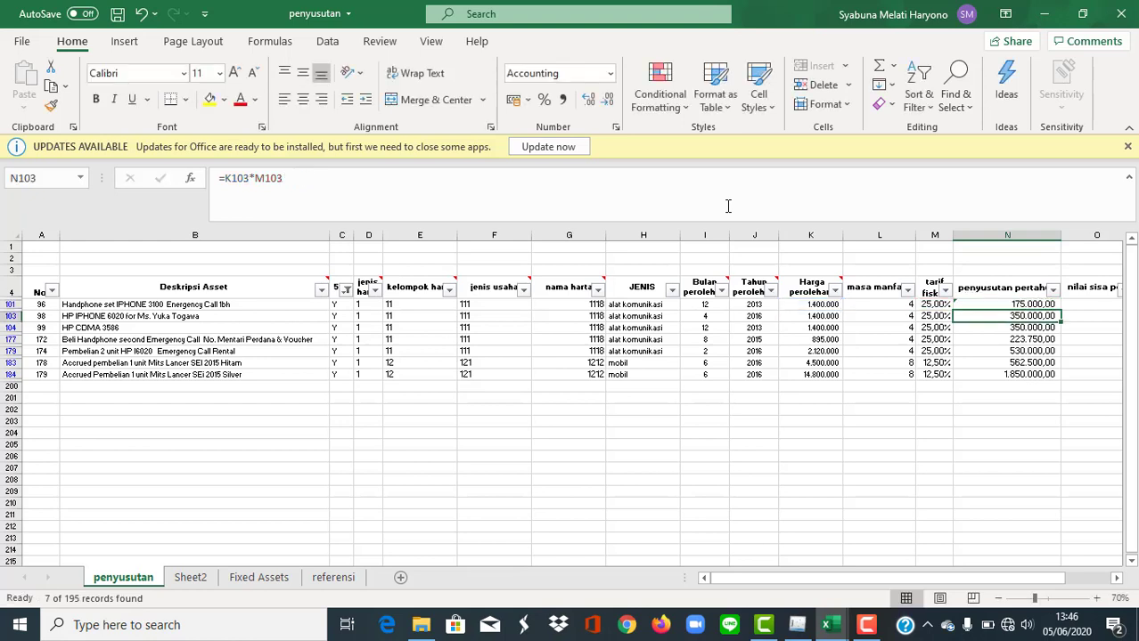
{"action": "left_click", "coordinate": [1031, 305]}
{"action": "left_click_drag", "start_coordinate": [1060, 310], "coordinate": [1062, 378]}
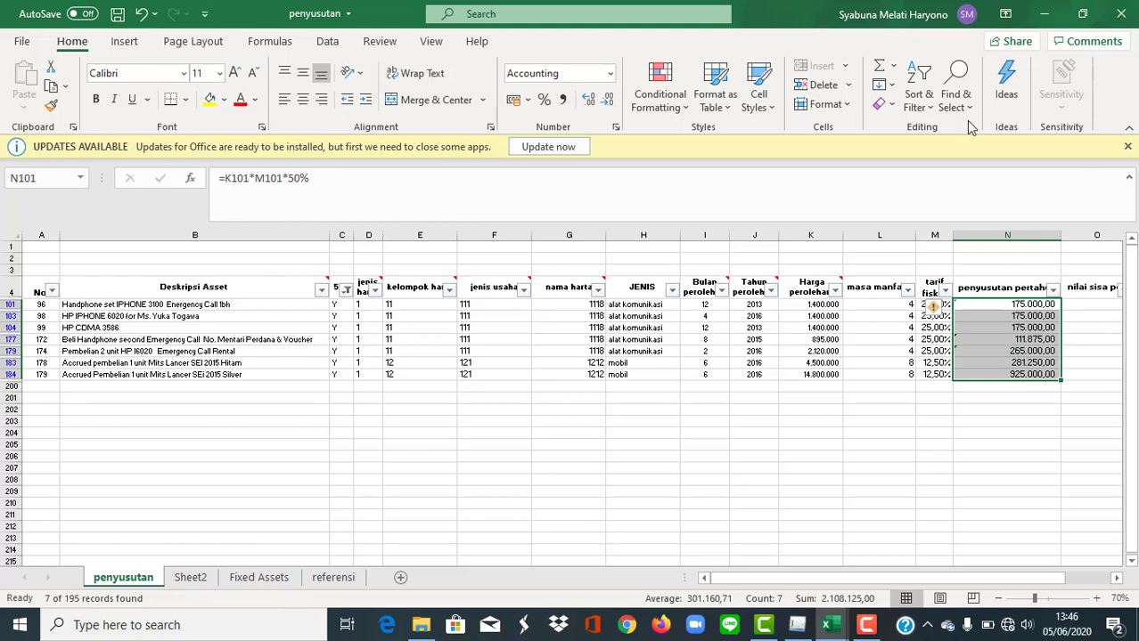
{"action": "left_click", "coordinate": [919, 99]}
{"action": "left_click", "coordinate": [936, 227]}
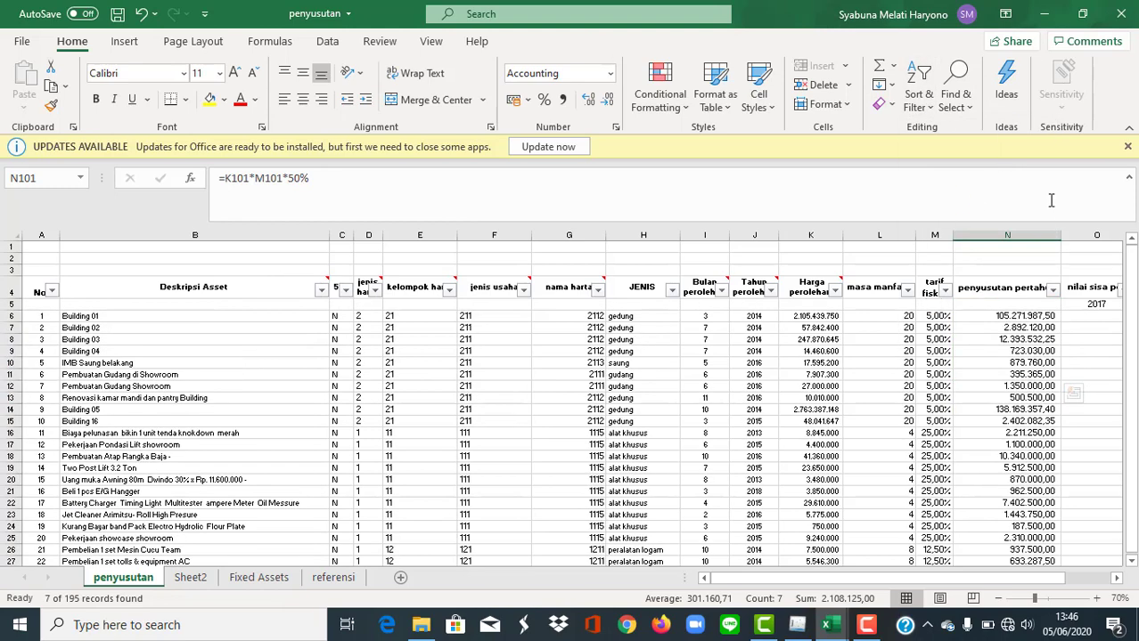
- Enter =I6-1 in Q6 to calculate the bulan berakhir and fill it down to row 198
{"action": "left_click_drag", "start_coordinate": [851, 580], "coordinate": [905, 585]}
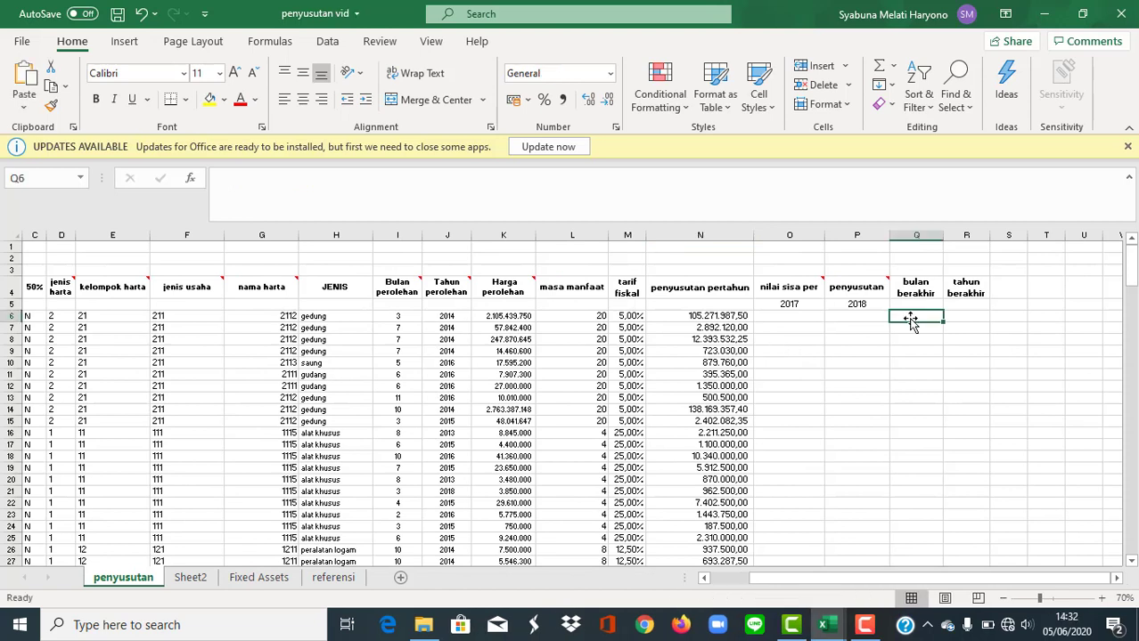
{"action": "type", "text": "="}
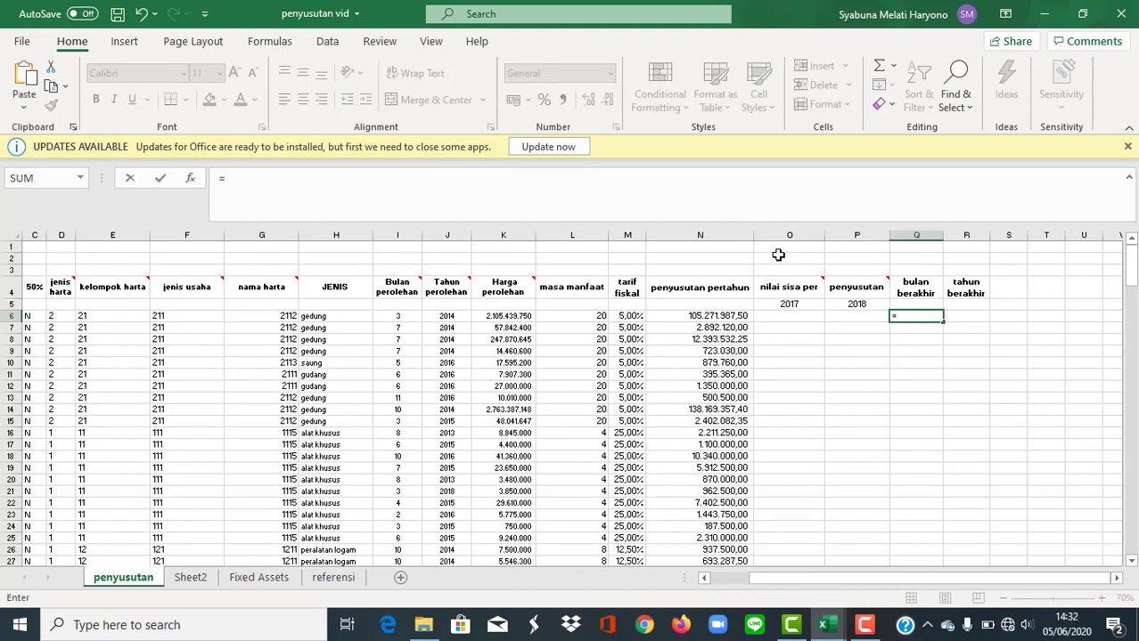
{"action": "left_click", "coordinate": [404, 317]}
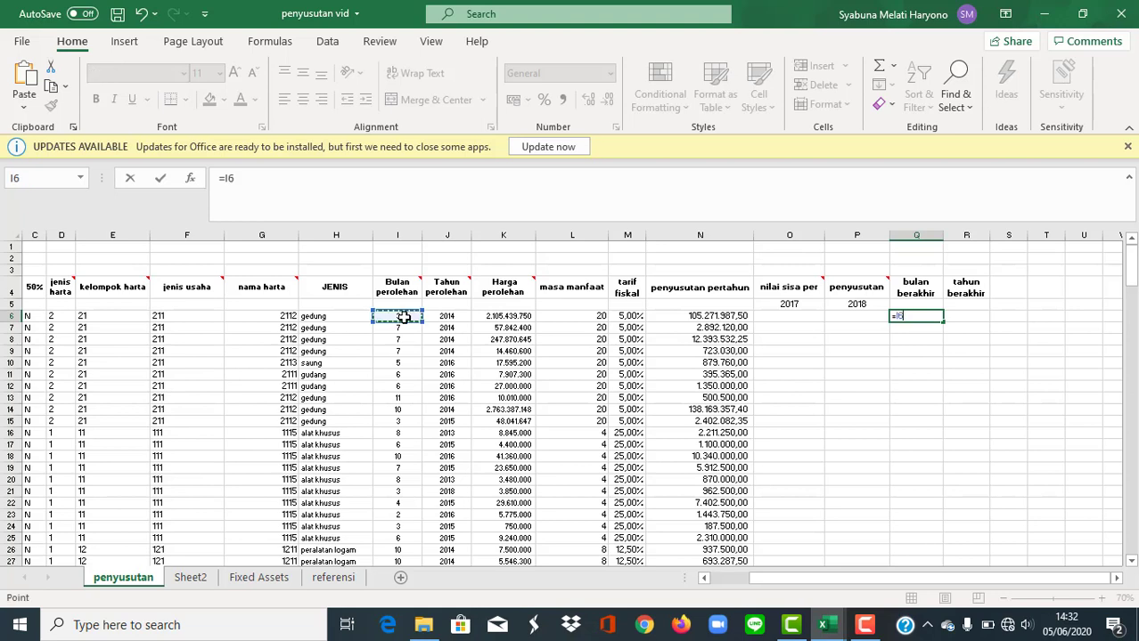
{"action": "type", "text": "-1"}
{"action": "key", "text": "Return"}
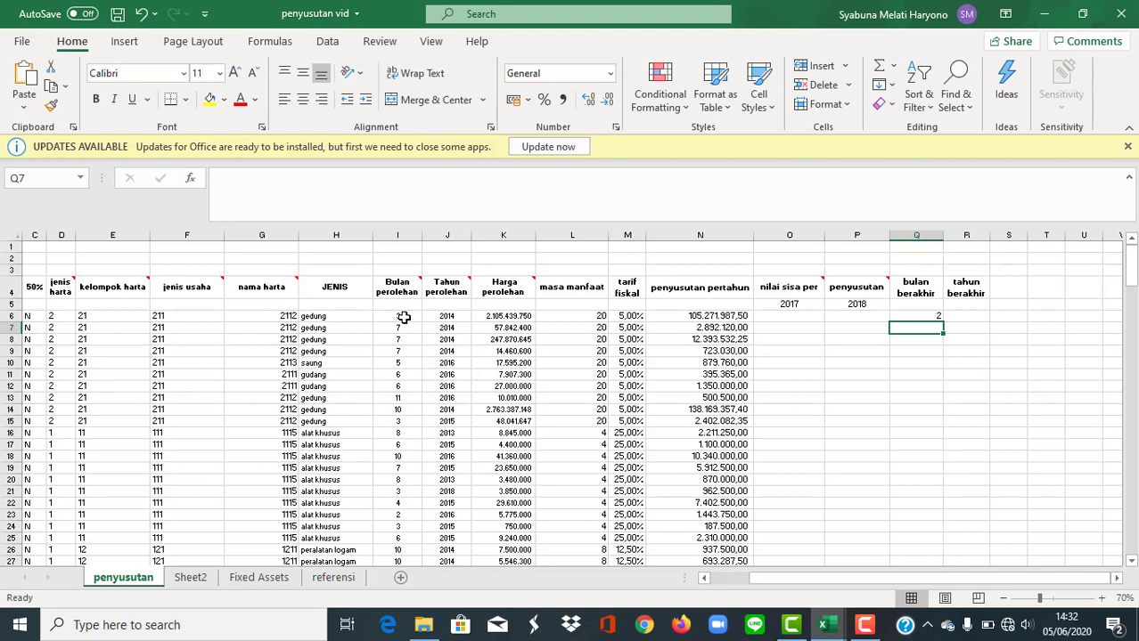
{"action": "left_click", "coordinate": [910, 313]}
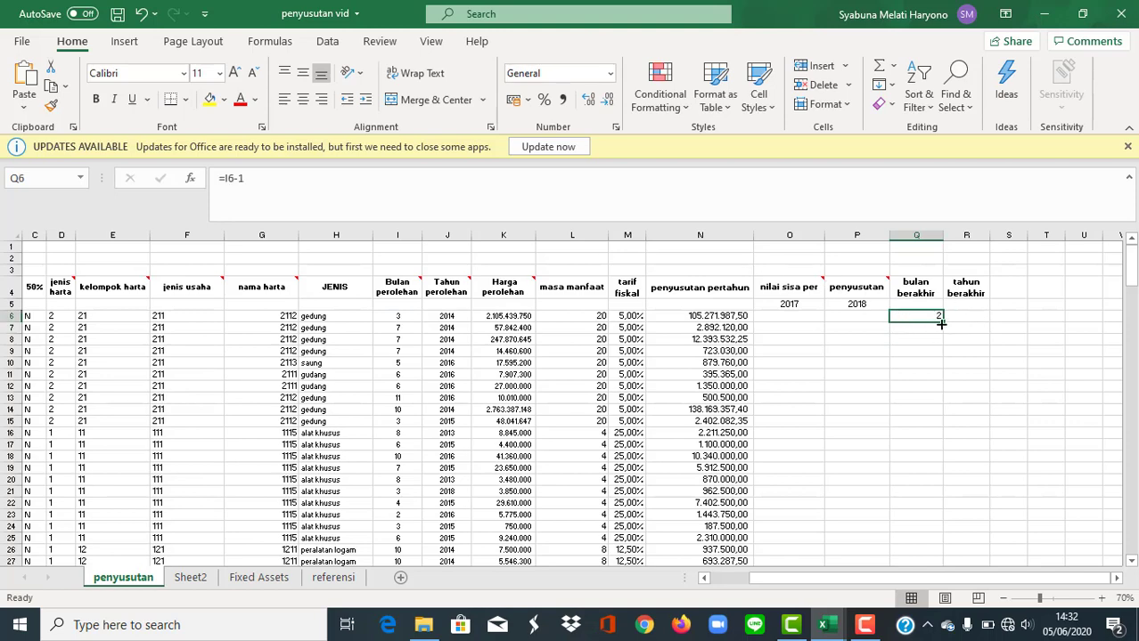
{"action": "left_click_drag", "start_coordinate": [942, 321], "coordinate": [928, 534]}
{"action": "left_click_drag", "start_coordinate": [1132, 532], "coordinate": [1130, 263]}
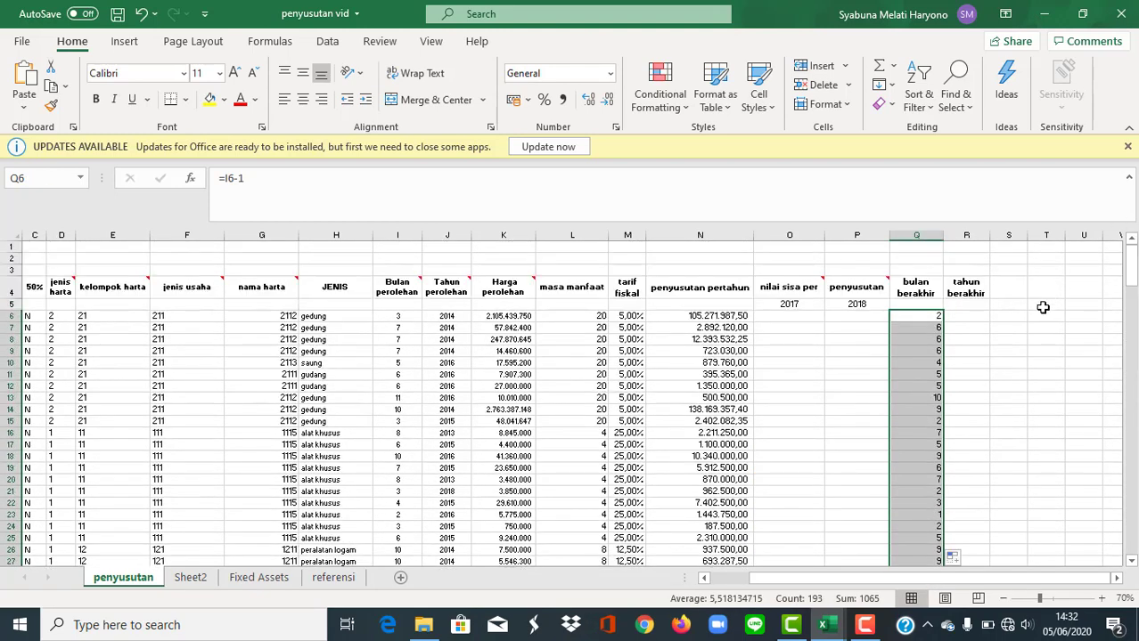
- Enter =J6+L6 in R6 to calculate the tahun berakhir and fill it down to row 198
{"action": "left_click", "coordinate": [975, 316]}
{"action": "type", "text": "="}
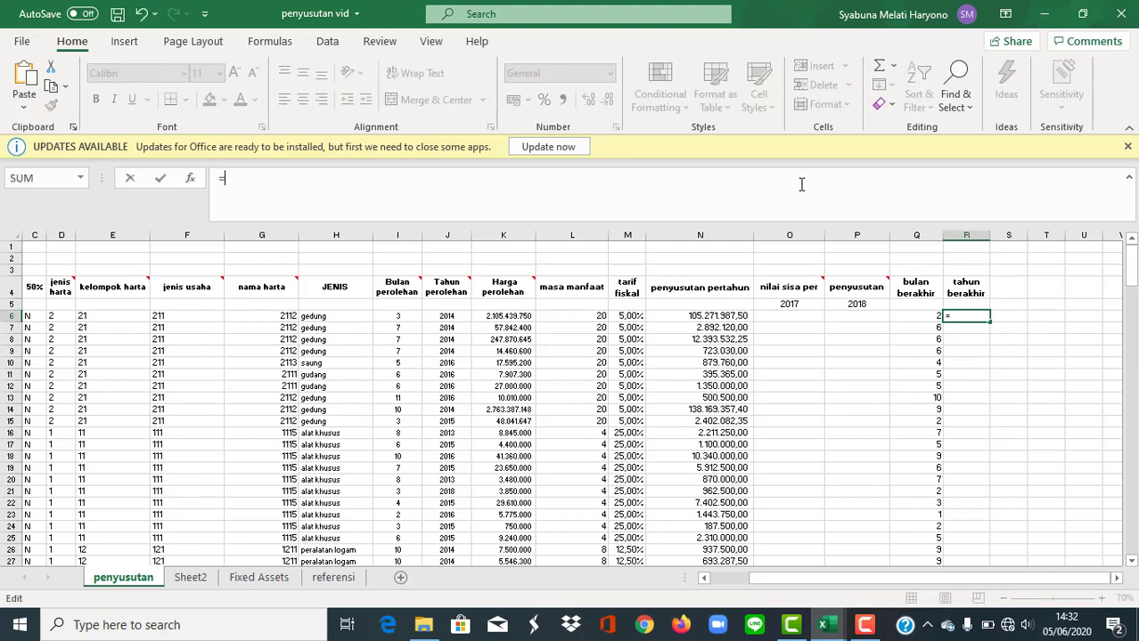
{"action": "left_click", "coordinate": [462, 317]}
{"action": "type", "text": "+"}
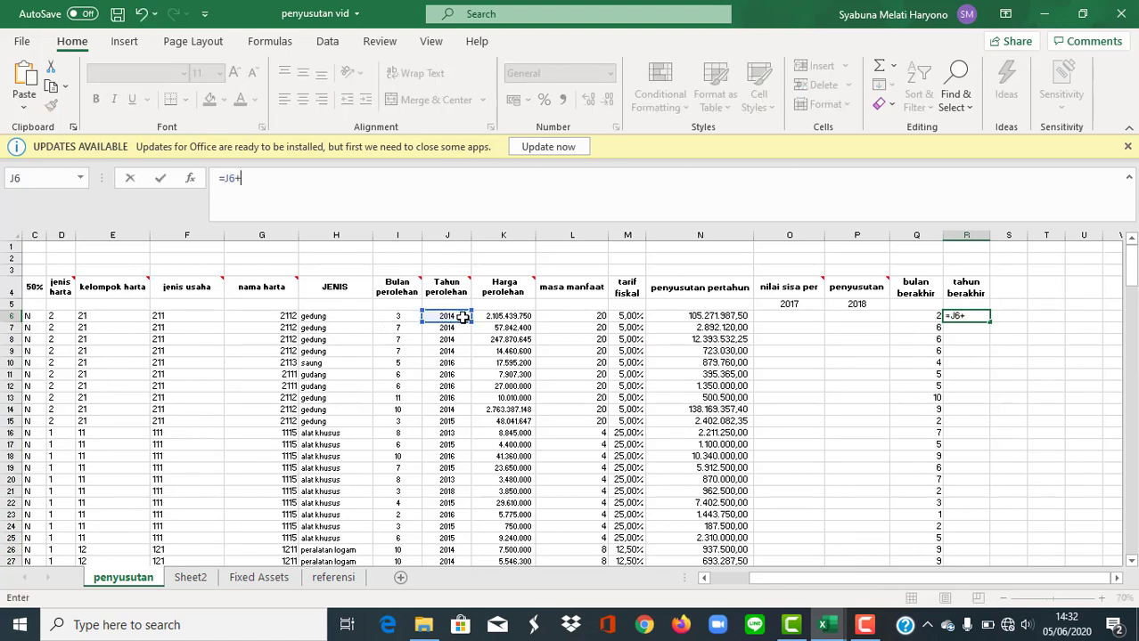
{"action": "left_click", "coordinate": [602, 318]}
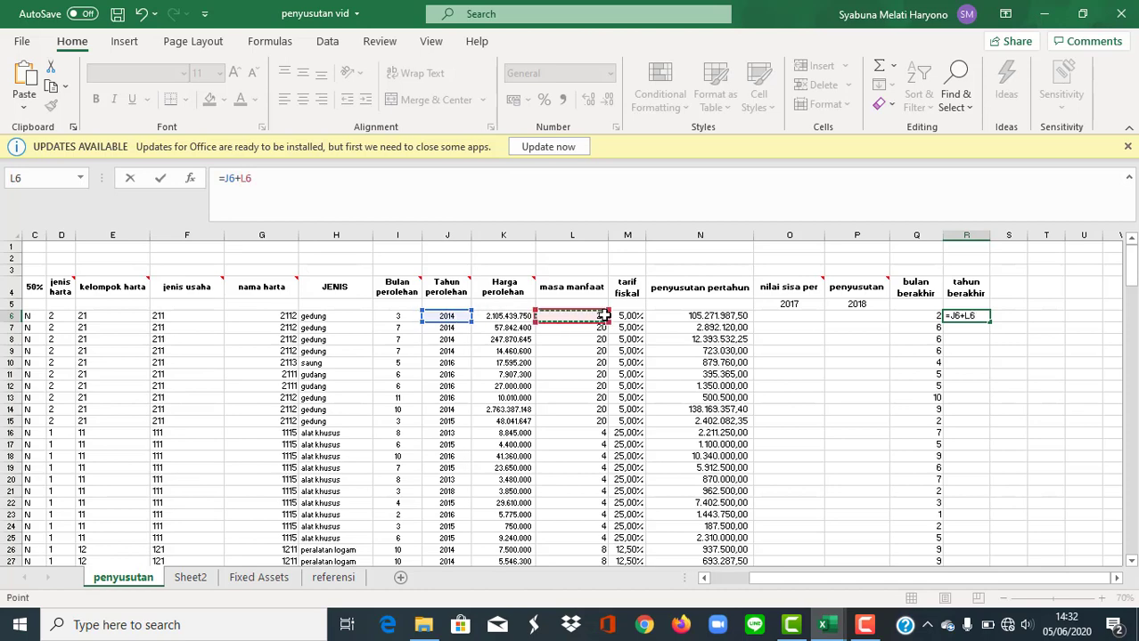
{"action": "key", "text": "Return"}
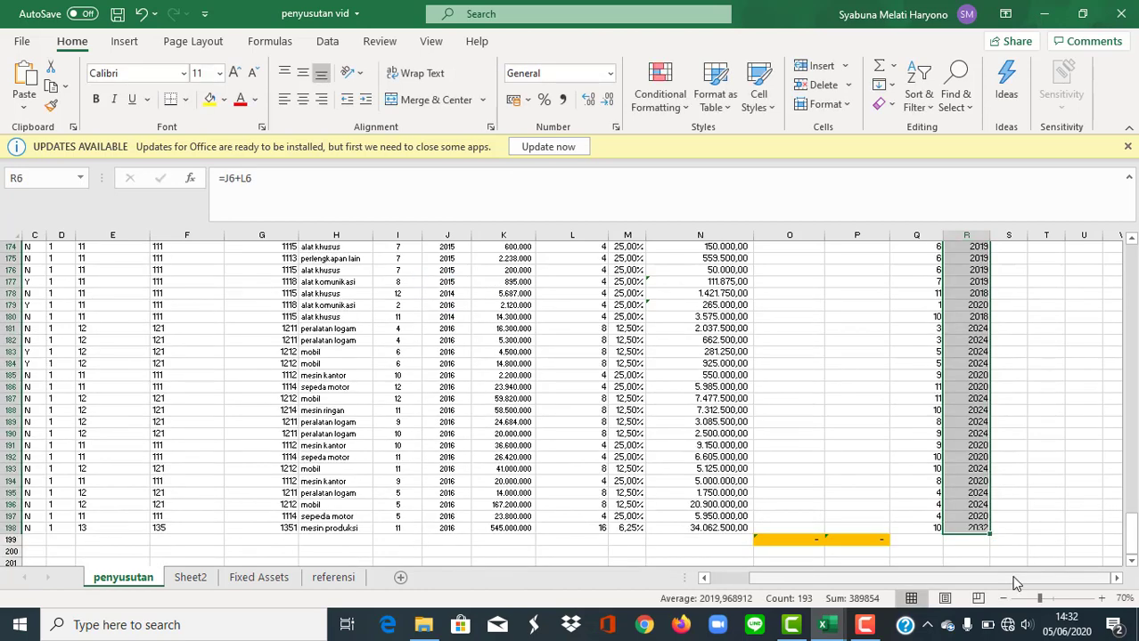
{"action": "left_click_drag", "start_coordinate": [1014, 582], "coordinate": [969, 581]}
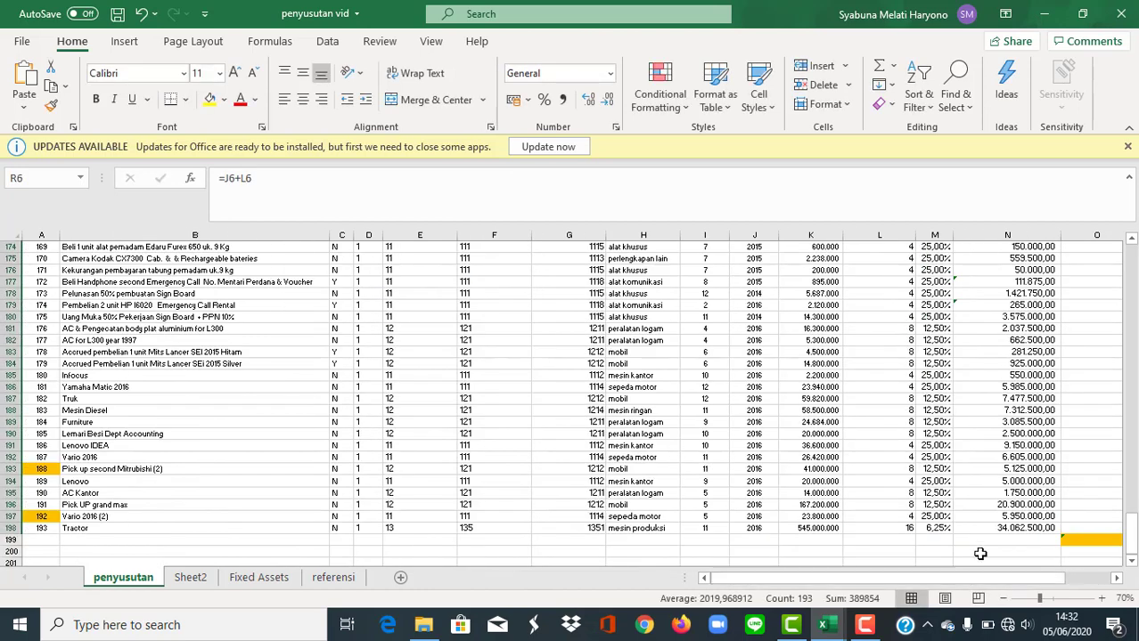
{"action": "left_click_drag", "start_coordinate": [1131, 517], "coordinate": [1130, 245]}
- Start the nilai sisa formula in O6 with =IF($P$5=J6;K6; so assets acquired in the depreciation year return their acquisition price
{"action": "left_click_drag", "start_coordinate": [986, 579], "coordinate": [1028, 576]}
{"action": "left_click", "coordinate": [809, 314]}
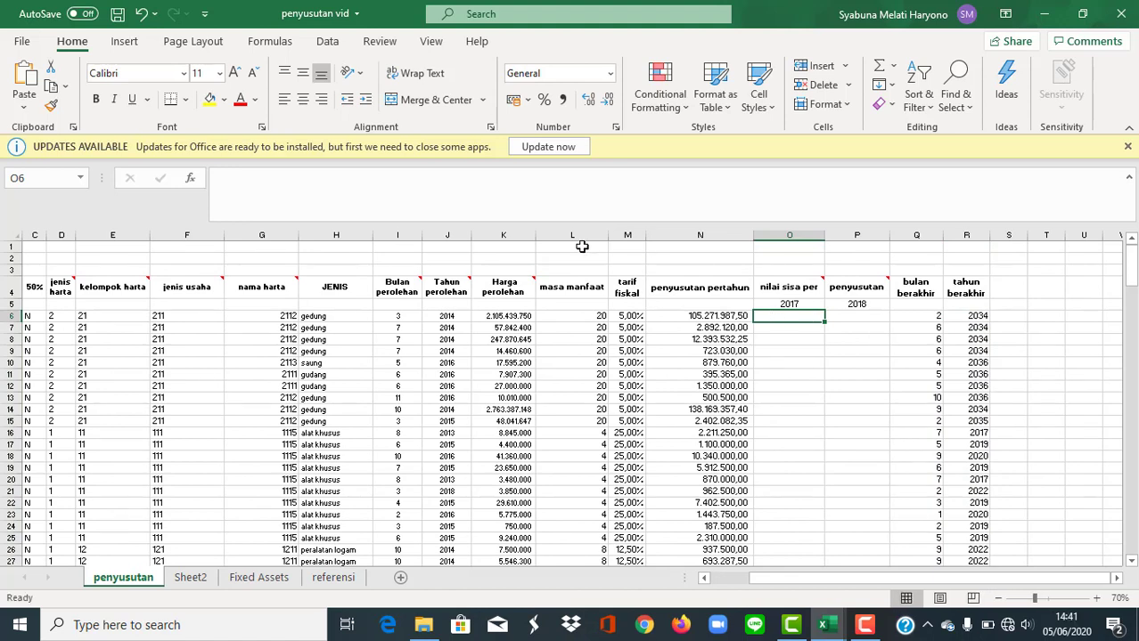
{"action": "left_click", "coordinate": [613, 194]}
{"action": "type", "text": "="}
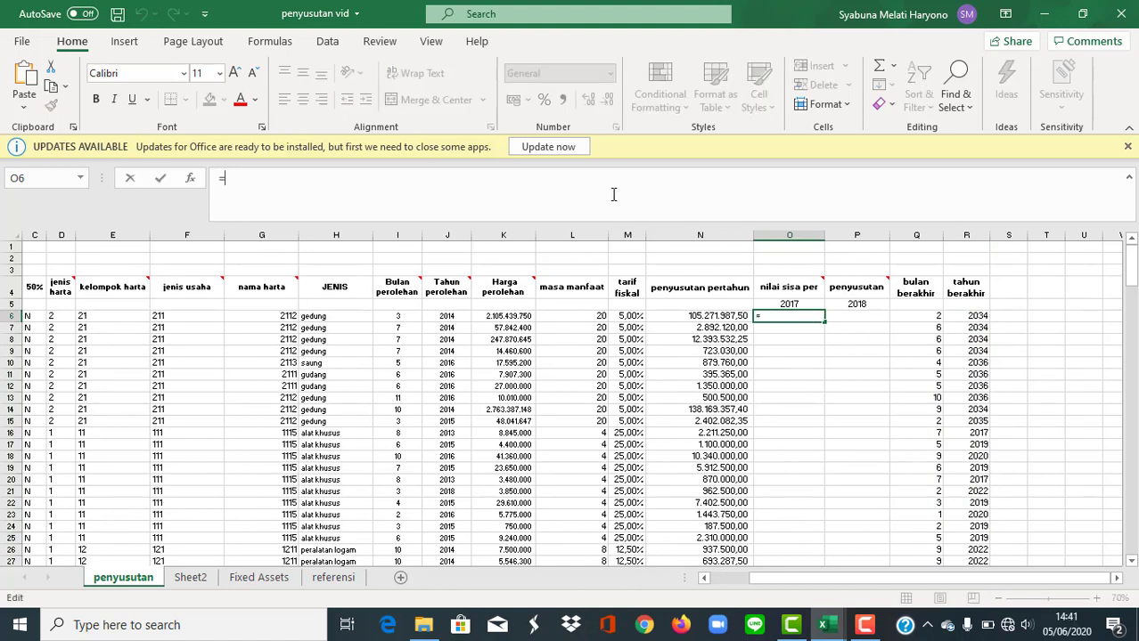
{"action": "type", "text": "IF("}
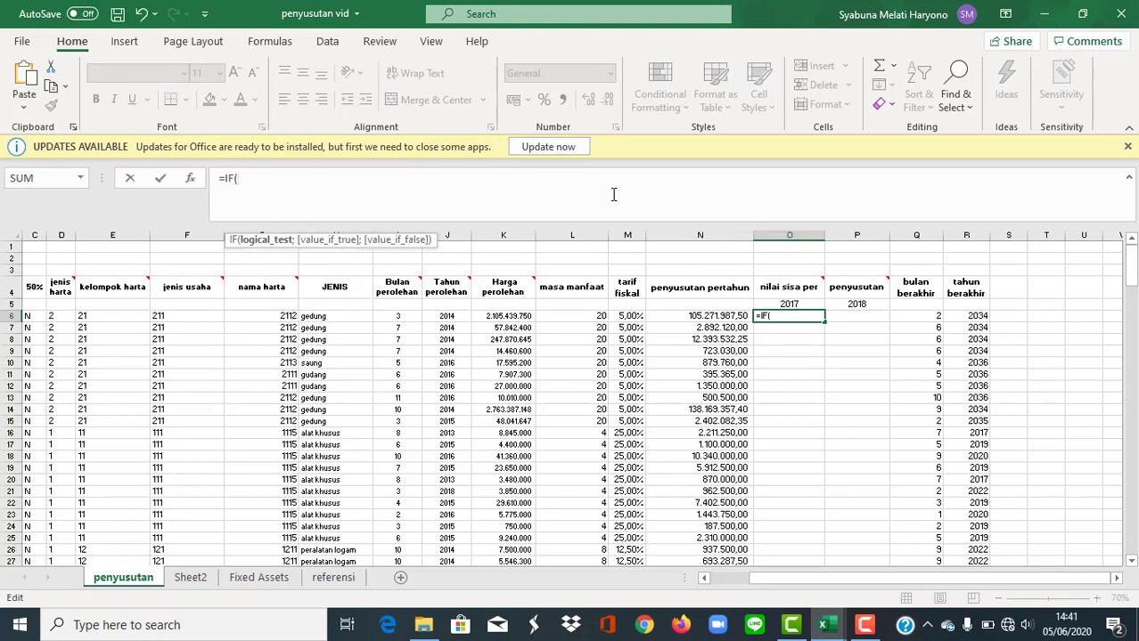
{"action": "left_click", "coordinate": [852, 303]}
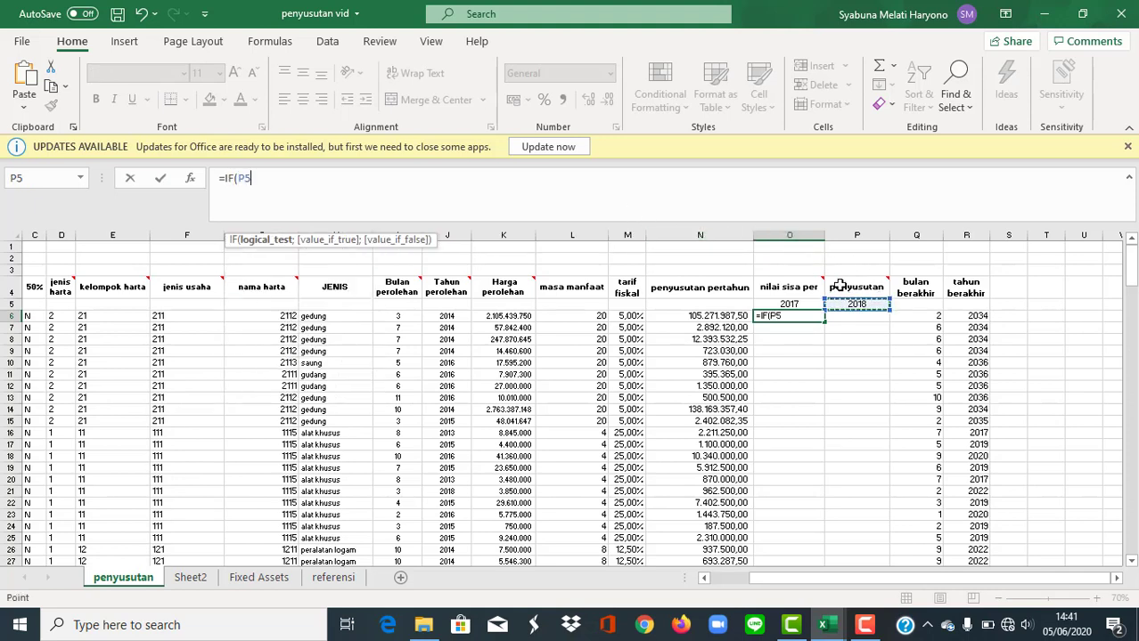
{"action": "key", "text": "F4"}
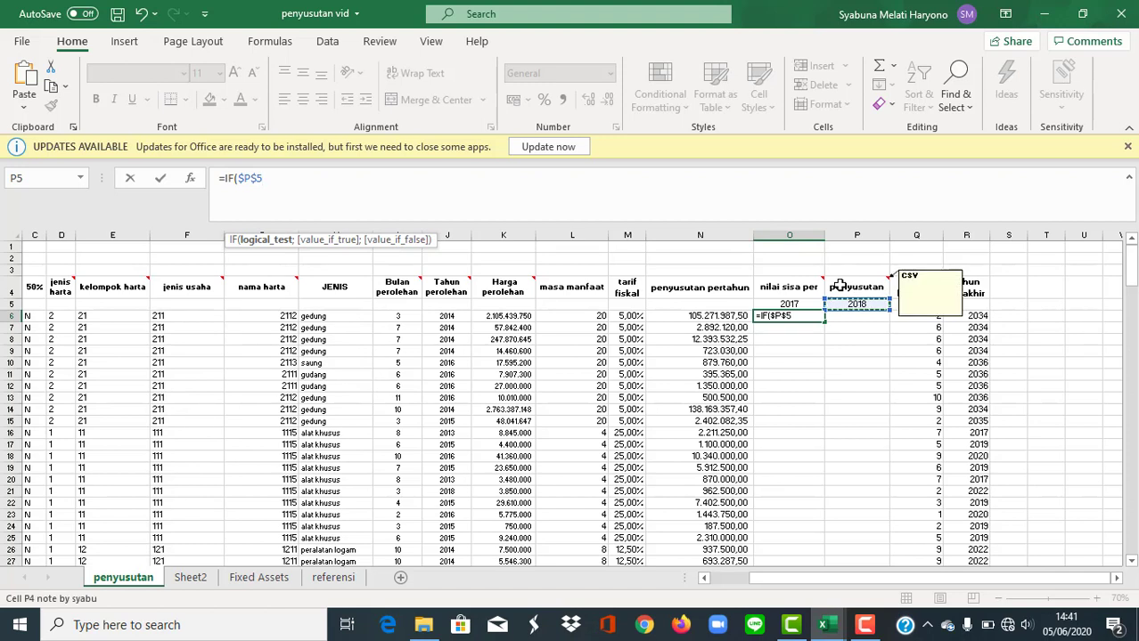
{"action": "type", "text": "="}
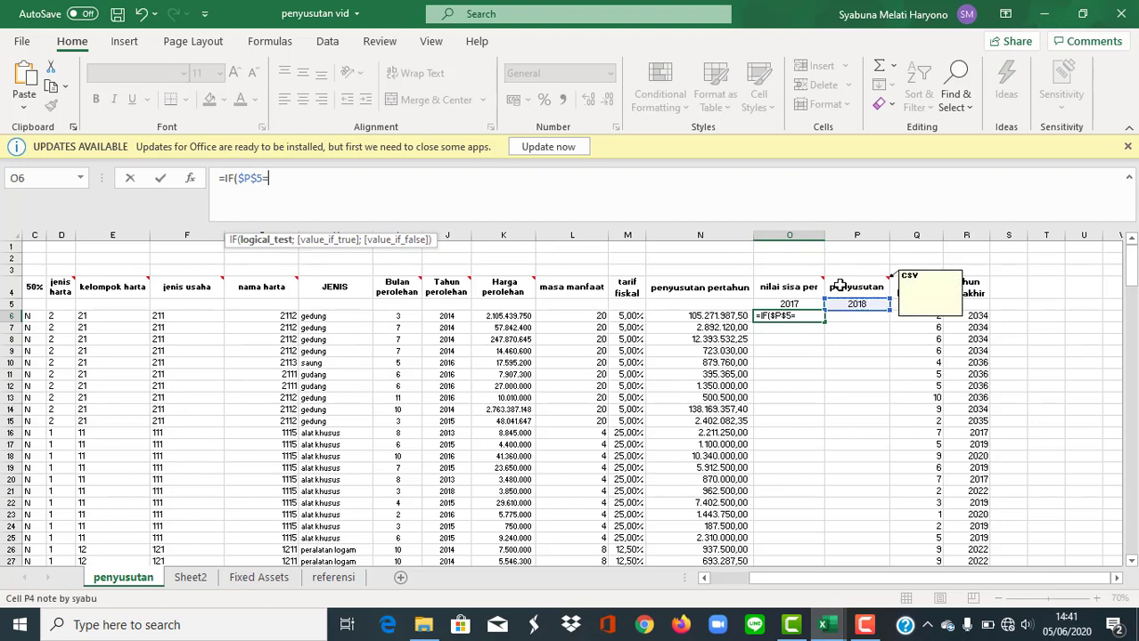
{"action": "left_click", "coordinate": [458, 315]}
{"action": "type", "text": ";"}
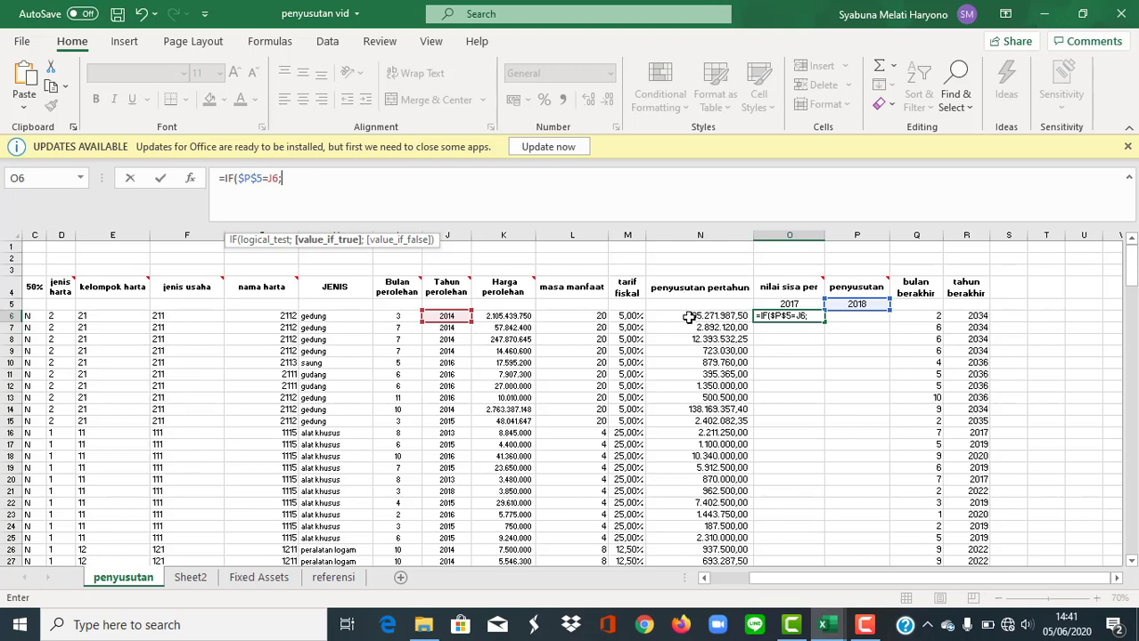
{"action": "left_click", "coordinate": [521, 316]}
{"action": "type", "text": ";"}
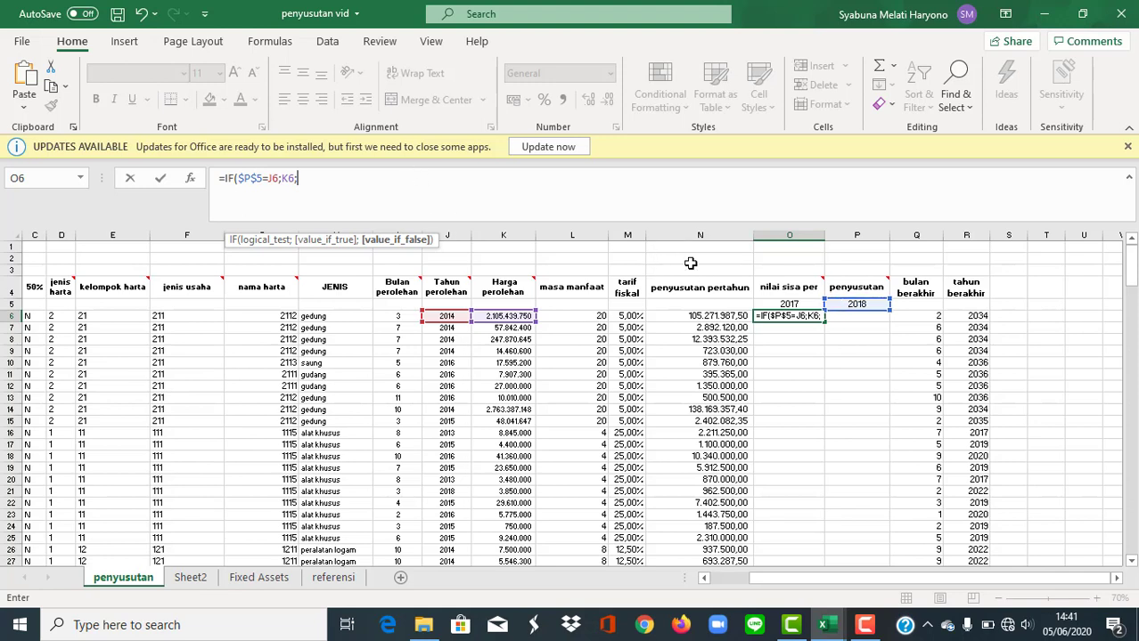
- Nest a second IF in the O6 formula with the condition $P$5-J6<L6 to compare the asset's age with its masa manfaat
{"action": "type", "text": "IF("}
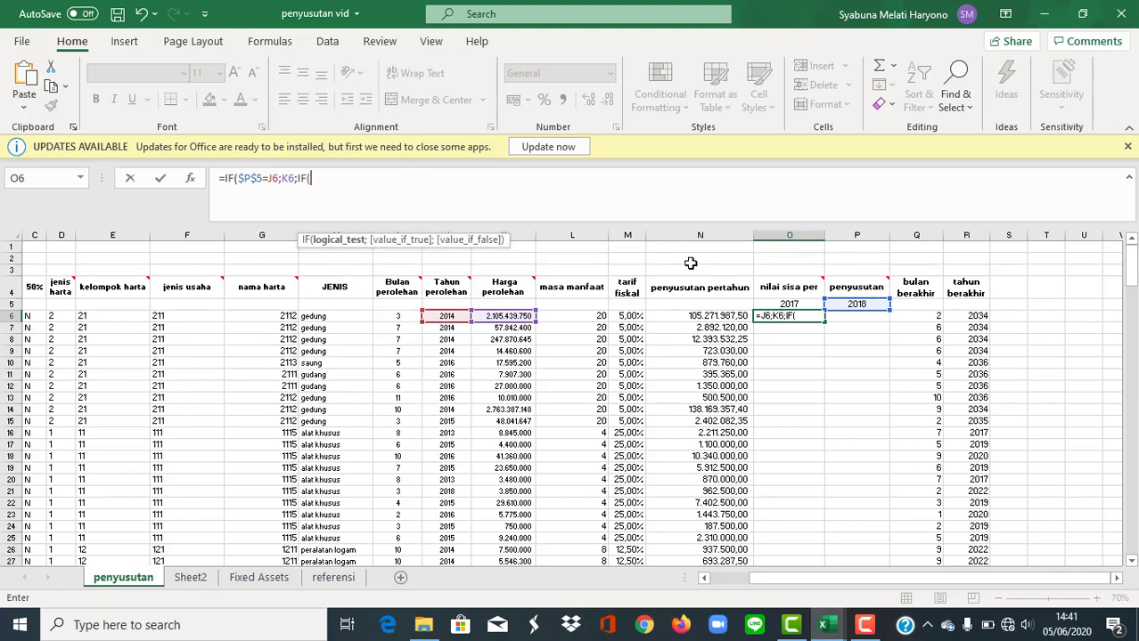
{"action": "left_click", "coordinate": [853, 305]}
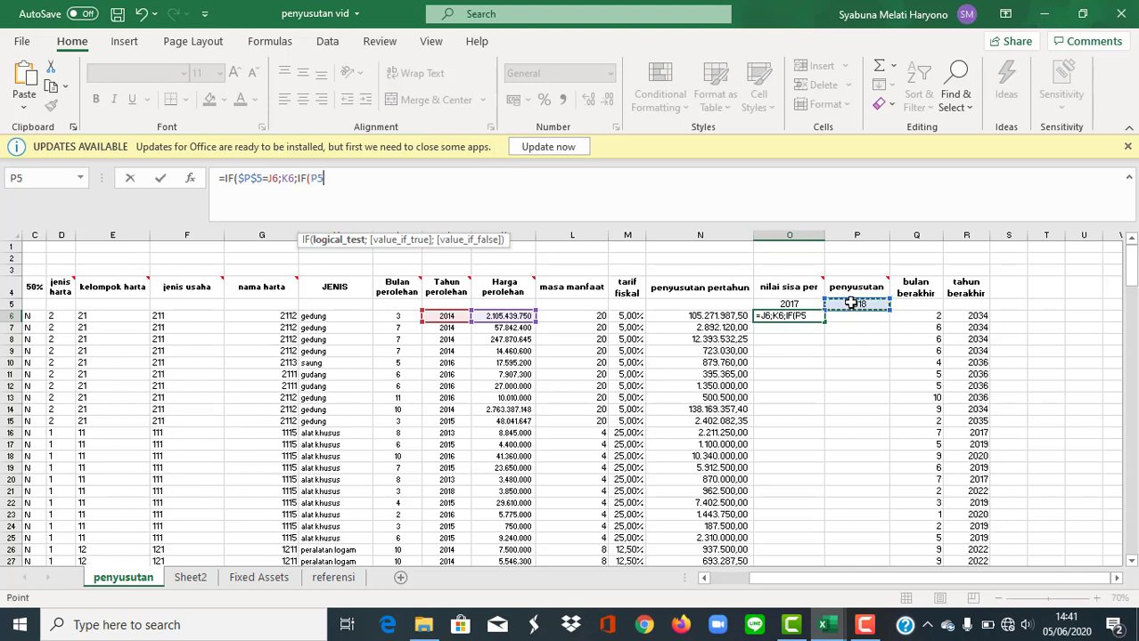
{"action": "key", "text": "F4"}
{"action": "type", "text": "-"}
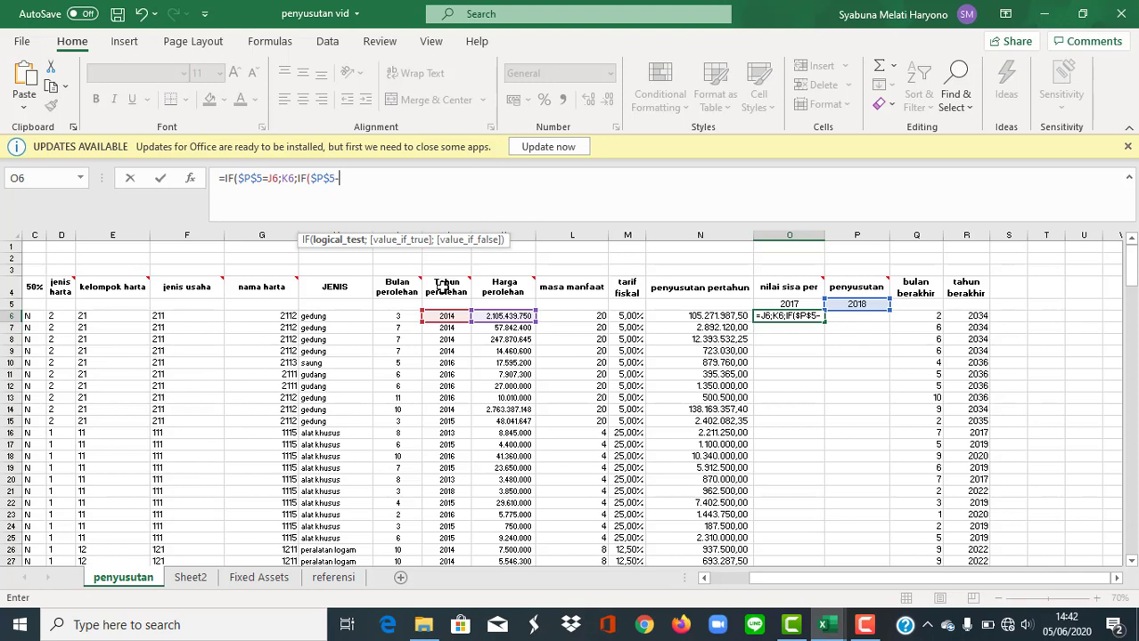
{"action": "left_click", "coordinate": [440, 316]}
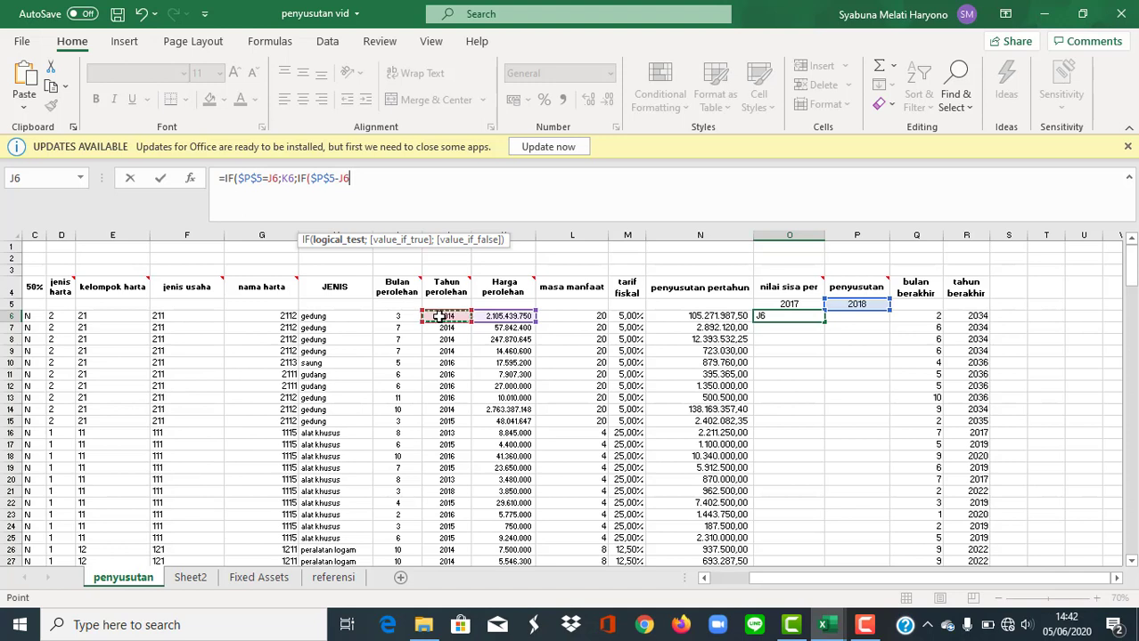
{"action": "type", "text": "<"}
{"action": "left_click", "coordinate": [599, 316]}
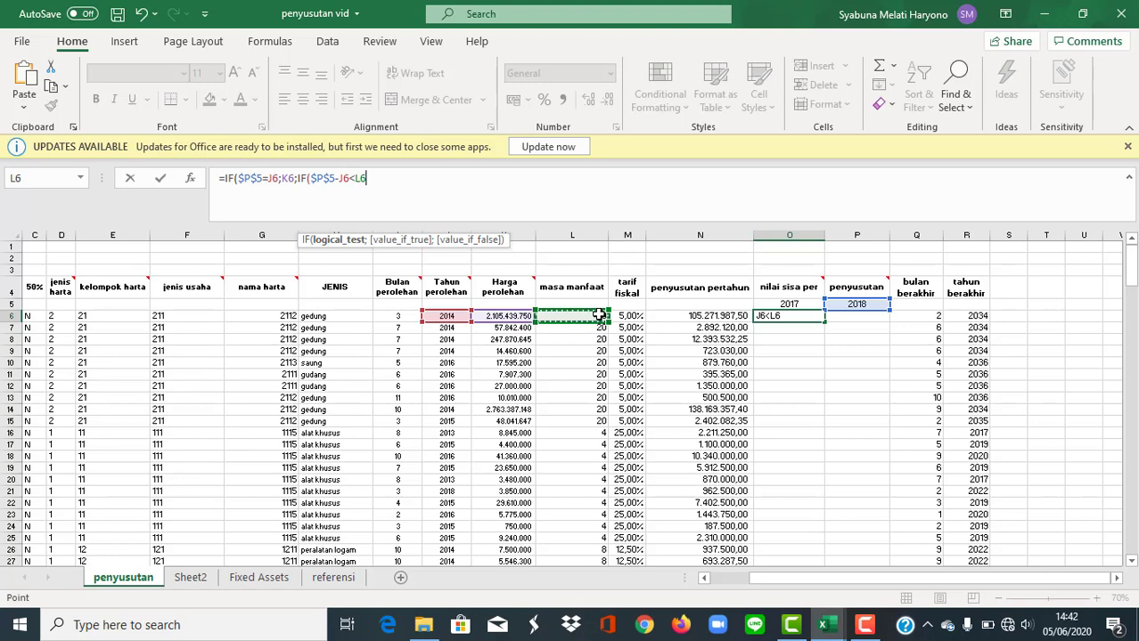
{"action": "type", "text": ";"}
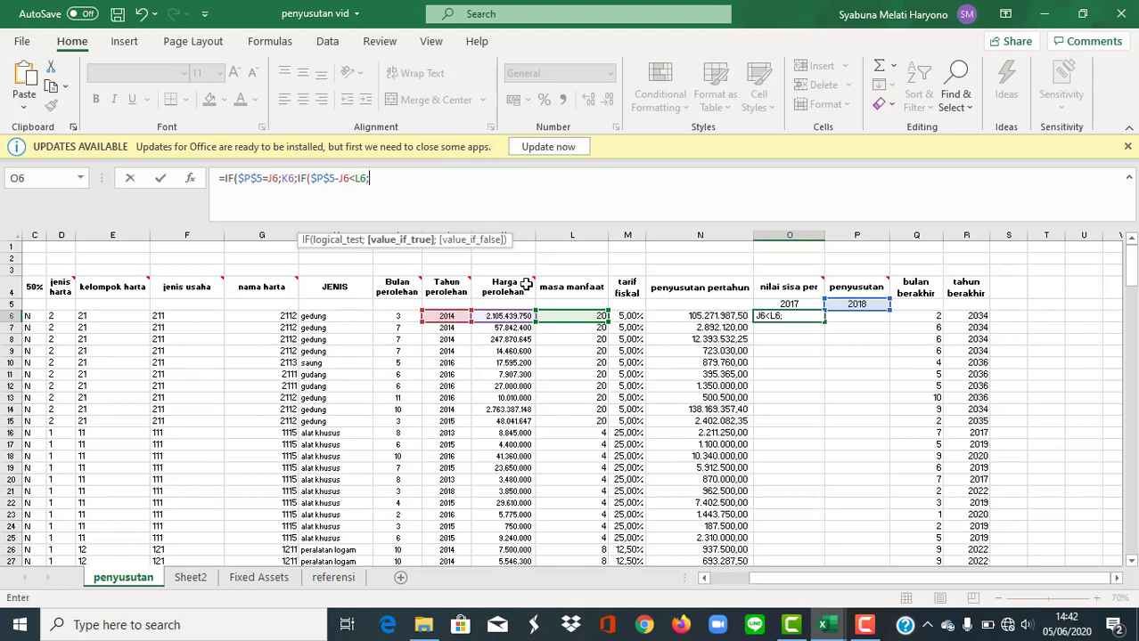
- Begin the second IF's true value as K6-((N6*(13-I6)/12)+( to subtract the first year's prorated depreciation
{"action": "left_click", "coordinate": [507, 316]}
{"action": "type", "text": "-(("}
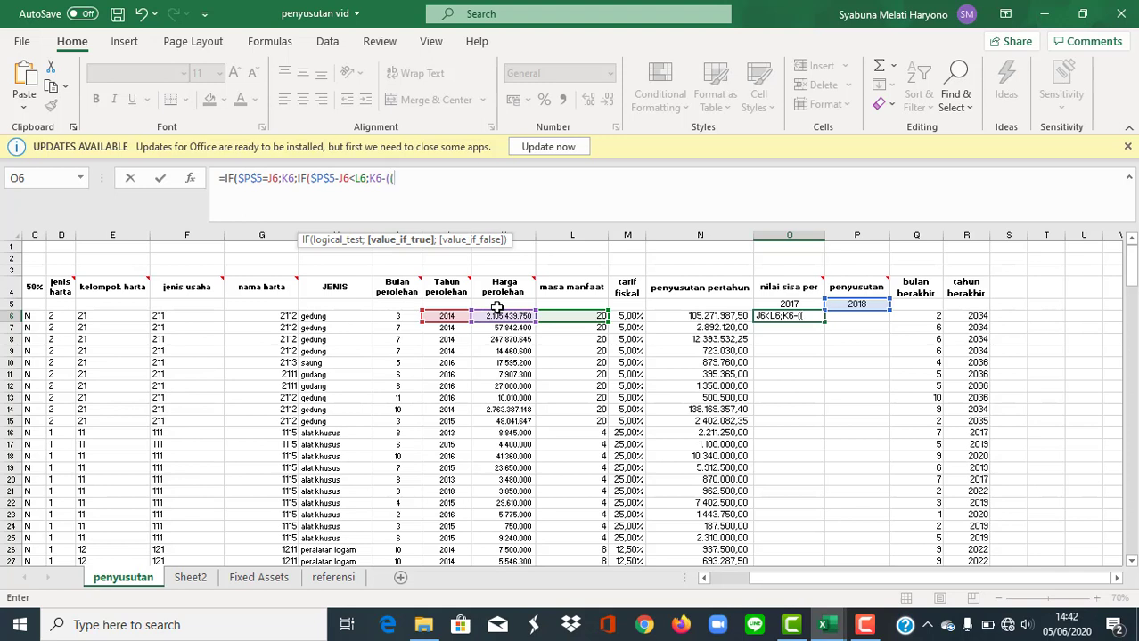
{"action": "left_click", "coordinate": [673, 315]}
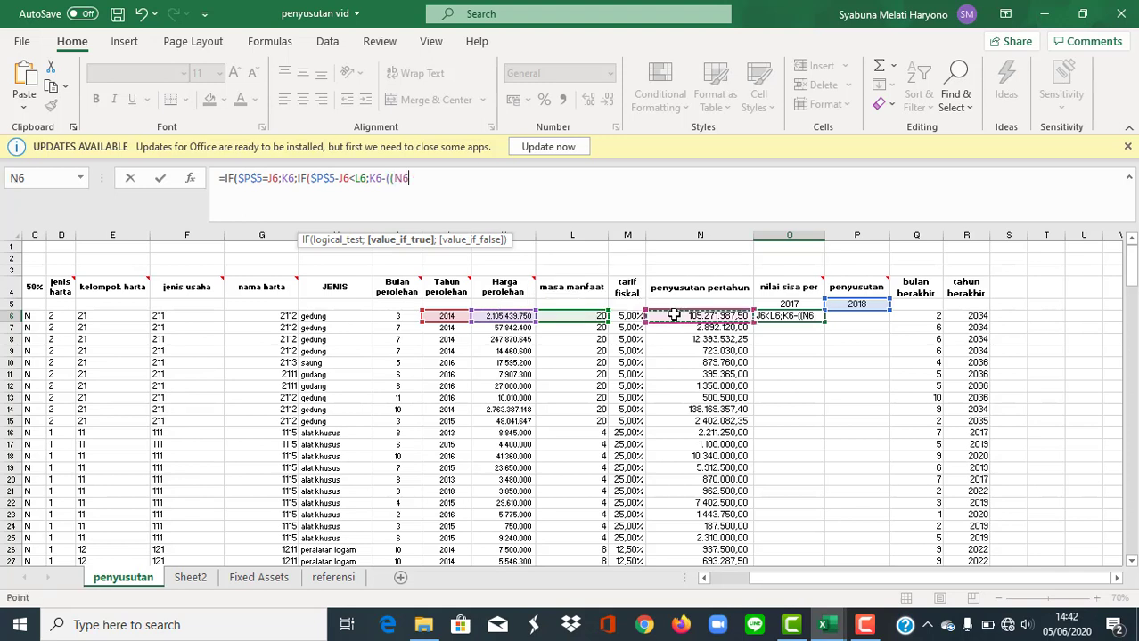
{"action": "type", "text": "*"}
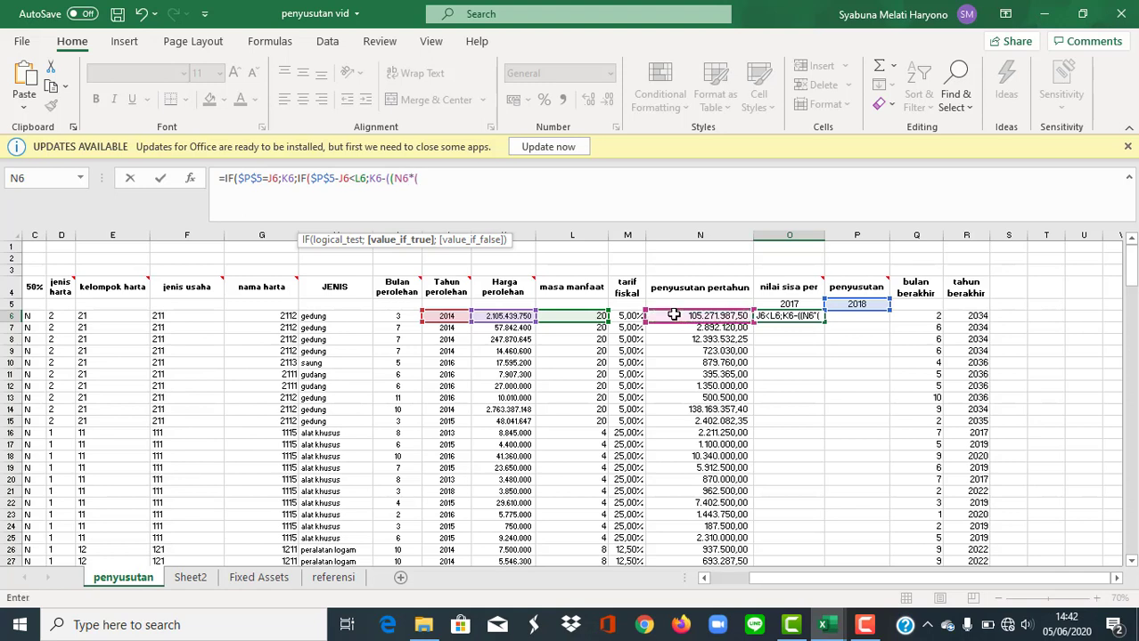
{"action": "type", "text": "(13-"}
{"action": "left_click", "coordinate": [392, 314]}
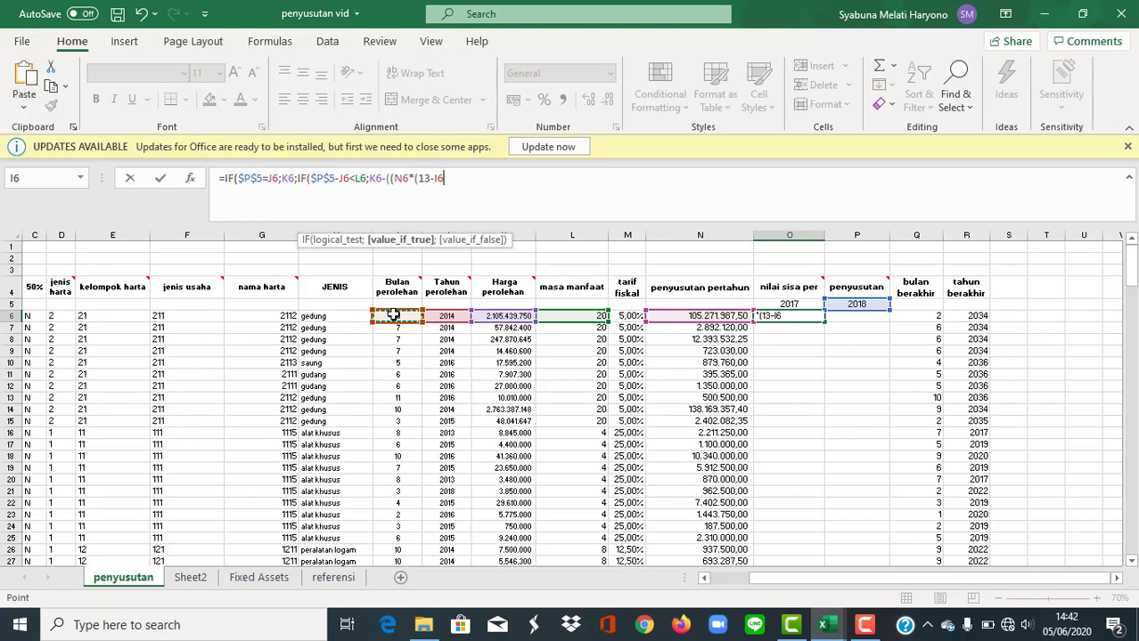
{"action": "type", "text": ")/12)+("}
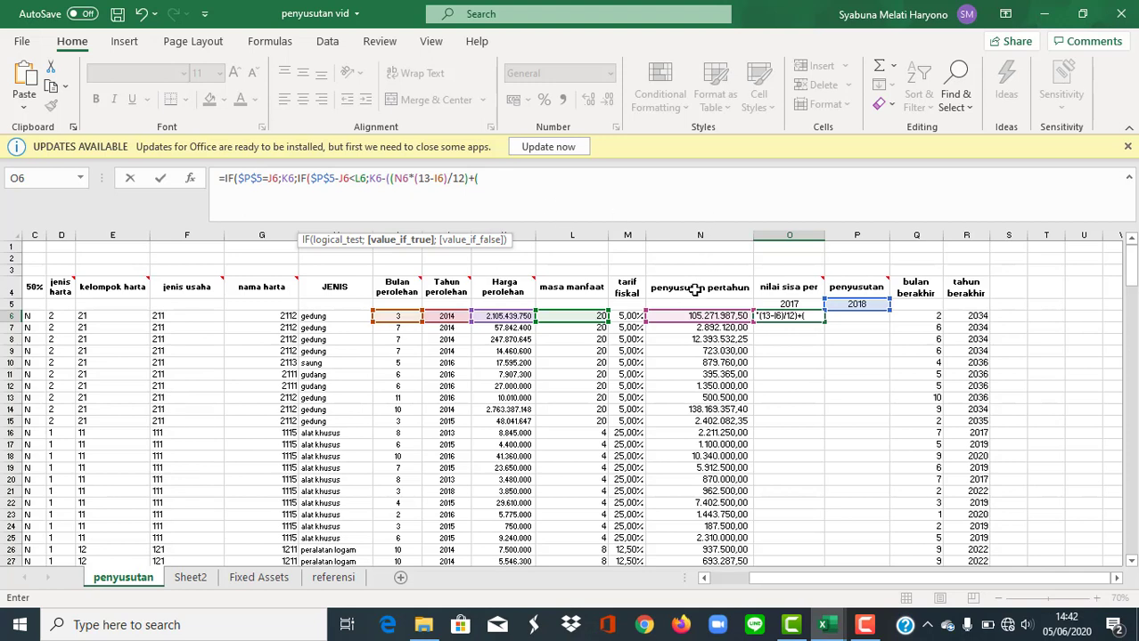
- Finish the second IF's true value with N6*($O$5-J6))) to subtract the full years' depreciation up to 2017
{"action": "left_click", "coordinate": [699, 316]}
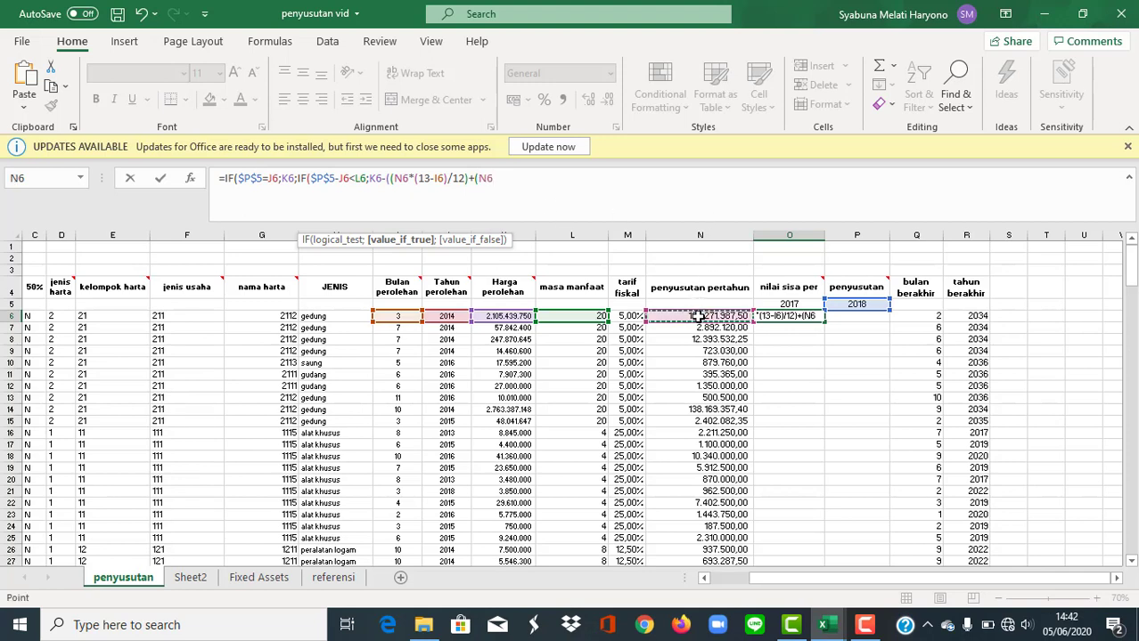
{"action": "type", "text": "*("}
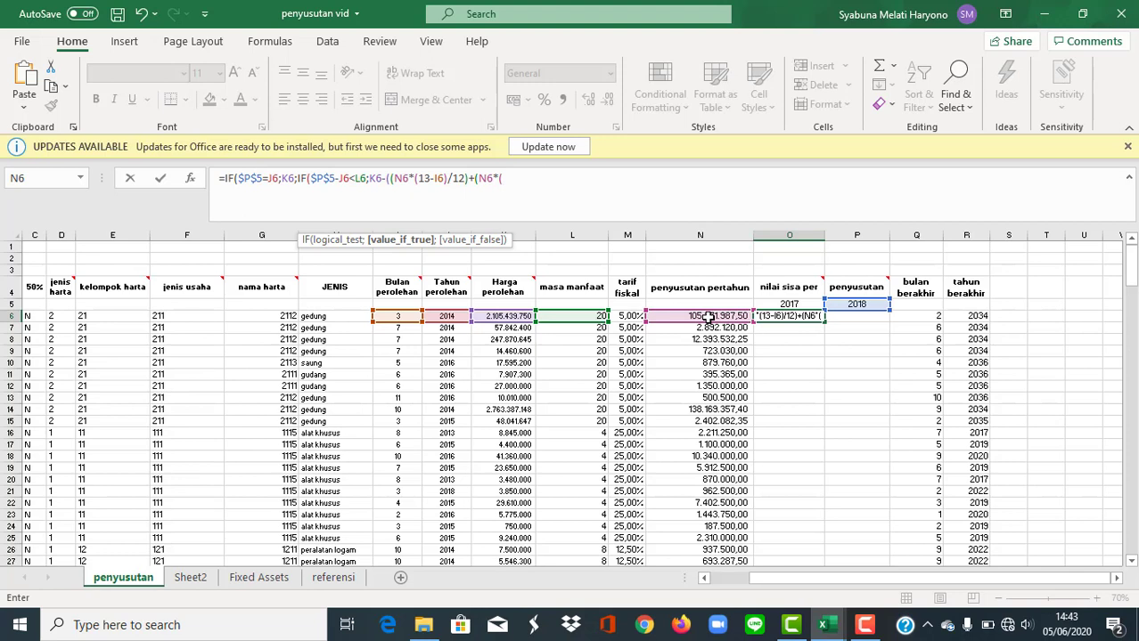
{"action": "left_click", "coordinate": [802, 305]}
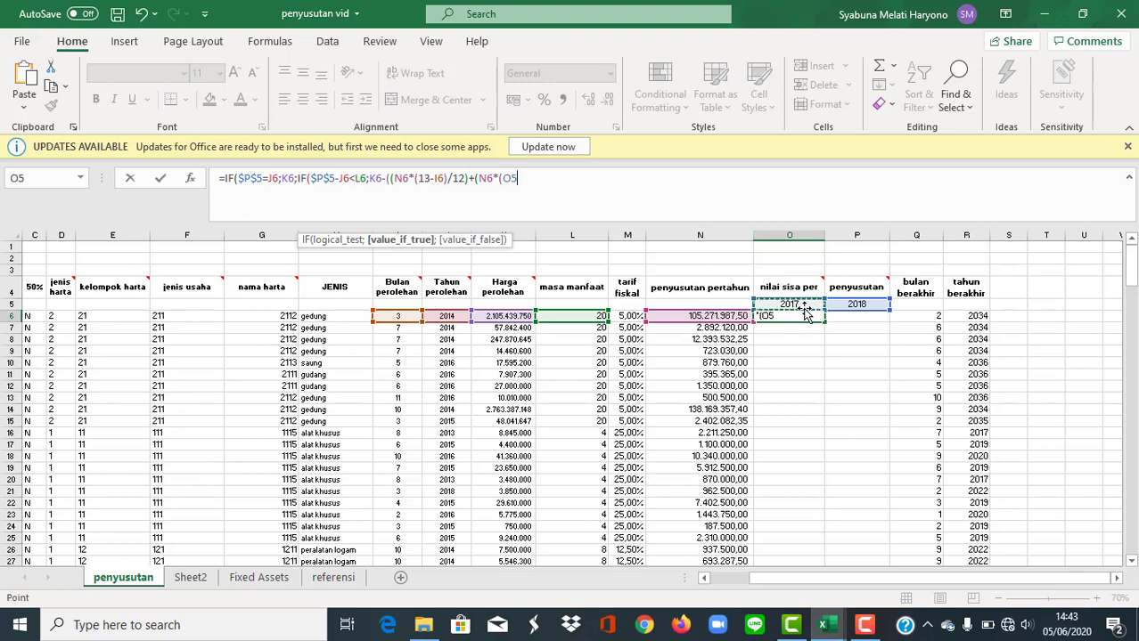
{"action": "key", "text": "F4"}
{"action": "type", "text": "-"}
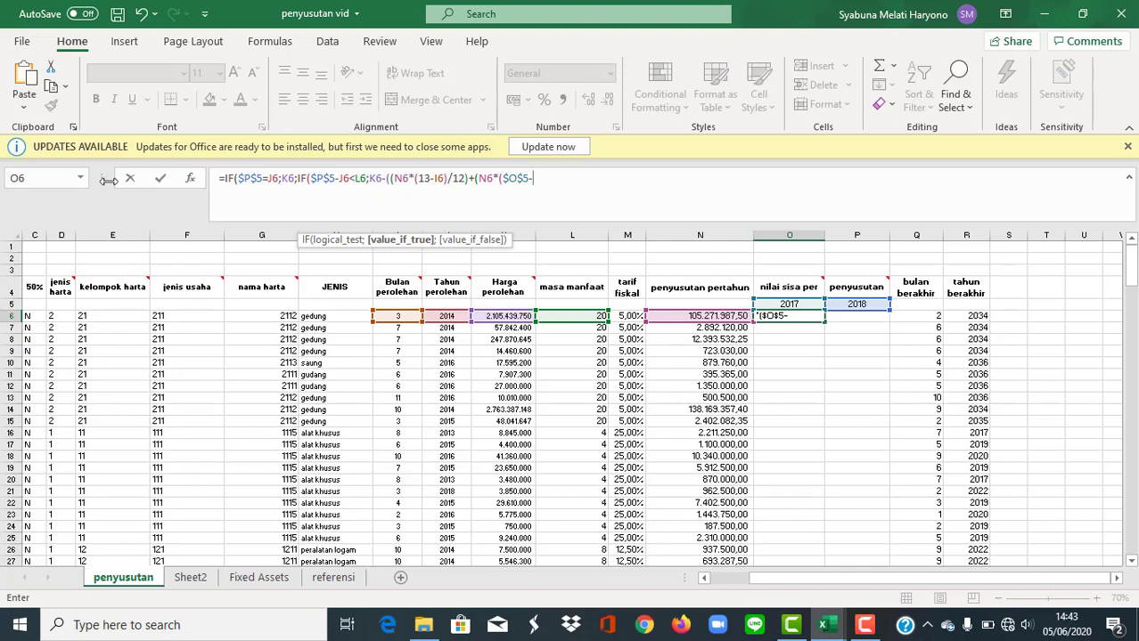
{"action": "left_click", "coordinate": [433, 315]}
{"action": "type", "text": ")"}
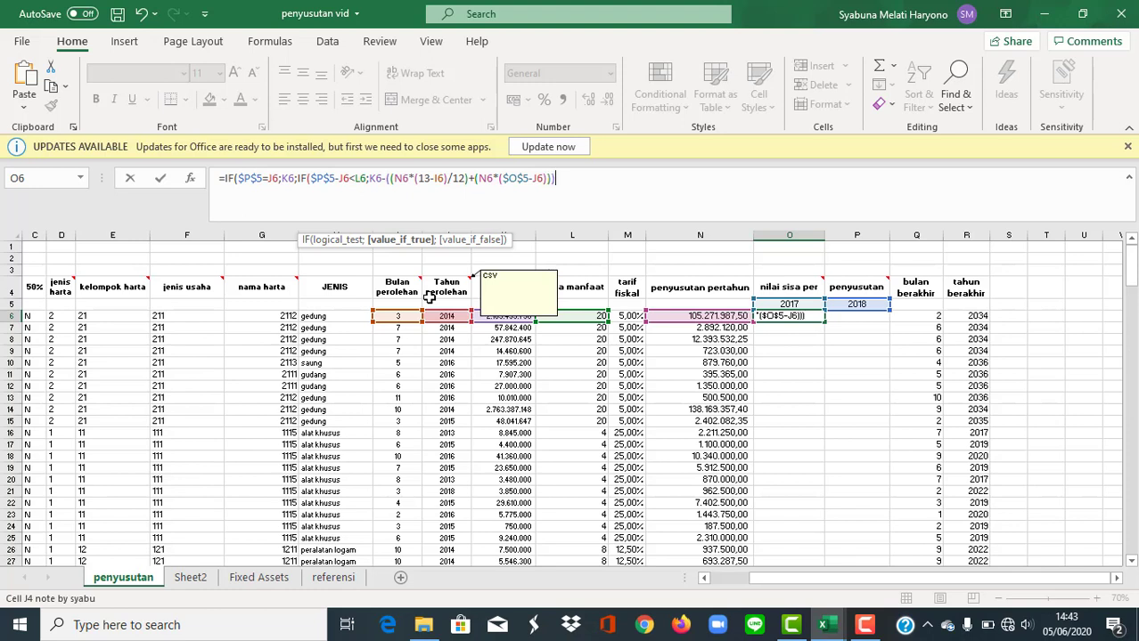
- Nest a third IF in the O6 formula with the condition $P$5=R6 to catch assets whose tahun berakhir is the depreciation year
{"action": "type", "text": ");I"}
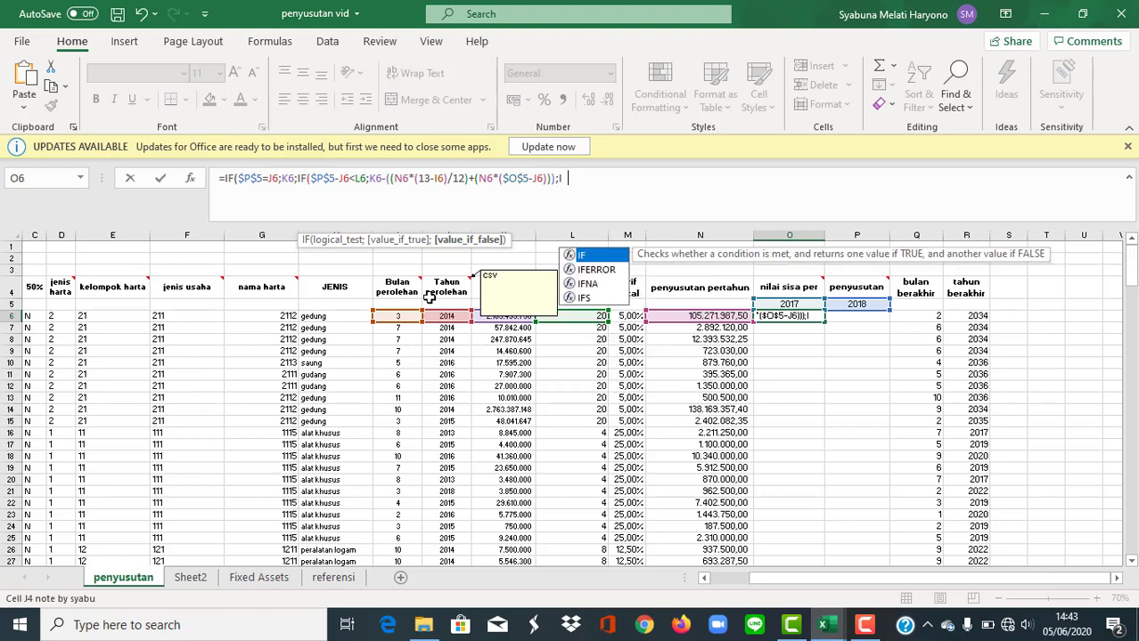
{"action": "type", "text": "F("}
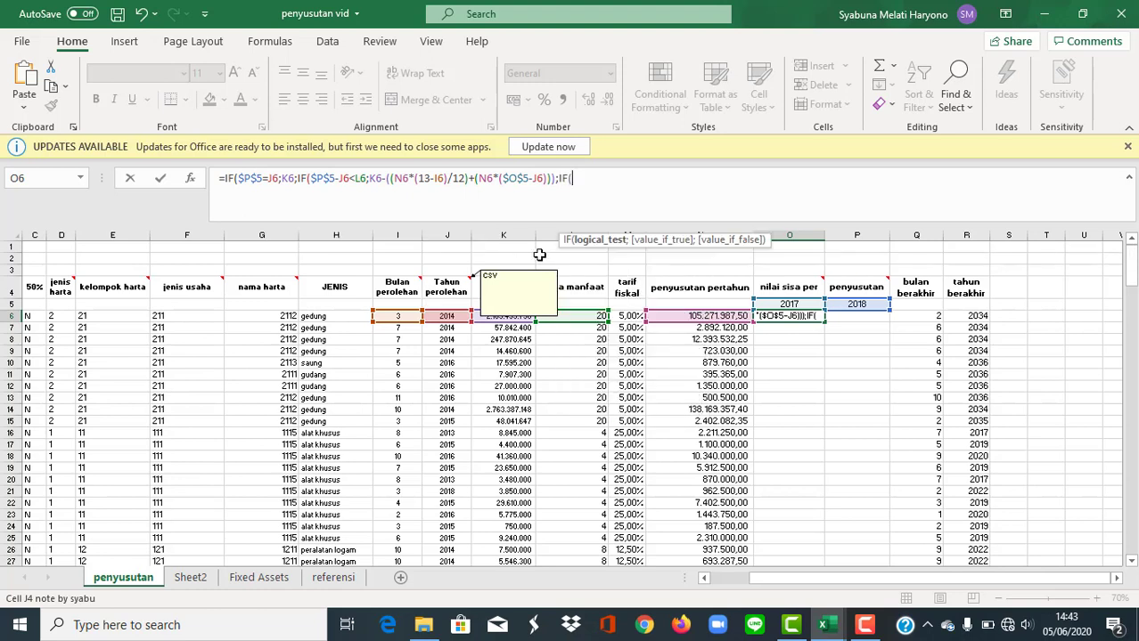
{"action": "left_click", "coordinate": [843, 307]}
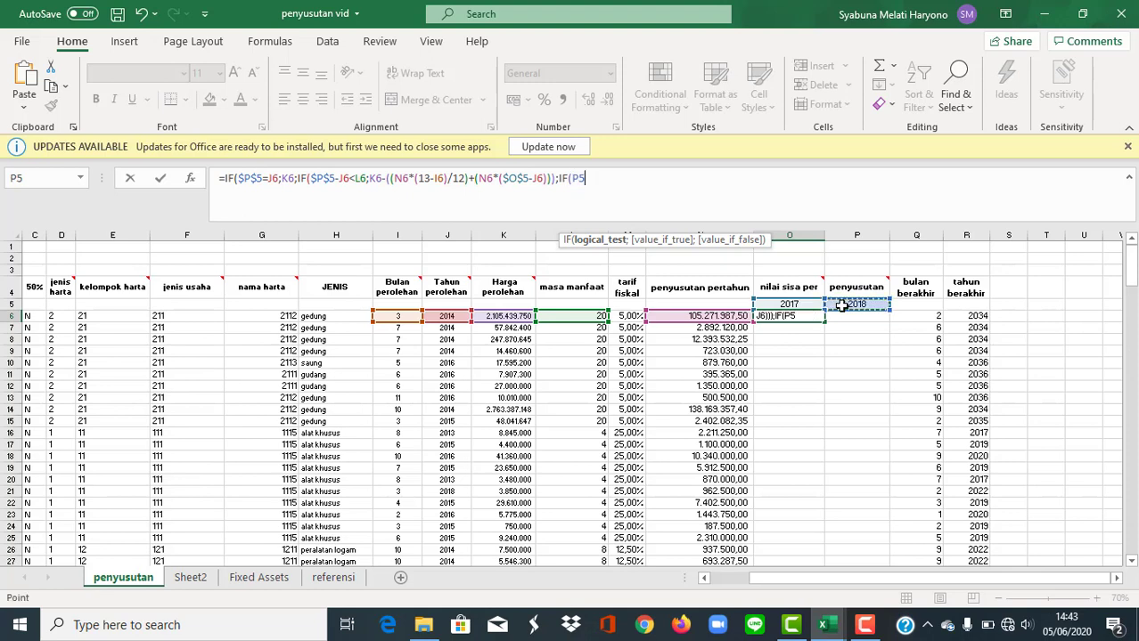
{"action": "key", "text": "F4"}
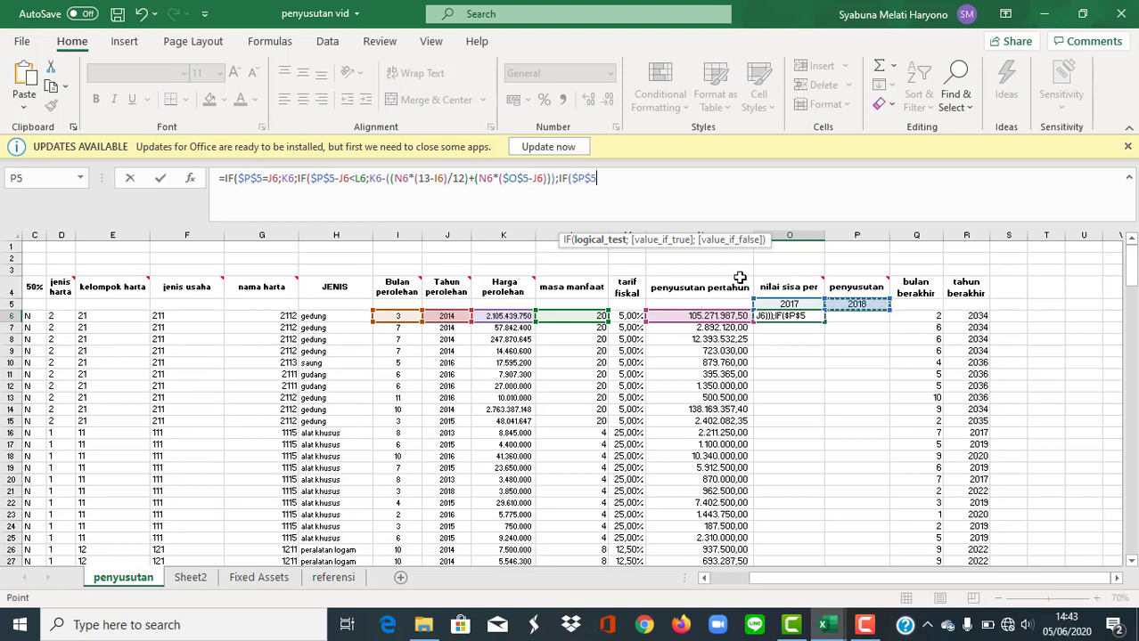
{"action": "type", "text": "="}
{"action": "left_click", "coordinate": [977, 318]}
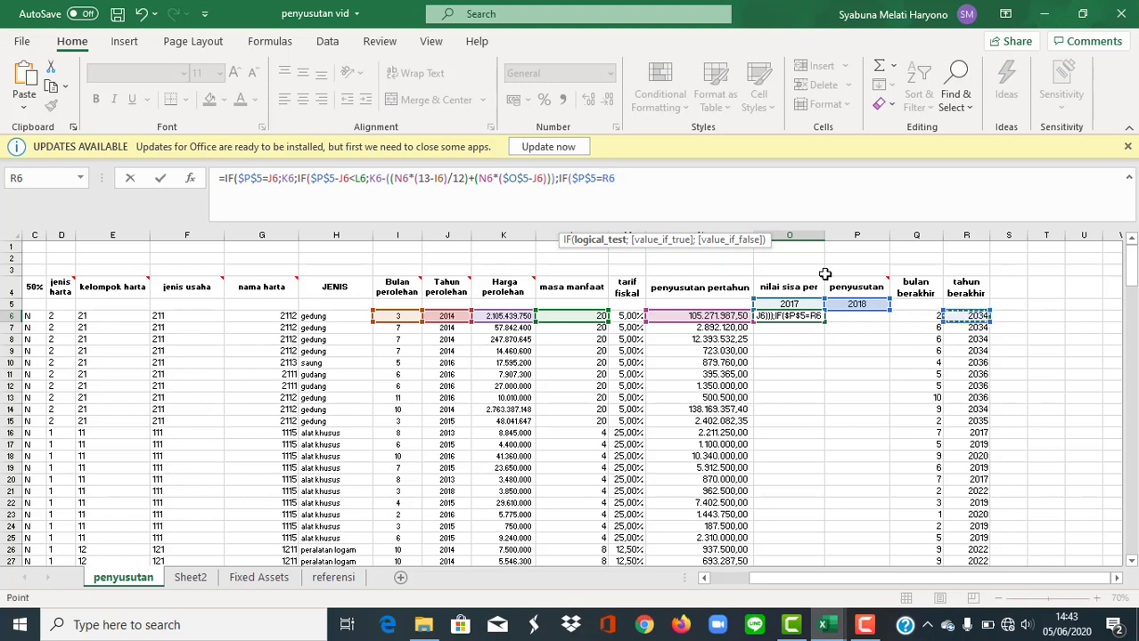
{"action": "type", "text": ";"}
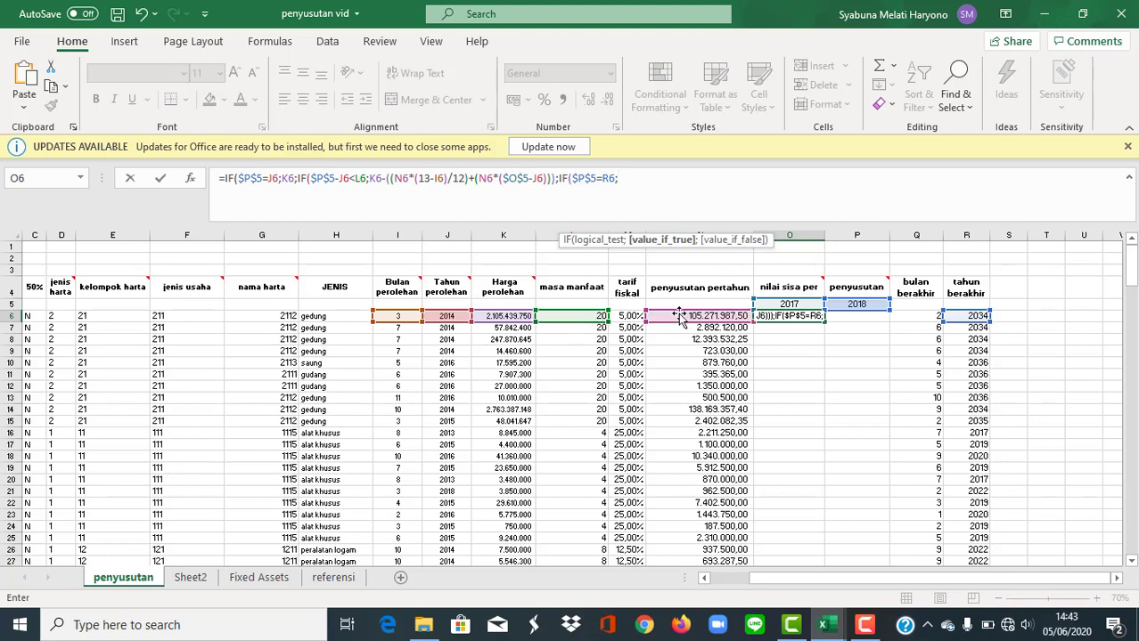
- Complete the O6 formula with N6*(Q6/12);0))) as the third IF's results, enter it and fill it down to row 198
{"action": "left_click", "coordinate": [726, 316]}
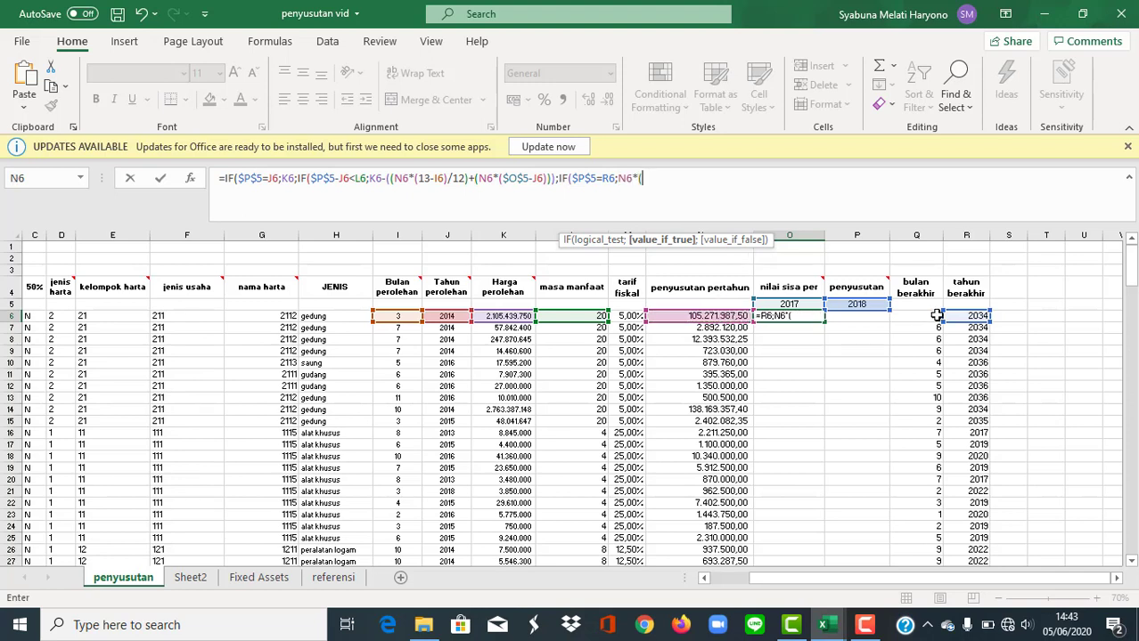
{"action": "left_click", "coordinate": [936, 316]}
{"action": "type", "text": "/"}
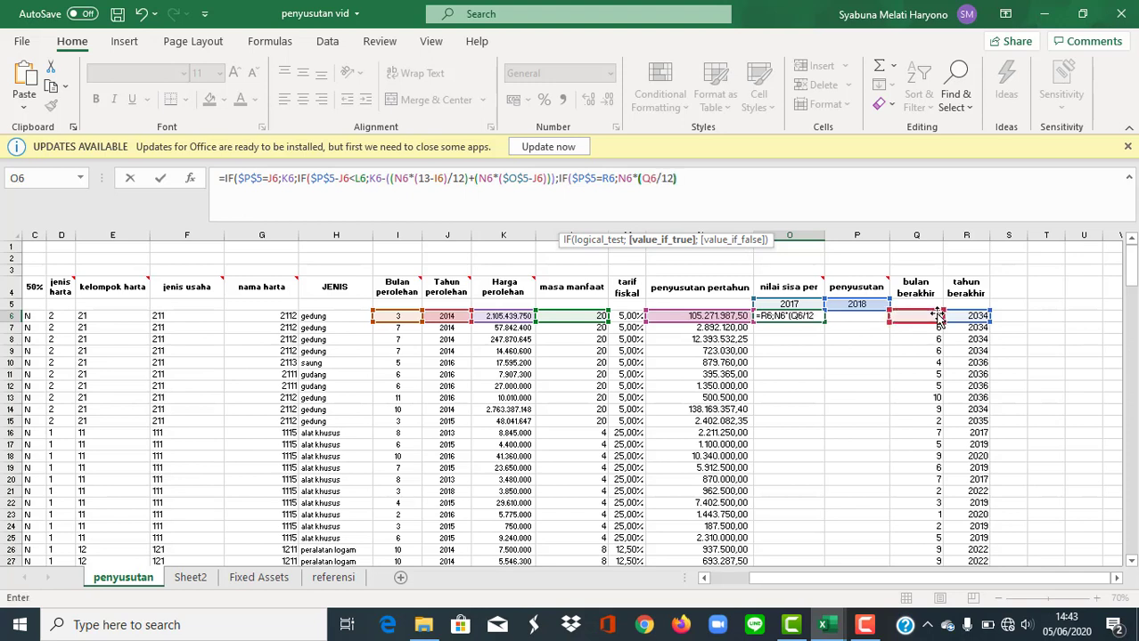
{"action": "type", "text": "12);0"}
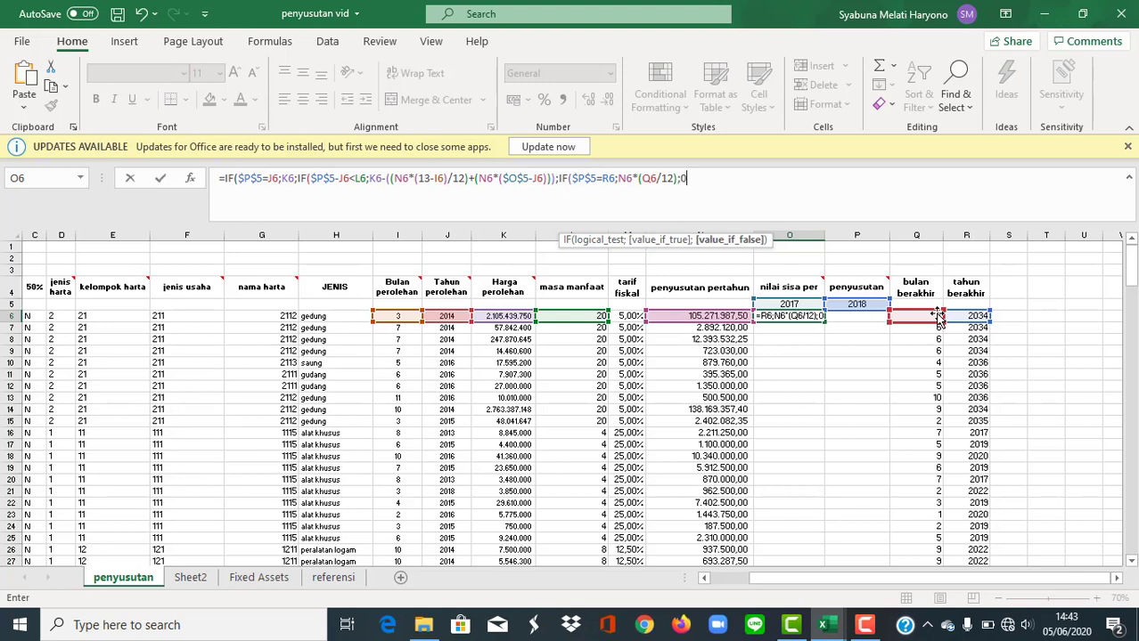
{"action": "type", "text": "))"}
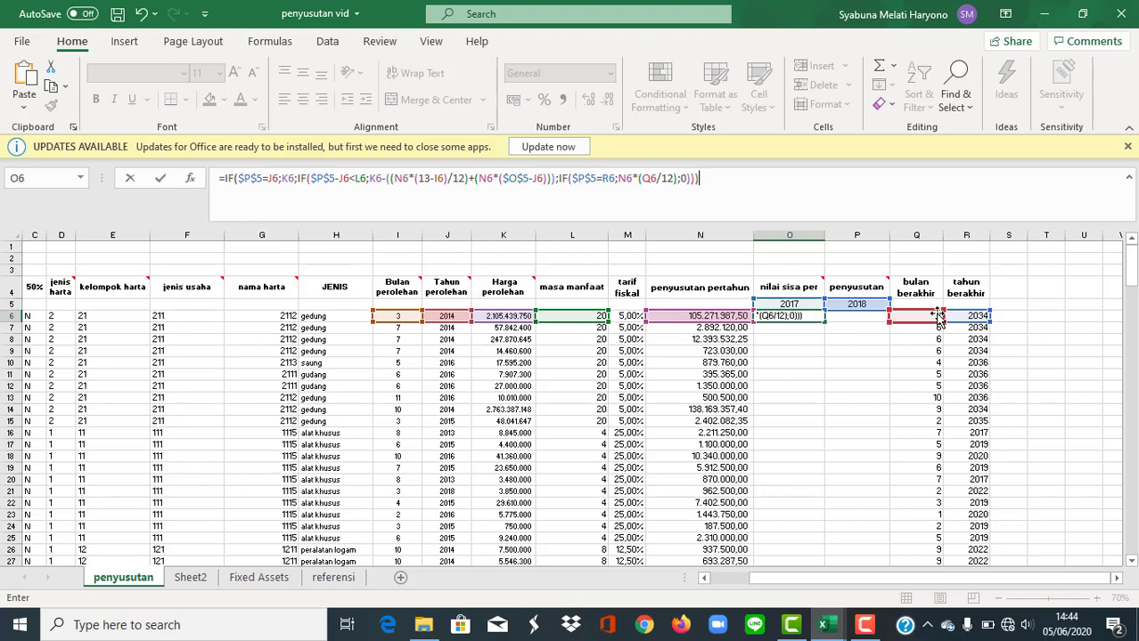
{"action": "key", "text": "Return"}
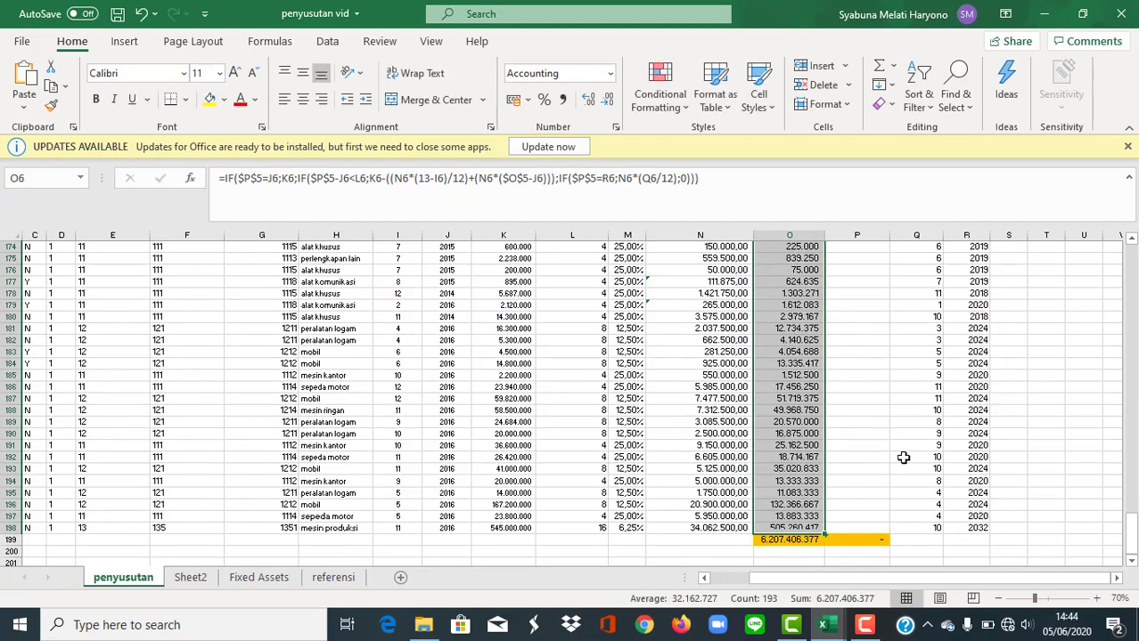
- Start the 2018 penyusutan formula in P6 with =IF($P$5=J6; to test whether the asset was acquired in the depreciation year
{"action": "scroll", "coordinate": [902, 457], "scroll_direction": "up", "scroll_amount": 12}
{"action": "scroll", "coordinate": [886, 432], "scroll_direction": "up", "scroll_amount": 10}
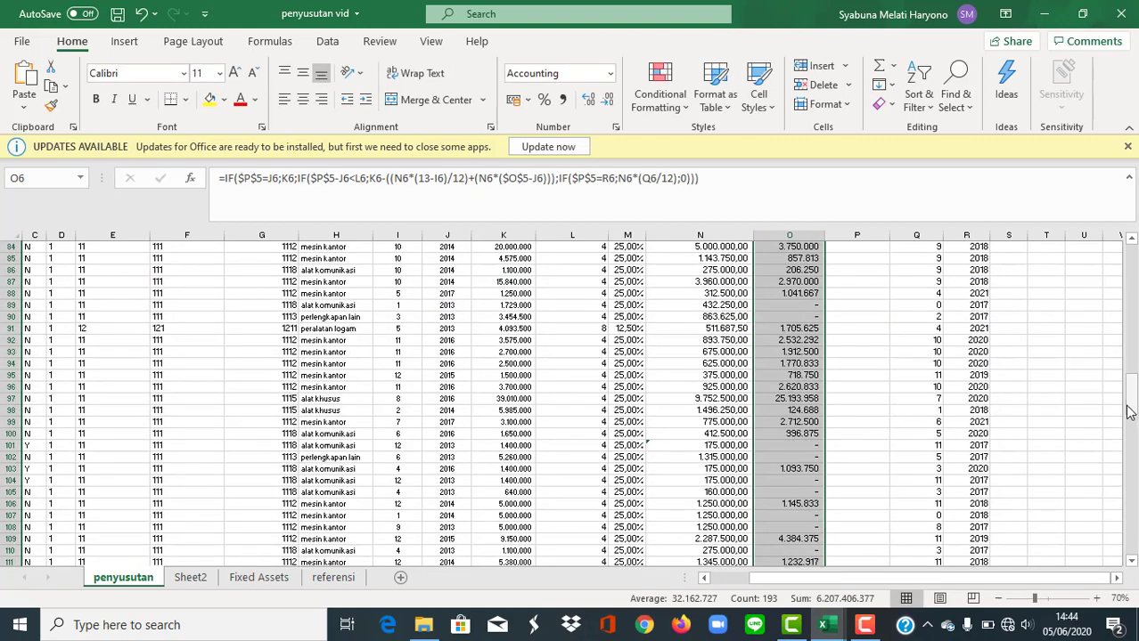
{"action": "left_click_drag", "start_coordinate": [1130, 395], "coordinate": [1130, 248]}
{"action": "left_click", "coordinate": [852, 318]}
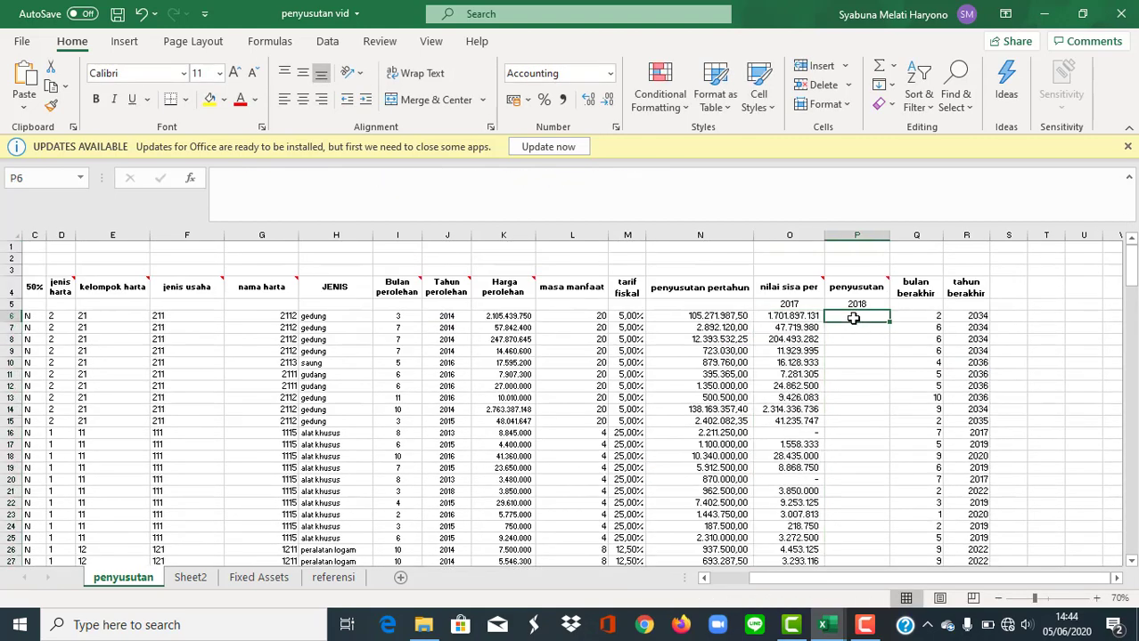
{"action": "left_click", "coordinate": [756, 192]}
{"action": "type", "text": "=IF"}
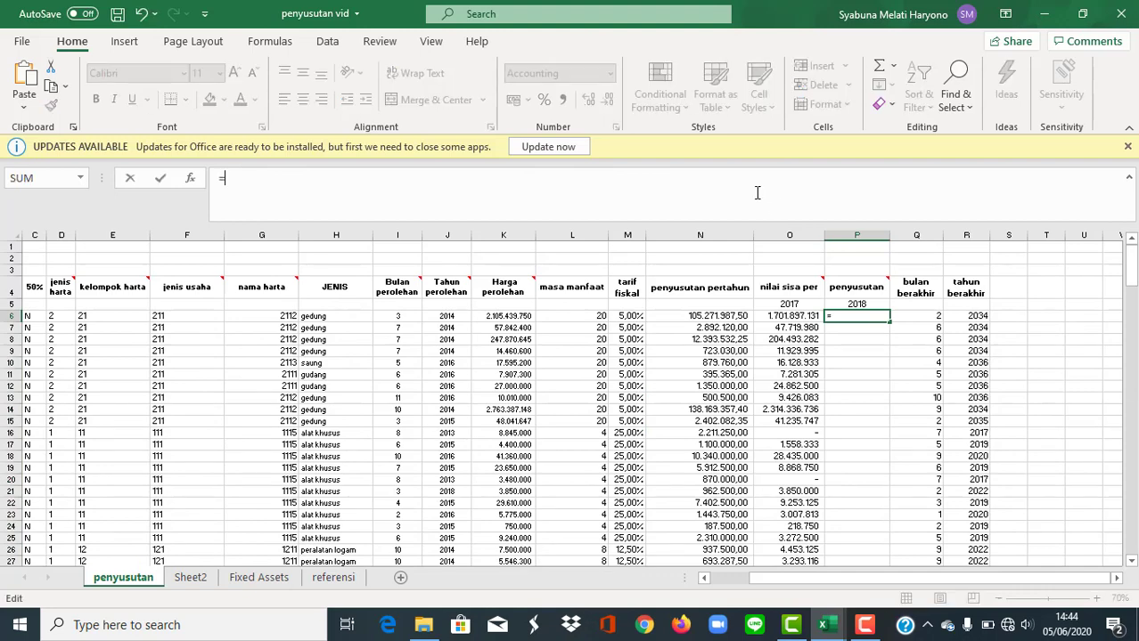
{"action": "type", "text": "("}
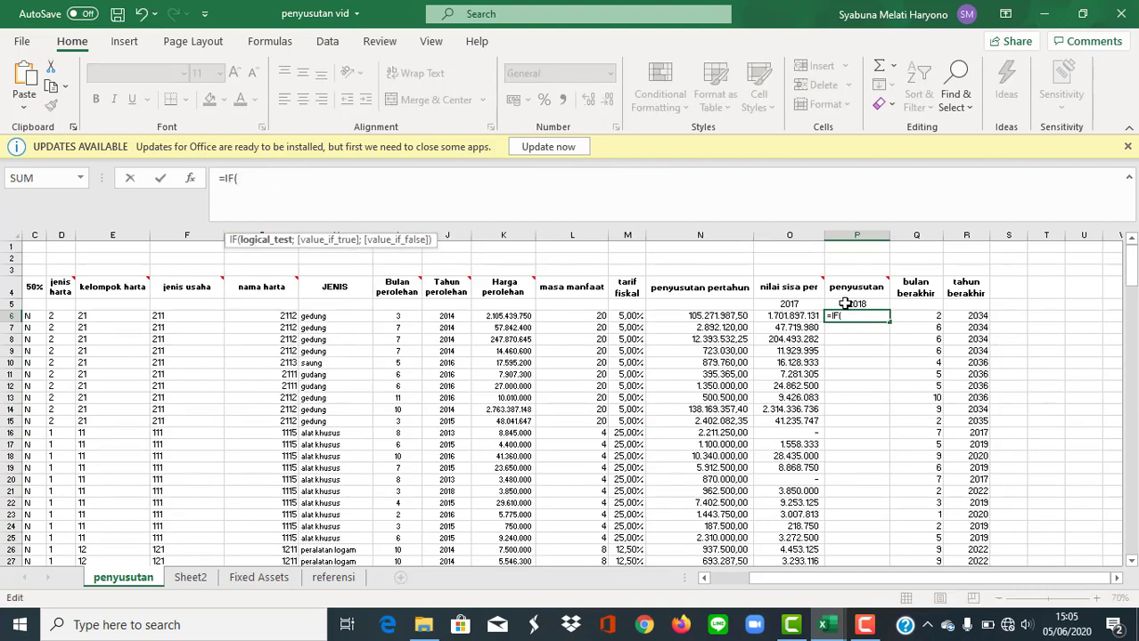
{"action": "left_click", "coordinate": [845, 304]}
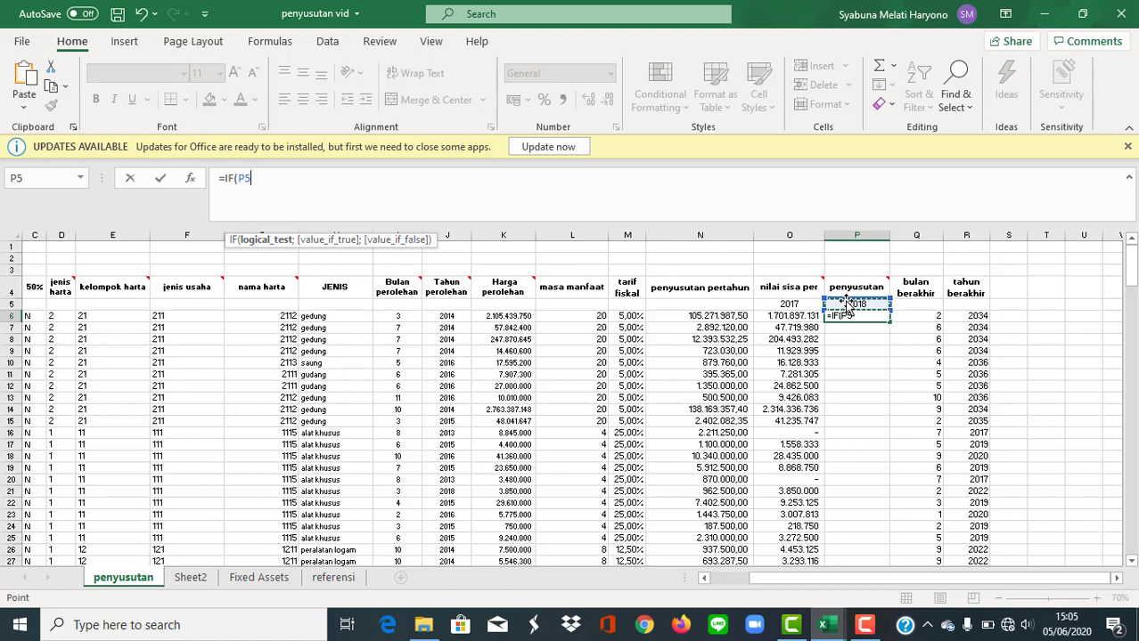
{"action": "key", "text": "F4"}
{"action": "type", "text": "="}
{"action": "left_click", "coordinate": [454, 317]}
{"action": "type", "text": ";"}
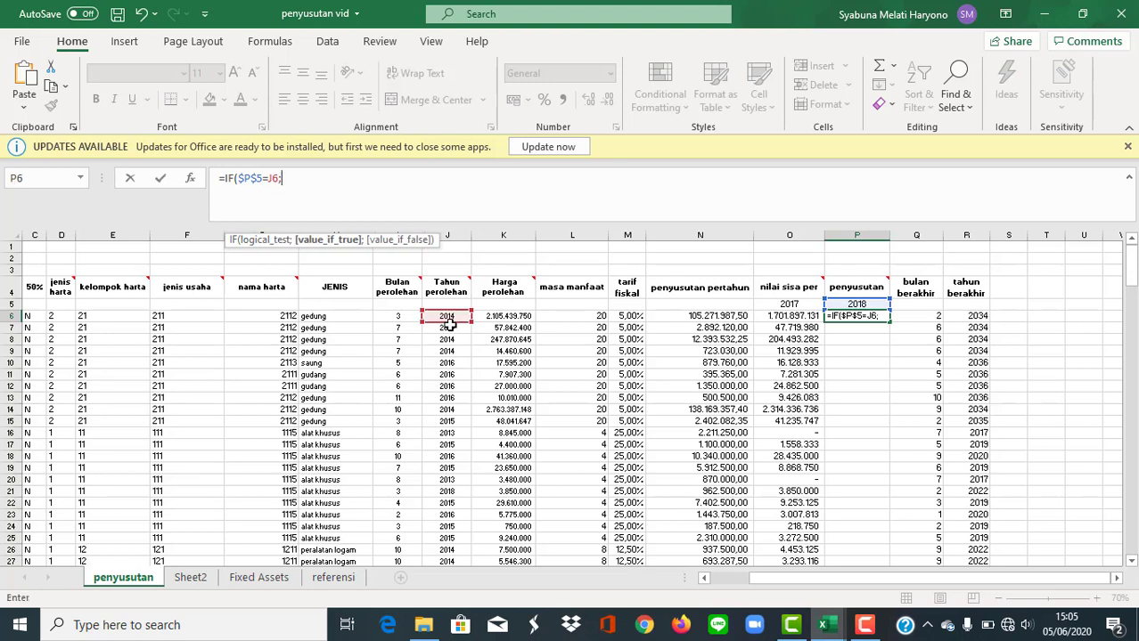
- Add N6*((13-I6)/12); as the first IF's true value in P6 to prorate the acquisition year's depreciation
{"action": "left_click", "coordinate": [736, 317]}
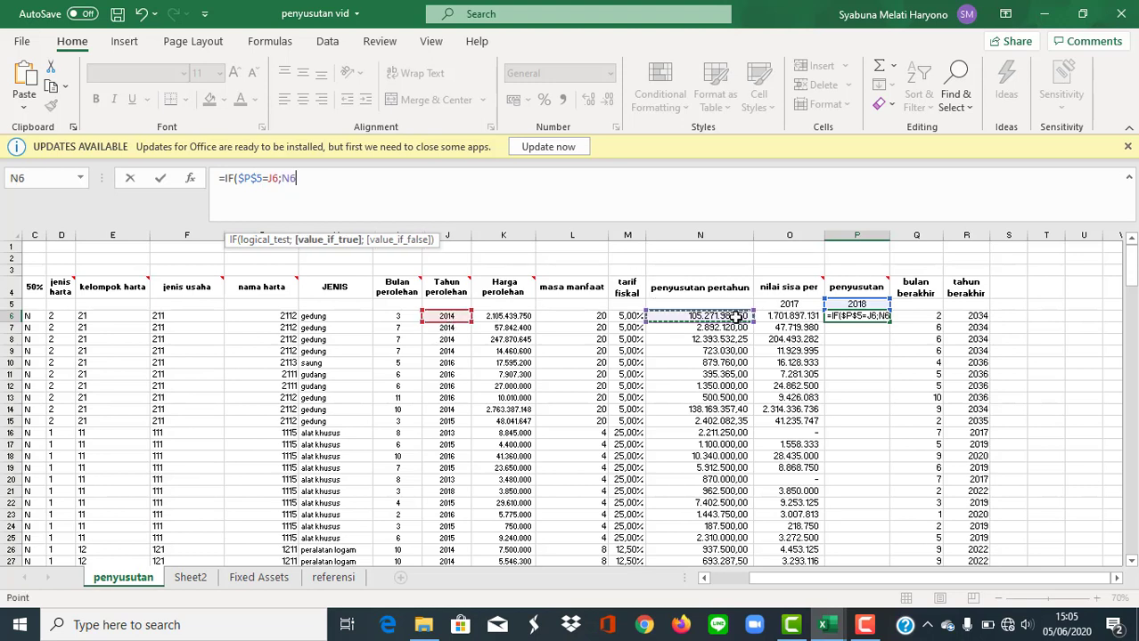
{"action": "type", "text": "*"}
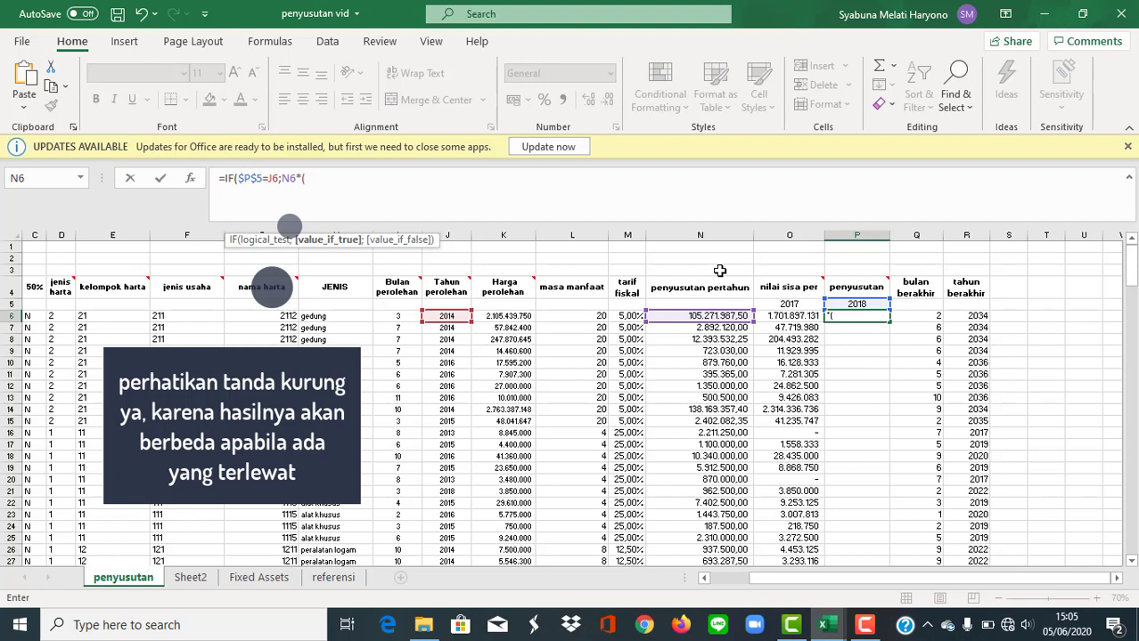
{"action": "type", "text": "((13-"}
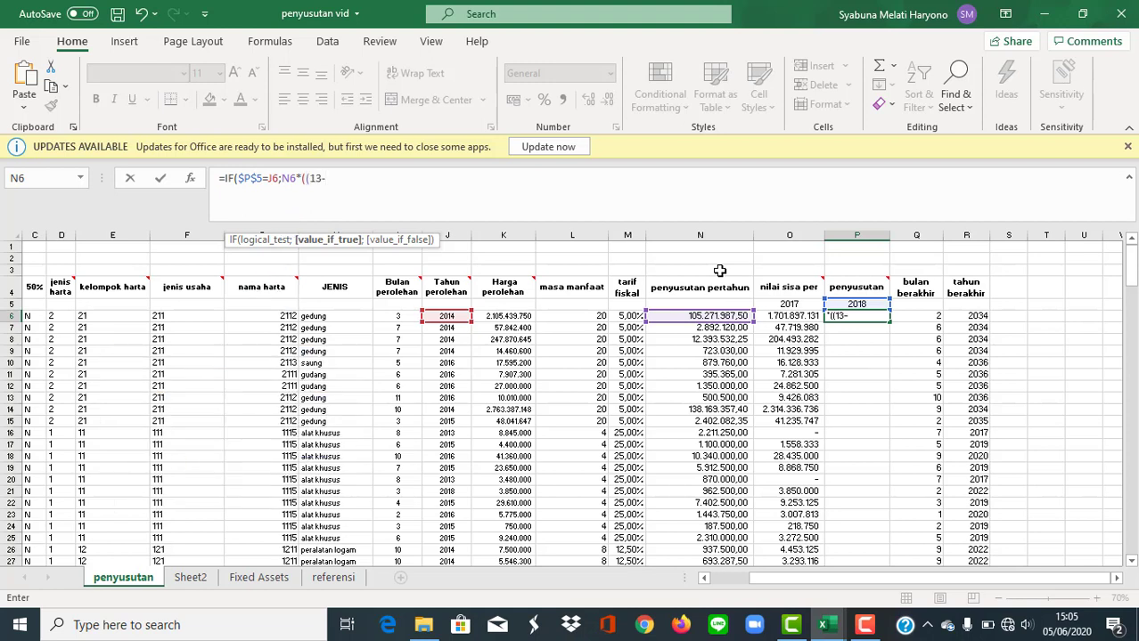
{"action": "left_click", "coordinate": [390, 315]}
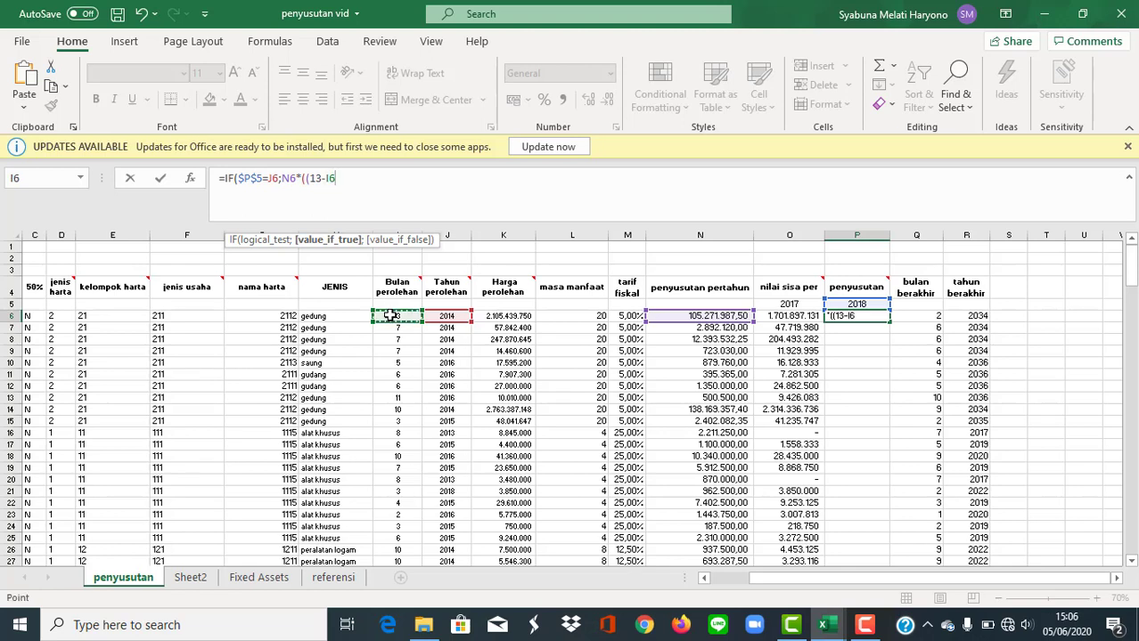
{"action": "type", "text": "/12"}
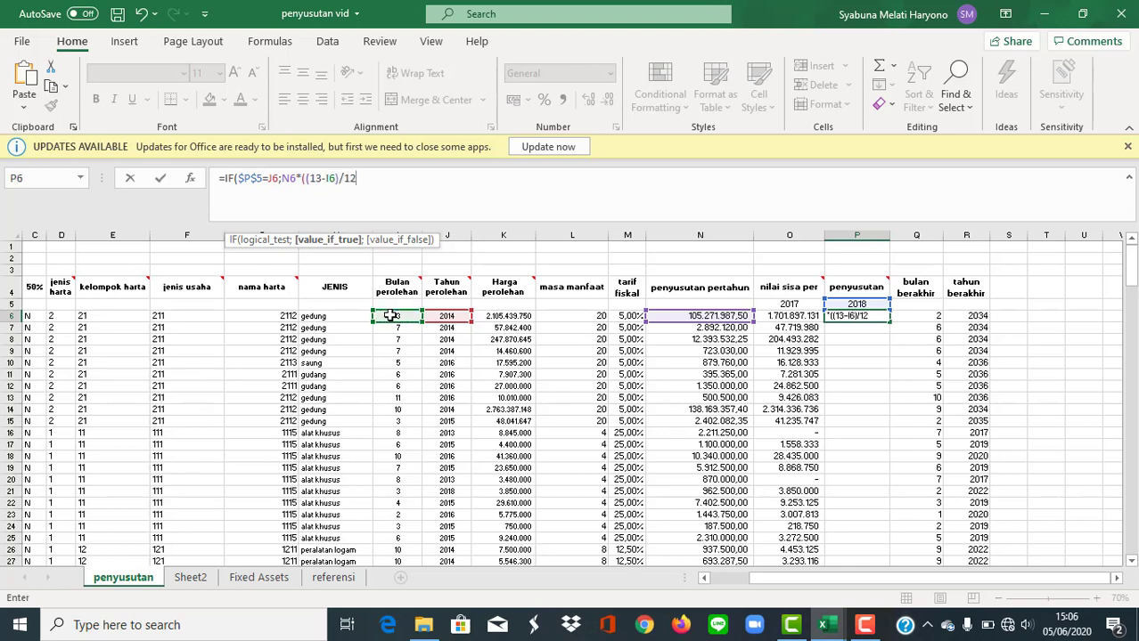
{"action": "type", "text": ");"}
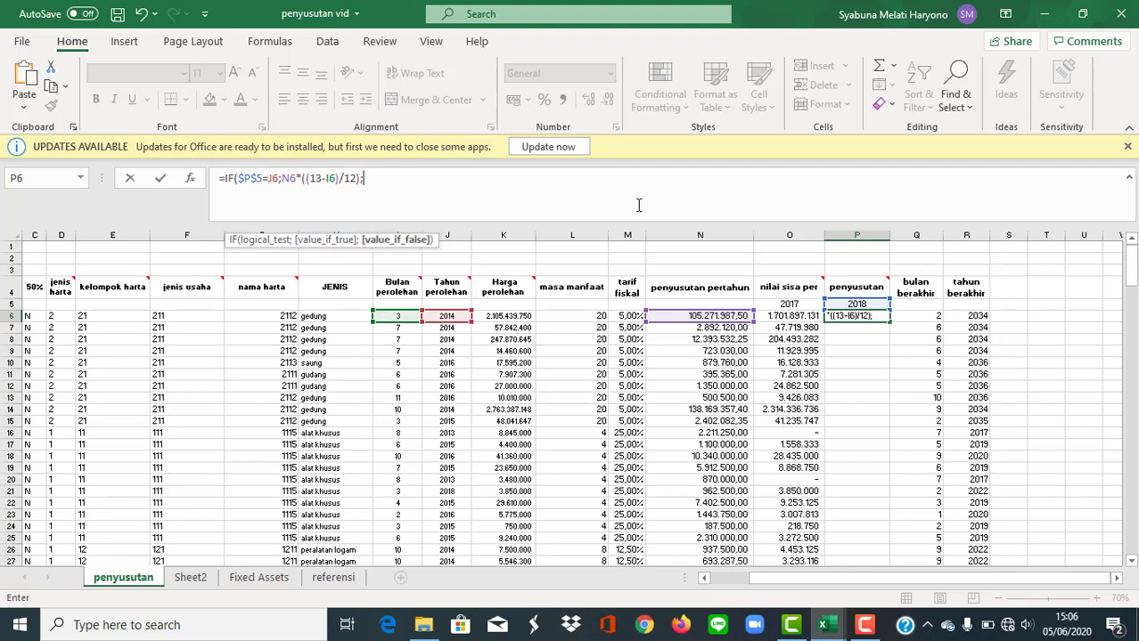
- Nest a second IF in the P6 formula with the condition $P$5=R6; comparing the depreciation year with tahun berakhir
{"action": "type", "text": "IF("}
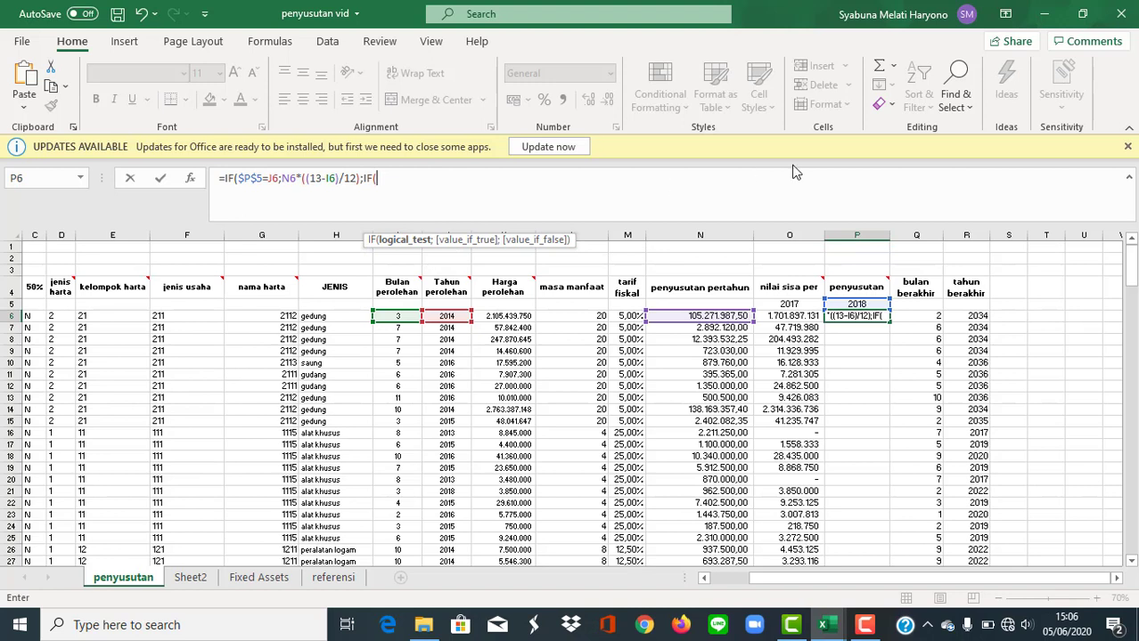
{"action": "left_click", "coordinate": [848, 305]}
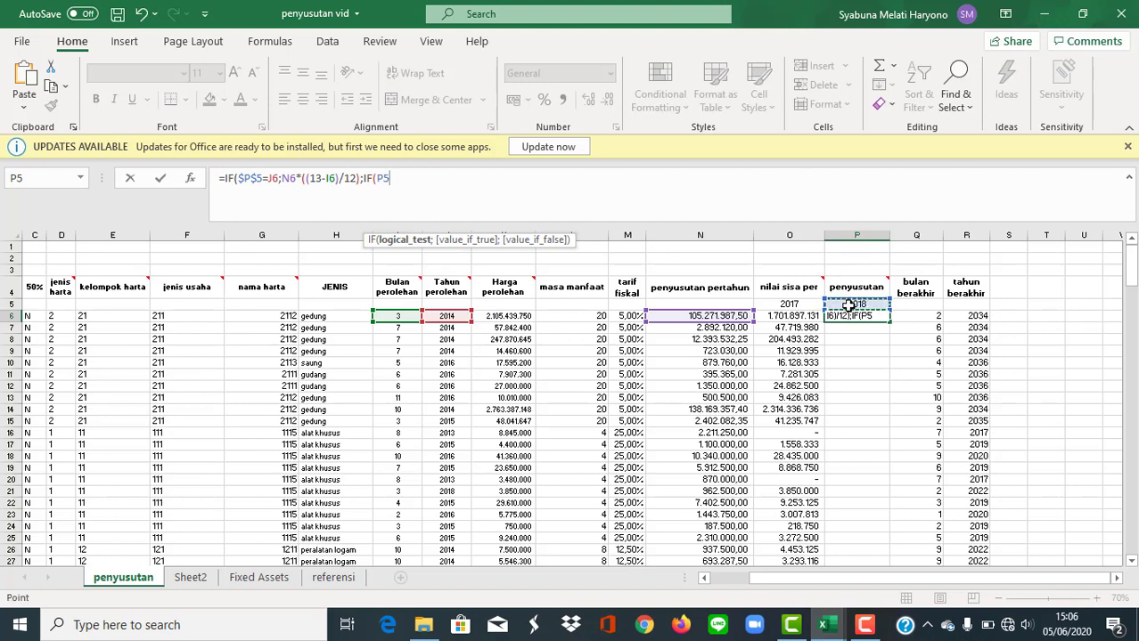
{"action": "key", "text": "F4"}
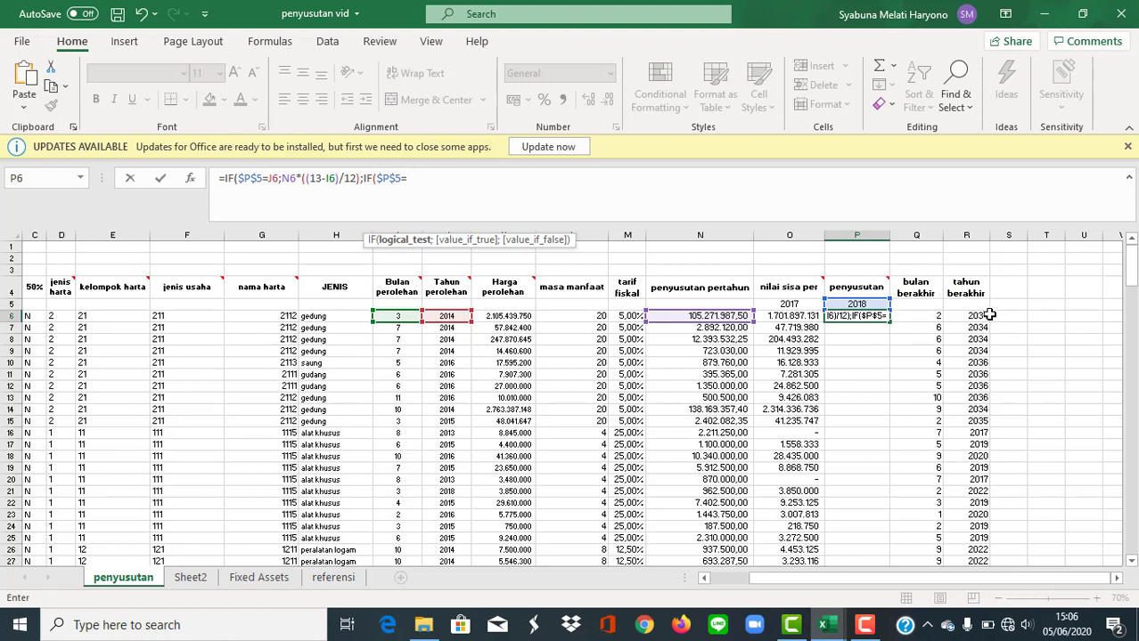
{"action": "left_click", "coordinate": [987, 315]}
{"action": "type", "text": ";"}
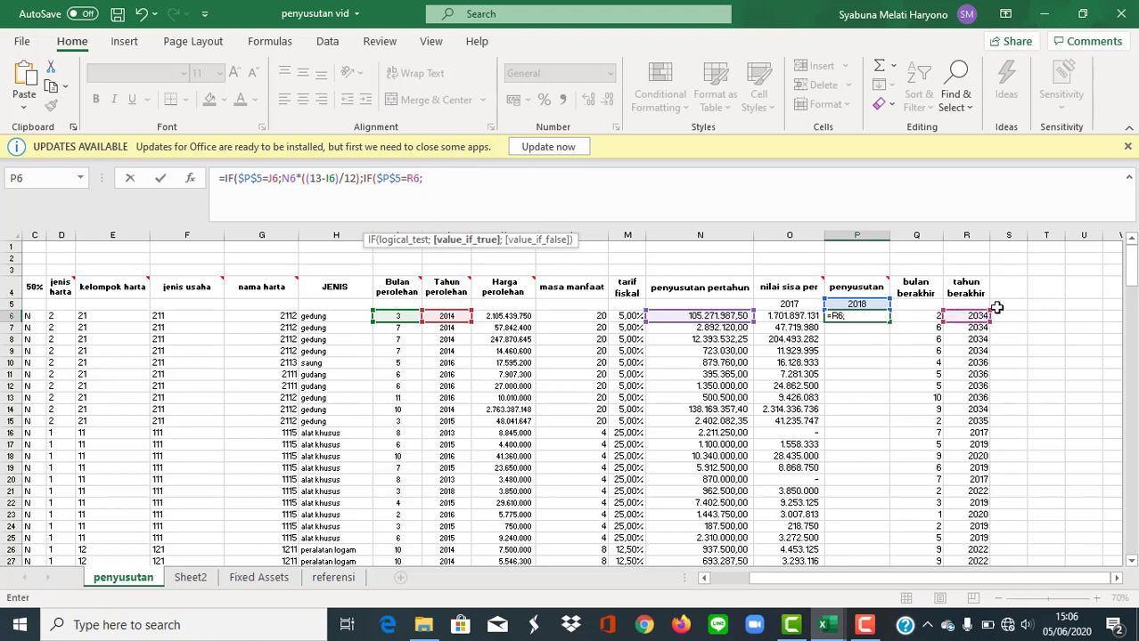
- Add N6*(Q6/12); as the second IF's true value to prorate depreciation by bulan berakhir
{"action": "left_click", "coordinate": [731, 316]}
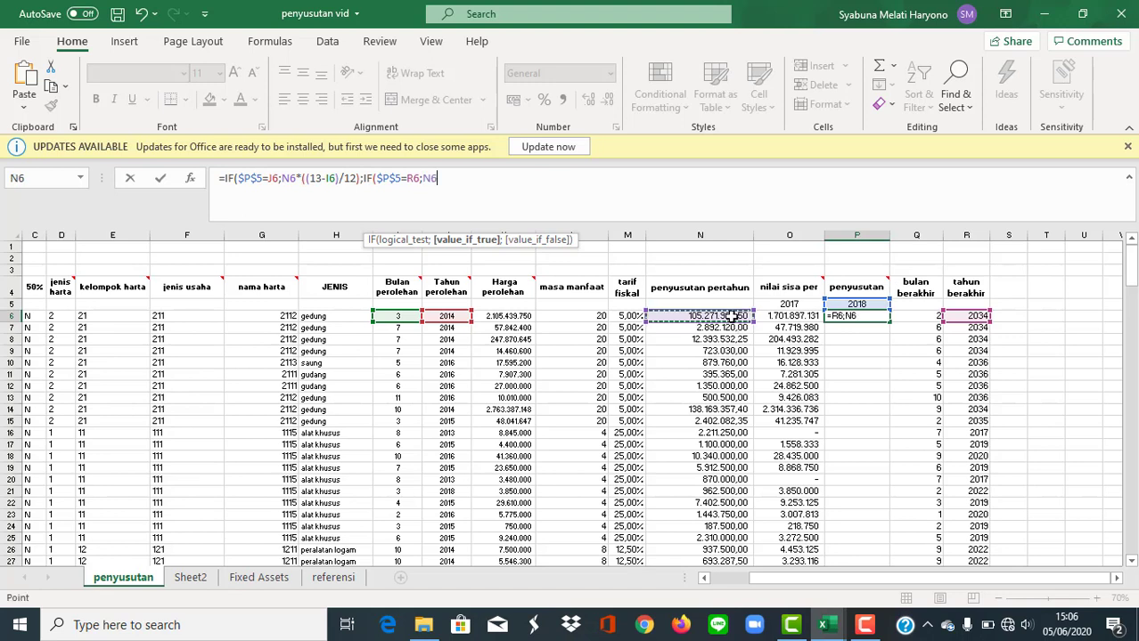
{"action": "type", "text": "*"}
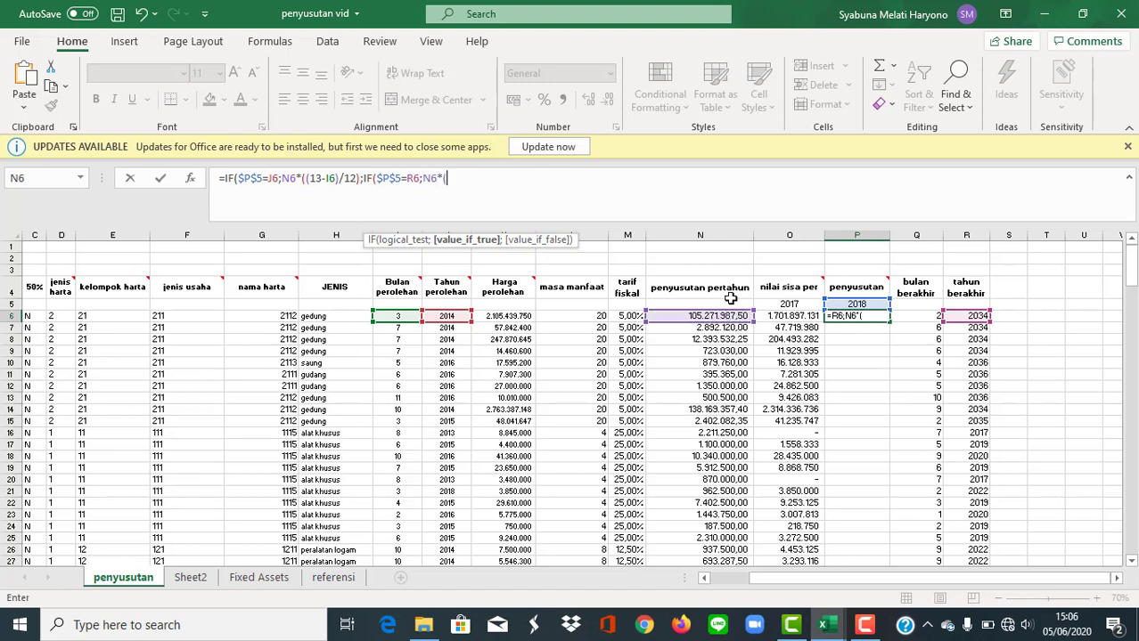
{"action": "left_click", "coordinate": [908, 317]}
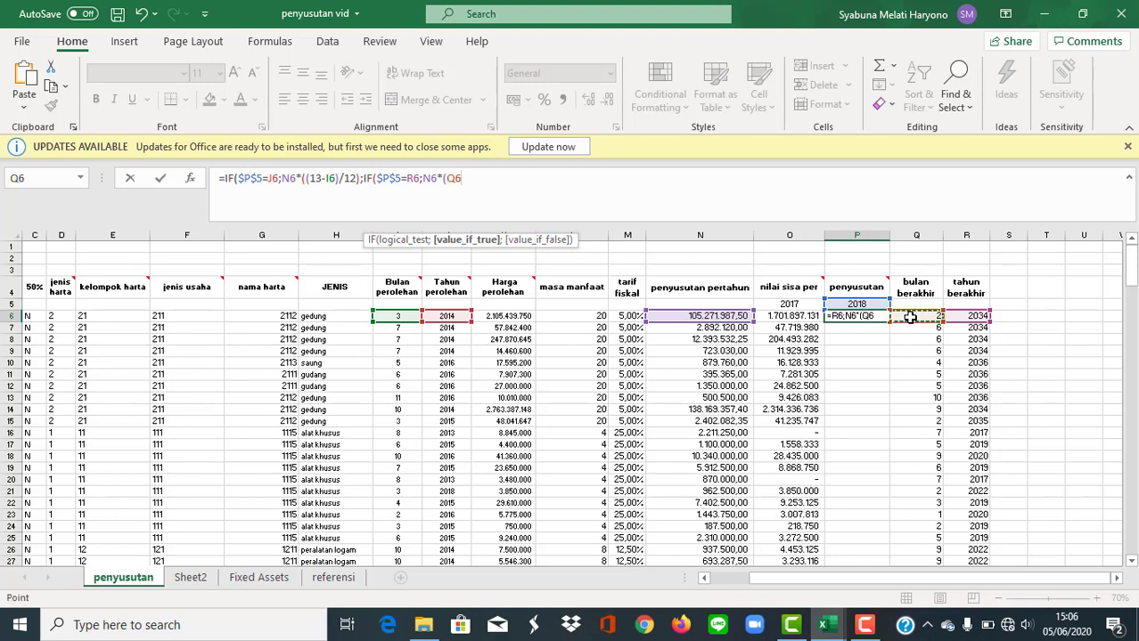
{"action": "type", "text": "/12"}
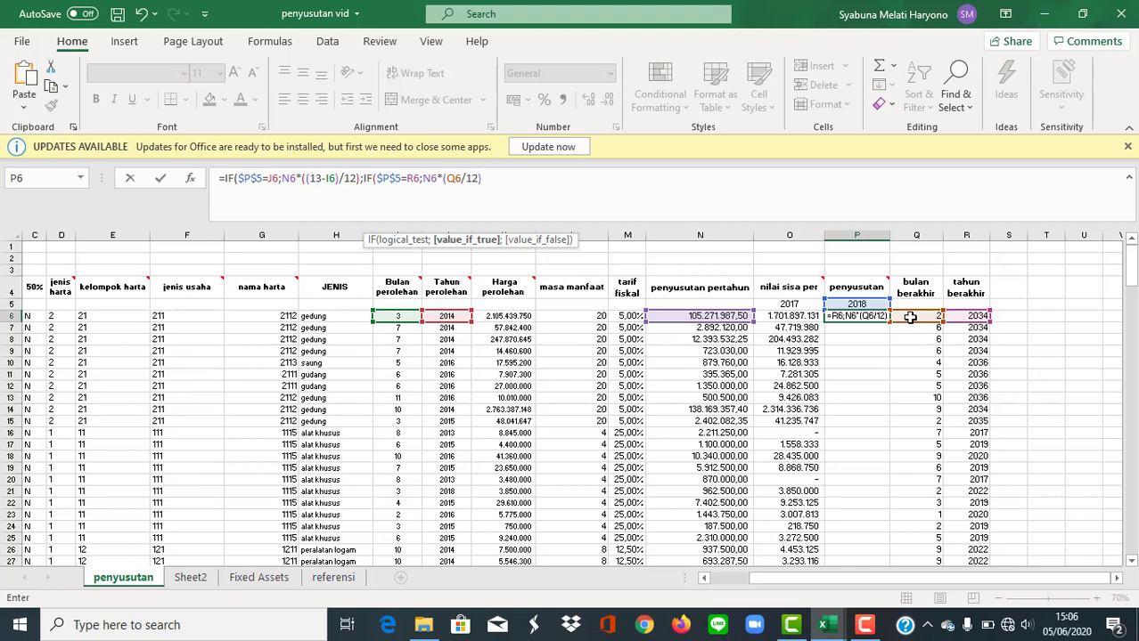
{"action": "type", "text": ");"}
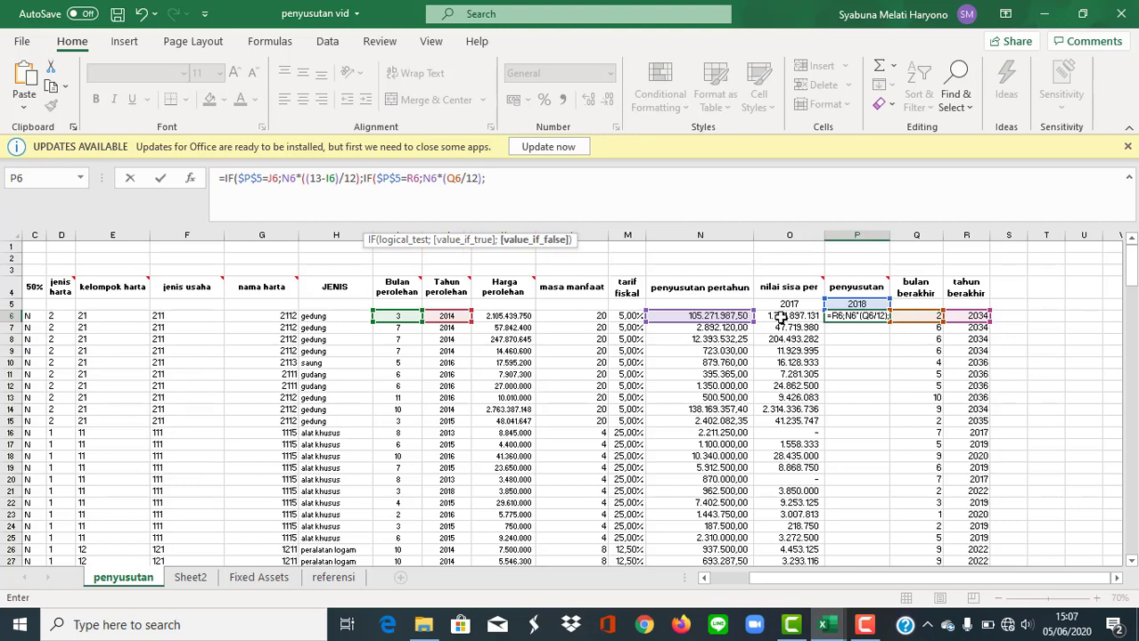
- Complete the P6 formula with IF(O6<1;0;N6))) as the third IF and enter it
{"action": "type", "text": "IF("}
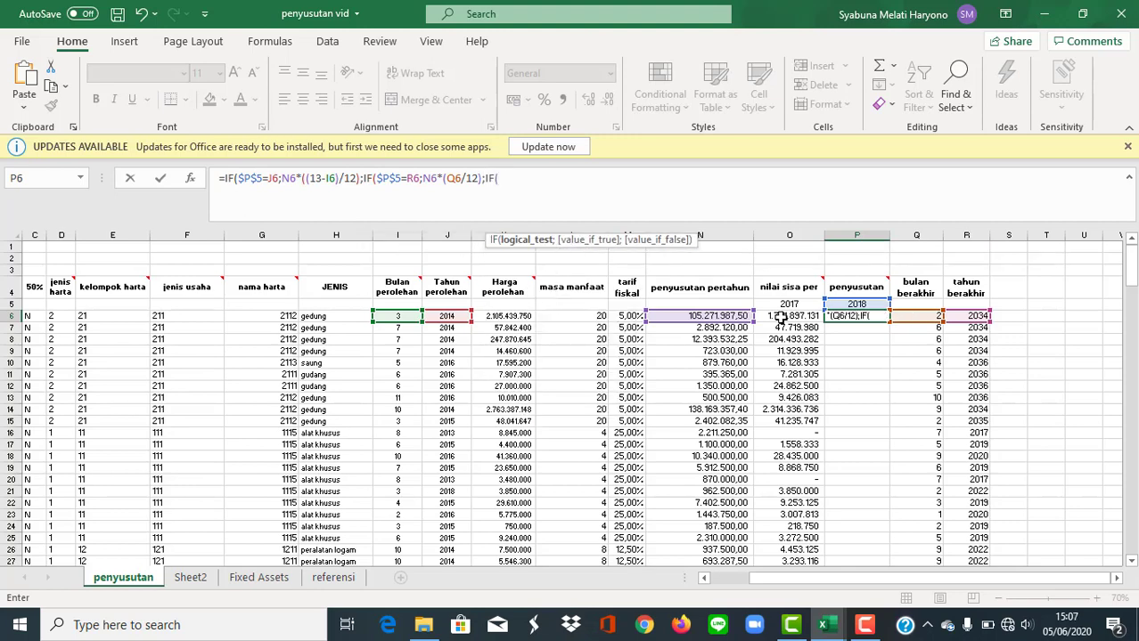
{"action": "left_click", "coordinate": [775, 316]}
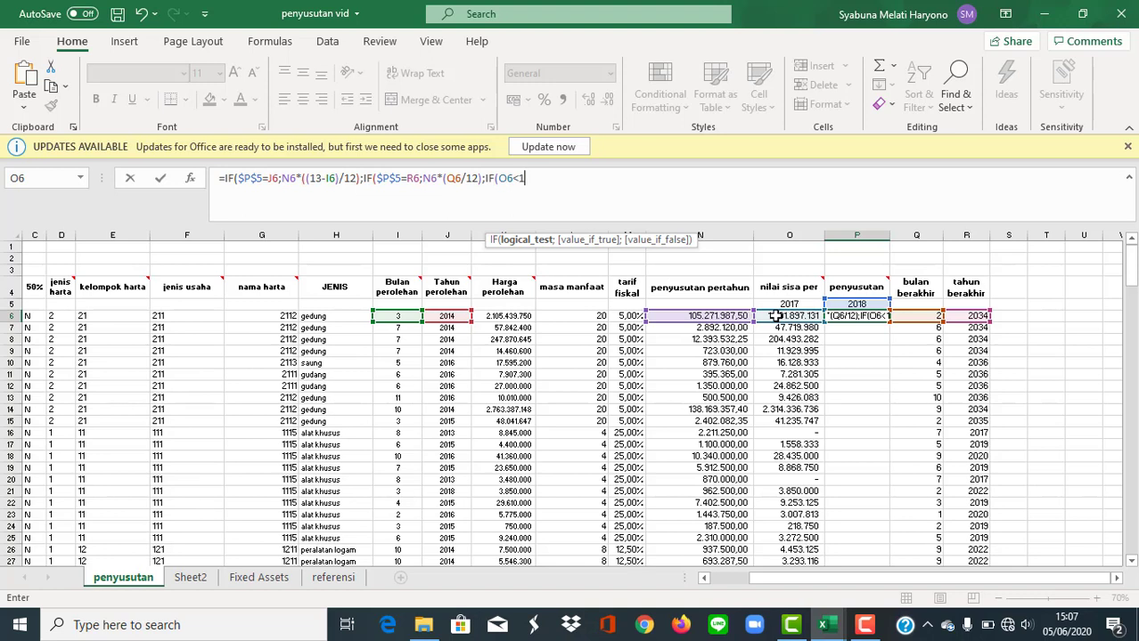
{"action": "type", "text": "<1;"}
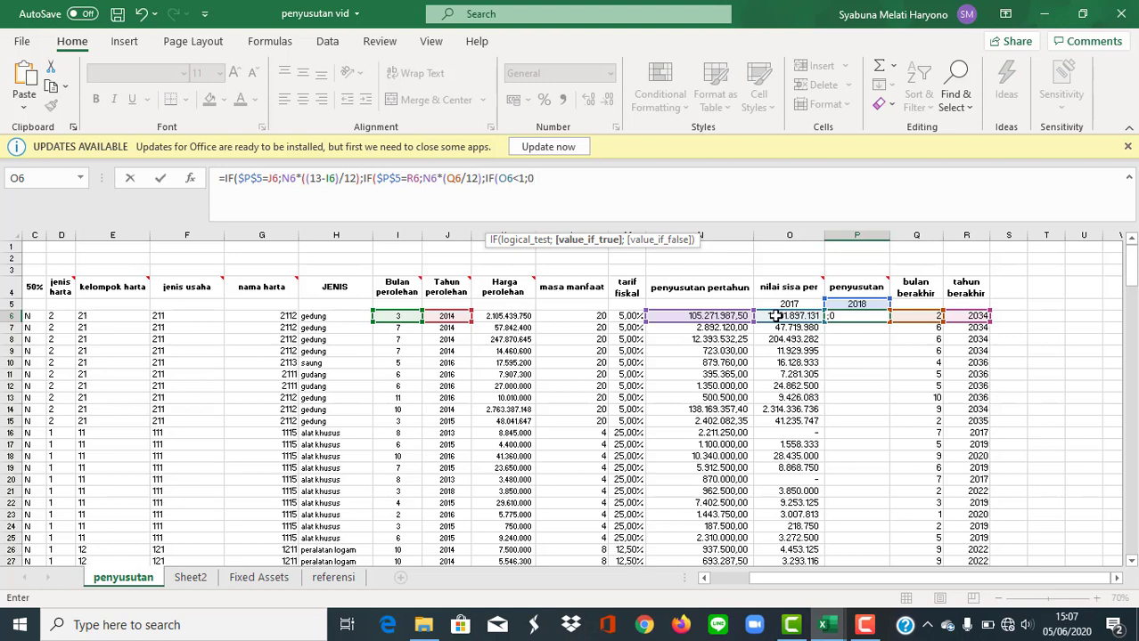
{"action": "type", "text": "0;"}
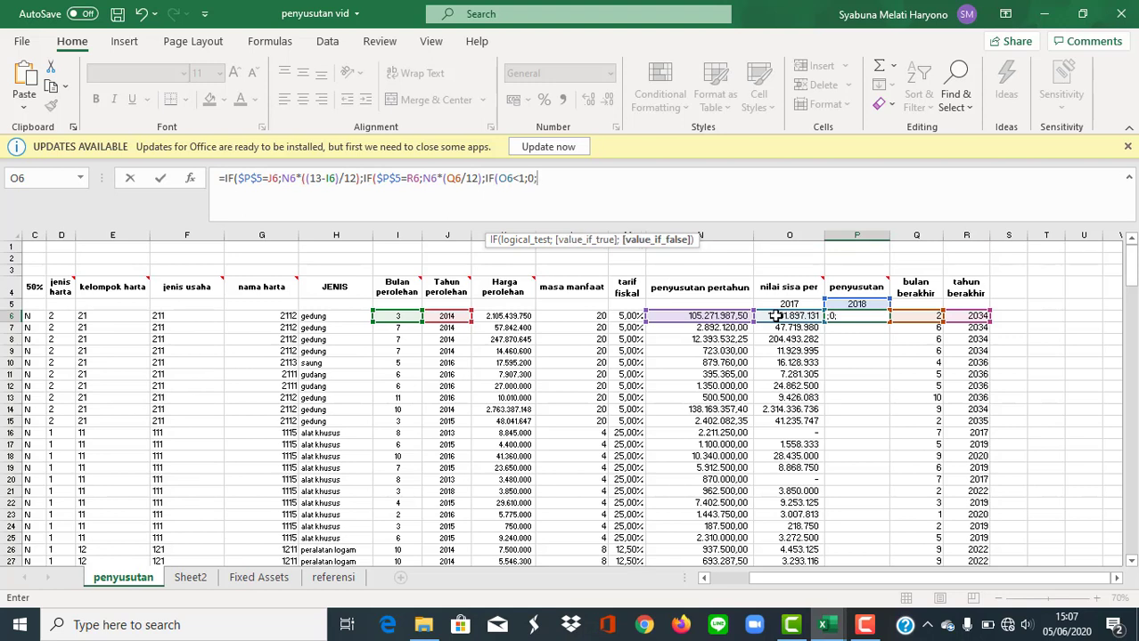
{"action": "left_click", "coordinate": [694, 318]}
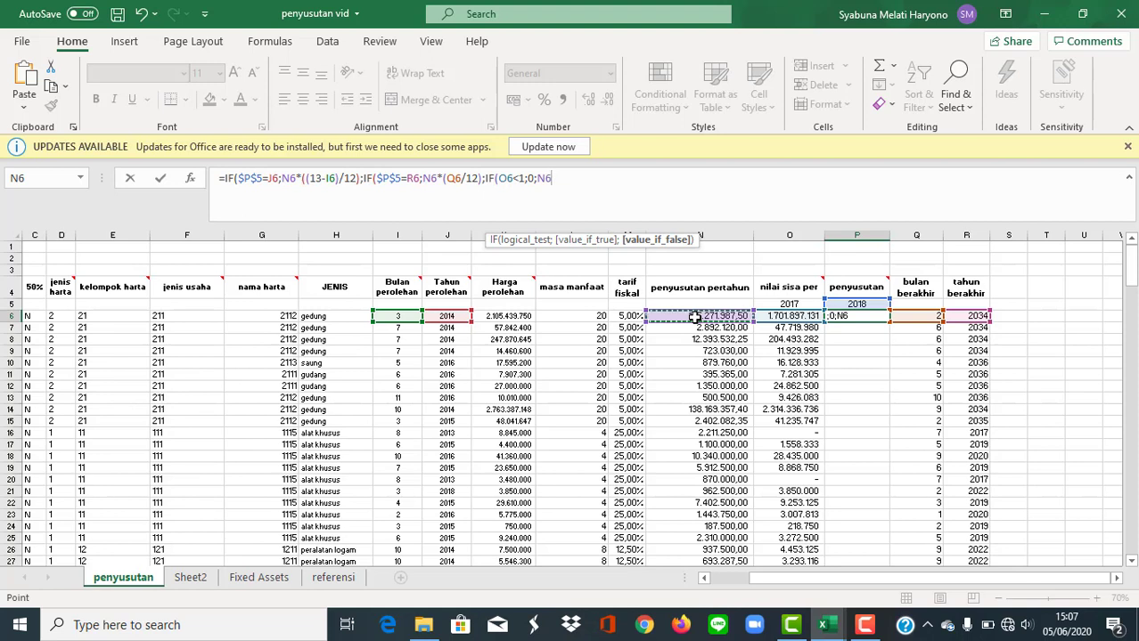
{"action": "type", "text": "))"}
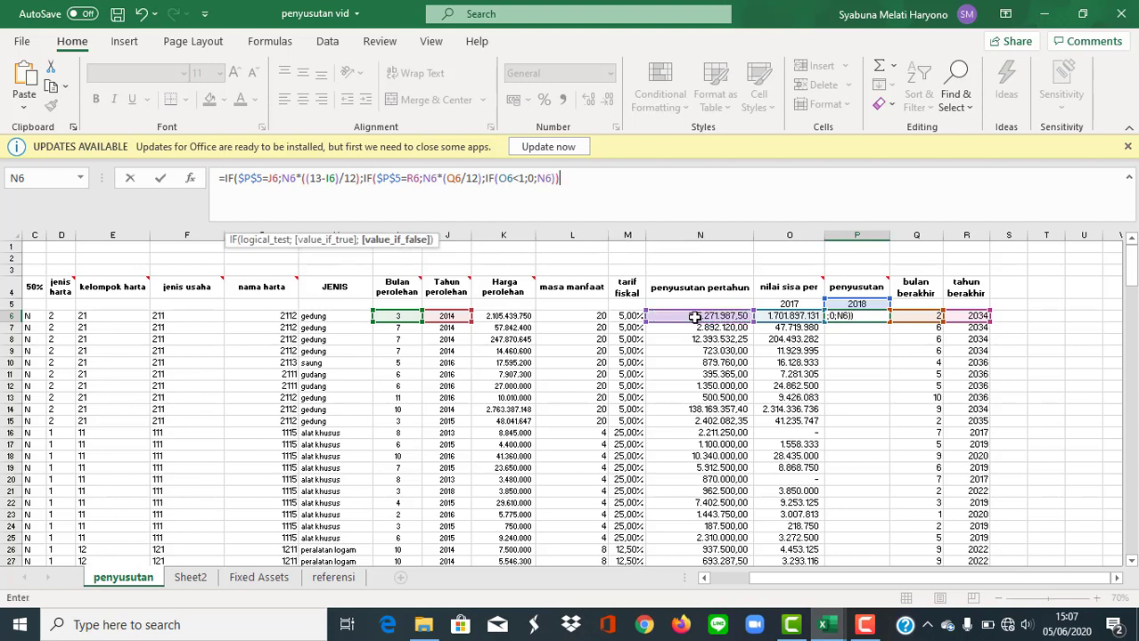
{"action": "type", "text": ")"}
{"action": "key", "text": "Return"}
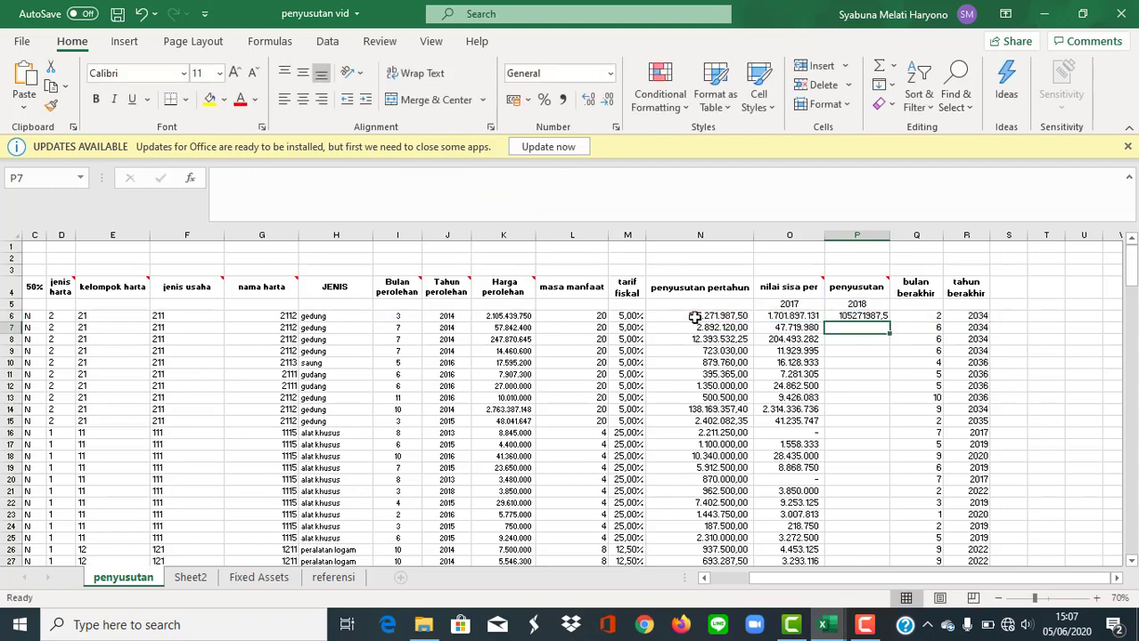
- Fill the P6 formula down to row 198 and apply the comma number style to the filled penyusutan values
{"action": "left_click", "coordinate": [868, 316]}
{"action": "double_click", "coordinate": [888, 322]}
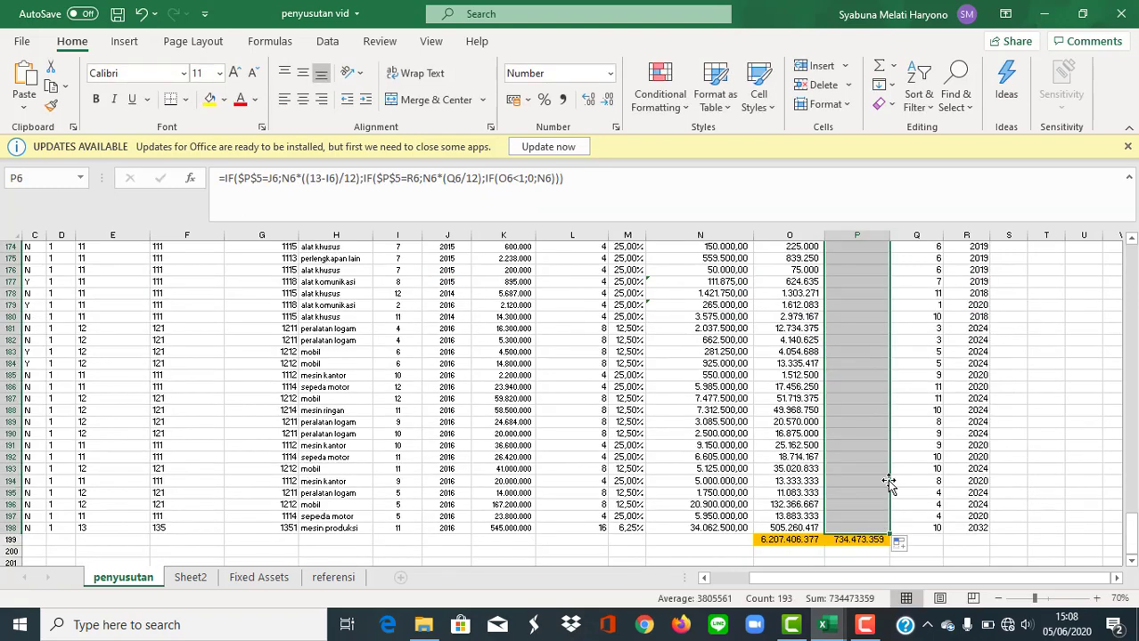
{"action": "left_click", "coordinate": [564, 100]}
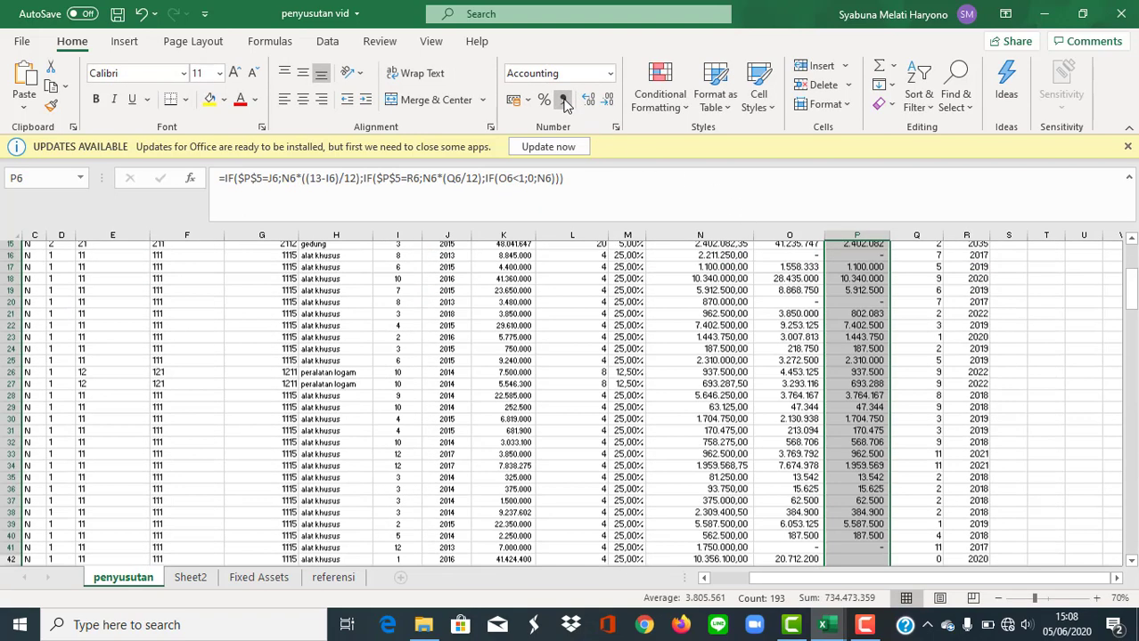
{"action": "scroll", "coordinate": [859, 353], "scroll_direction": "down", "scroll_amount": 5}
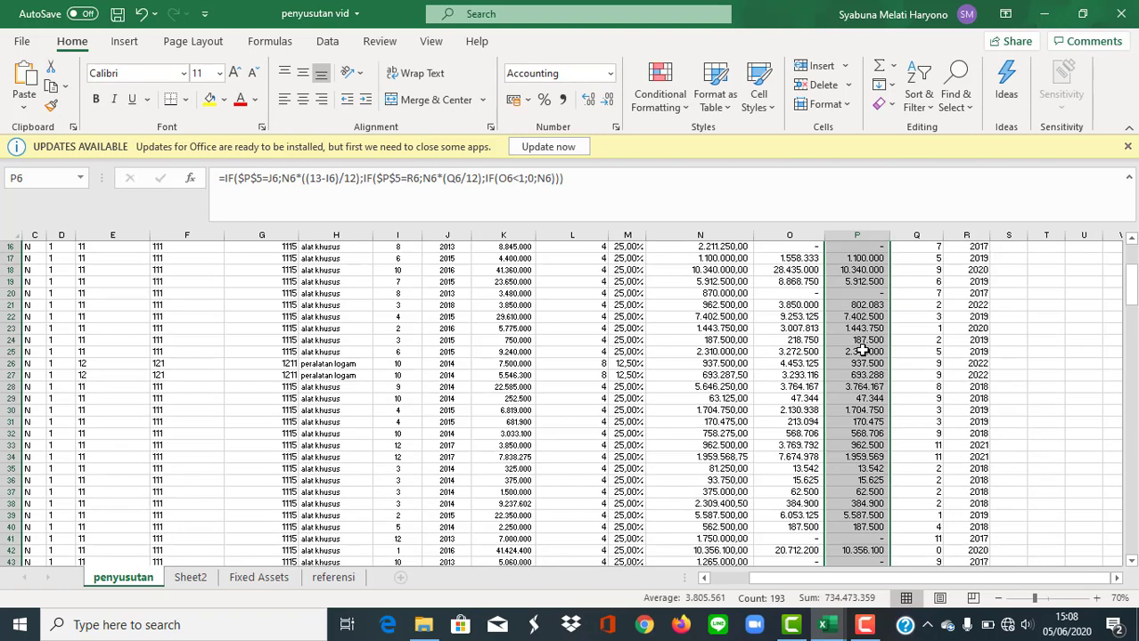
{"action": "scroll", "coordinate": [862, 351], "scroll_direction": "up", "scroll_amount": 5}
{"action": "left_click", "coordinate": [853, 305]}
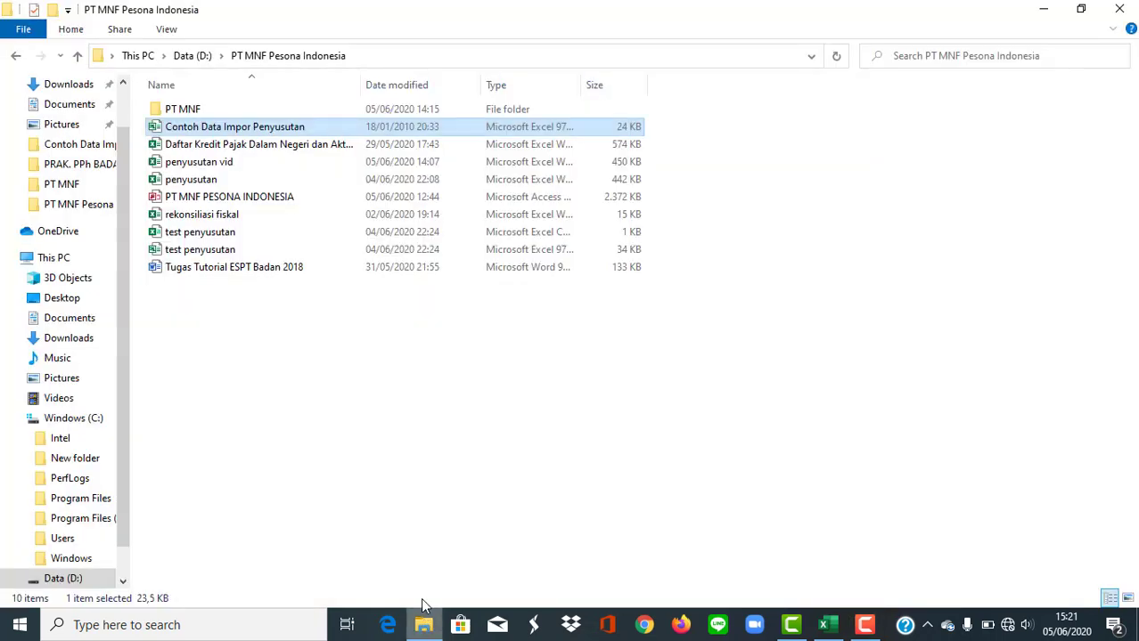
- Open the Contoh Data Impor Penyusutan workbook and clear all sample data from rows 2 to 41 of Sheet1
{"action": "left_click", "coordinate": [423, 625]}
{"action": "double_click", "coordinate": [314, 128]}
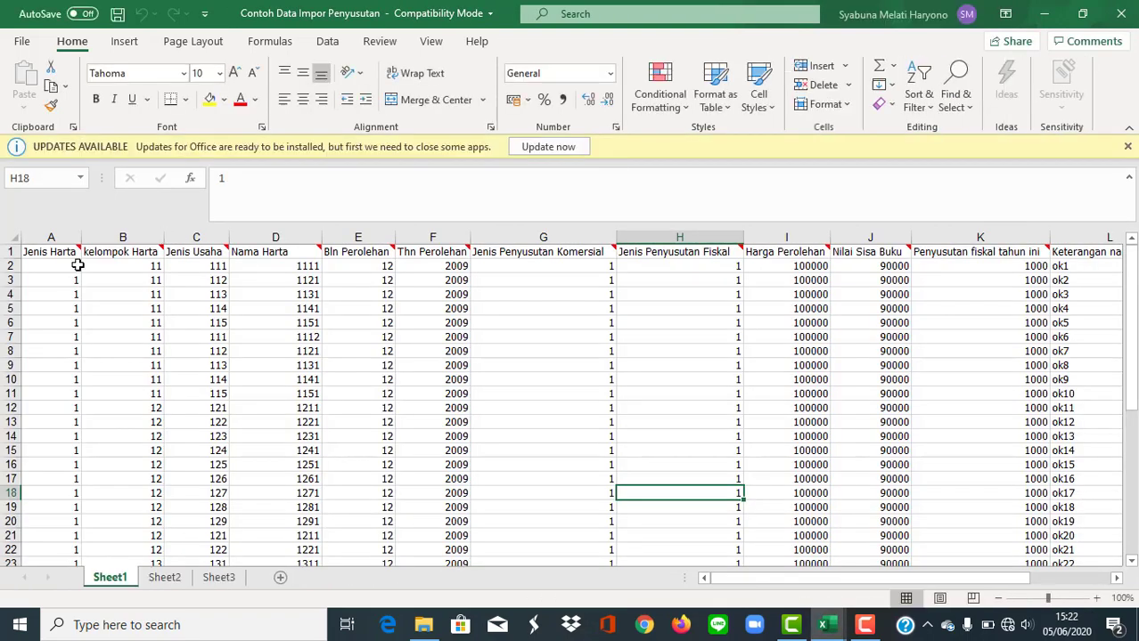
{"action": "mouse_move", "coordinate": [12, 267]}
{"action": "left_mouse_down"}
{"action": "mouse_move", "coordinate": [3, 618]}
{"action": "mouse_move", "coordinate": [9, 522]}
{"action": "left_mouse_up"}
{"action": "left_click", "coordinate": [884, 104]}
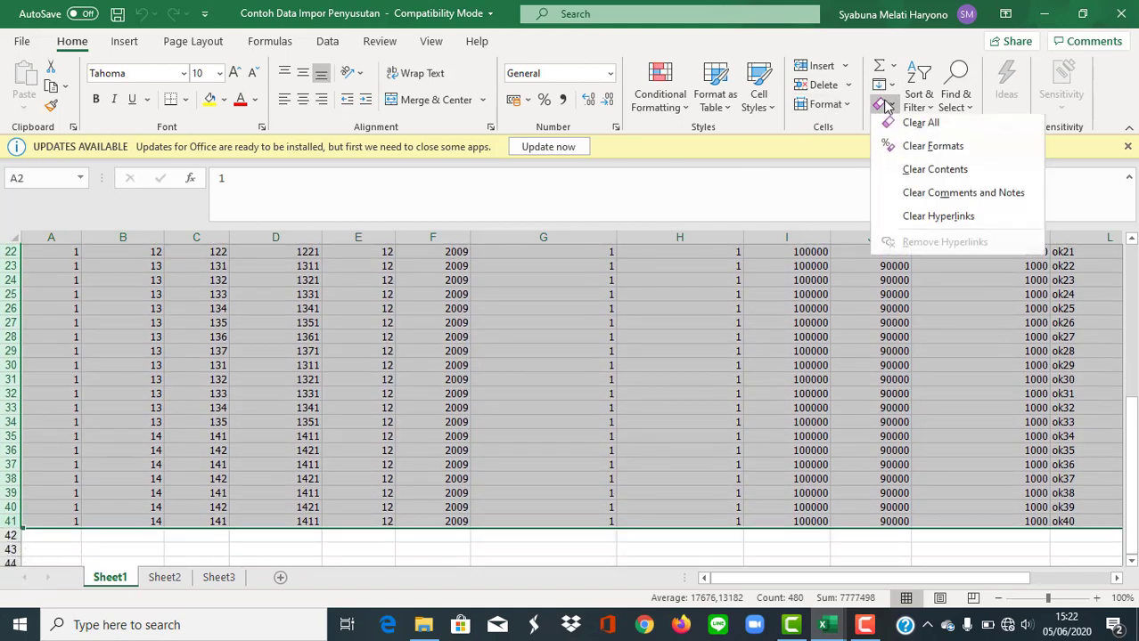
{"action": "left_click", "coordinate": [920, 128]}
{"action": "left_click", "coordinate": [66, 266]}
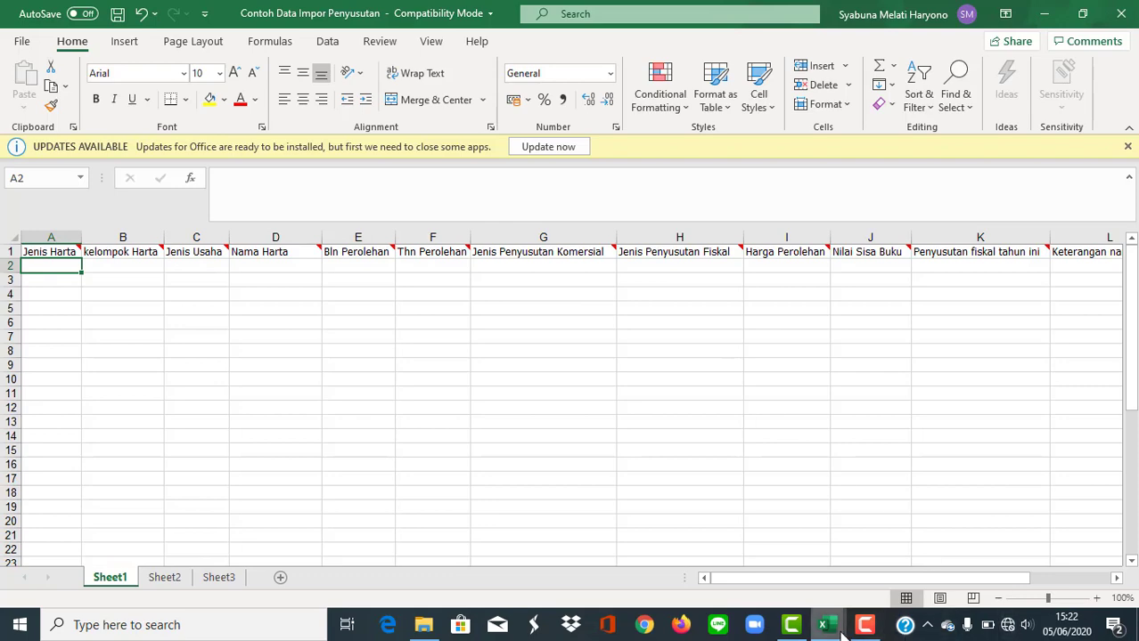
- Copy D6:G198 from the penyusutan sheet and paste it as values at A2 of the Contoh Data Impor Penyusutan template
{"action": "mouse_move", "coordinate": [827, 628]}
{"action": "left_click", "coordinate": [766, 586]}
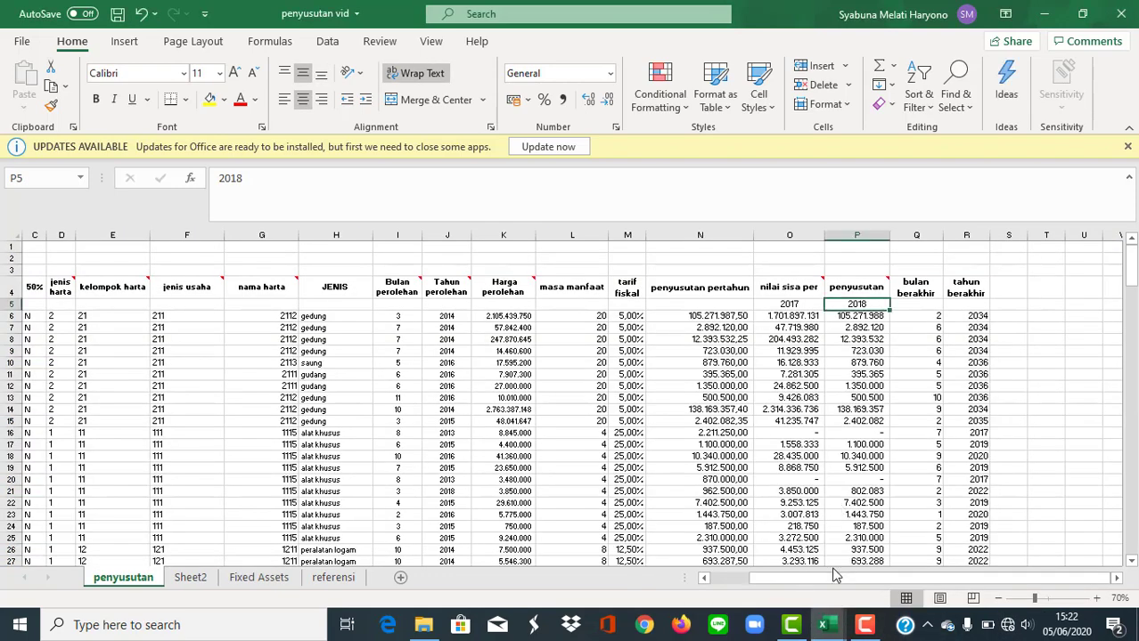
{"action": "left_click_drag", "start_coordinate": [835, 578], "coordinate": [776, 575]}
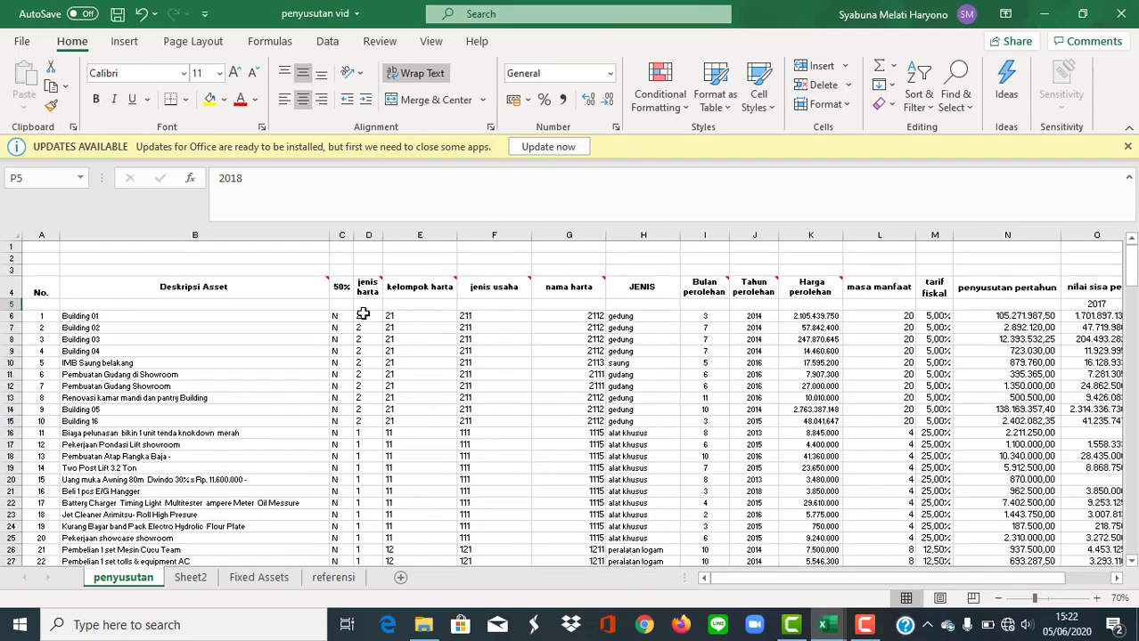
{"action": "left_click_drag", "start_coordinate": [362, 314], "coordinate": [544, 526]}
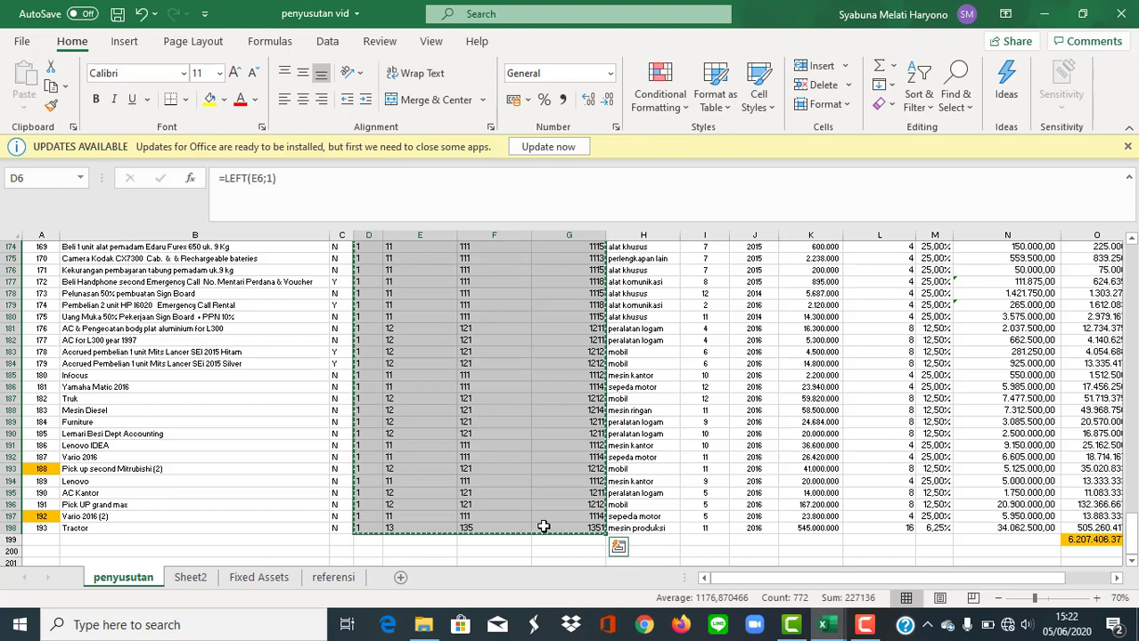
{"action": "key", "text": "ctrl+c"}
{"action": "key", "text": "alt+Tab"}
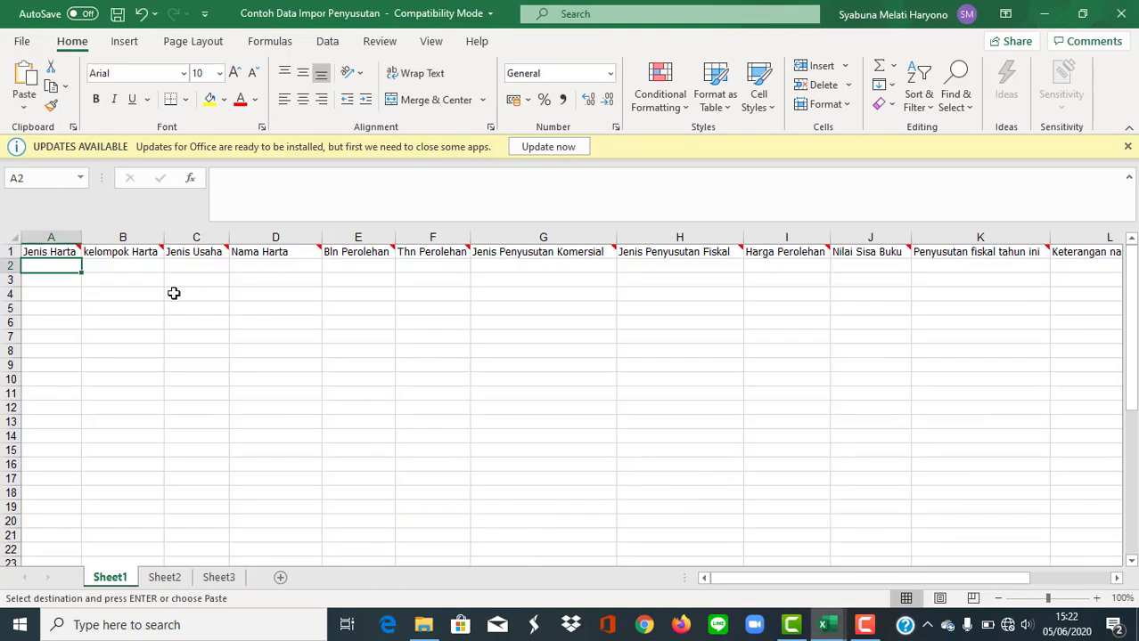
{"action": "key", "text": "ctrl+v"}
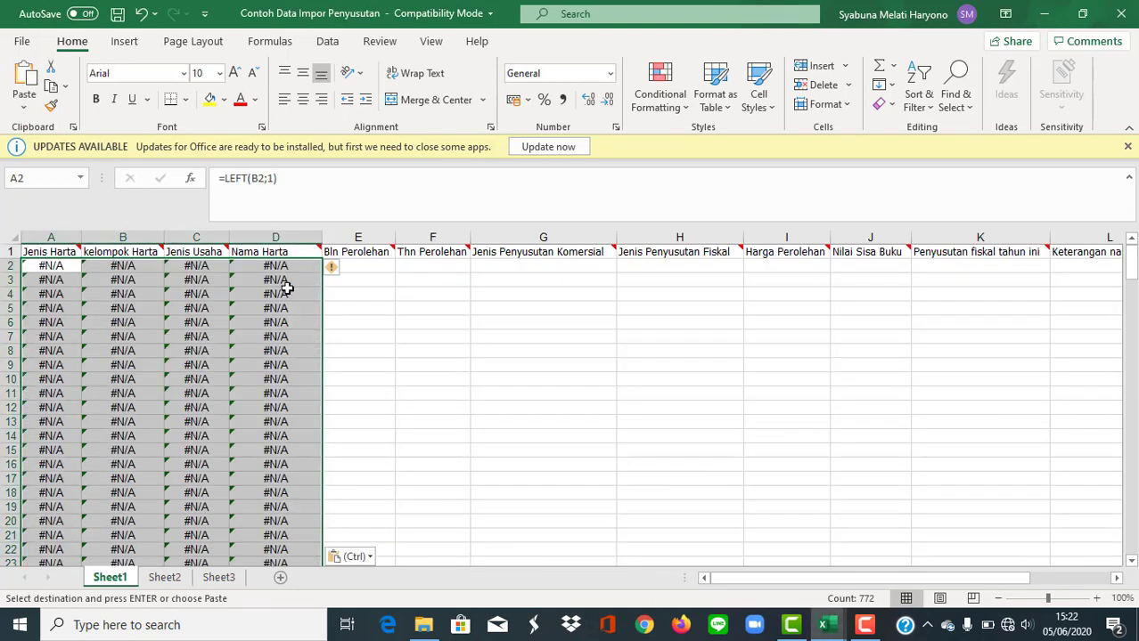
{"action": "left_click", "coordinate": [354, 557]}
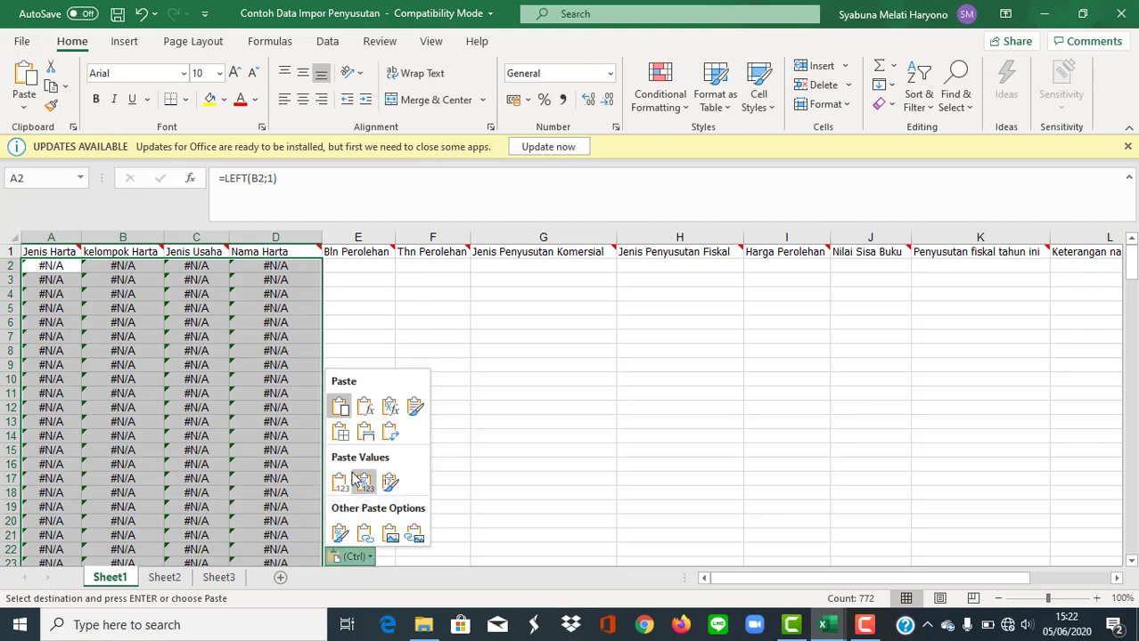
{"action": "left_click", "coordinate": [352, 481]}
{"action": "left_click", "coordinate": [330, 279]}
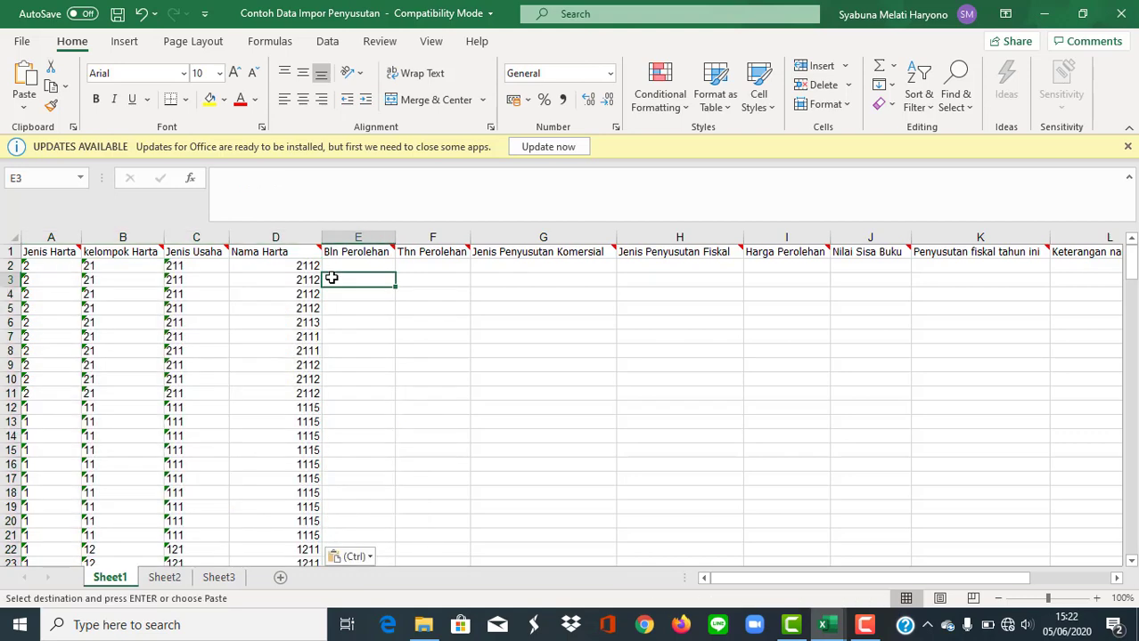
- Convert the text-stored codes in A2:D194 of the template to numbers
{"action": "left_click", "coordinate": [314, 267]}
{"action": "left_click", "coordinate": [51, 269]}
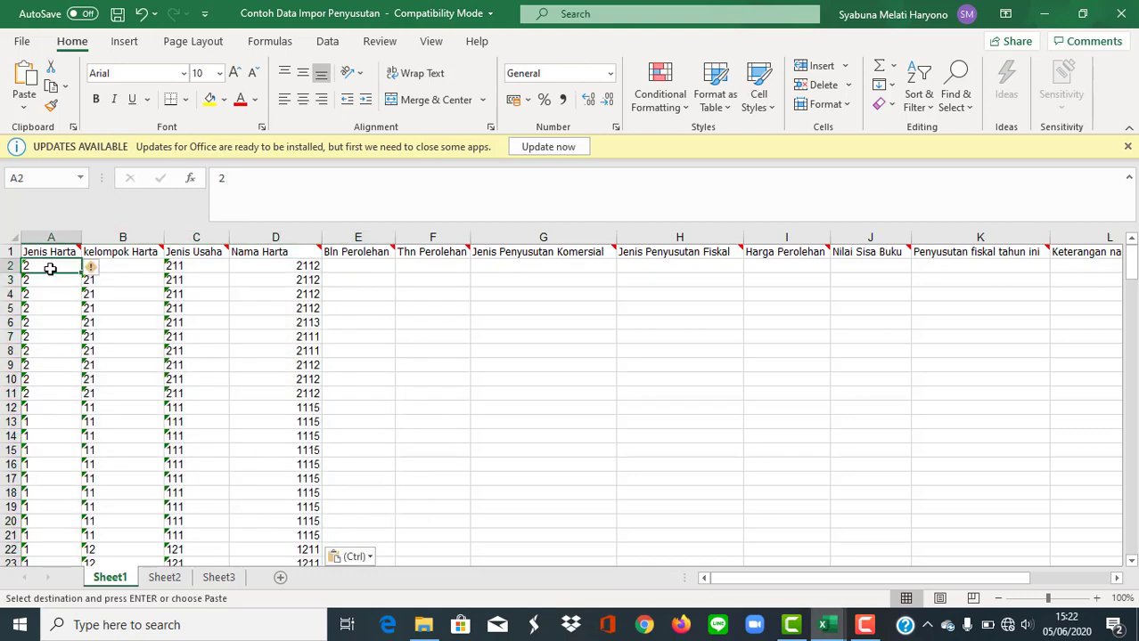
{"action": "left_click_drag", "start_coordinate": [51, 269], "coordinate": [316, 490]}
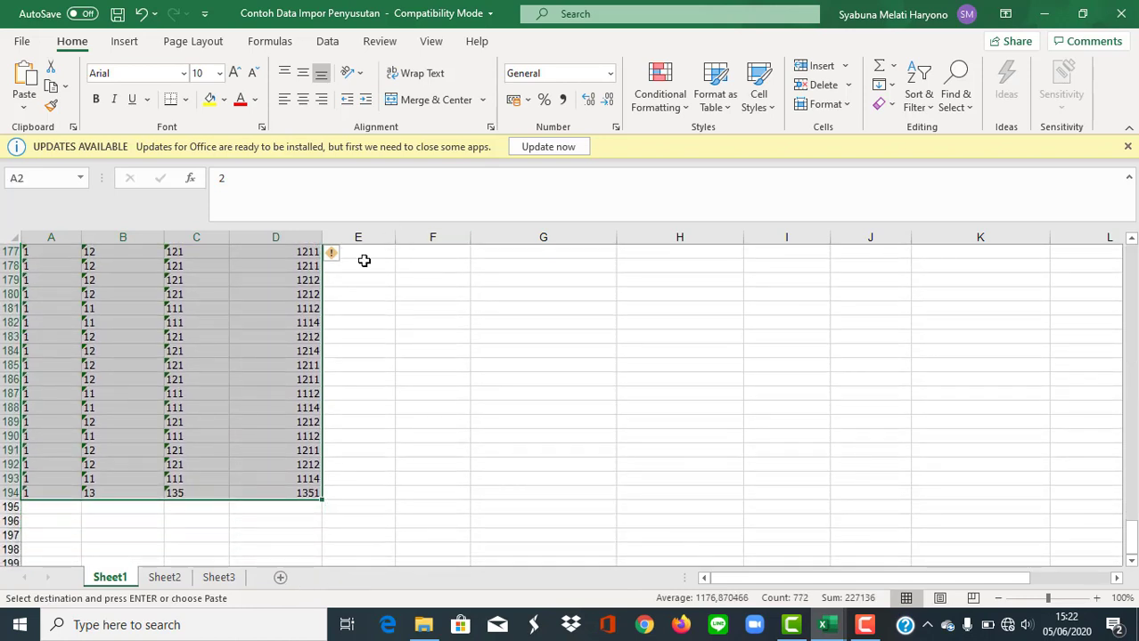
{"action": "left_click", "coordinate": [332, 255]}
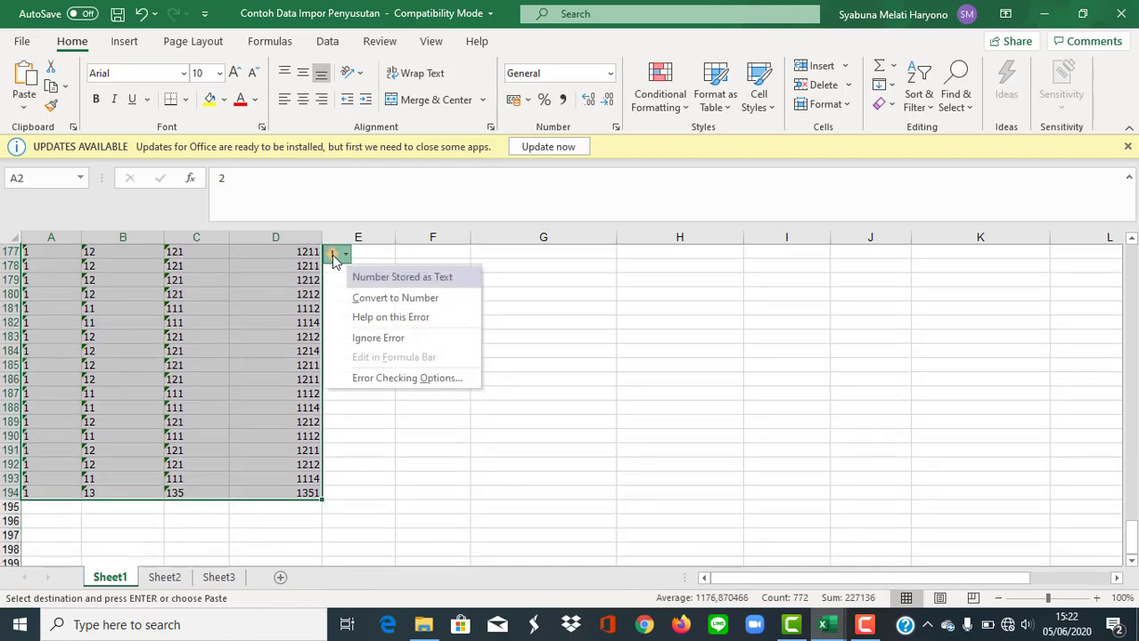
{"action": "left_click", "coordinate": [352, 303]}
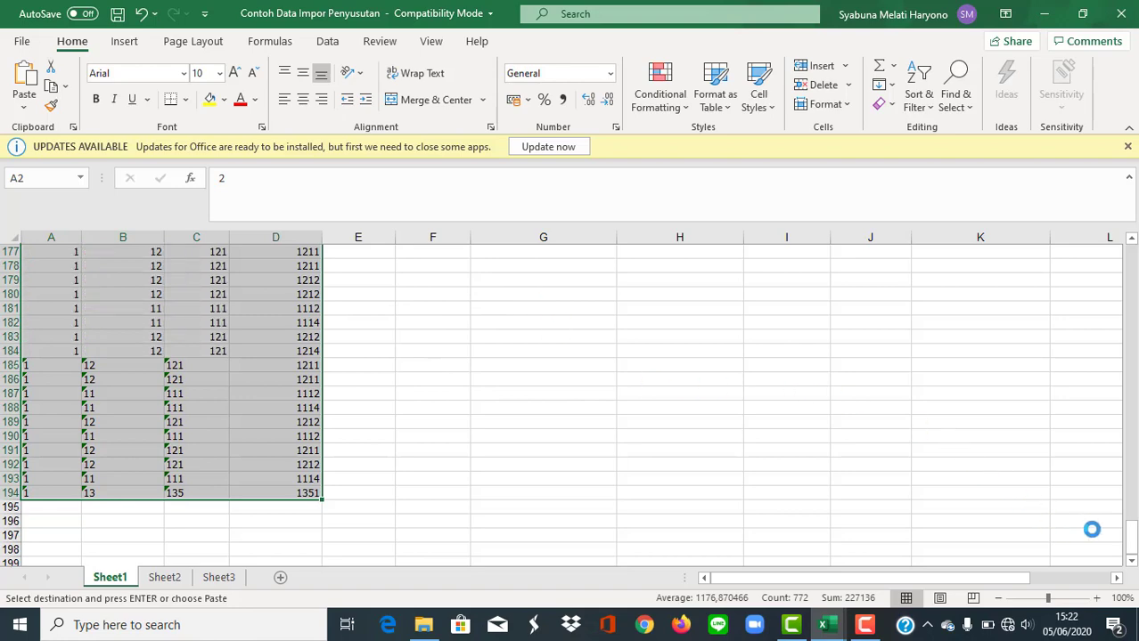
{"action": "left_click_drag", "start_coordinate": [1129, 533], "coordinate": [1132, 255]}
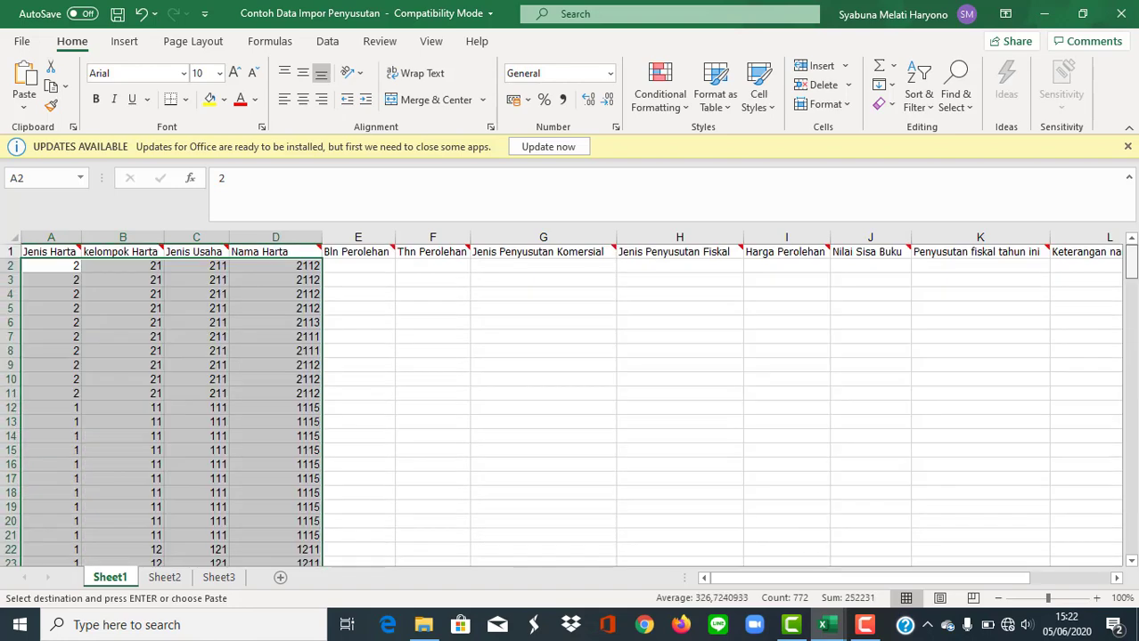
- Copy the bulan and tahun perolehan data in I6:J198 of the penyusutan sheet into the template starting at E2
{"action": "left_click", "coordinate": [357, 266]}
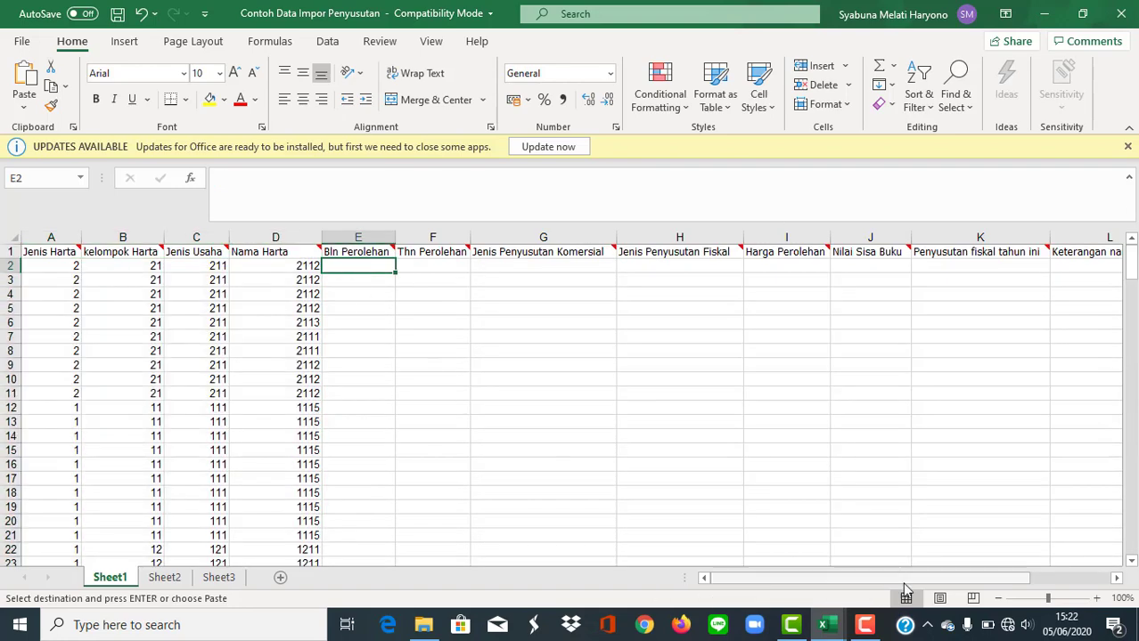
{"action": "key", "text": "alt+Tab"}
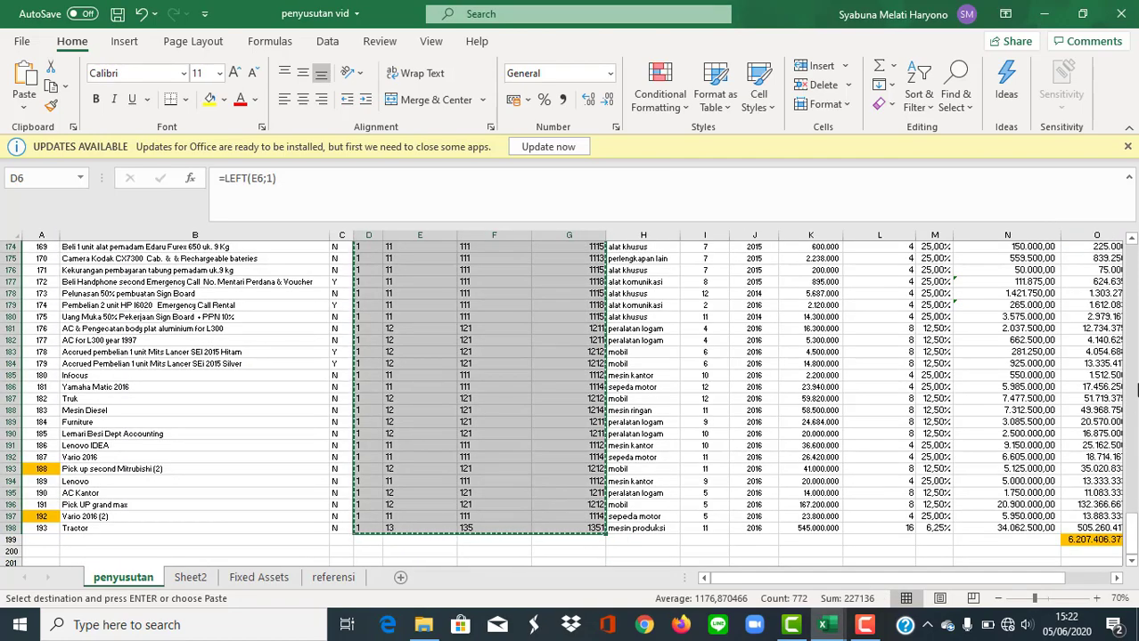
{"action": "left_click_drag", "start_coordinate": [1133, 542], "coordinate": [1133, 254]}
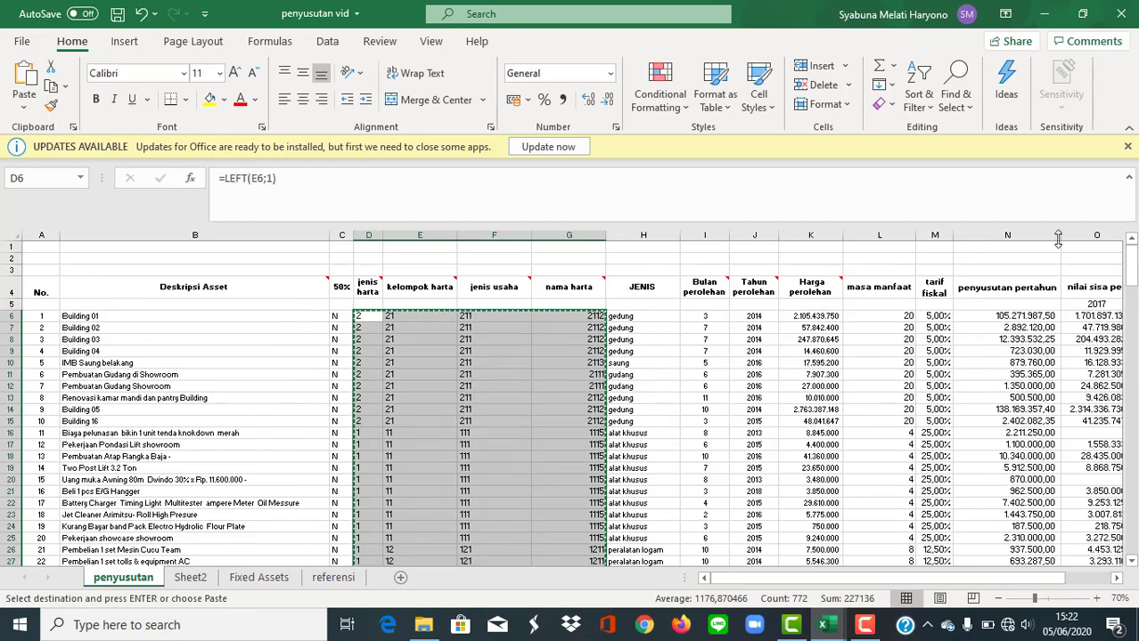
{"action": "left_click_drag", "start_coordinate": [707, 320], "coordinate": [735, 534]}
{"action": "key", "text": "ctrl+c"}
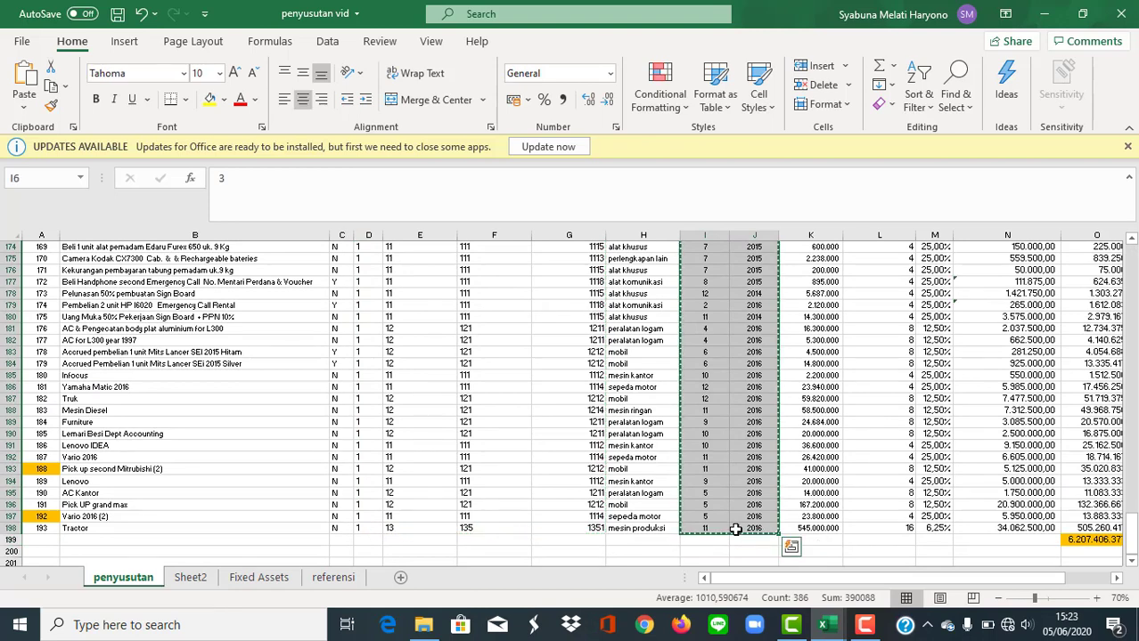
{"action": "key", "text": "alt+Tab"}
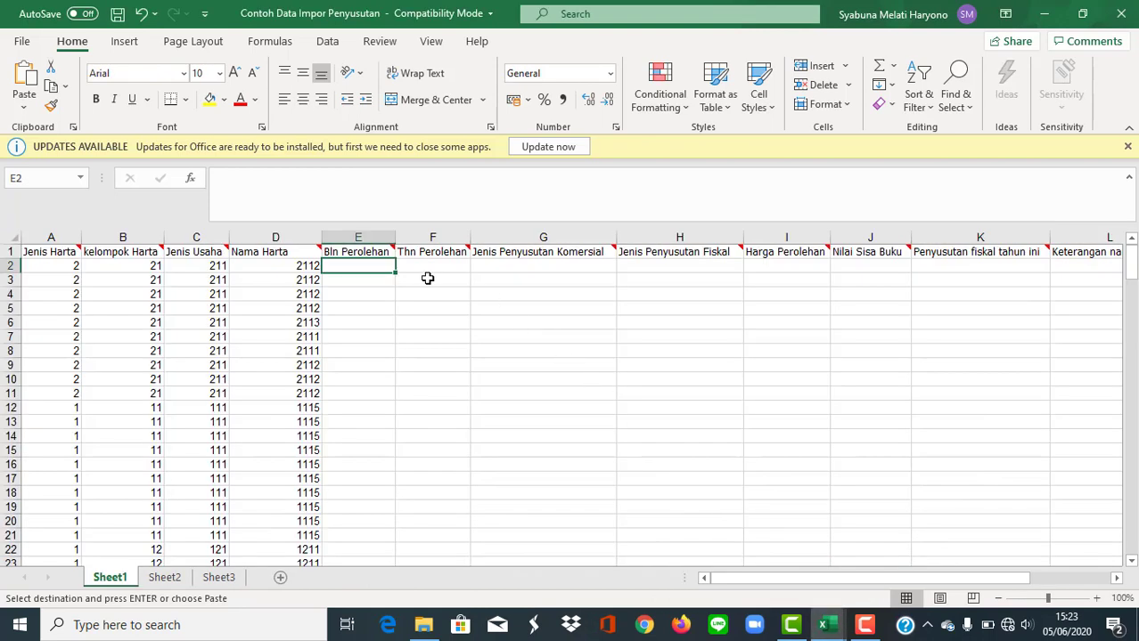
{"action": "key", "text": "ctrl+v"}
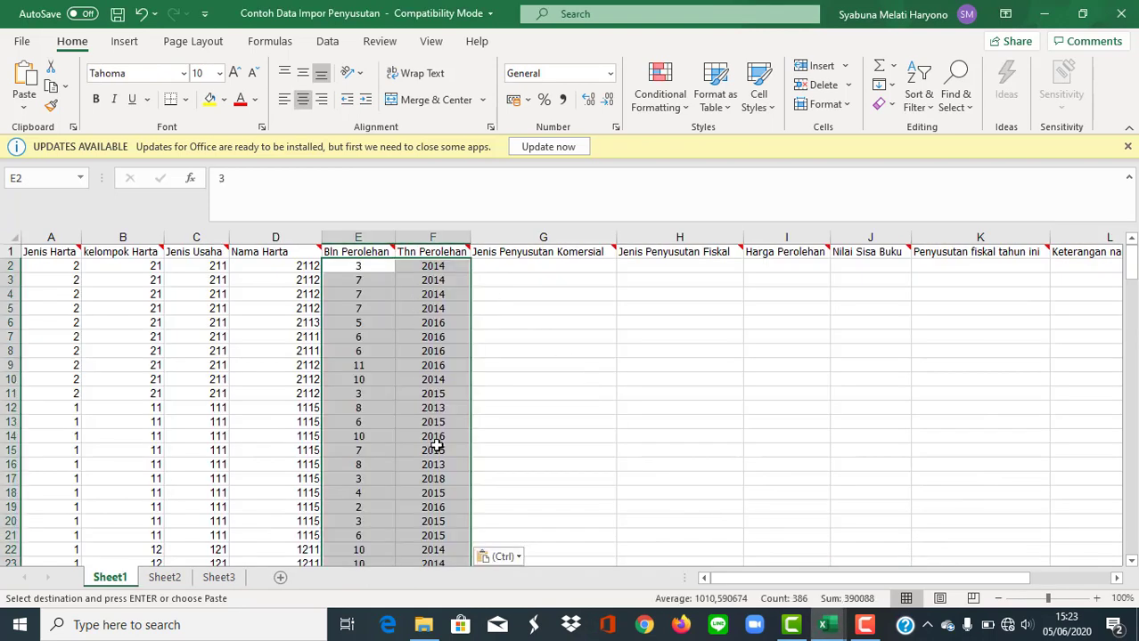
- Enter 1 for Jenis Penyusutan Komersial and Jenis Penyusutan Fiskal in G2 and H2, and fill both columns down to row 194
{"action": "left_click", "coordinate": [508, 271]}
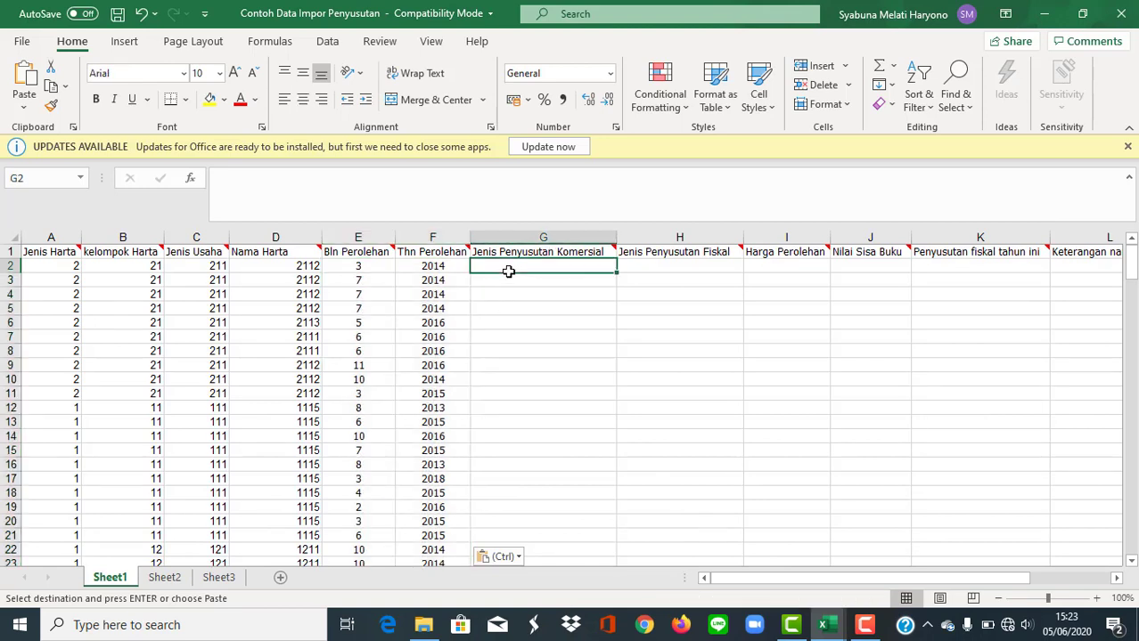
{"action": "type", "text": "1"}
{"action": "left_click", "coordinate": [643, 264]}
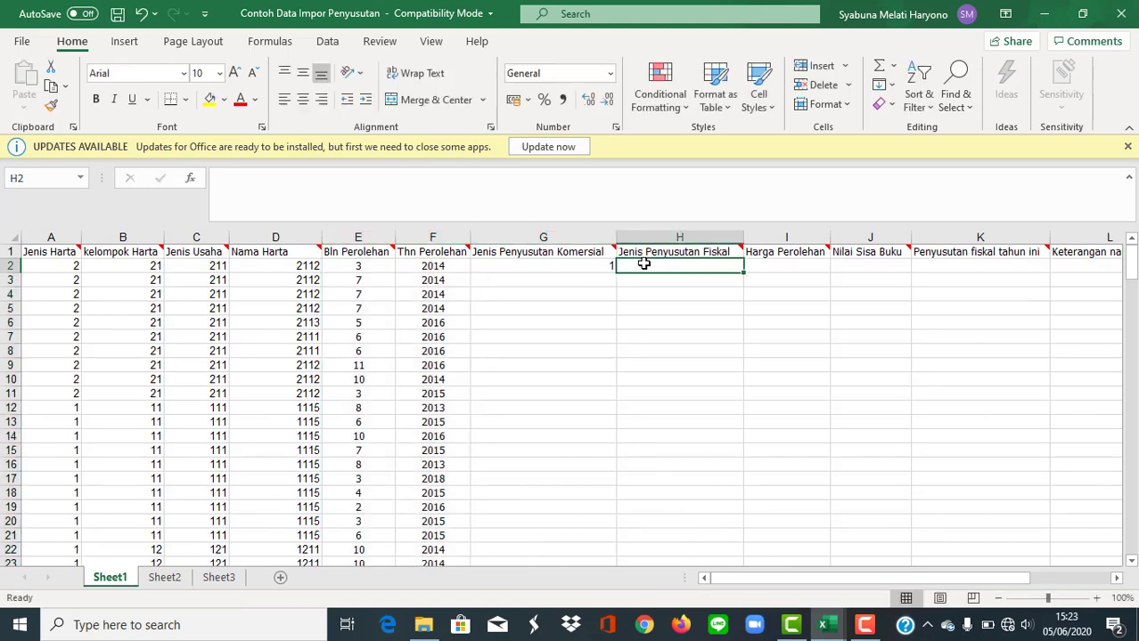
{"action": "type", "text": "1"}
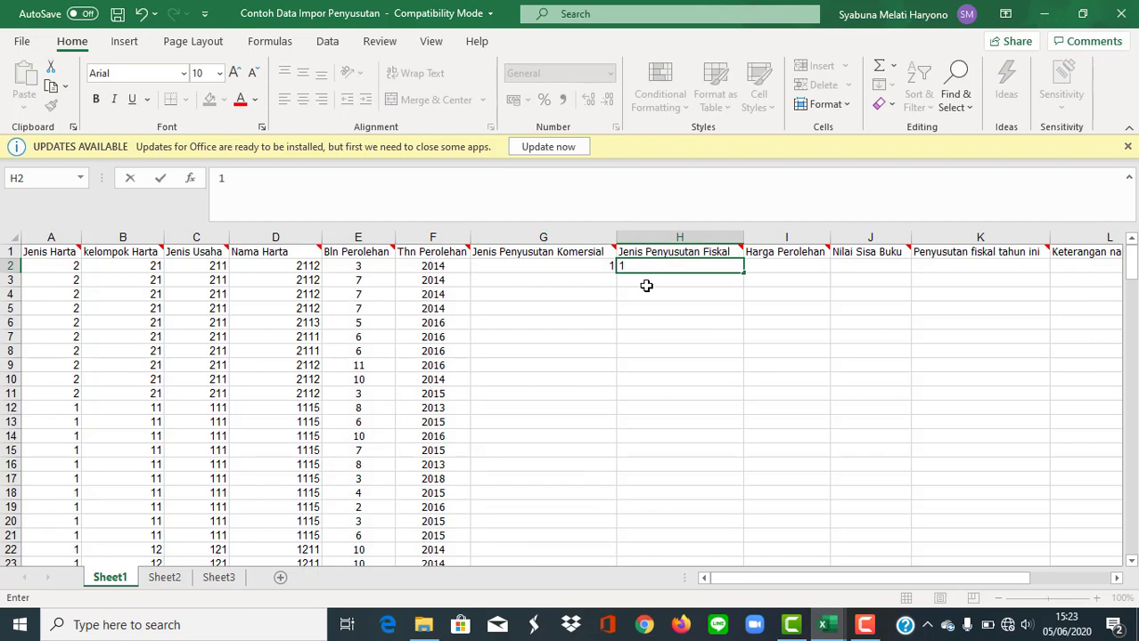
{"action": "left_click", "coordinate": [646, 285]}
{"action": "left_click", "coordinate": [597, 265]}
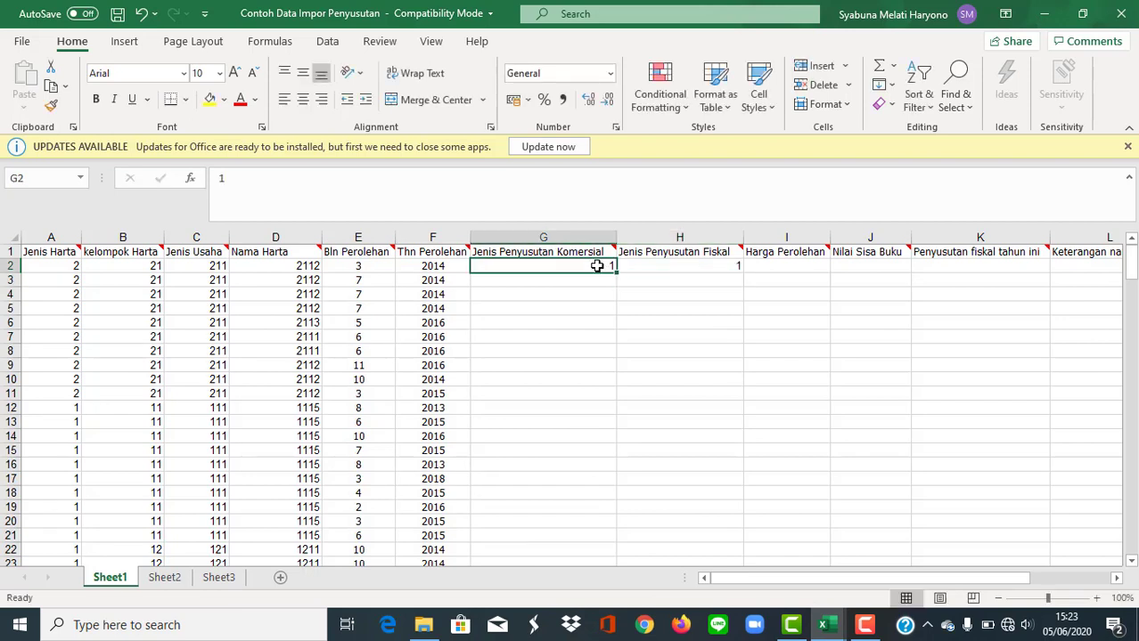
{"action": "left_click_drag", "start_coordinate": [615, 273], "coordinate": [624, 350]}
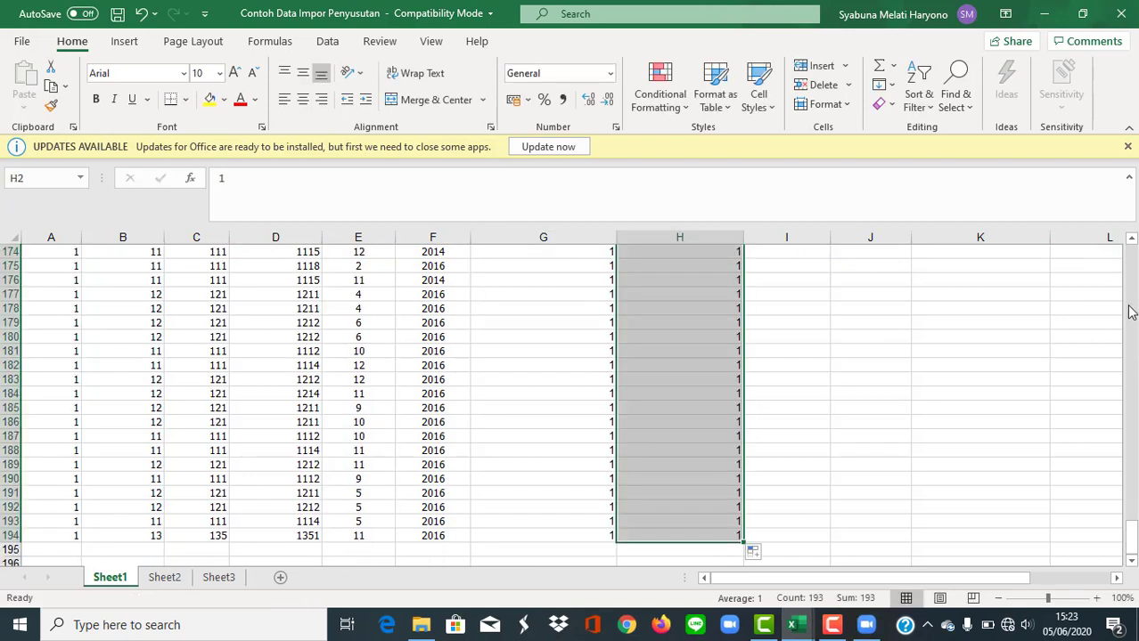
{"action": "left_click_drag", "start_coordinate": [1132, 522], "coordinate": [1131, 266]}
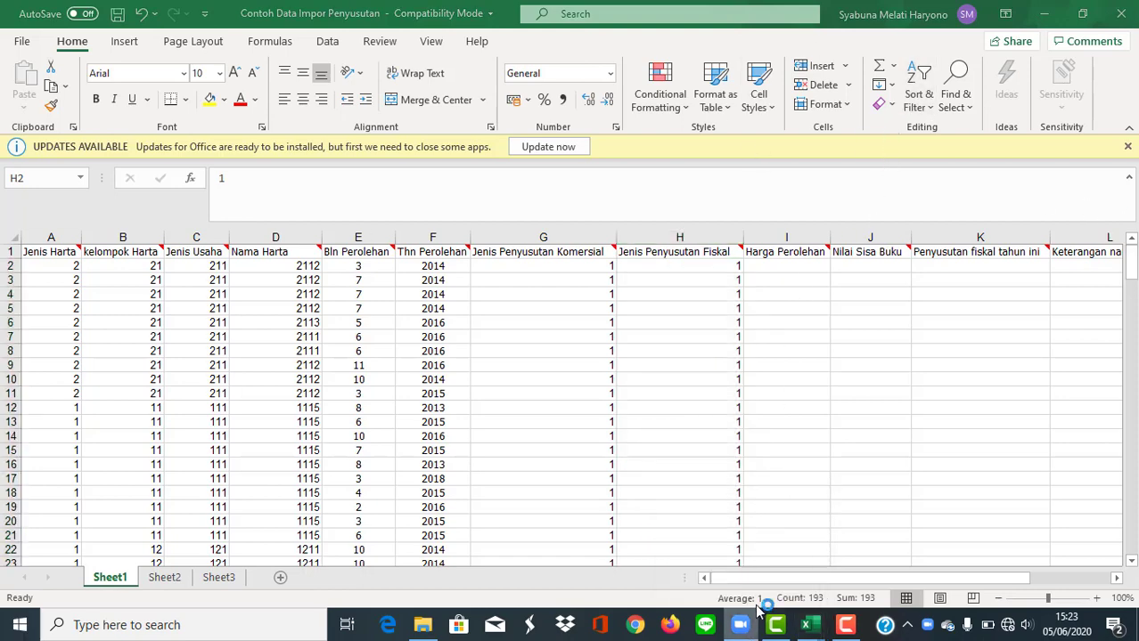
{"action": "right_click", "coordinate": [739, 624]}
{"action": "left_click", "coordinate": [745, 591]}
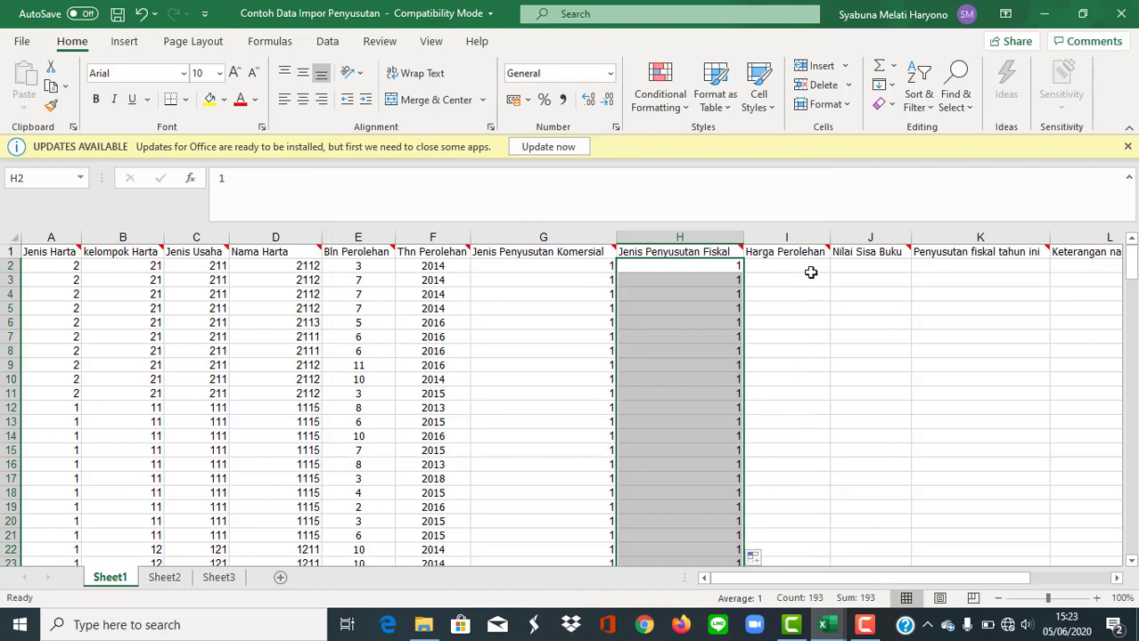
- Copy the harga perolehan values in K6:K198 of the penyusutan sheet into the template's Harga Perolehan column starting at I2
{"action": "left_click", "coordinate": [807, 265]}
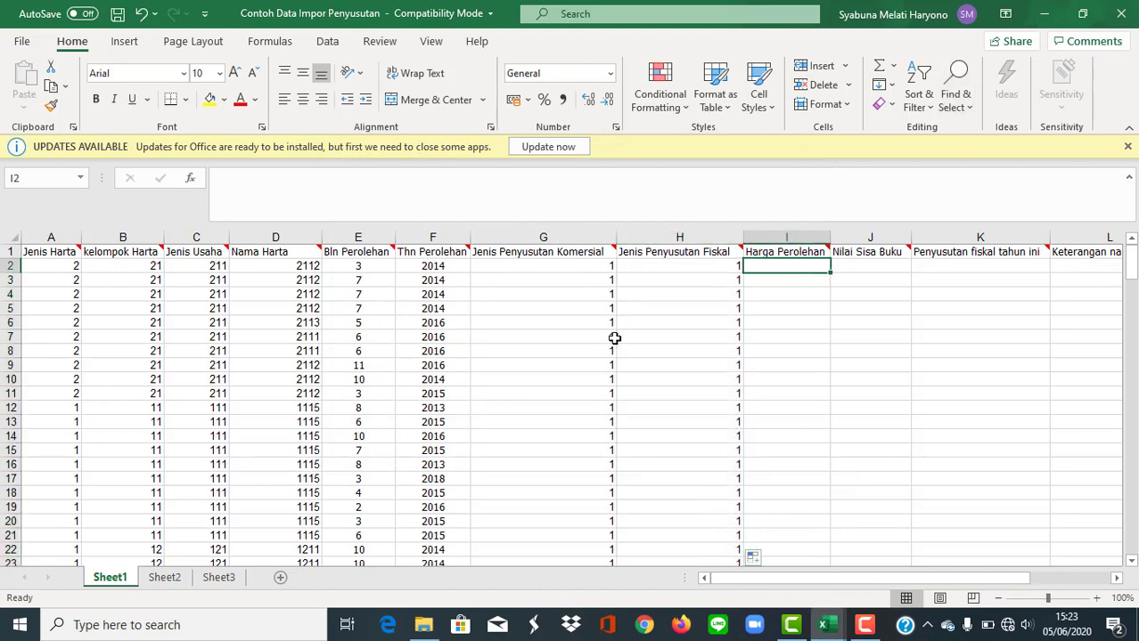
{"action": "key", "text": "alt+Tab"}
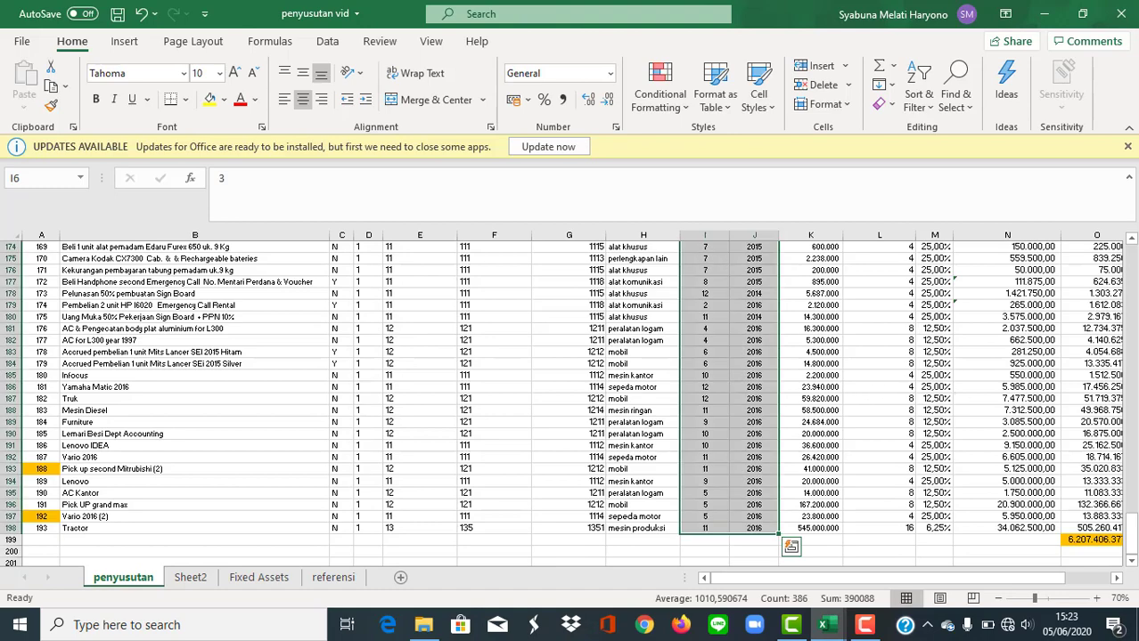
{"action": "left_click_drag", "start_coordinate": [1132, 544], "coordinate": [1131, 262]}
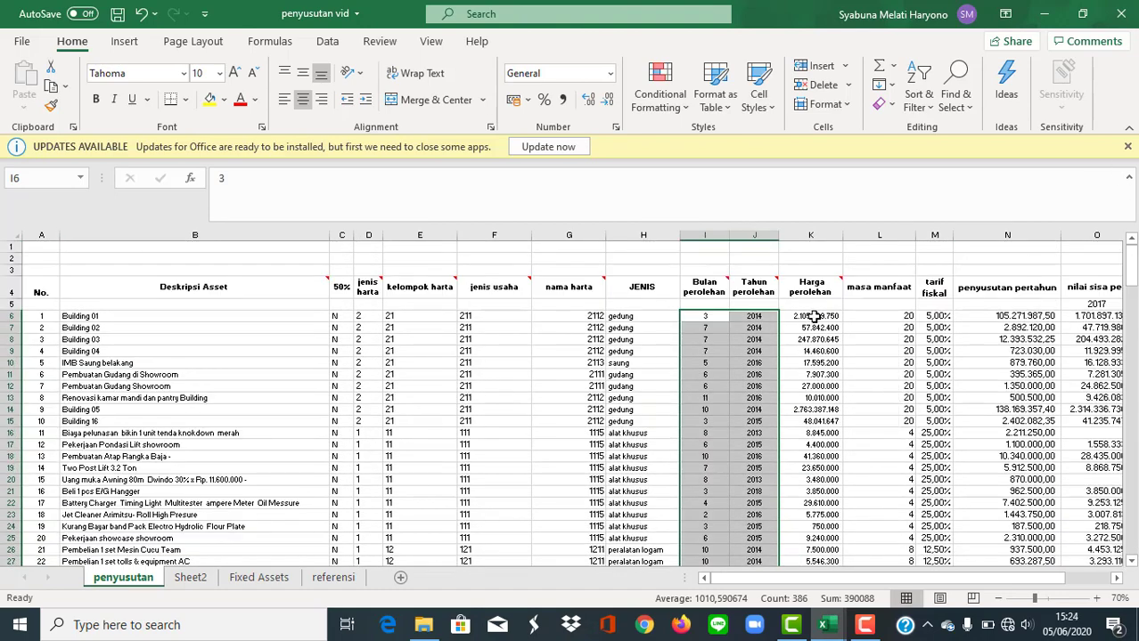
{"action": "left_click_drag", "start_coordinate": [810, 316], "coordinate": [787, 529]}
{"action": "key", "text": "ctrl+c"}
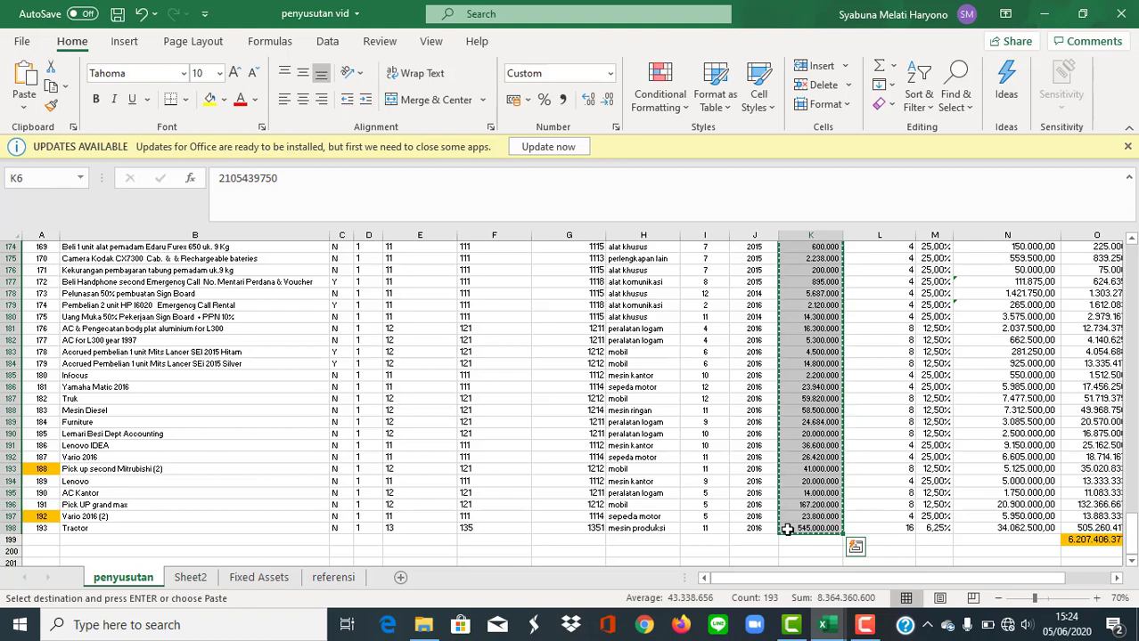
{"action": "key", "text": "alt+Tab"}
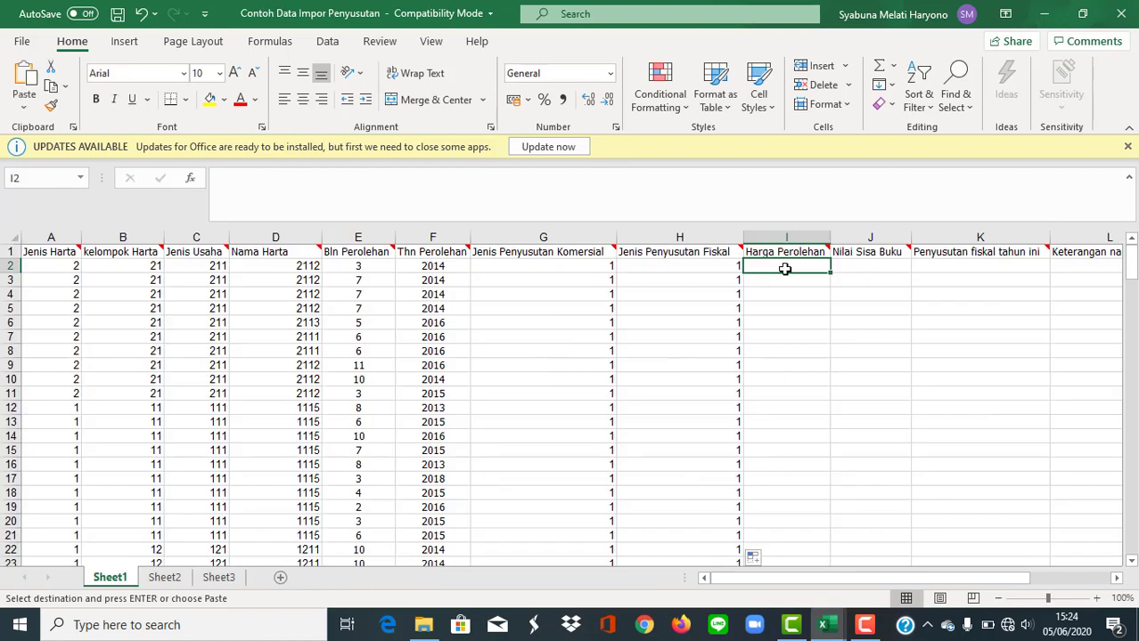
{"action": "key", "text": "ctrl+v"}
- Copy O6:P198 of the penyusutan sheet into the template's Nilai Sisa Buku and Penyusutan fiskal columns from J2, as values only
{"action": "left_click", "coordinate": [855, 271]}
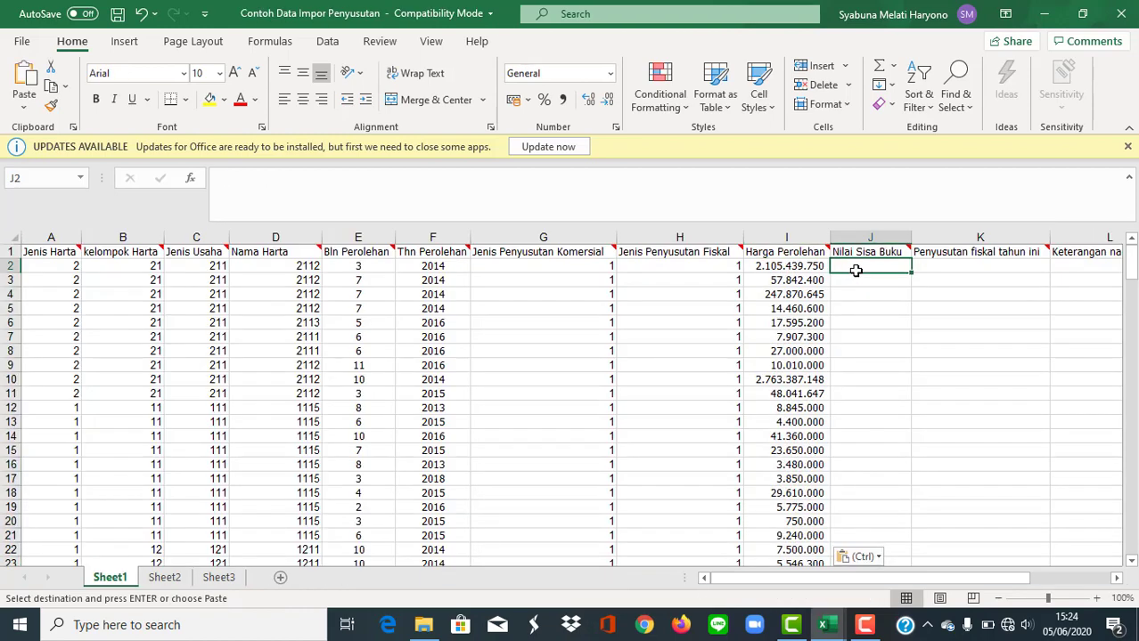
{"action": "key", "text": "alt+Tab"}
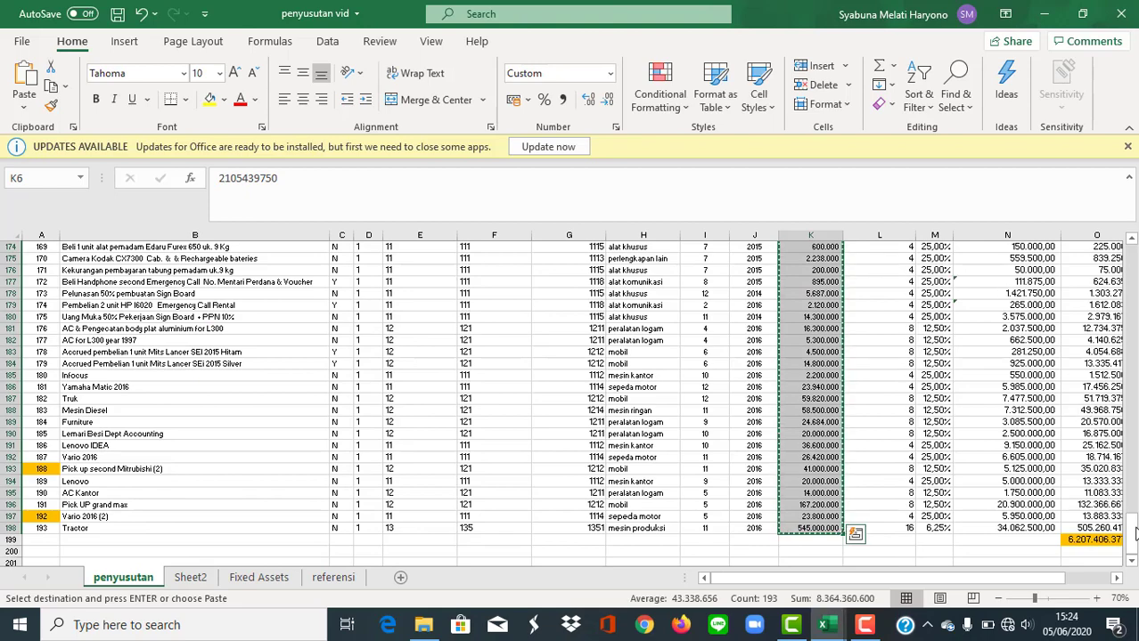
{"action": "left_click_drag", "start_coordinate": [1132, 530], "coordinate": [1132, 246]}
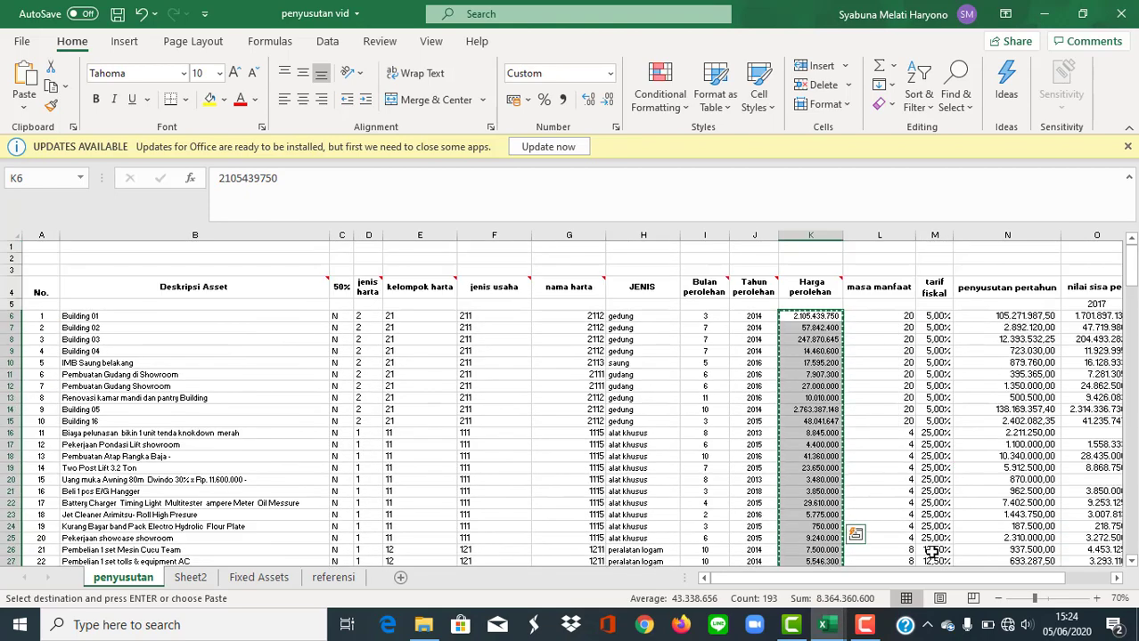
{"action": "left_click_drag", "start_coordinate": [940, 580], "coordinate": [1004, 580]}
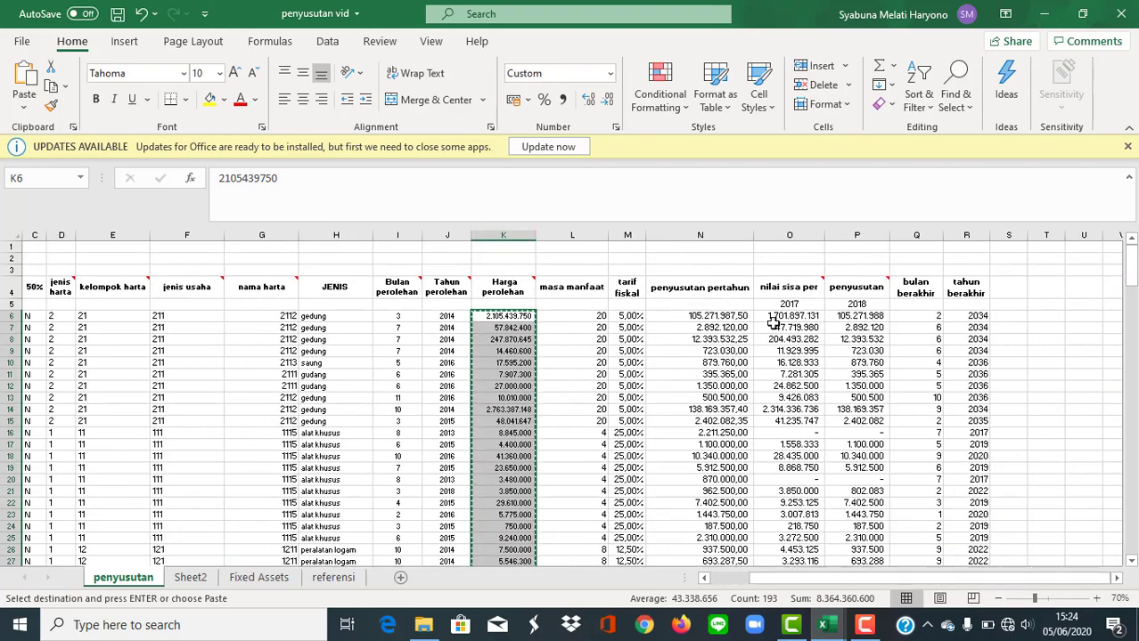
{"action": "left_click_drag", "start_coordinate": [790, 314], "coordinate": [846, 529]}
{"action": "key", "text": "ctrl+c"}
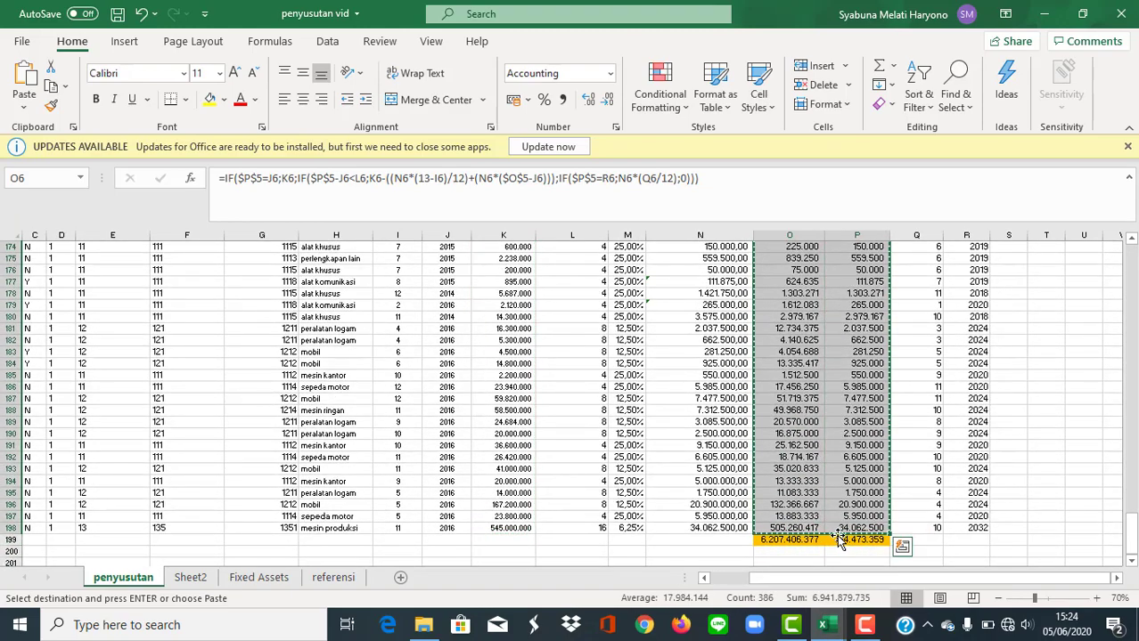
{"action": "key", "text": "alt+Tab"}
{"action": "key", "text": "ctrl+v"}
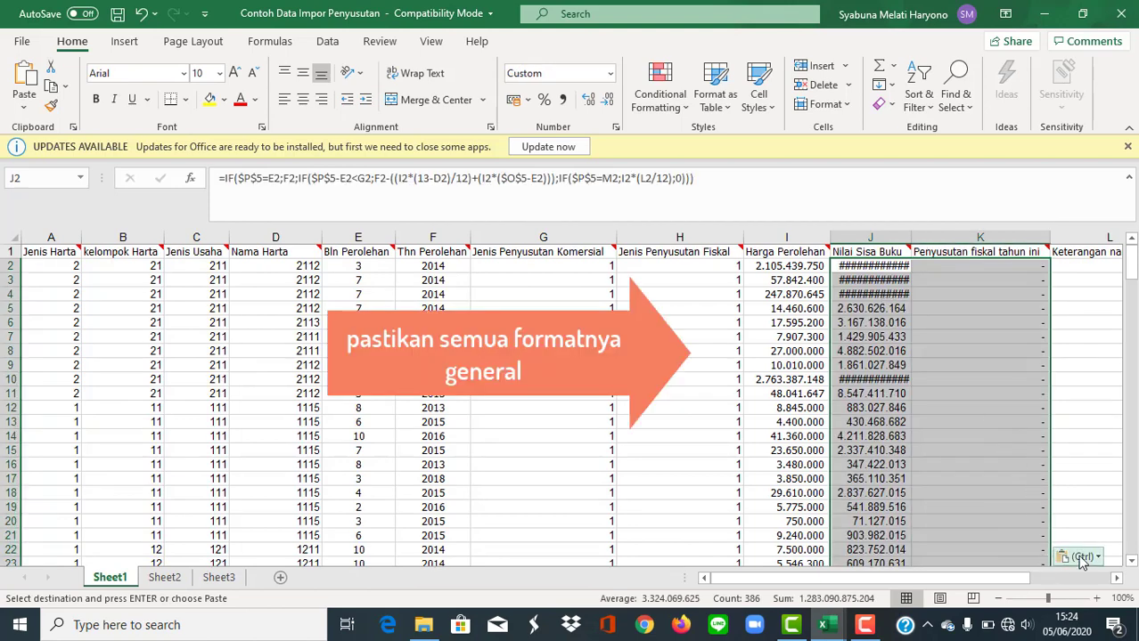
{"action": "left_click", "coordinate": [1075, 557]}
{"action": "left_click", "coordinate": [1058, 473]}
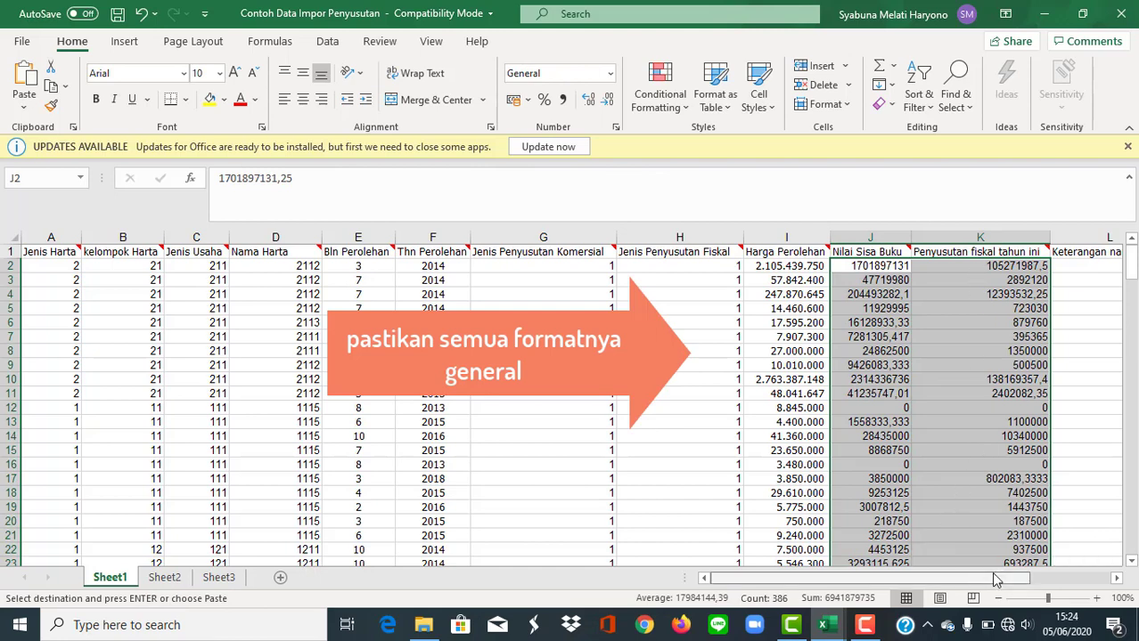
- Copy the Deskripsi Asset entries in B6:B198 of the penyusutan sheet into Keterangan nama harta from L2 and autofit column L
{"action": "left_click_drag", "start_coordinate": [996, 579], "coordinate": [1050, 580]}
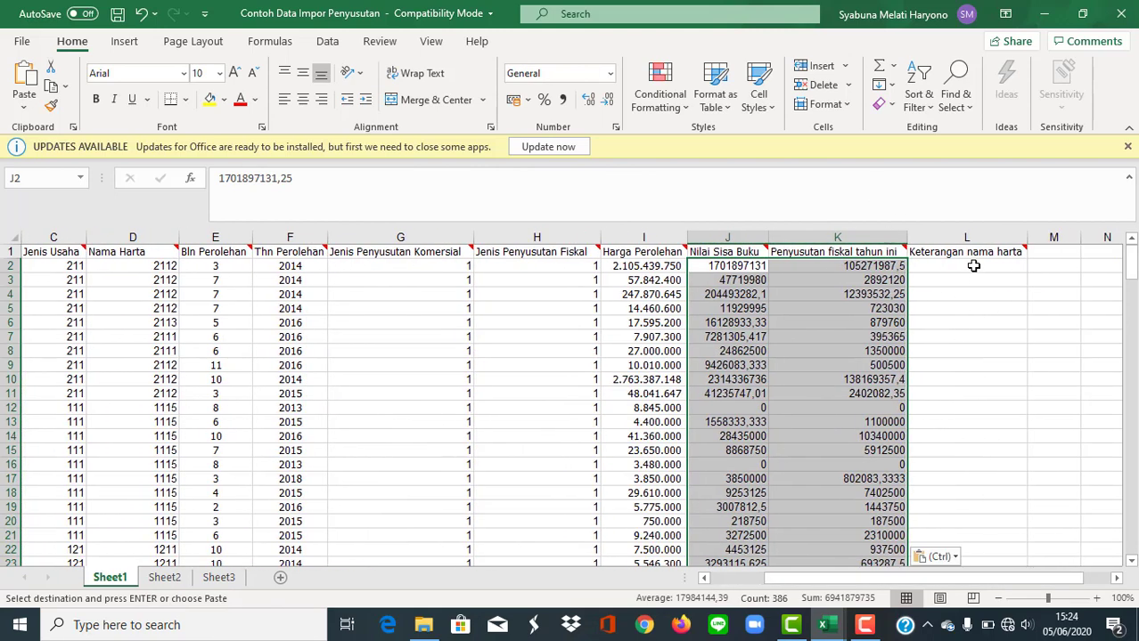
{"action": "left_click", "coordinate": [974, 265]}
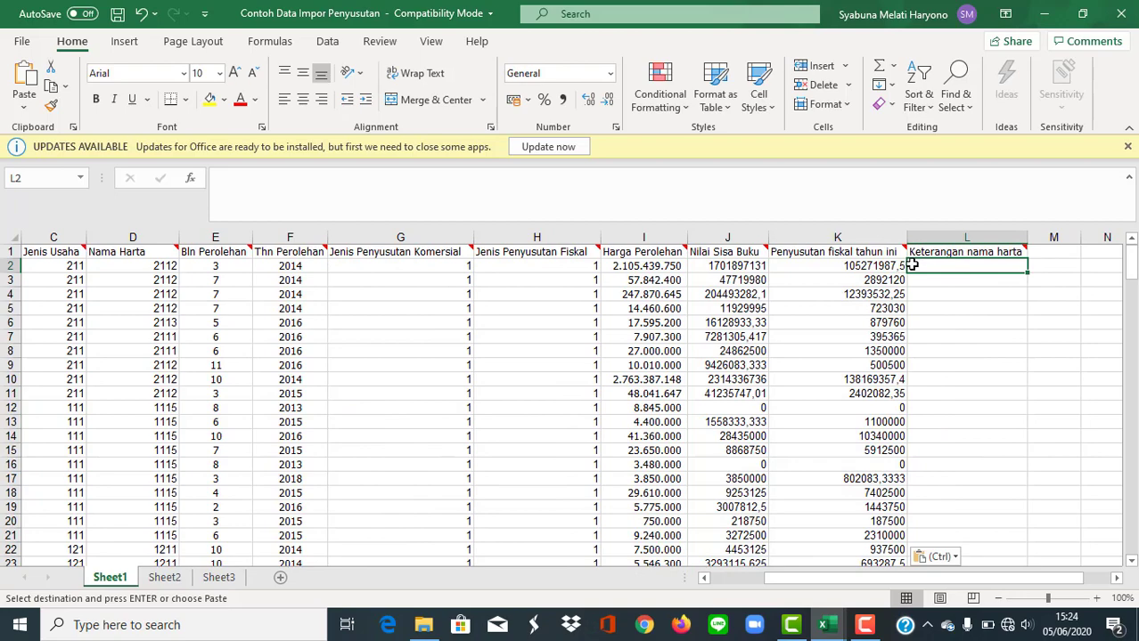
{"action": "key", "text": "alt+Tab"}
{"action": "left_click_drag", "start_coordinate": [930, 580], "coordinate": [725, 582]}
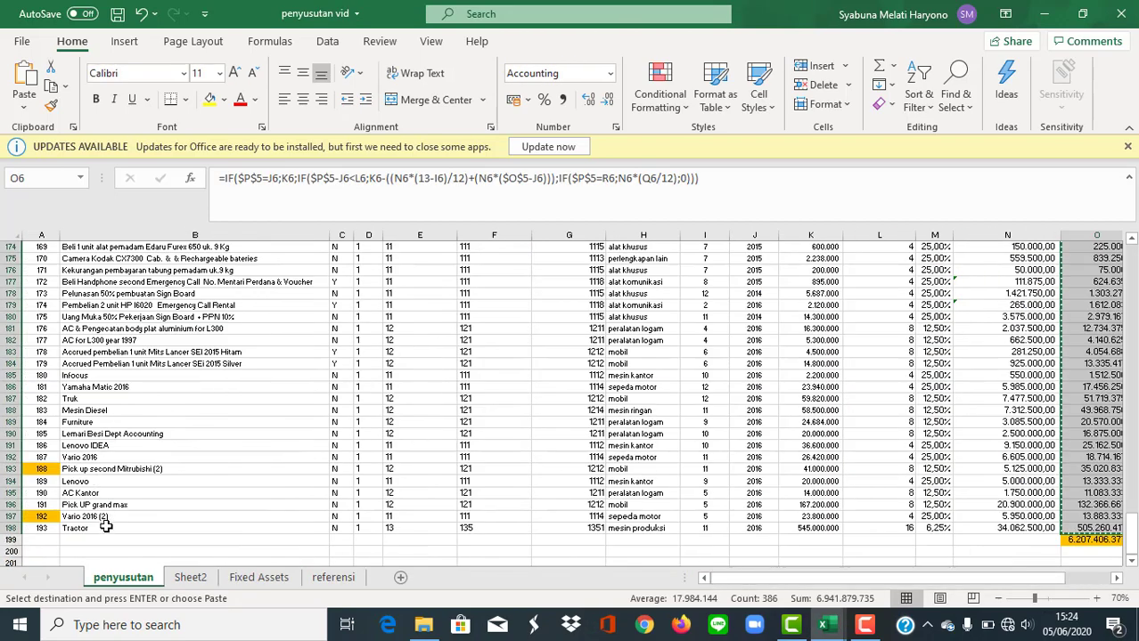
{"action": "left_click_drag", "start_coordinate": [105, 527], "coordinate": [140, 295]}
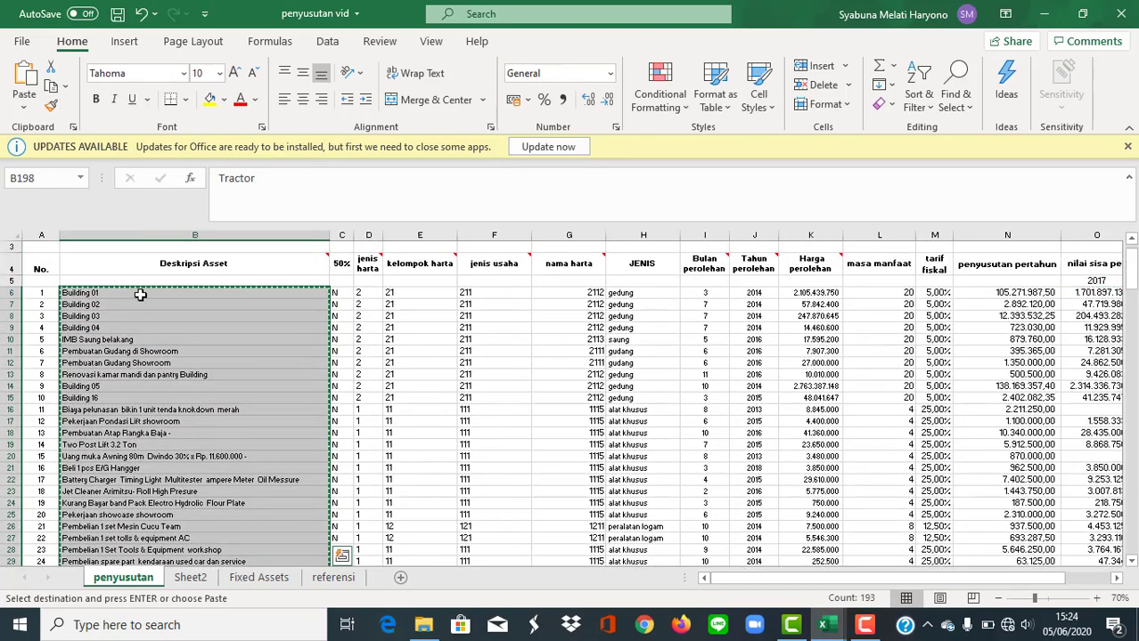
{"action": "key", "text": "alt+Tab"}
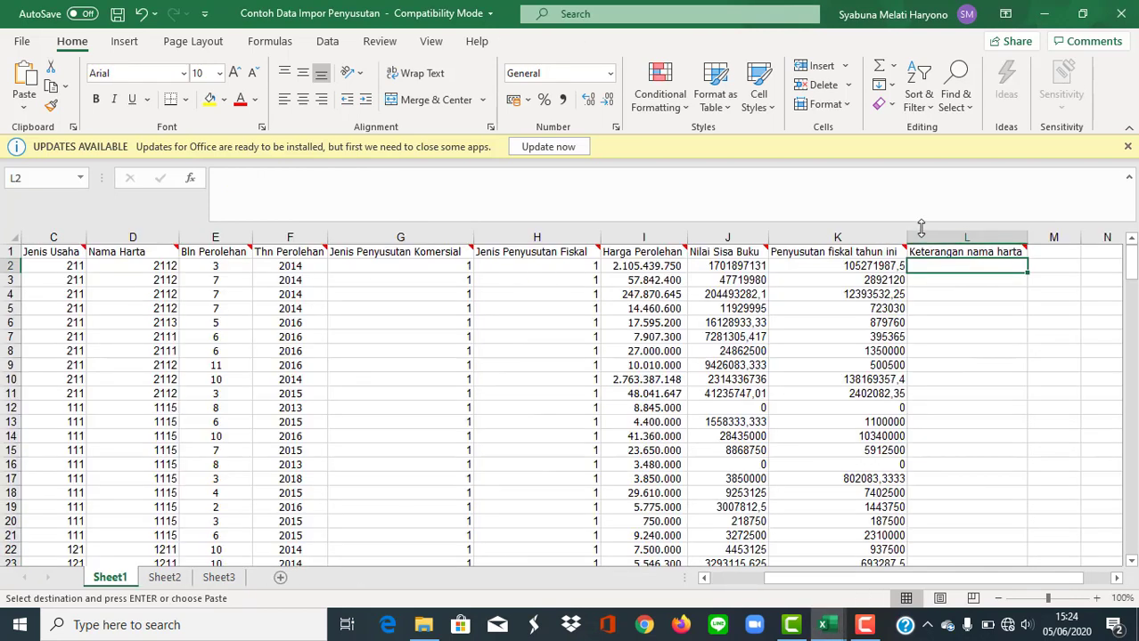
{"action": "key", "text": "ctrl+v"}
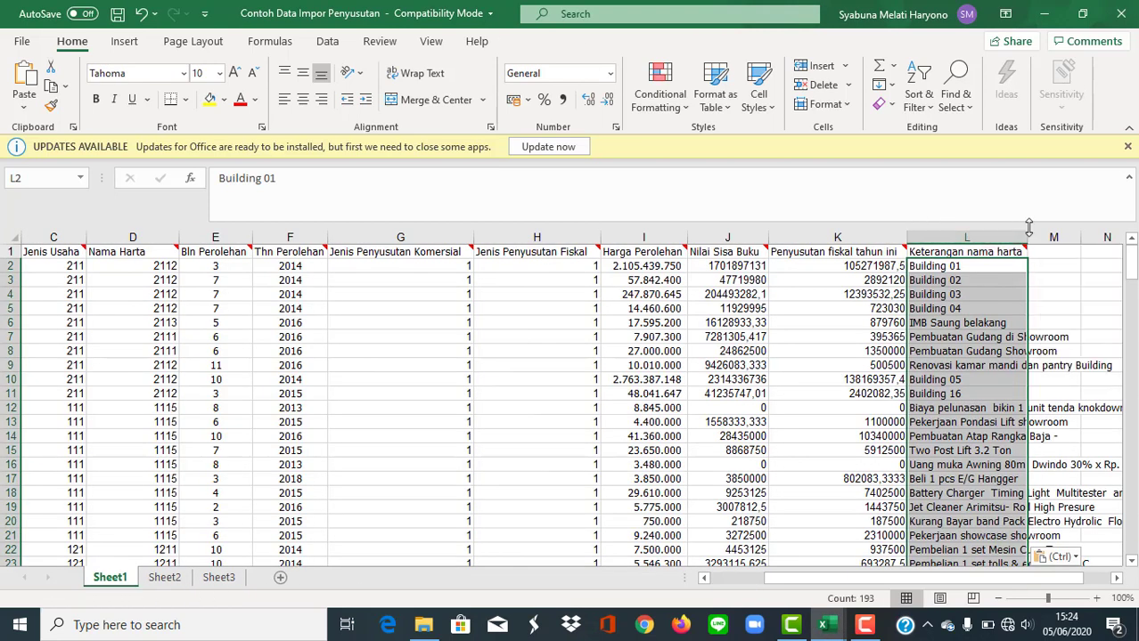
{"action": "double_click", "coordinate": [1028, 231]}
{"action": "left_click", "coordinate": [1031, 280]}
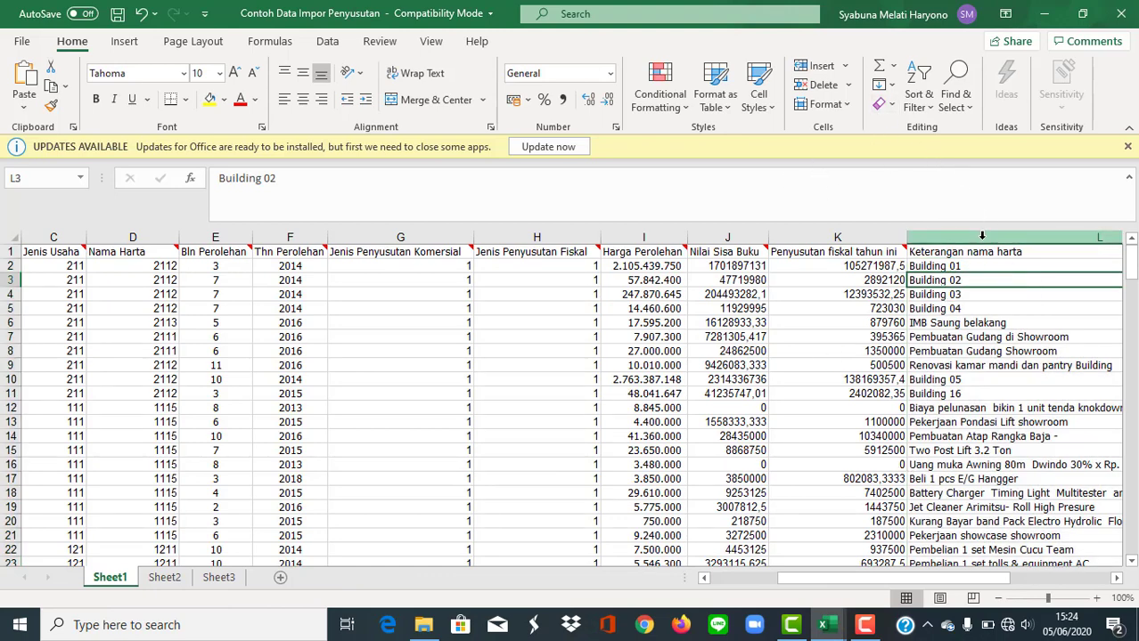
- Remove every apostrophe in the template by replacing all of them with nothing, and save the workbook
{"action": "key", "text": "ctrl+h"}
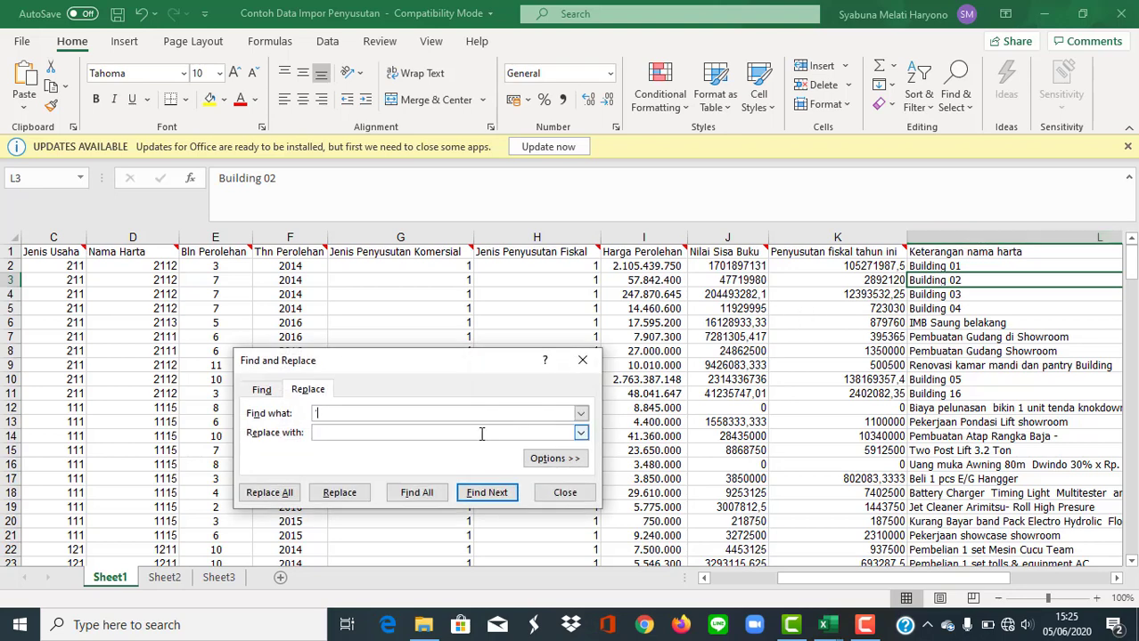
{"action": "left_click", "coordinate": [265, 496]}
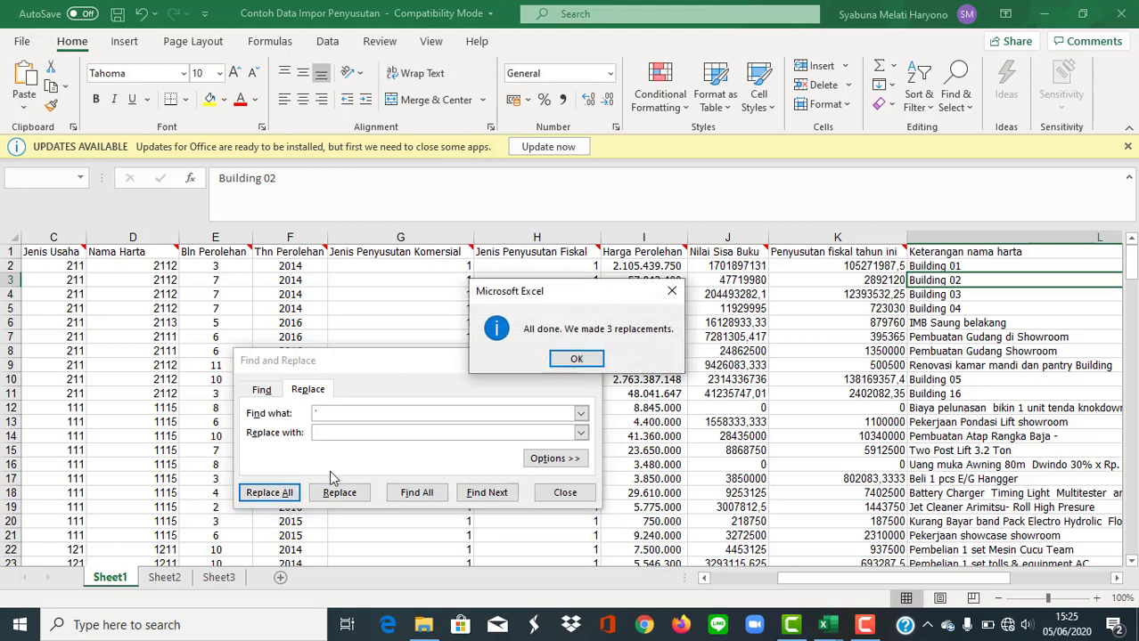
{"action": "left_click", "coordinate": [573, 359]}
{"action": "left_click", "coordinate": [582, 362]}
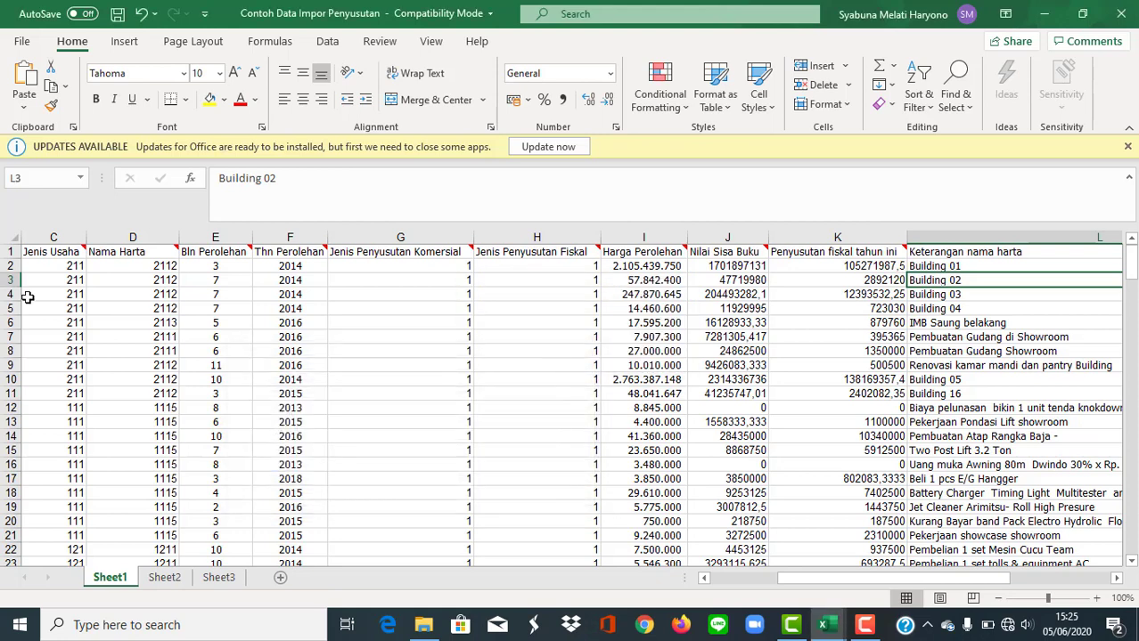
{"action": "key", "text": "ctrl+s"}
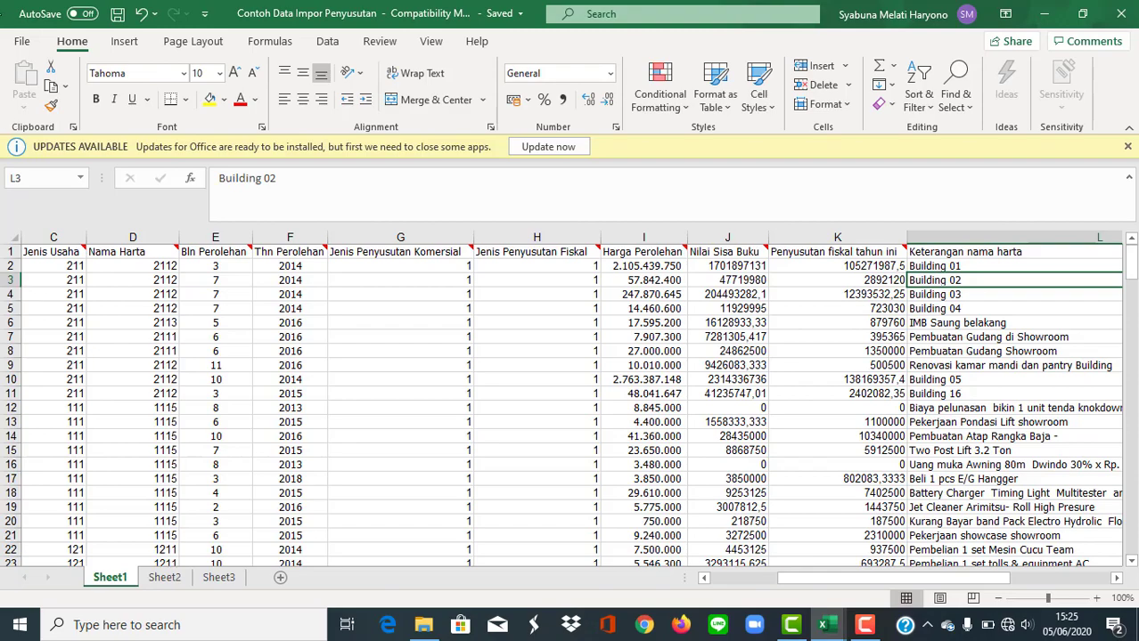
- Save the template as Contoh Data Impor Penyusutan in CSV (Comma delimited) format and close it and the penyusutan vid workbook
{"action": "left_click", "coordinate": [23, 41]}
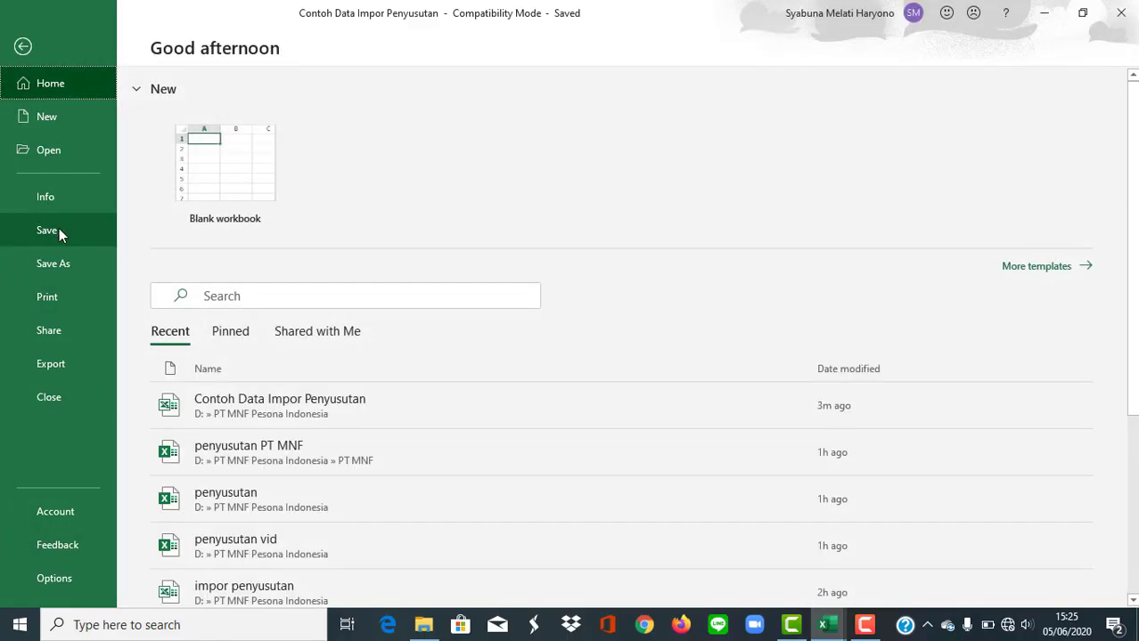
{"action": "left_click", "coordinate": [63, 266]}
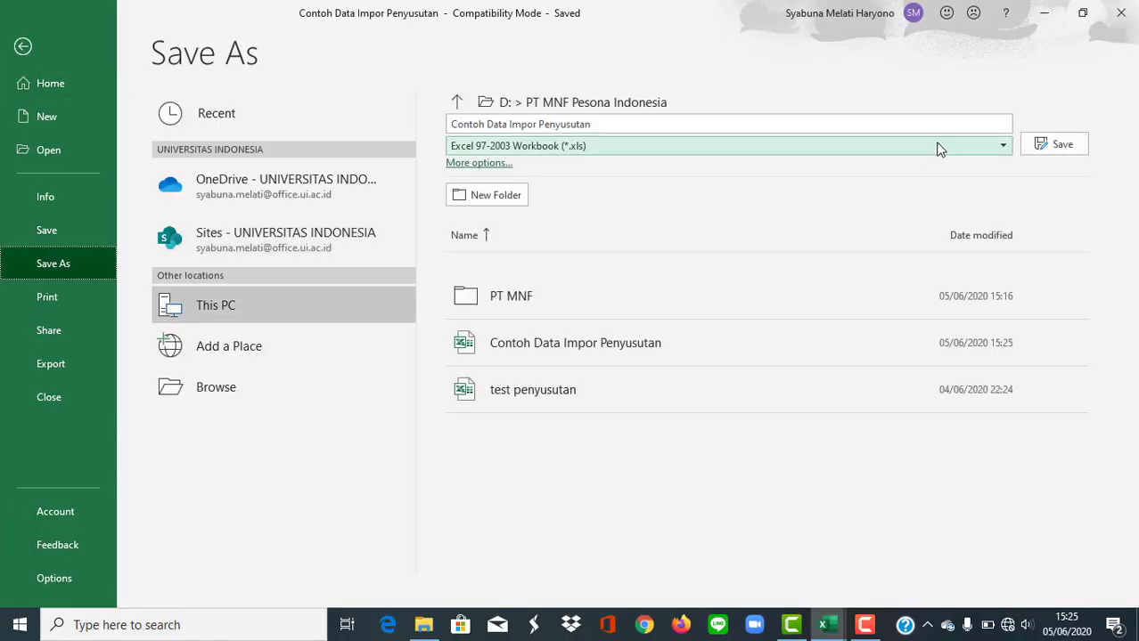
{"action": "left_click", "coordinate": [936, 146]}
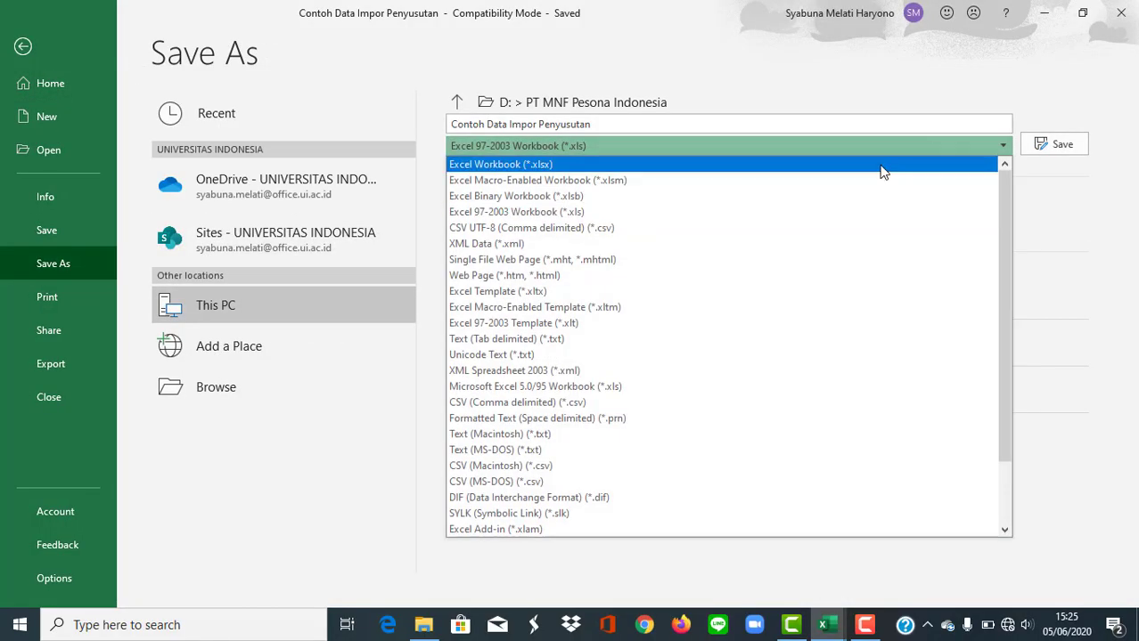
{"action": "left_click", "coordinate": [602, 399]}
{"action": "left_click", "coordinate": [1046, 148]}
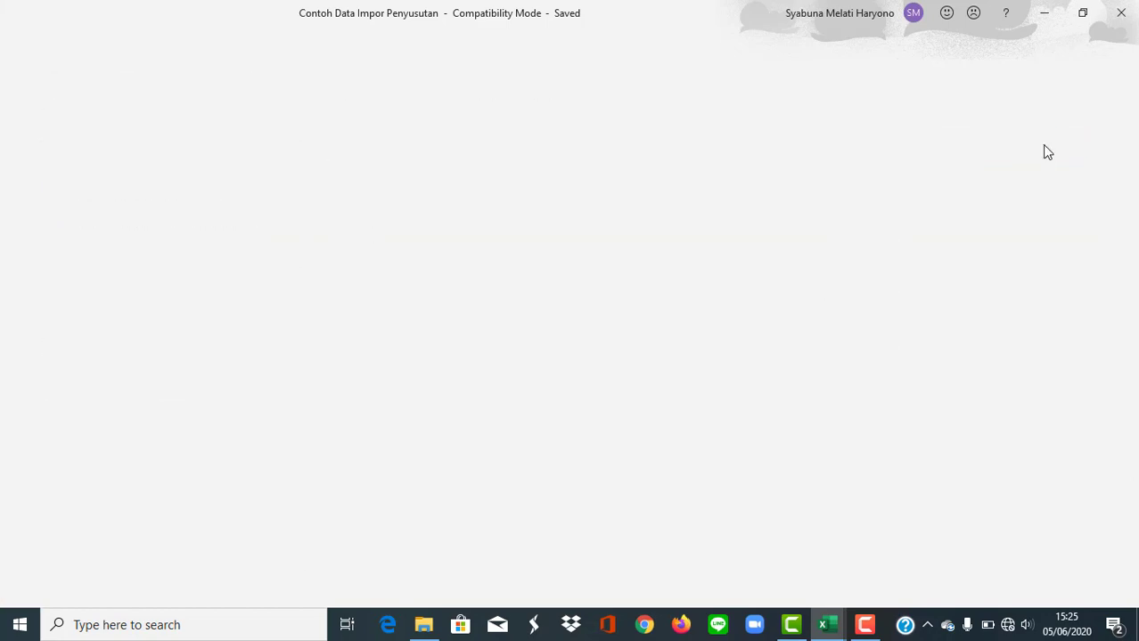
{"action": "left_click", "coordinate": [541, 368]}
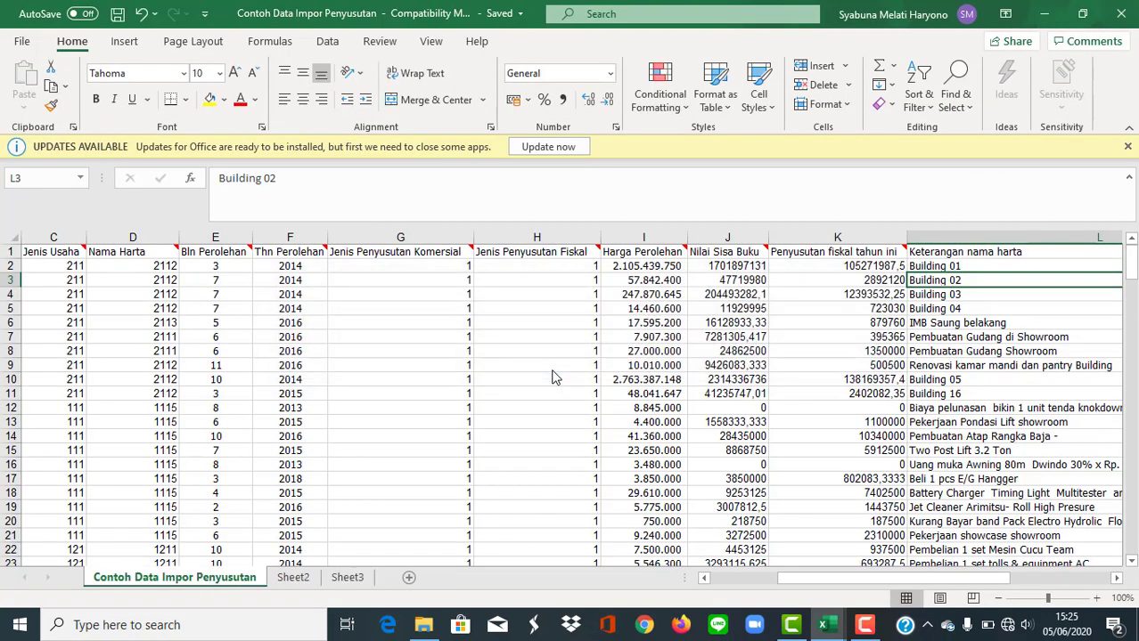
{"action": "left_click", "coordinate": [1123, 15]}
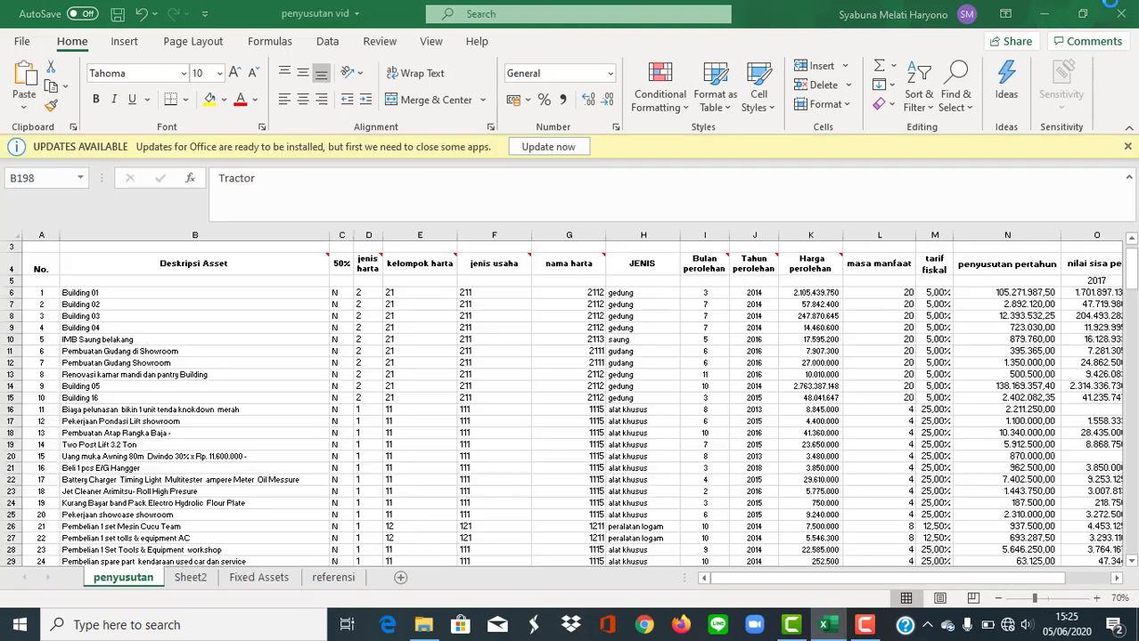
{"action": "left_click", "coordinate": [1121, 13]}
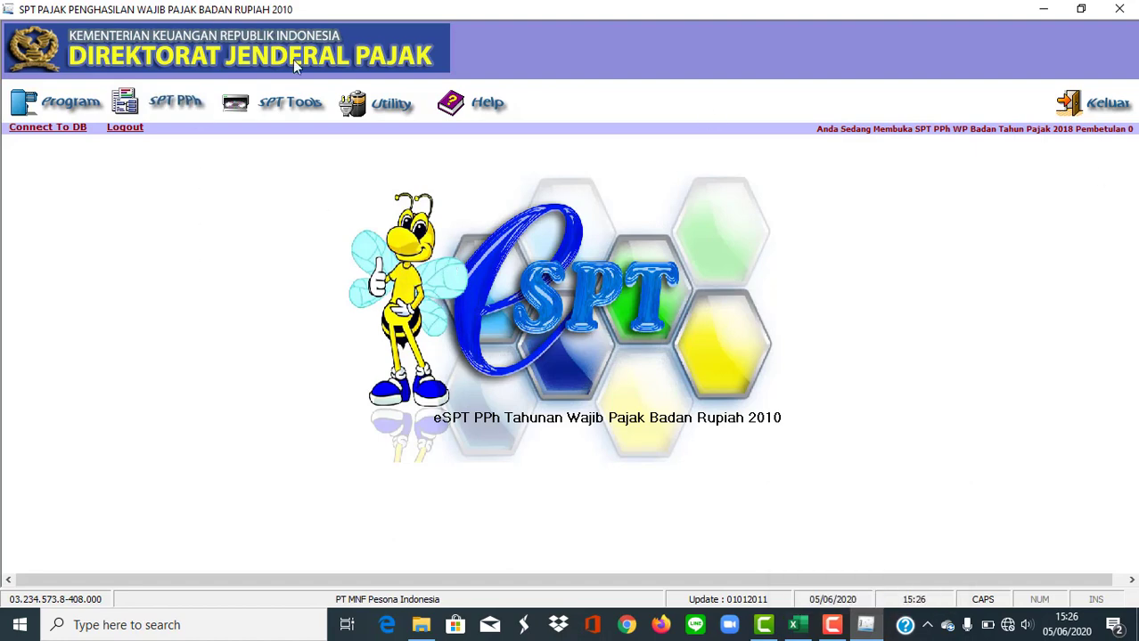
- In eSPT, start a data import for Penyusutan dan Amortisasi Fiskal Badan with Tahun Pajak 2018
{"action": "left_click", "coordinate": [376, 105]}
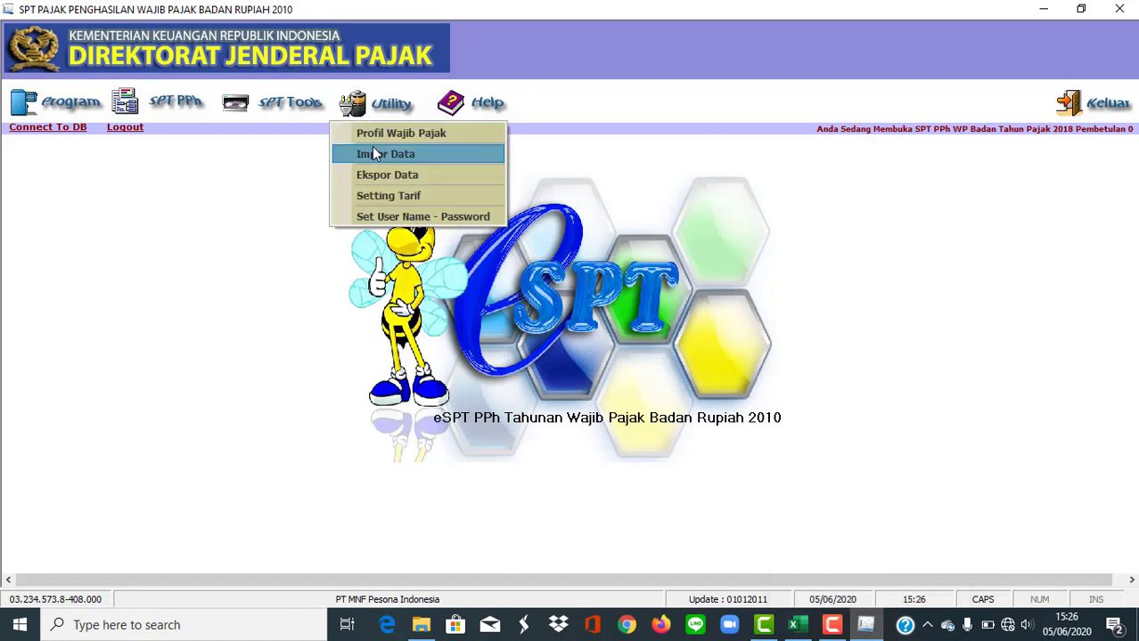
{"action": "left_click", "coordinate": [374, 153]}
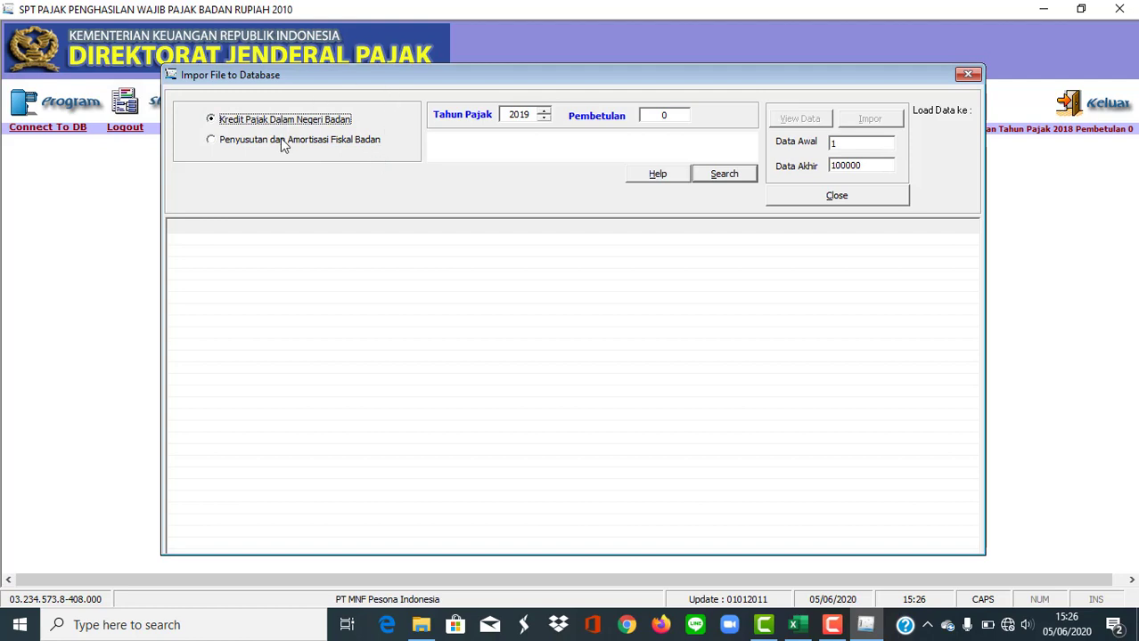
{"action": "left_click", "coordinate": [281, 141]}
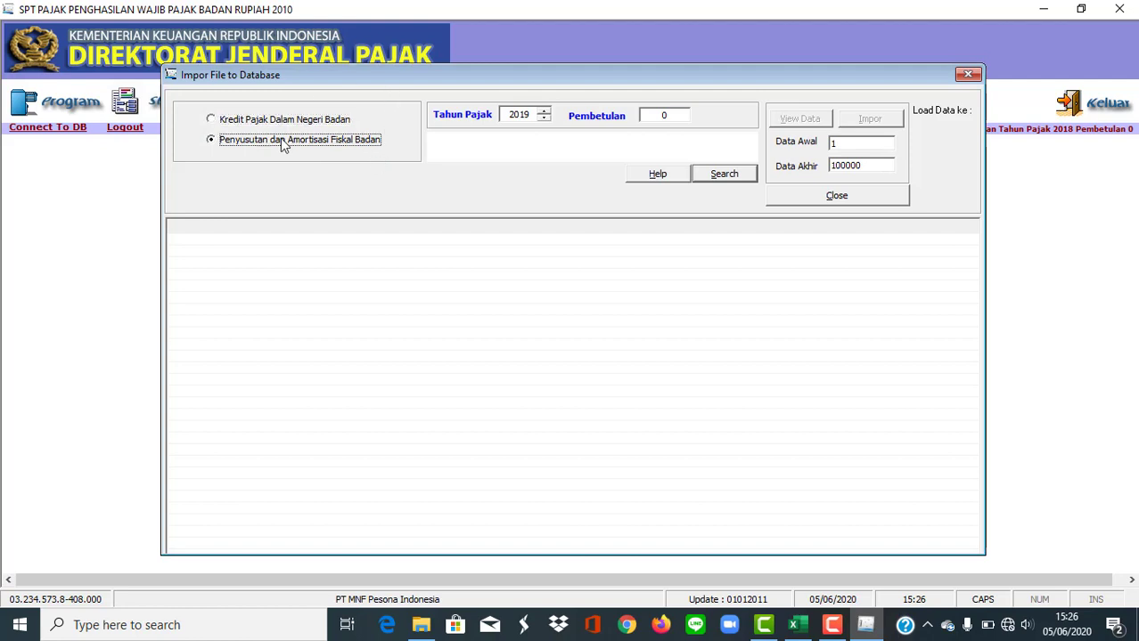
{"action": "left_click", "coordinate": [543, 118]}
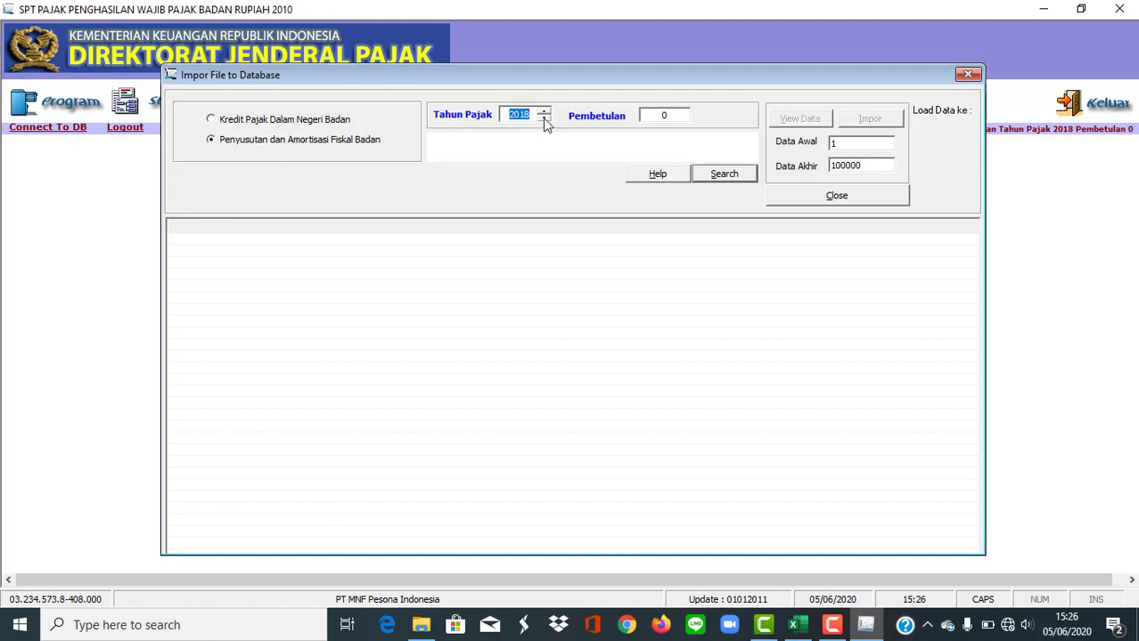
- Select Contoh Data Impor Penyusutan.csv from the PT MNF Pesona Indonesia folder as the import file
{"action": "left_click", "coordinate": [718, 176]}
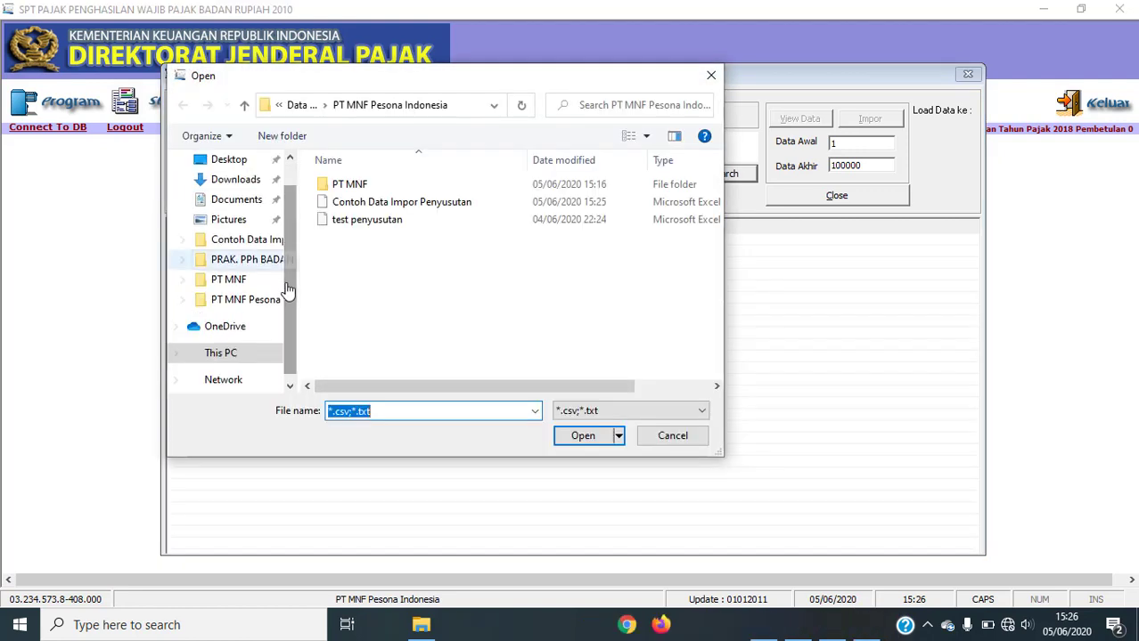
{"action": "scroll", "coordinate": [287, 291], "scroll_direction": "down", "scroll_amount": 5}
{"action": "left_click", "coordinate": [343, 204]}
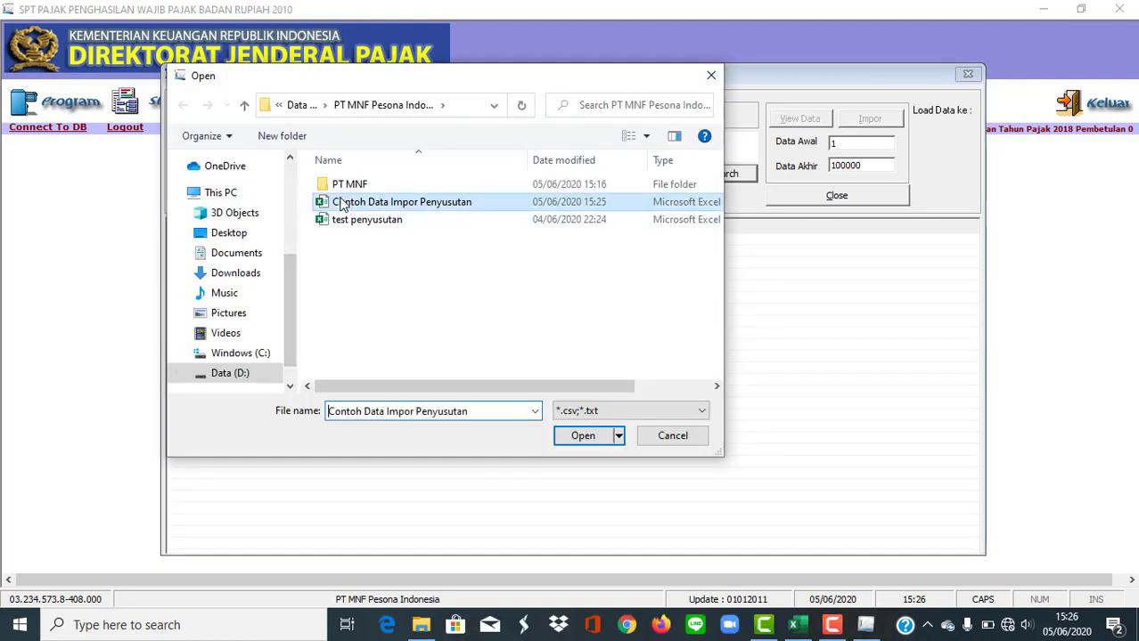
{"action": "left_click", "coordinate": [596, 435]}
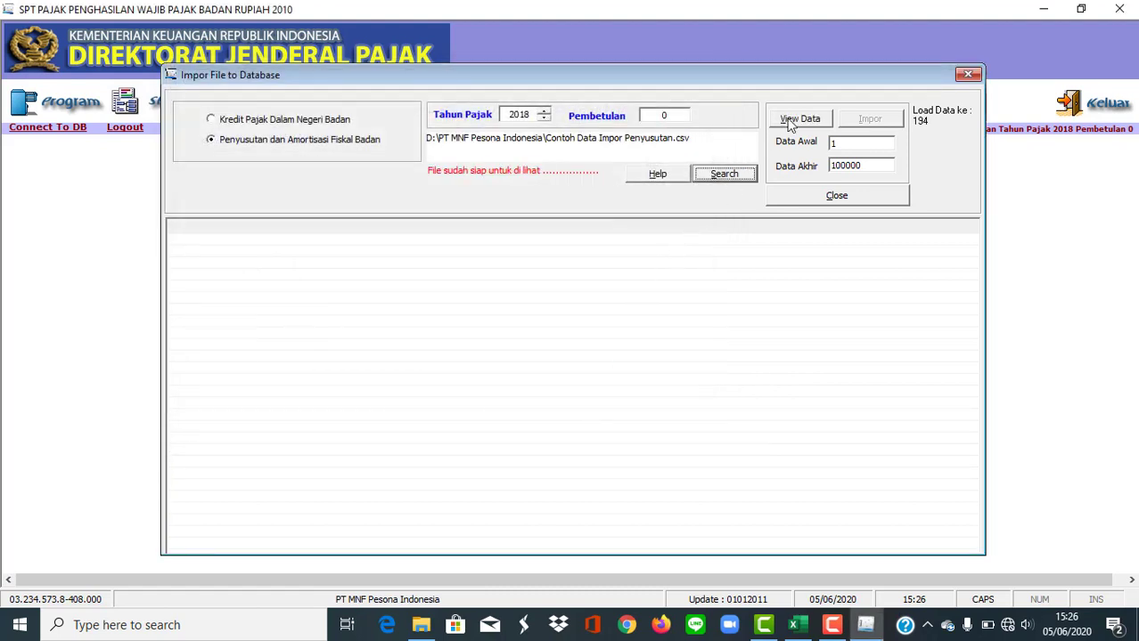
- Load the depreciation records of the selected CSV file into the import preview table
{"action": "left_click", "coordinate": [790, 121]}
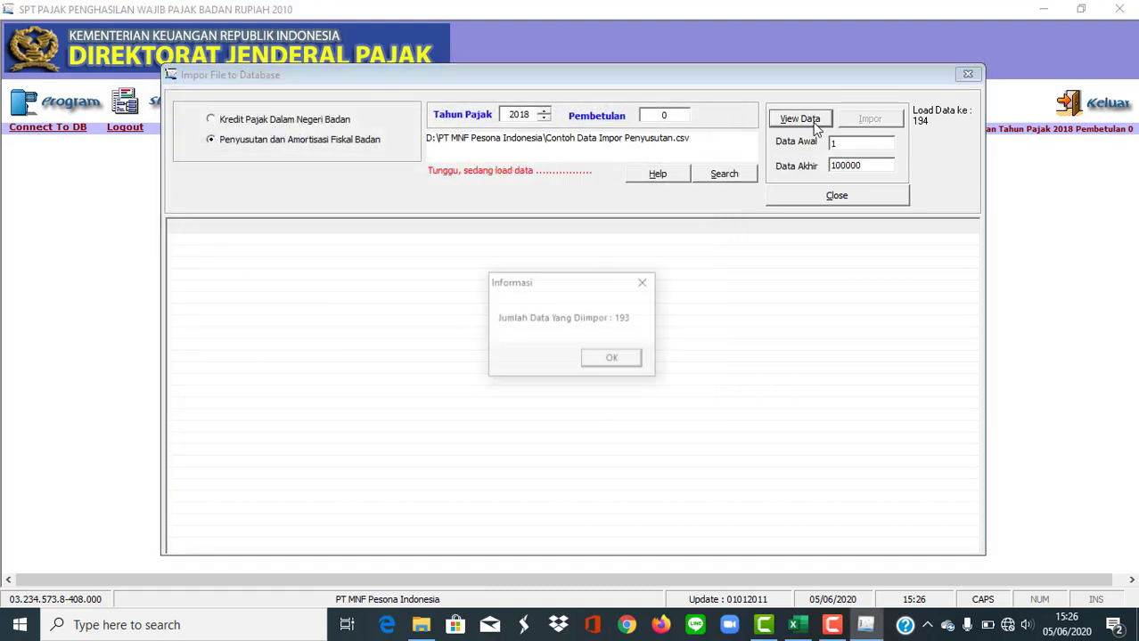
{"action": "left_click", "coordinate": [603, 367]}
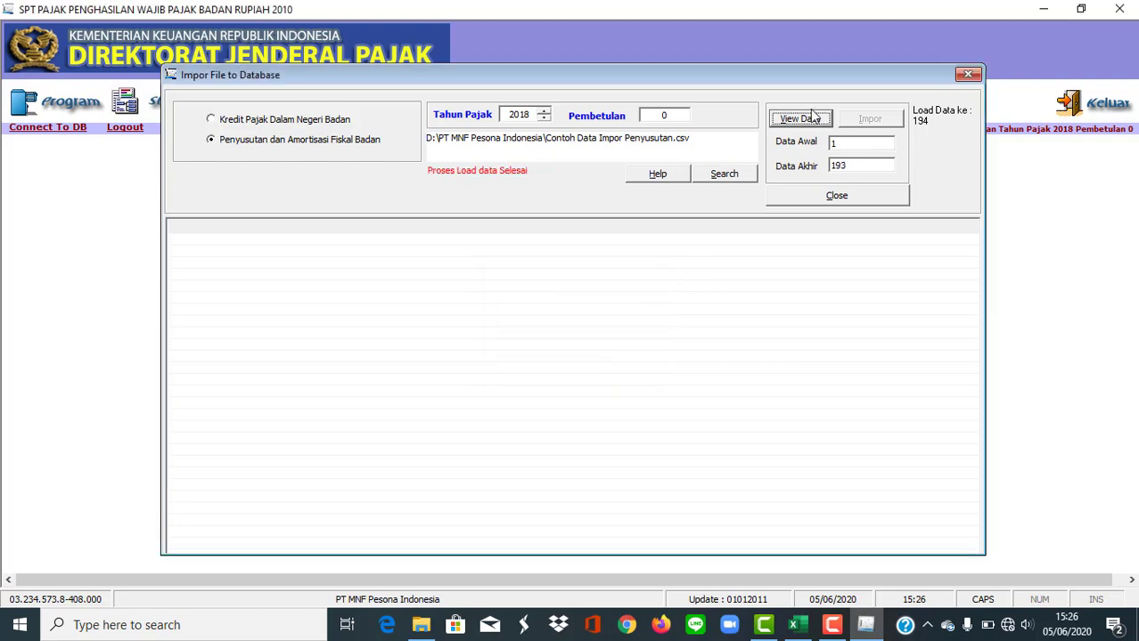
{"action": "left_click", "coordinate": [811, 119]}
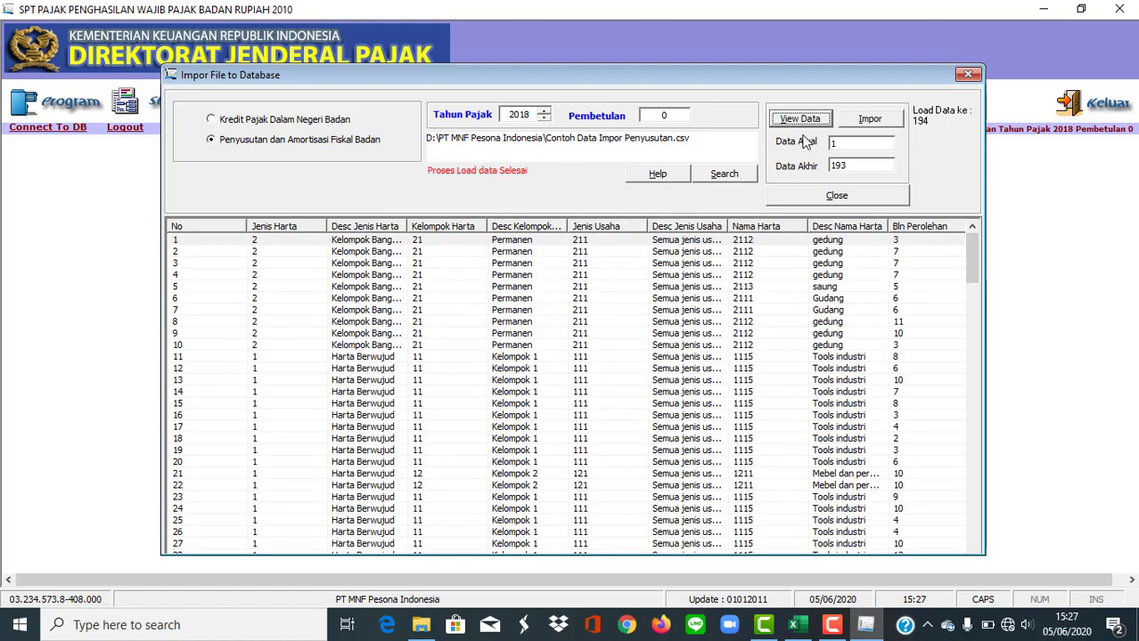
- Import the loaded depreciation records into the eSPT database and close the import window
{"action": "left_click", "coordinate": [860, 118]}
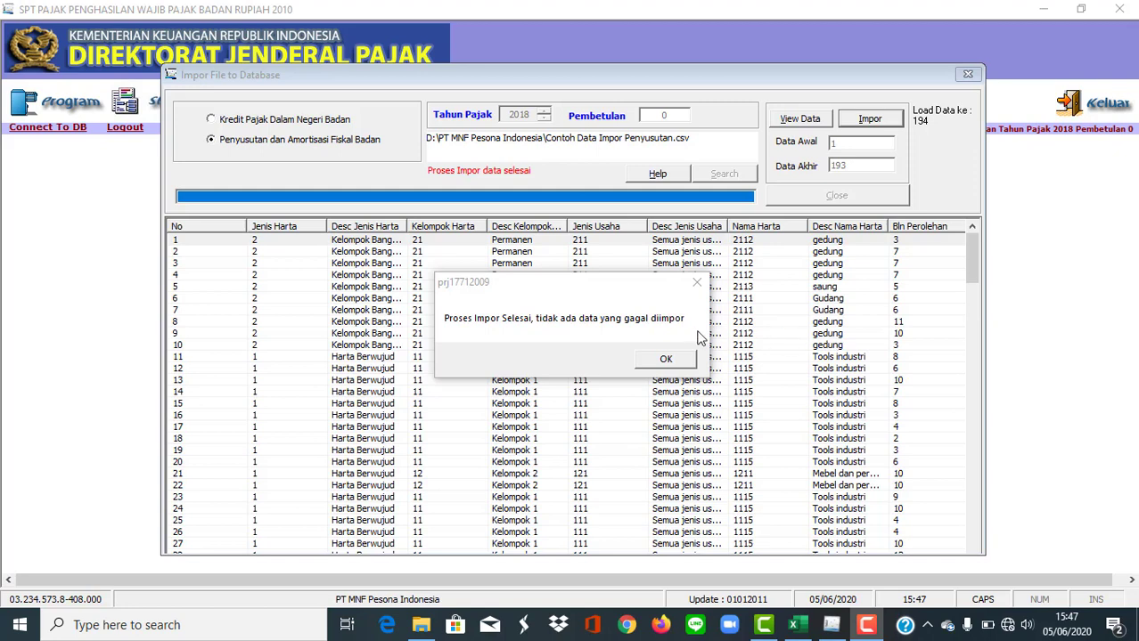
{"action": "left_click", "coordinate": [682, 362]}
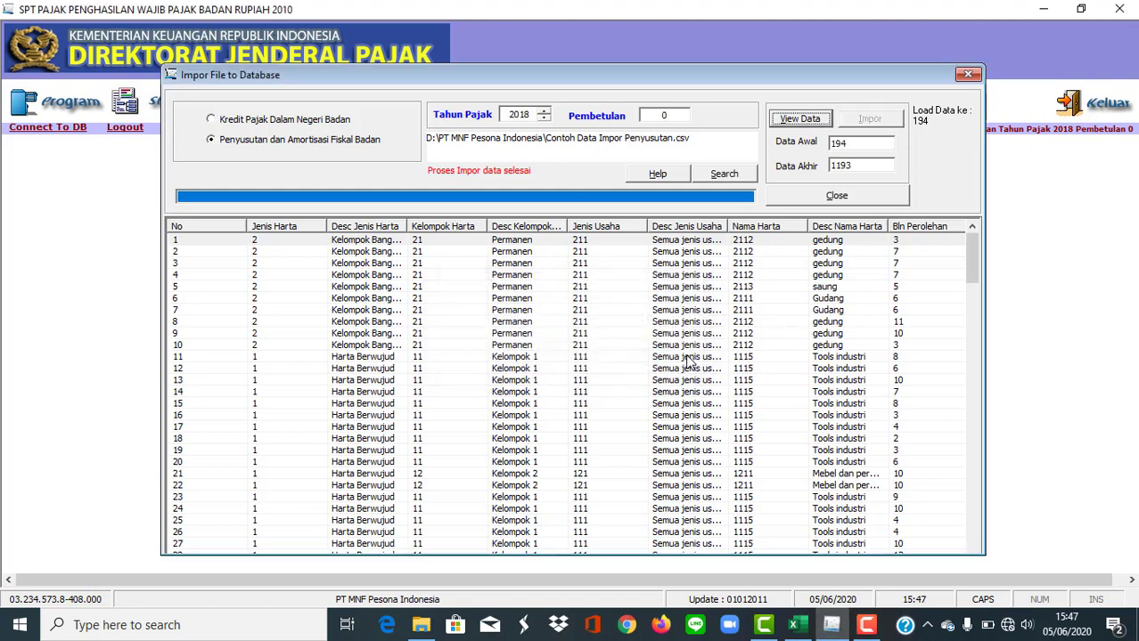
{"action": "left_click", "coordinate": [863, 199]}
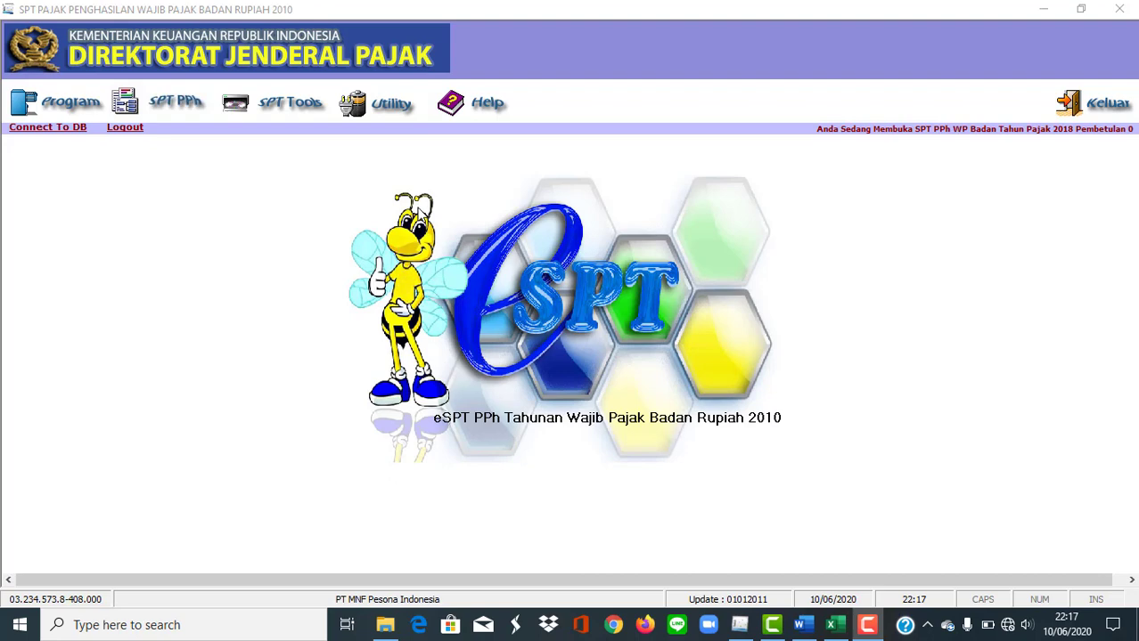
- In Daftar Penyusutan dan Amortisasi Fiskal, set Jumlah Penyusutan Komersial to 424.000.000 and Jumlah Amortisasi Komersial to 283.000.000, taken from the Word income statement
{"action": "left_click", "coordinate": [161, 111]}
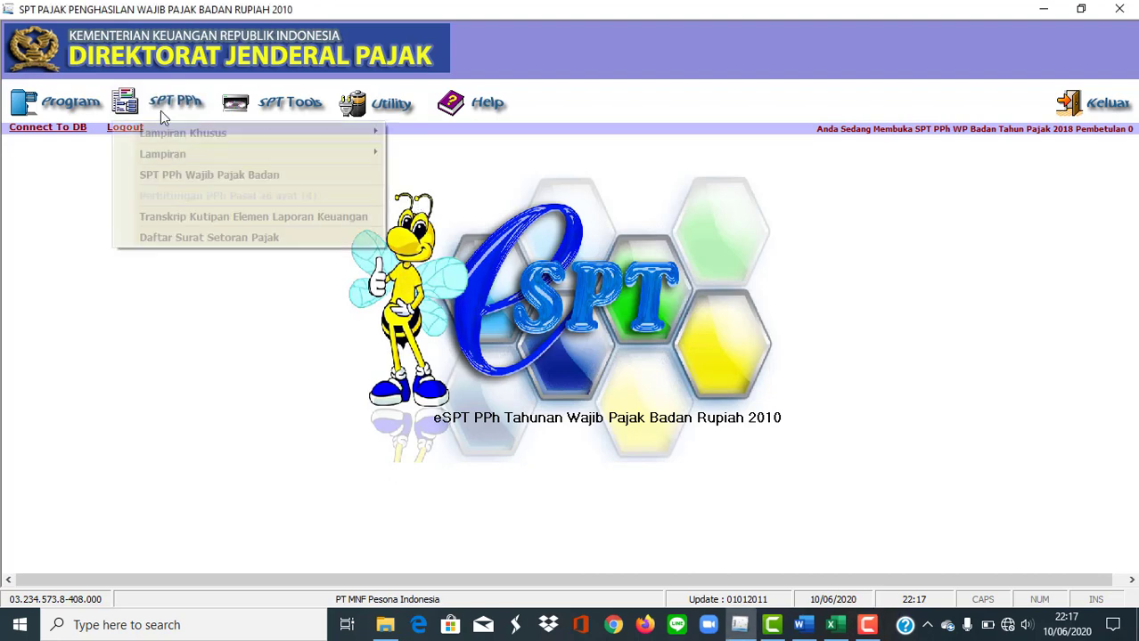
{"action": "mouse_move", "coordinate": [158, 131]}
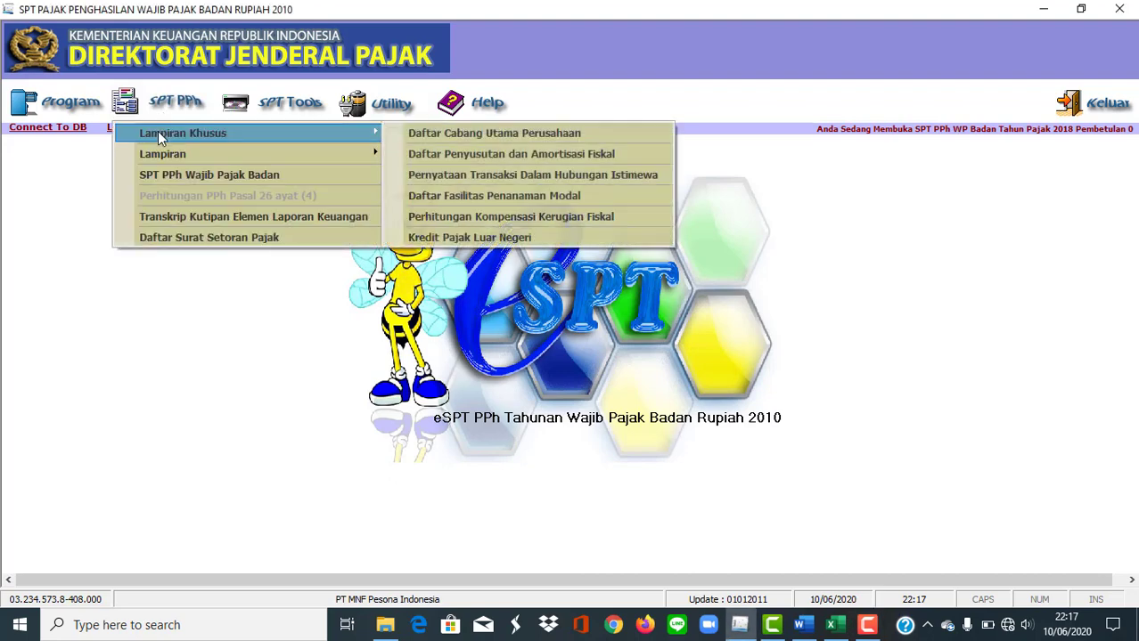
{"action": "left_click", "coordinate": [427, 156]}
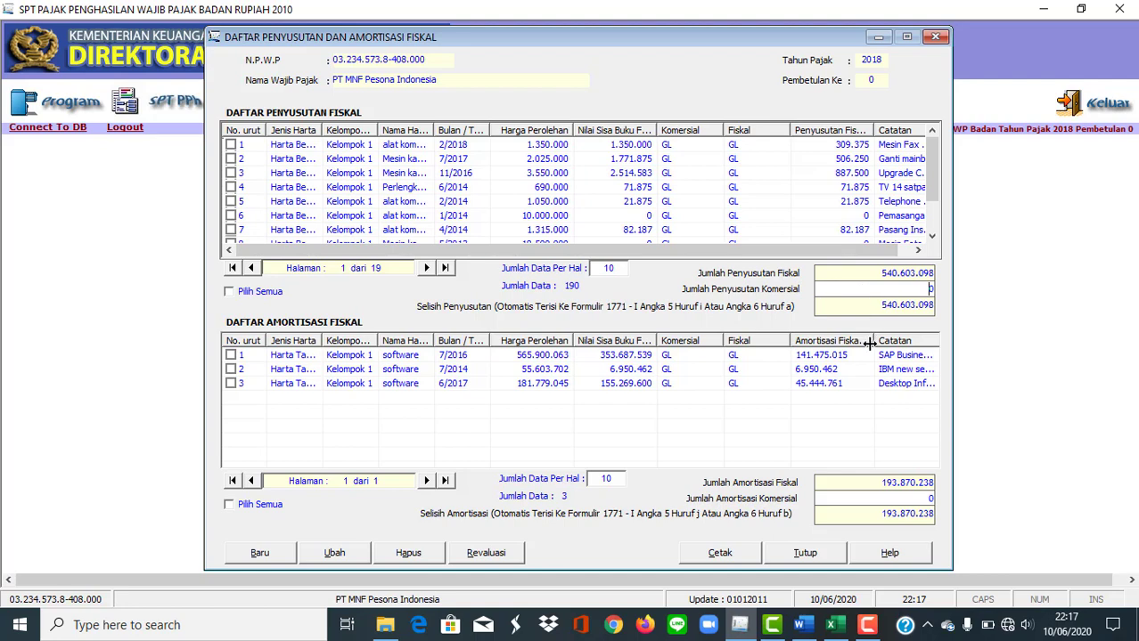
{"action": "left_click", "coordinate": [801, 629]}
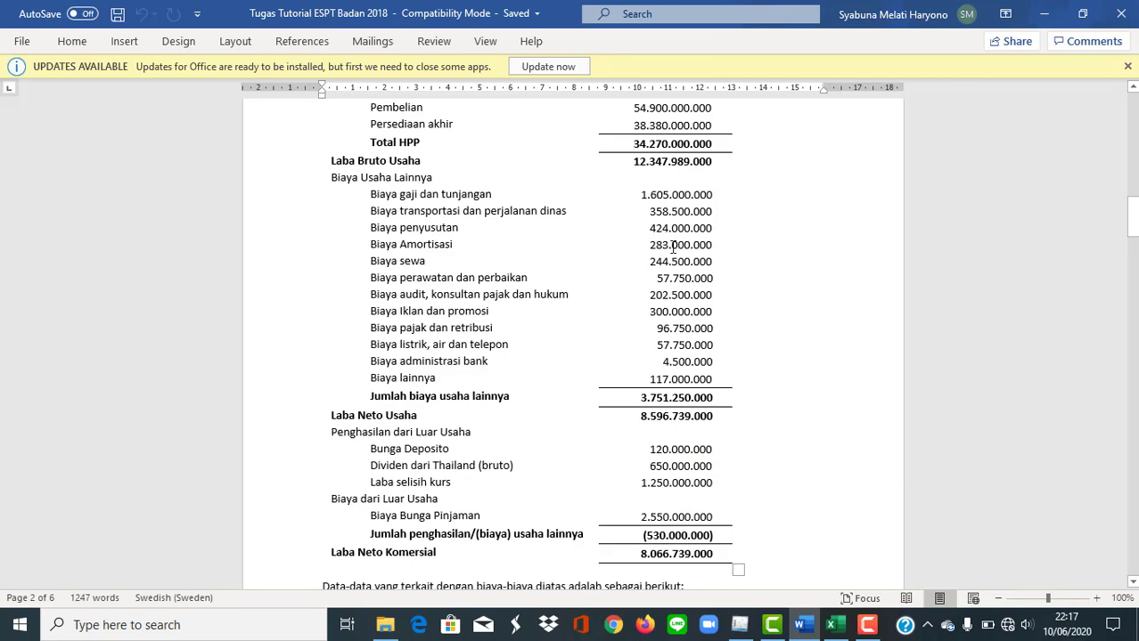
{"action": "left_click", "coordinate": [739, 625]}
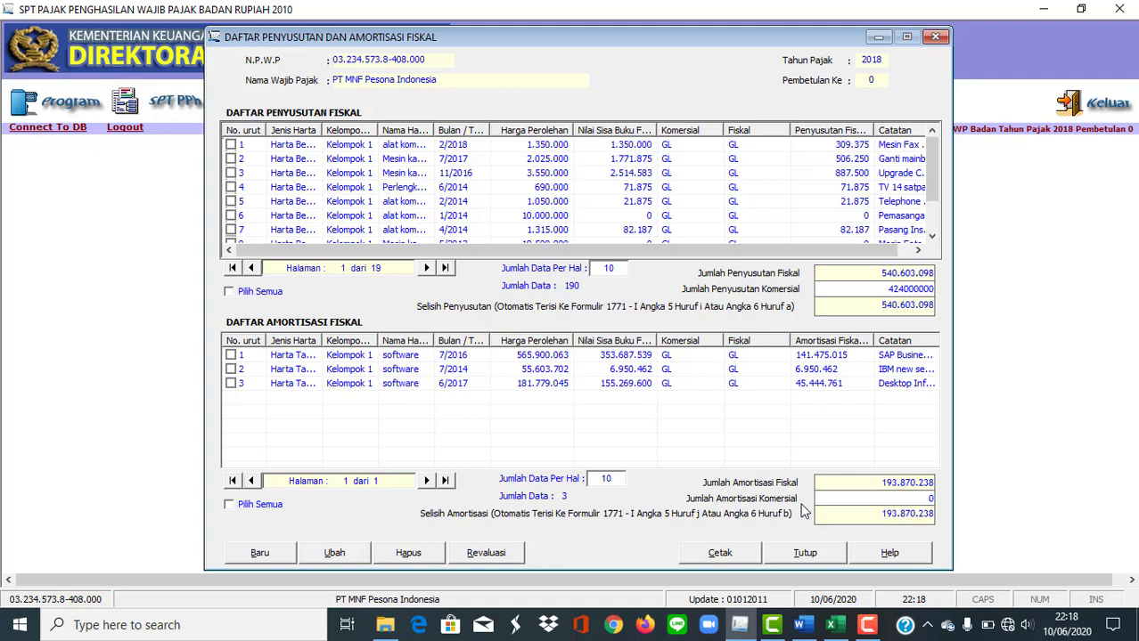
{"action": "key", "text": "alt+Tab"}
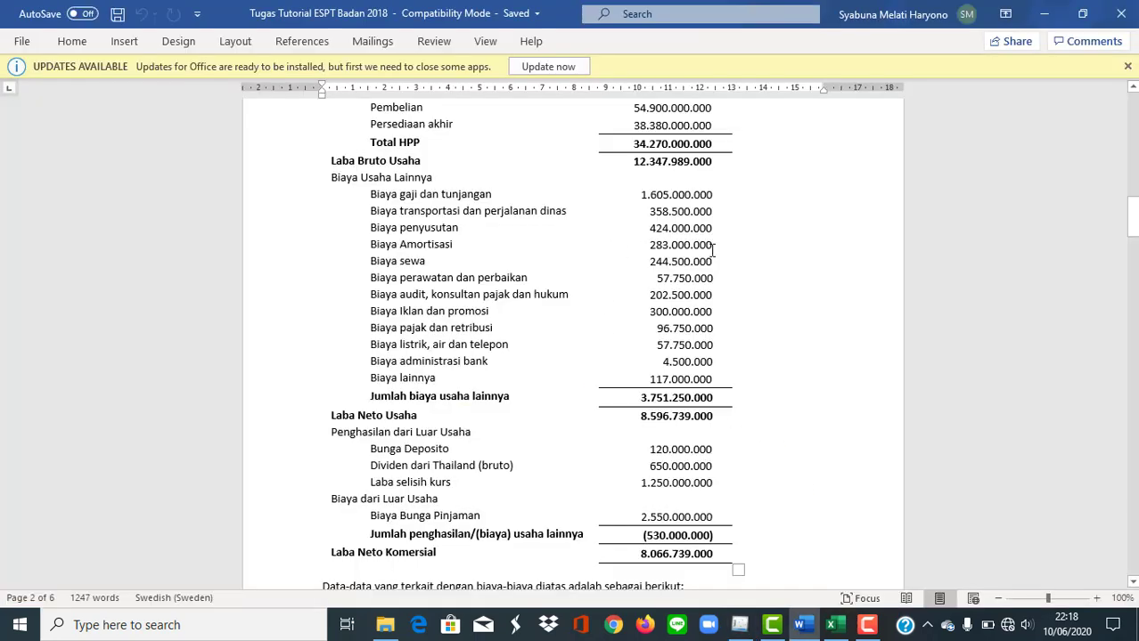
{"action": "key", "text": "alt+Tab"}
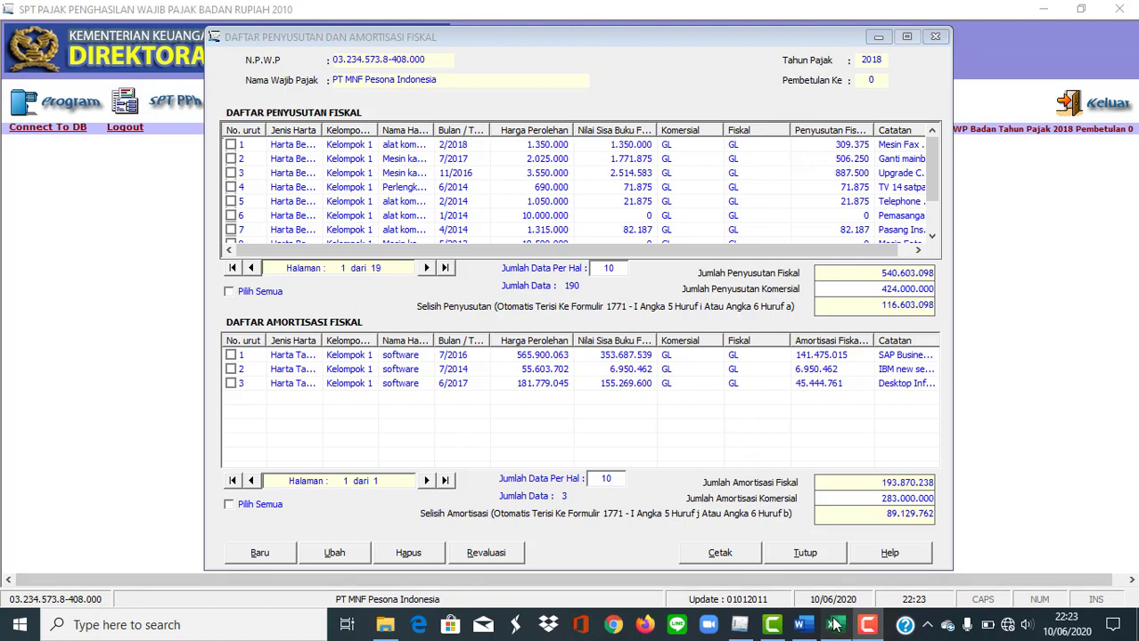
- In the impor penyusutan Excel workbook, examine the number format of the first asset's Harga Perolehan and its neighbouring values
{"action": "left_click", "coordinate": [832, 624]}
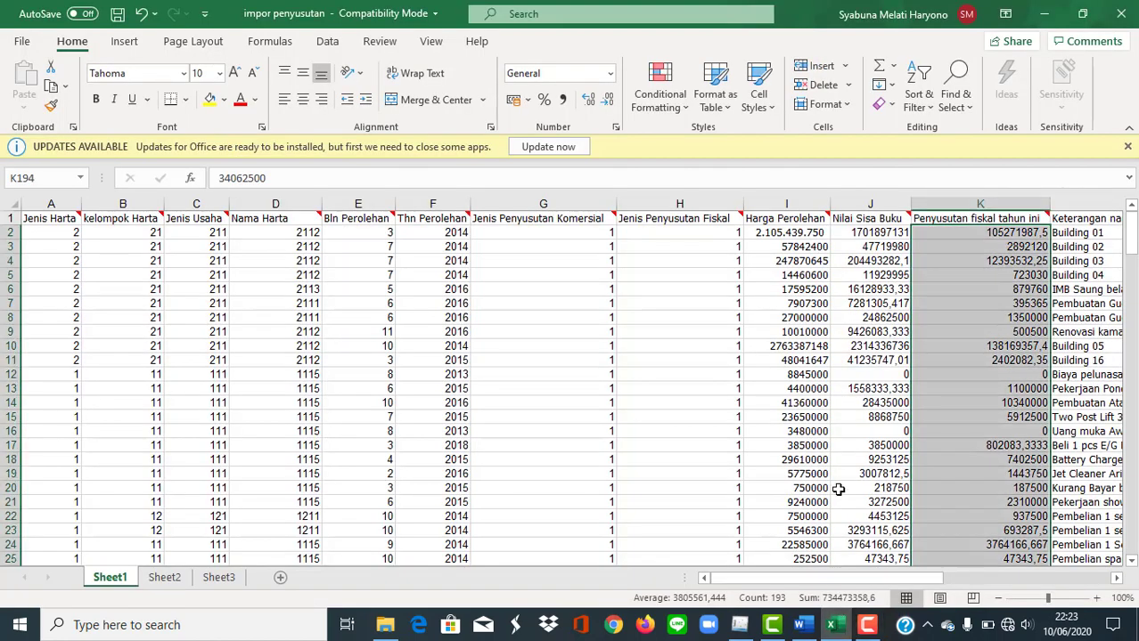
{"action": "left_click", "coordinate": [800, 233]}
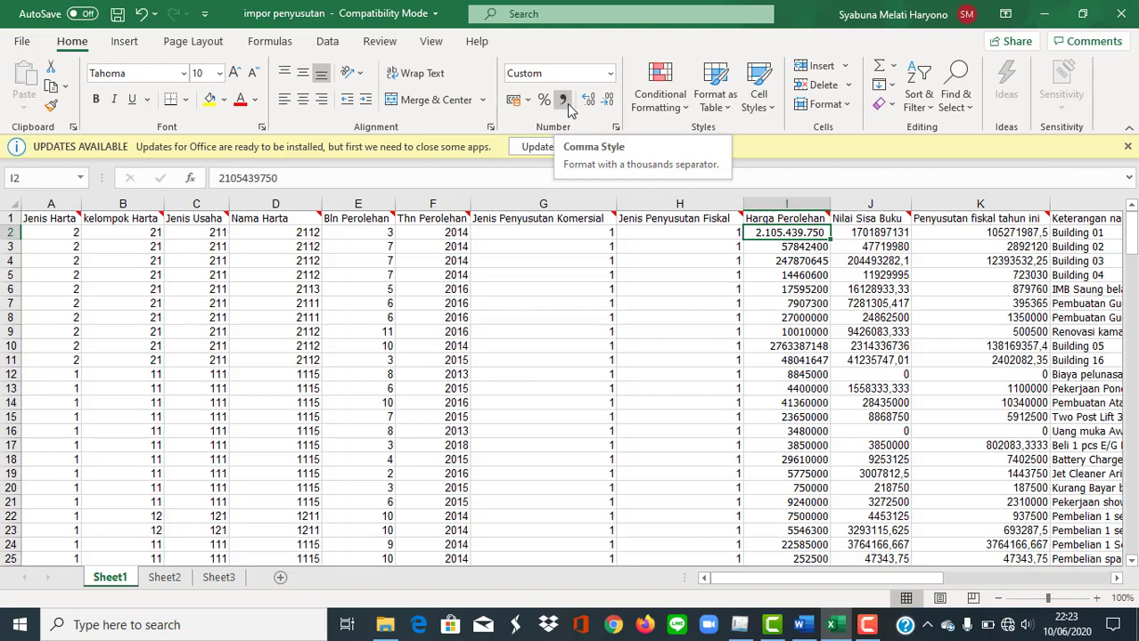
{"action": "key", "text": "Right"}
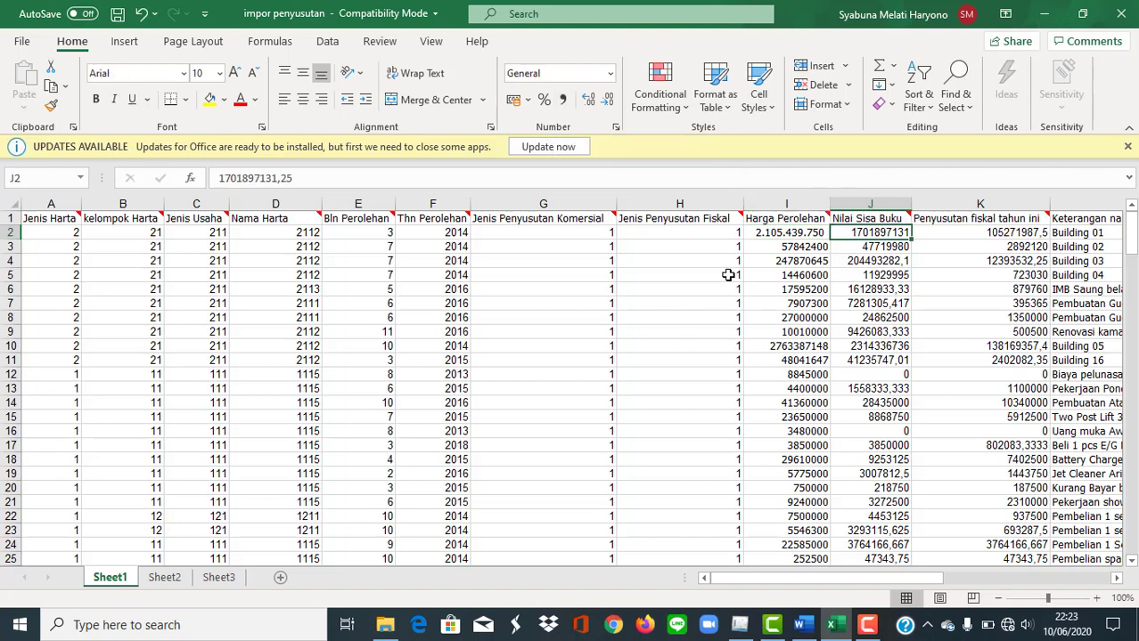
{"action": "left_click", "coordinate": [788, 228]}
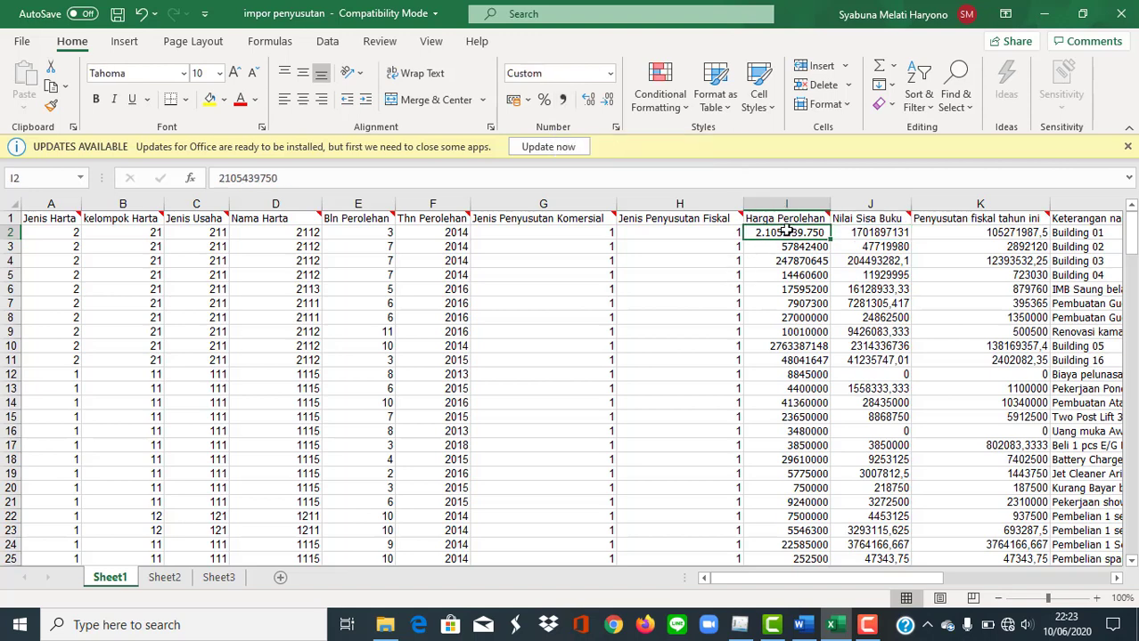
{"action": "left_click", "coordinate": [432, 235]}
{"action": "left_click", "coordinate": [527, 235]}
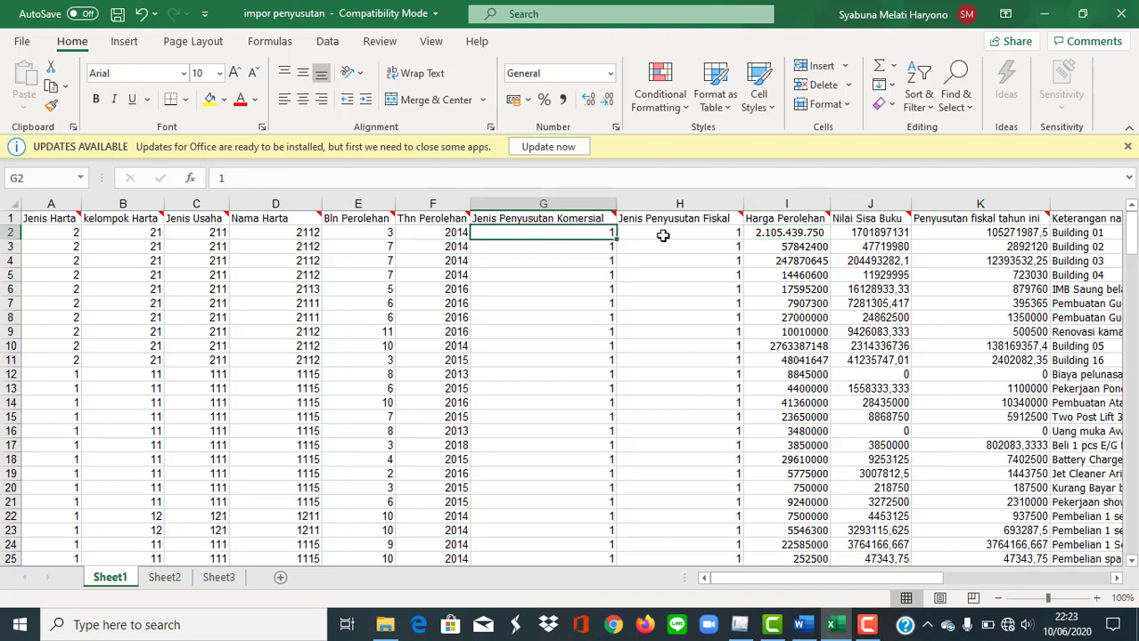
{"action": "left_click", "coordinate": [663, 235]}
{"action": "left_click", "coordinate": [784, 237]}
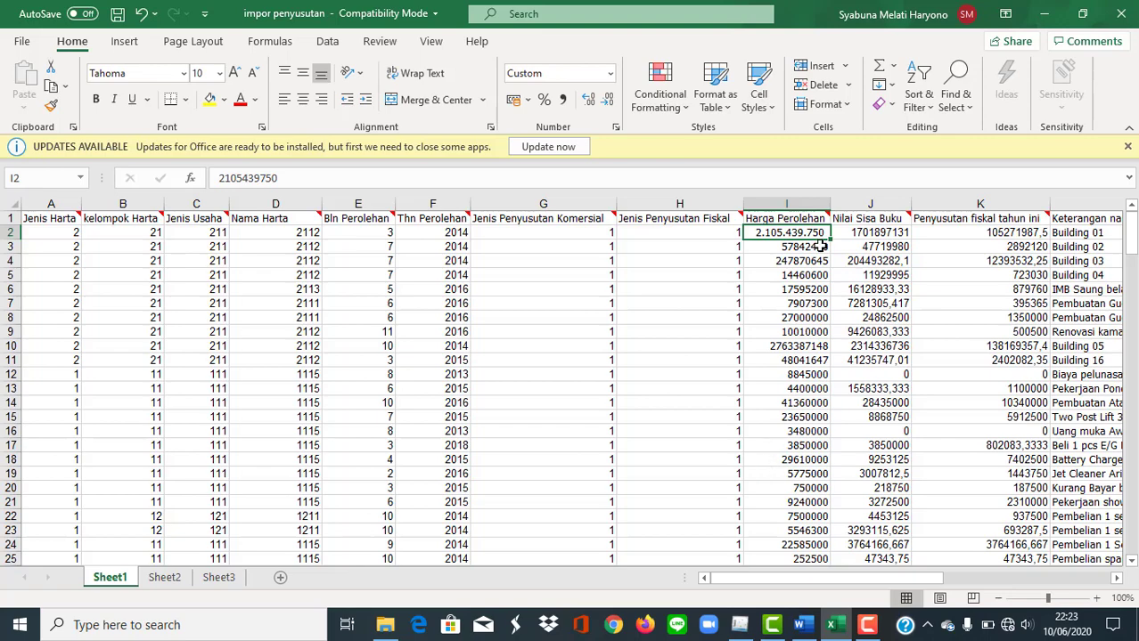
- Close the fiscal depreciation list in eSPT and start a Penyusutan dan Amortisasi Fiskal Badan import with Tahun Pajak 2018
{"action": "left_click", "coordinate": [739, 624]}
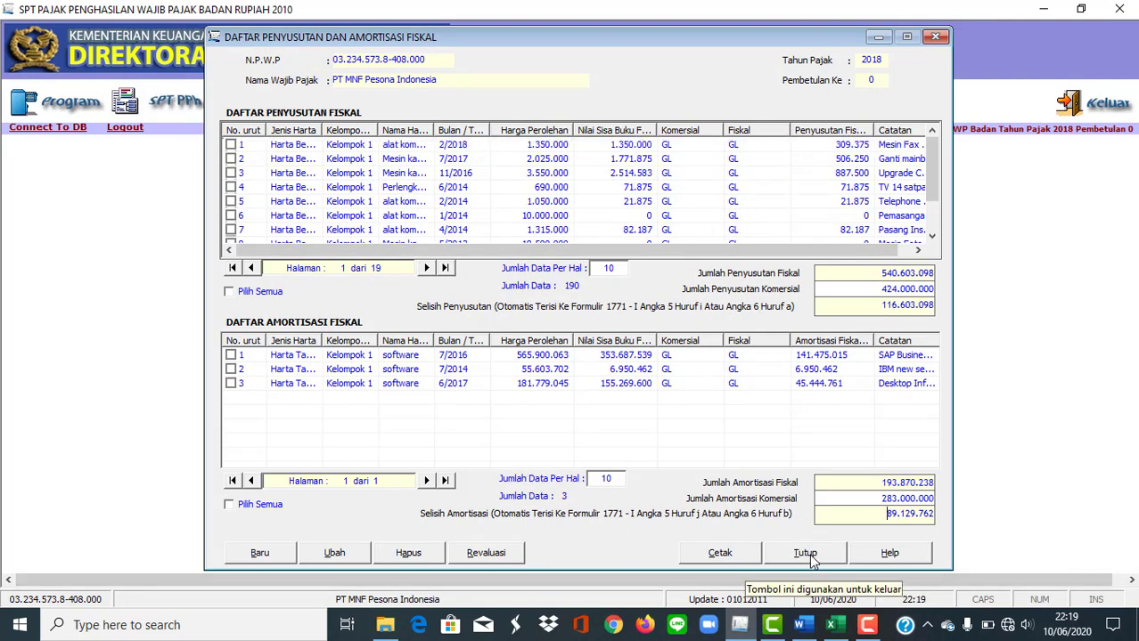
{"action": "left_click", "coordinate": [808, 556]}
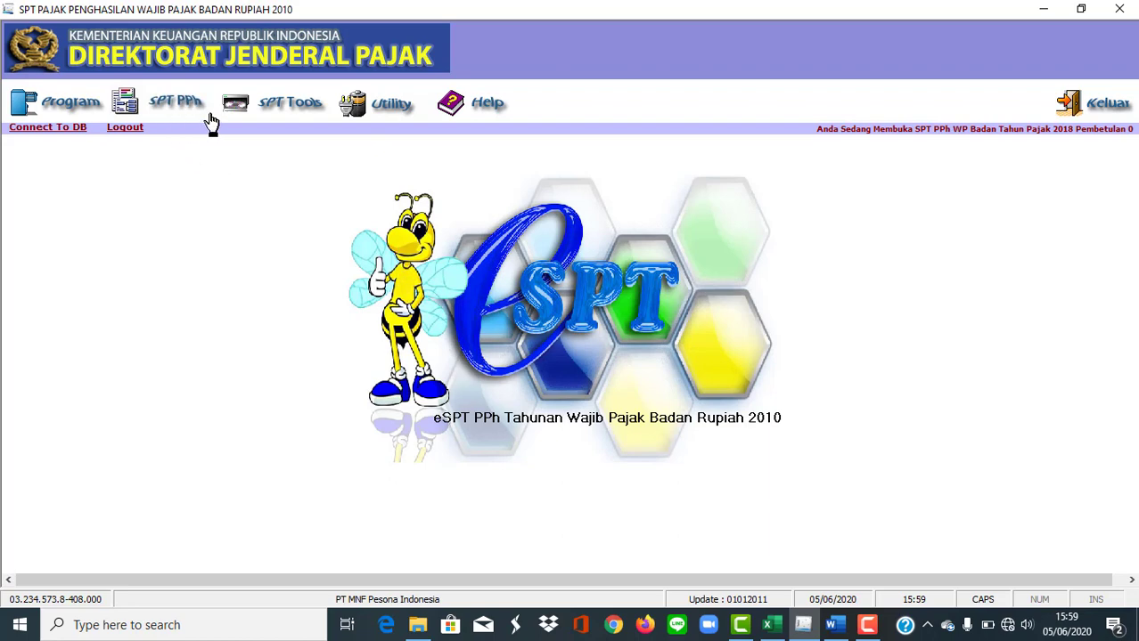
{"action": "left_click", "coordinate": [403, 105]}
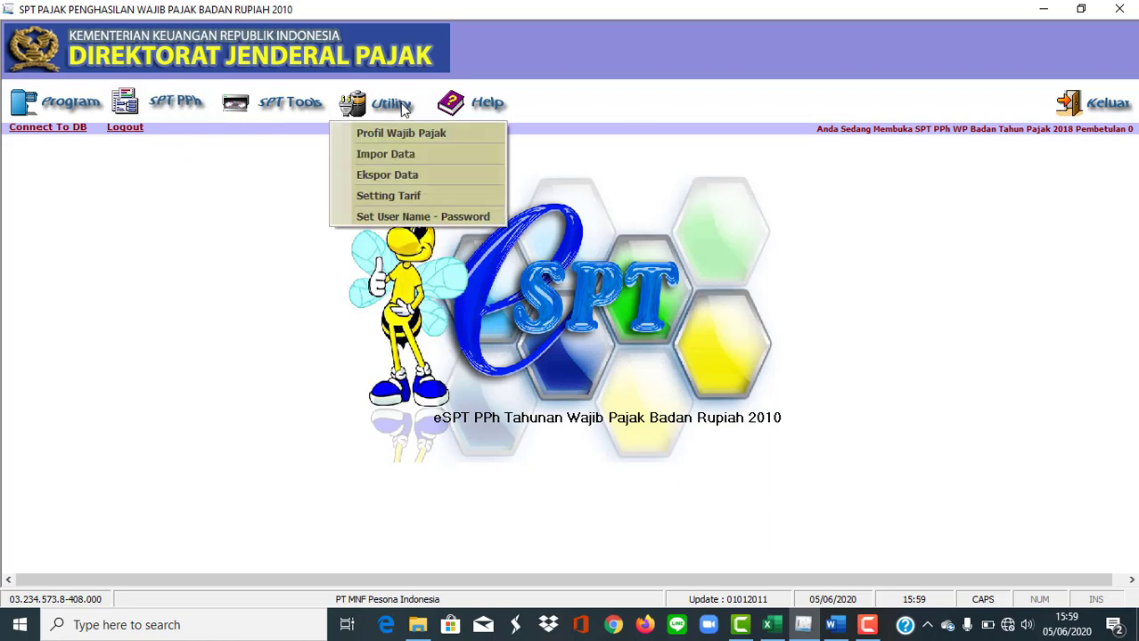
{"action": "left_click", "coordinate": [413, 149]}
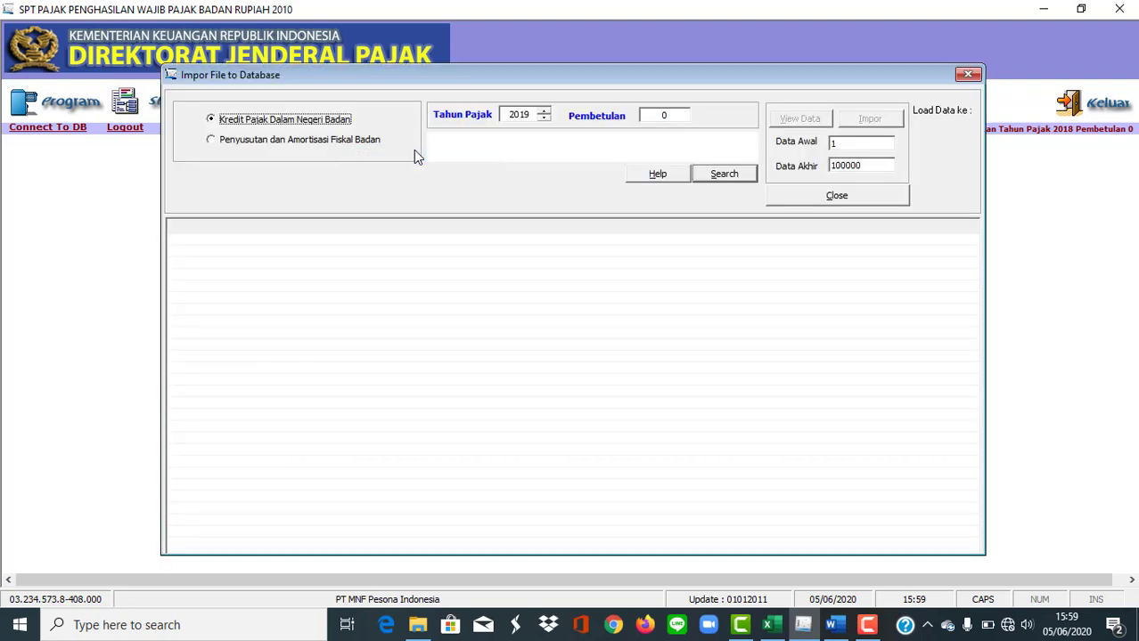
{"action": "left_click", "coordinate": [312, 144]}
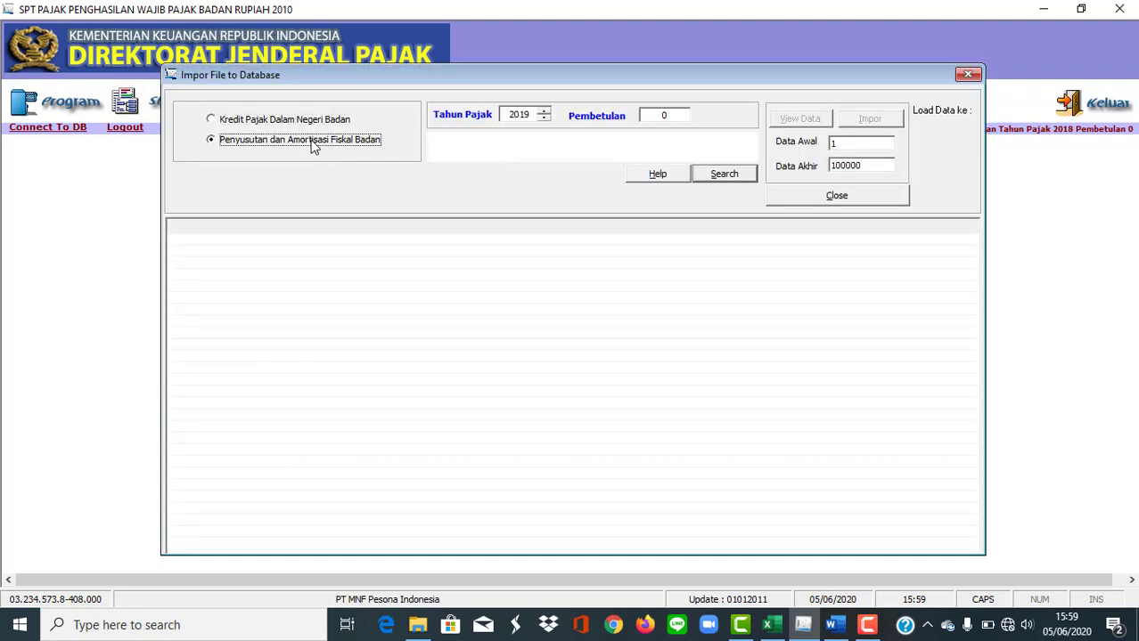
{"action": "left_click", "coordinate": [542, 119]}
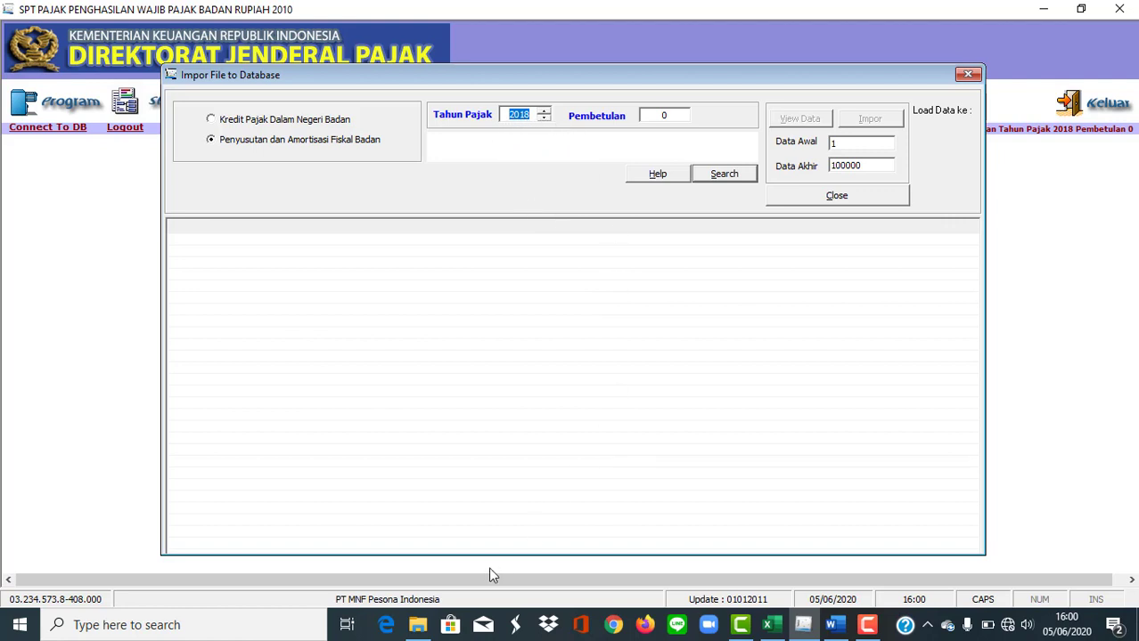
- Open the test penyusutan workbook, examine its asset record and acquisition year, close it and return to the eSPT import window
{"action": "left_click", "coordinate": [418, 625]}
{"action": "double_click", "coordinate": [583, 281]}
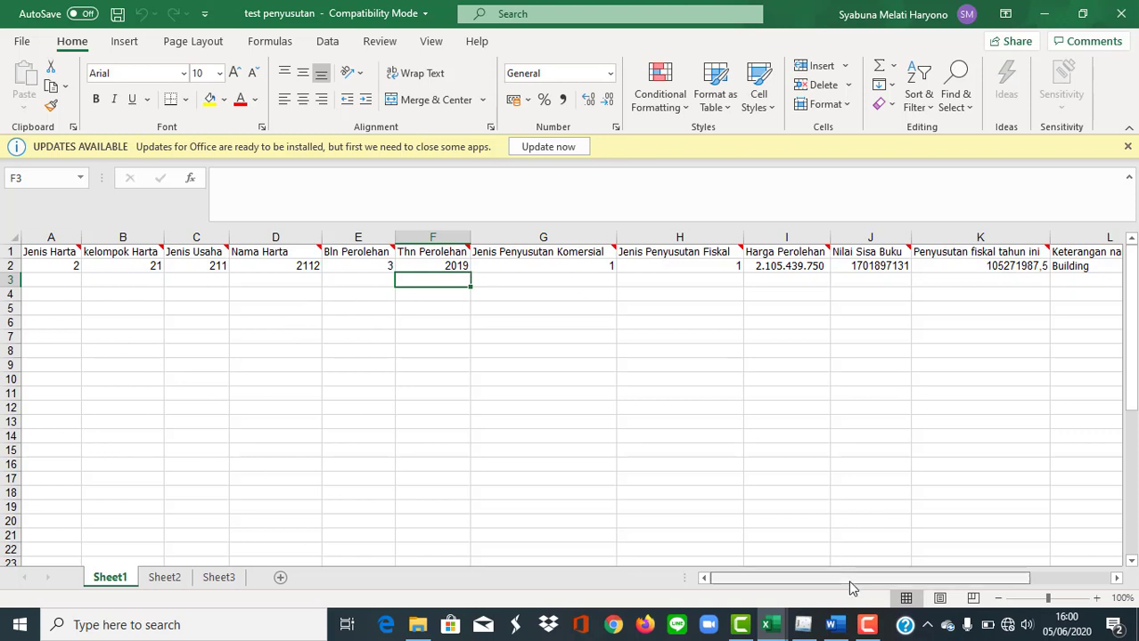
{"action": "left_click_drag", "start_coordinate": [852, 584], "coordinate": [734, 373]}
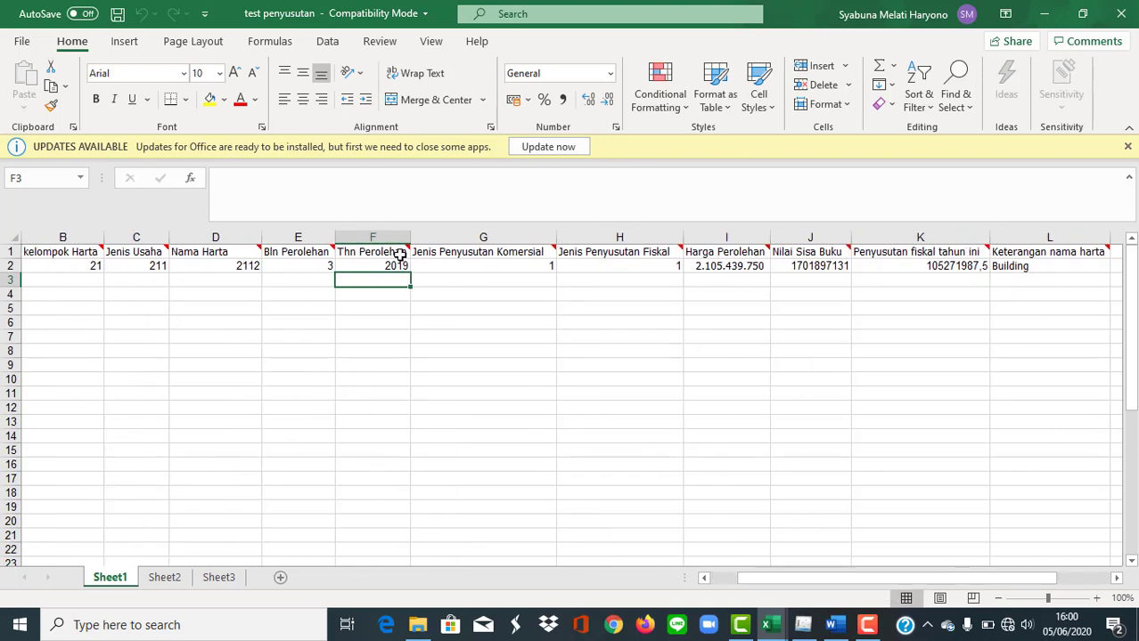
{"action": "left_click", "coordinate": [1121, 13]}
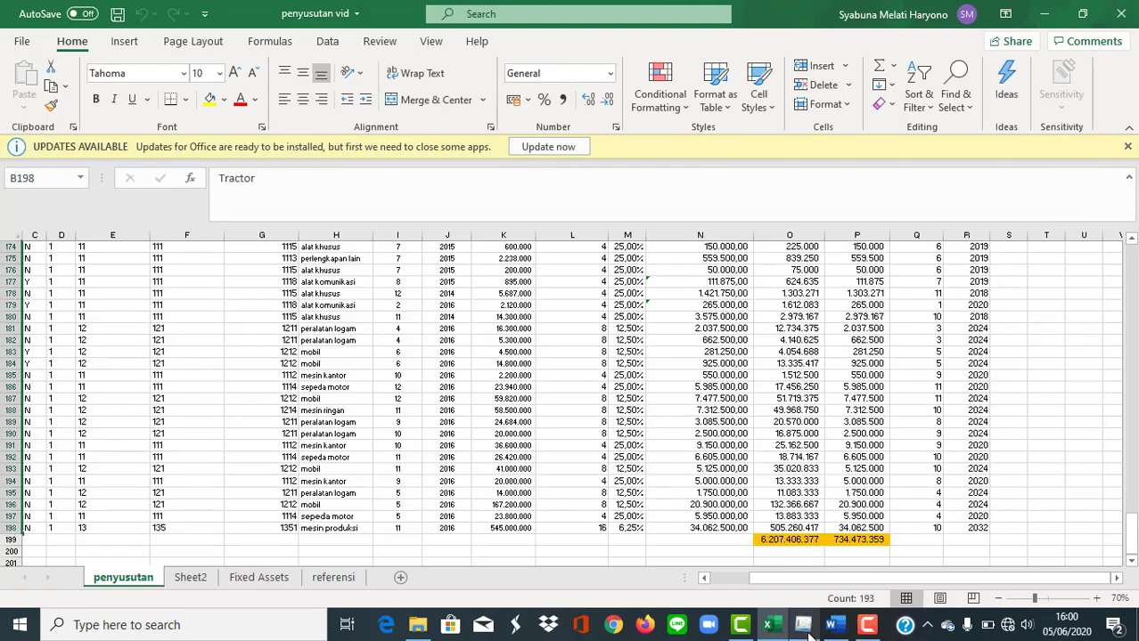
{"action": "mouse_move", "coordinate": [806, 629]}
{"action": "left_click", "coordinate": [805, 586]}
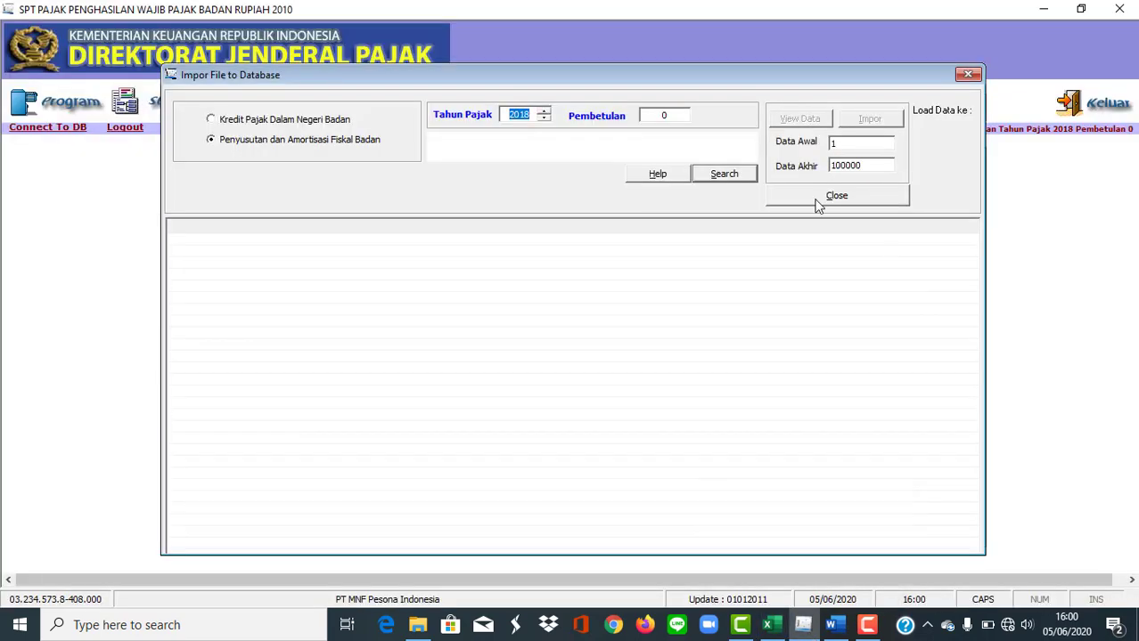
- Select test penyusutan.csv from the PT MNF Pesona Indonesia folder as the import file
{"action": "left_click", "coordinate": [701, 177]}
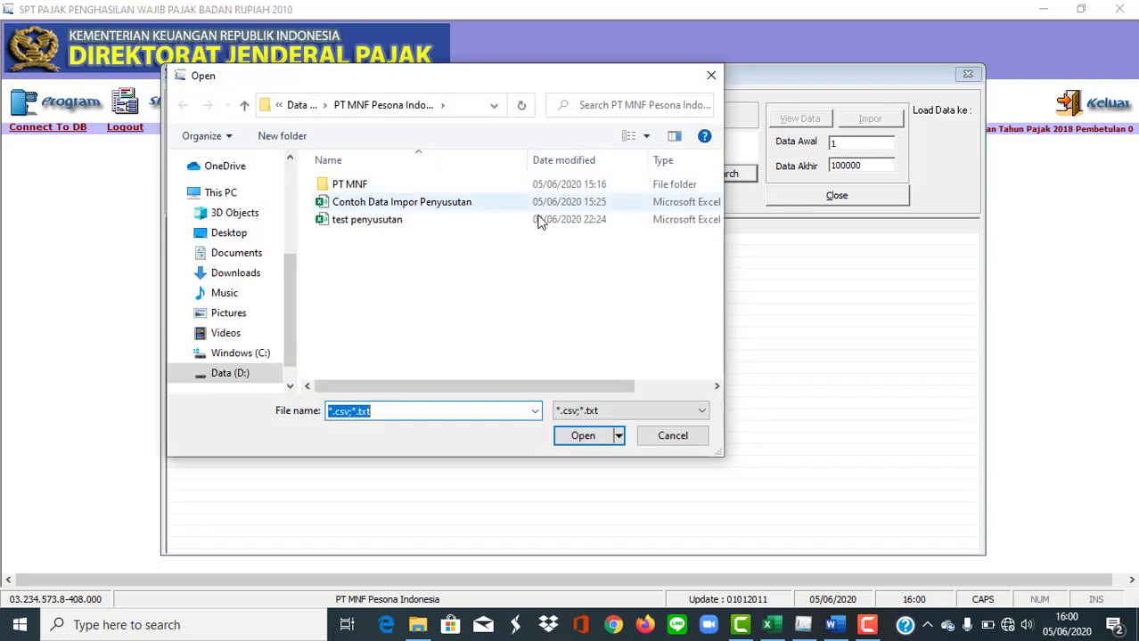
{"action": "left_click", "coordinate": [492, 220]}
{"action": "left_click", "coordinate": [581, 436]}
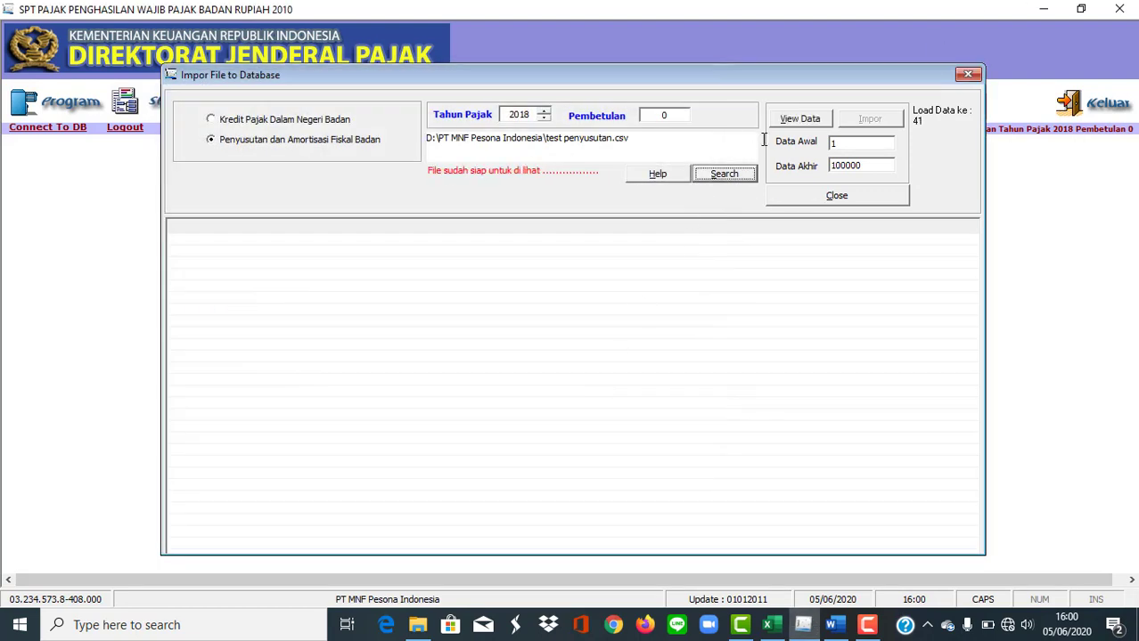
- Load the test file's data into the preview table with Data Akhir limited to 1
{"action": "left_click", "coordinate": [799, 120]}
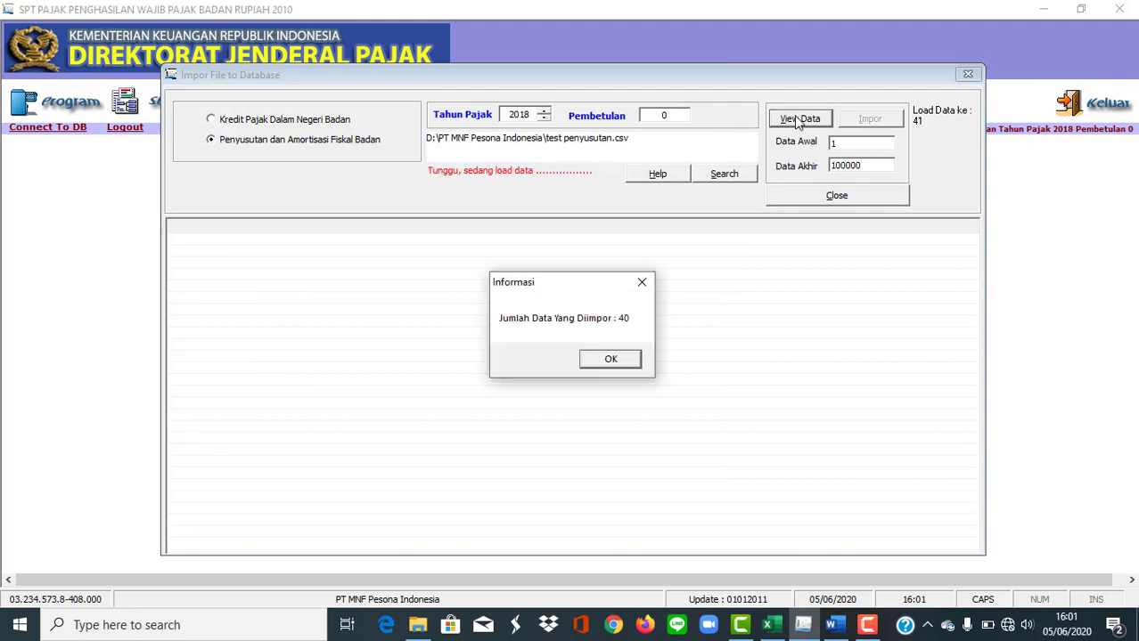
{"action": "left_click", "coordinate": [653, 285]}
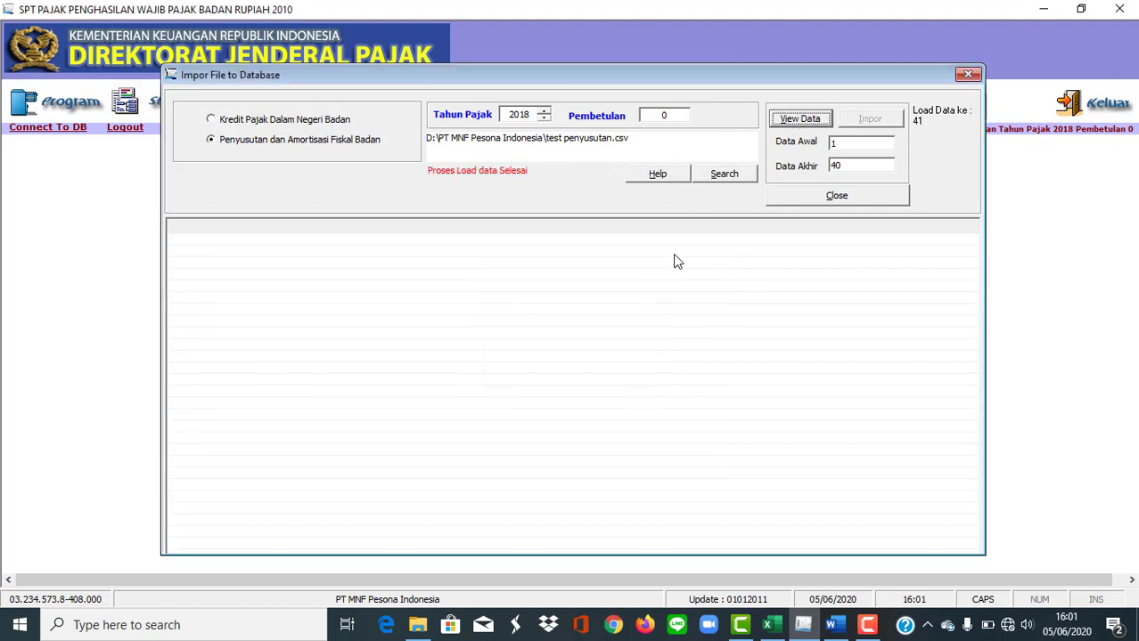
{"action": "left_click_drag", "start_coordinate": [848, 165], "coordinate": [814, 170]}
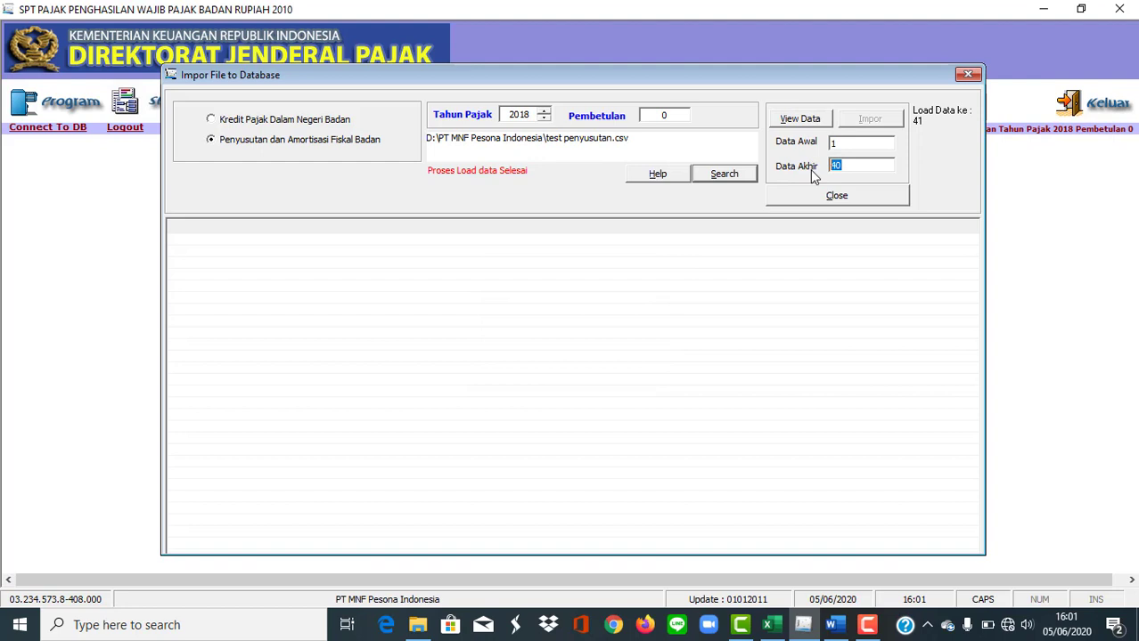
{"action": "type", "text": "1"}
{"action": "left_click", "coordinate": [818, 118]}
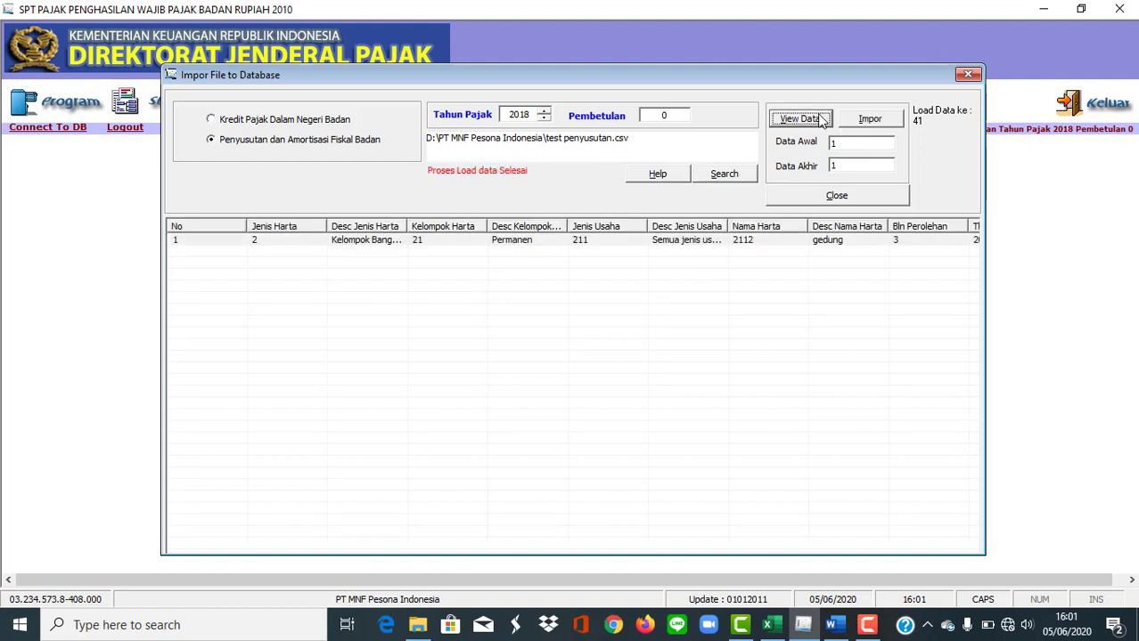
- Import the single test depreciation record into the database and close the import window
{"action": "left_click", "coordinate": [869, 121]}
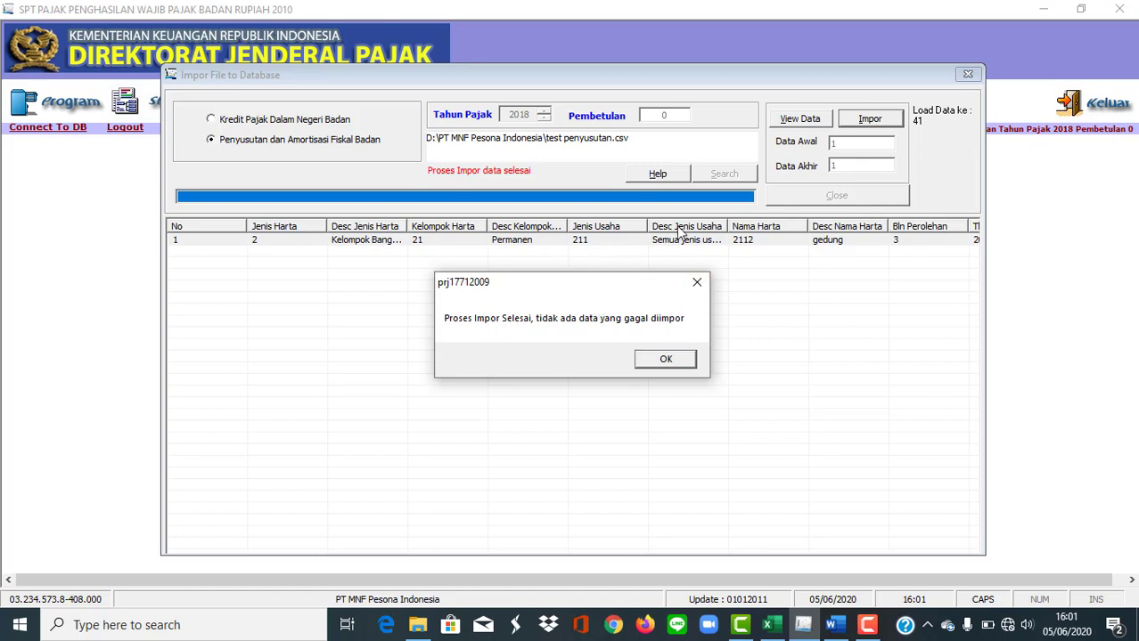
{"action": "left_click", "coordinate": [665, 359]}
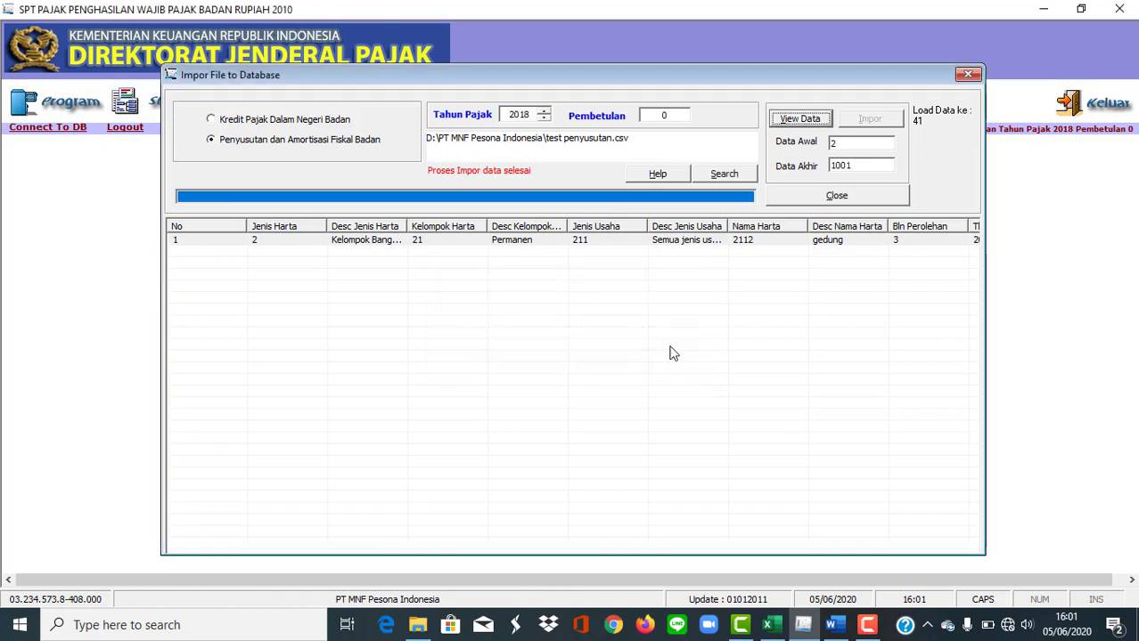
{"action": "left_click", "coordinate": [843, 202]}
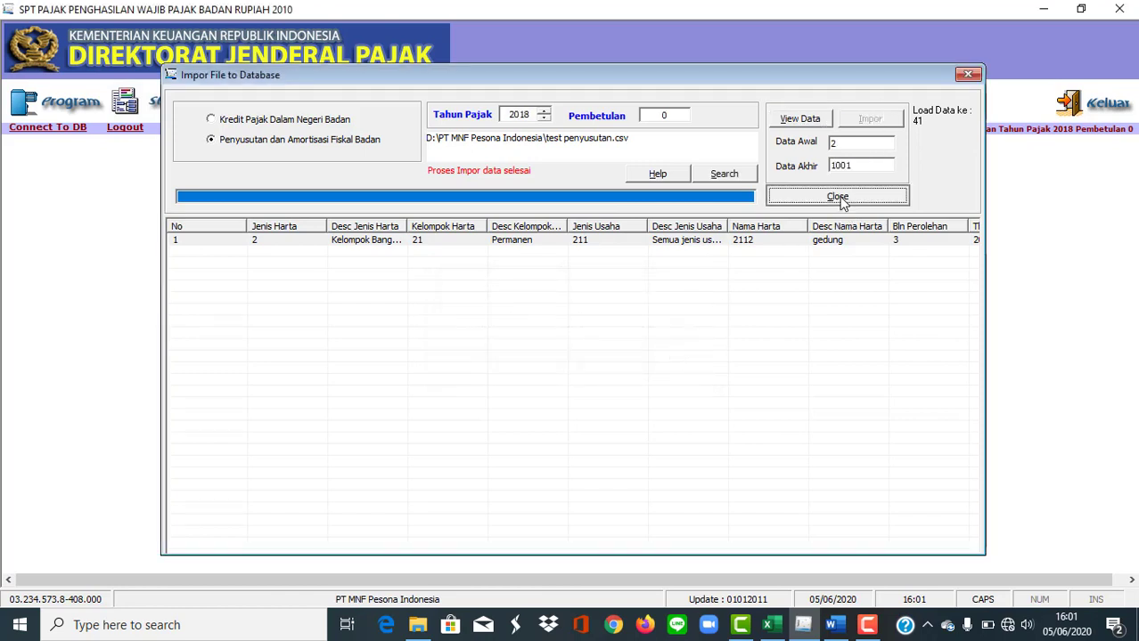